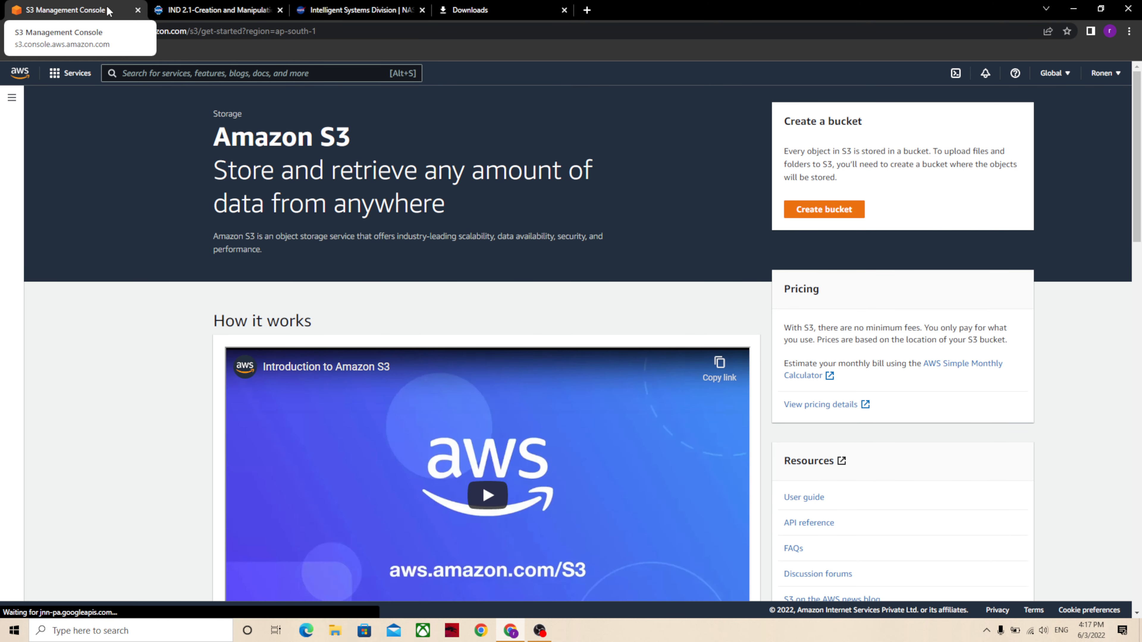
Step: Separate the S3 console into its own maximized window, minimize the other browser window, and start creating a bucket
drag(112, 8, 269, 125)
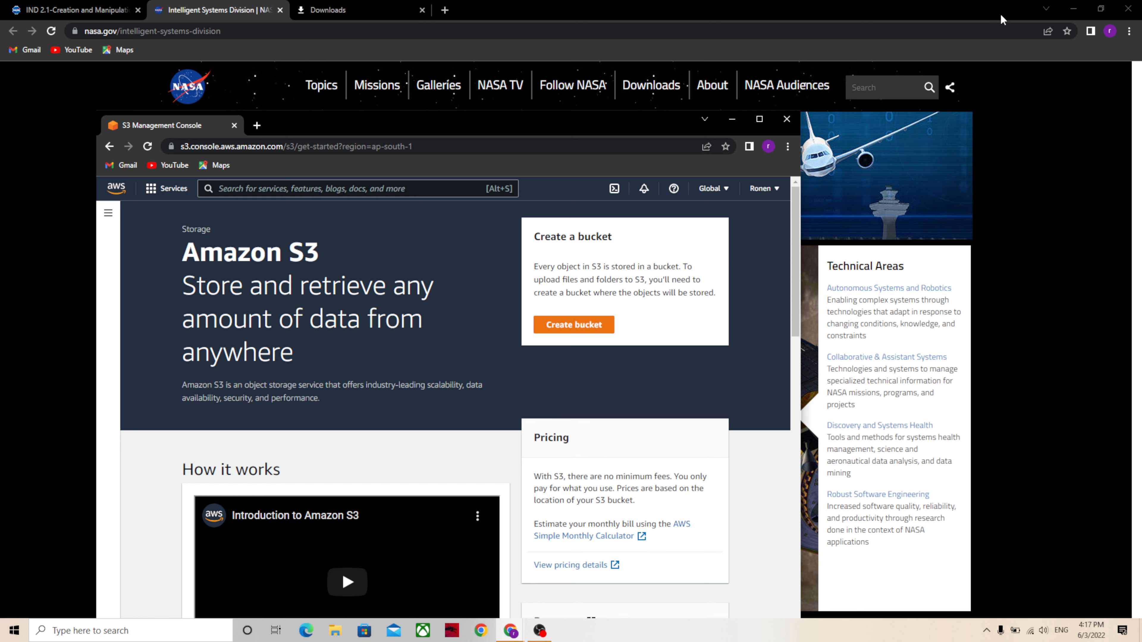
click(1073, 8)
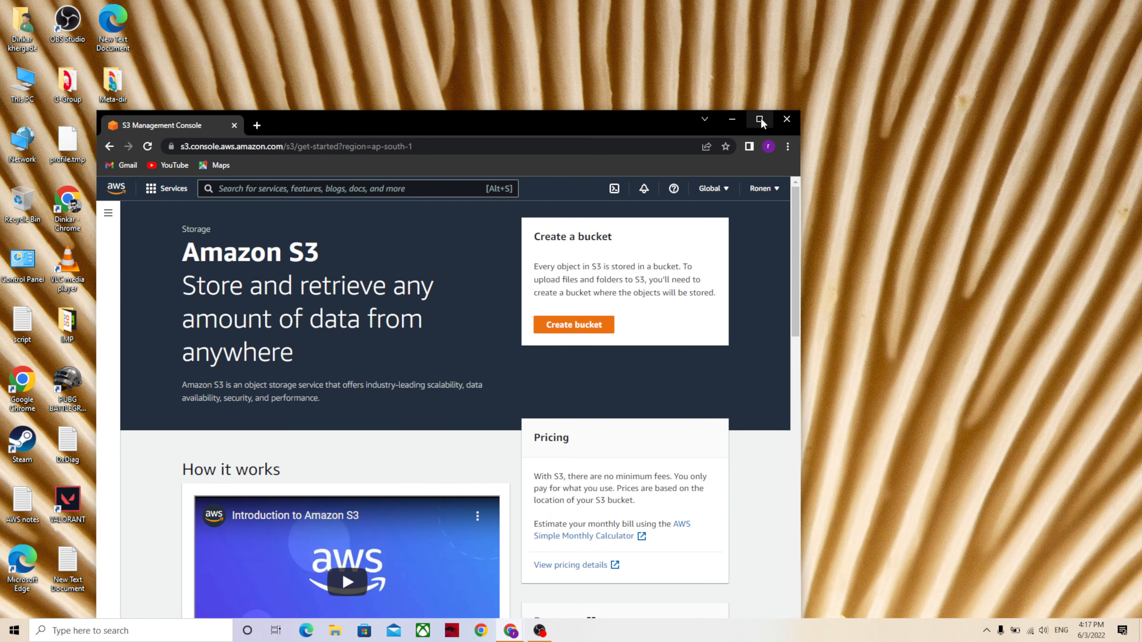
click(761, 118)
click(807, 209)
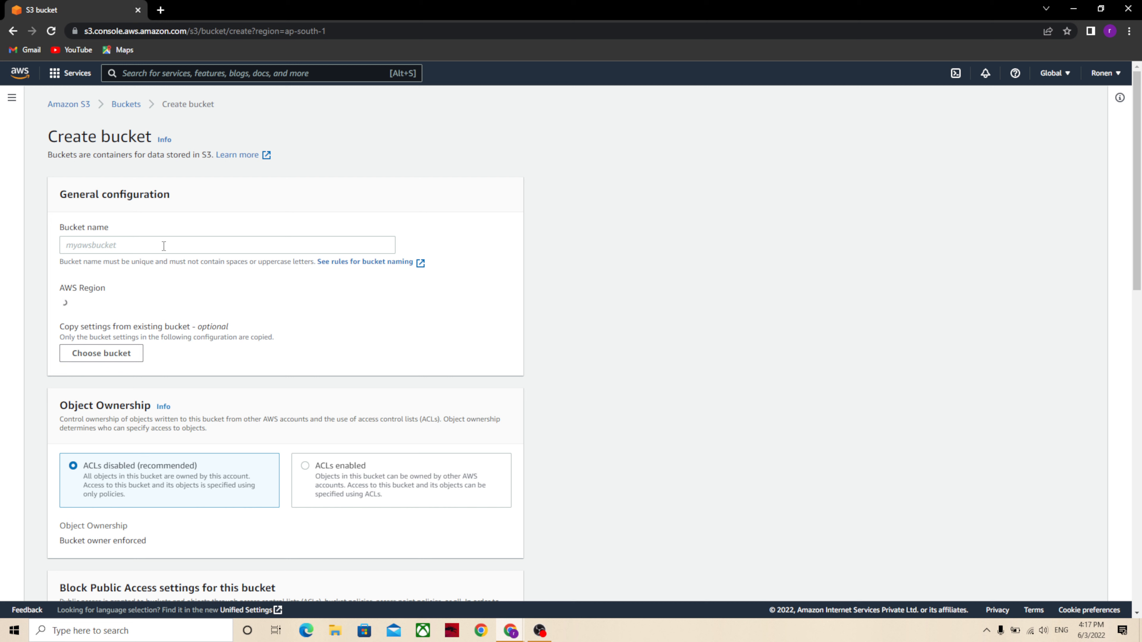
Step: Enter Grras as the bucket name and check the available AWS Region options
click(164, 245)
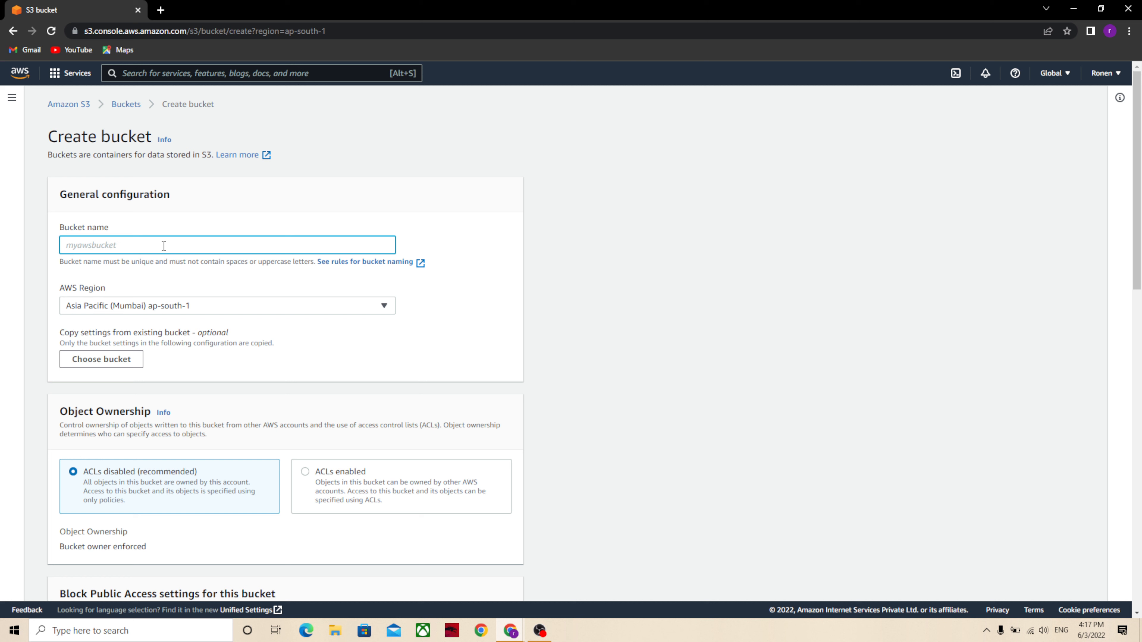
text(Grras)
click(281, 308)
click(281, 308)
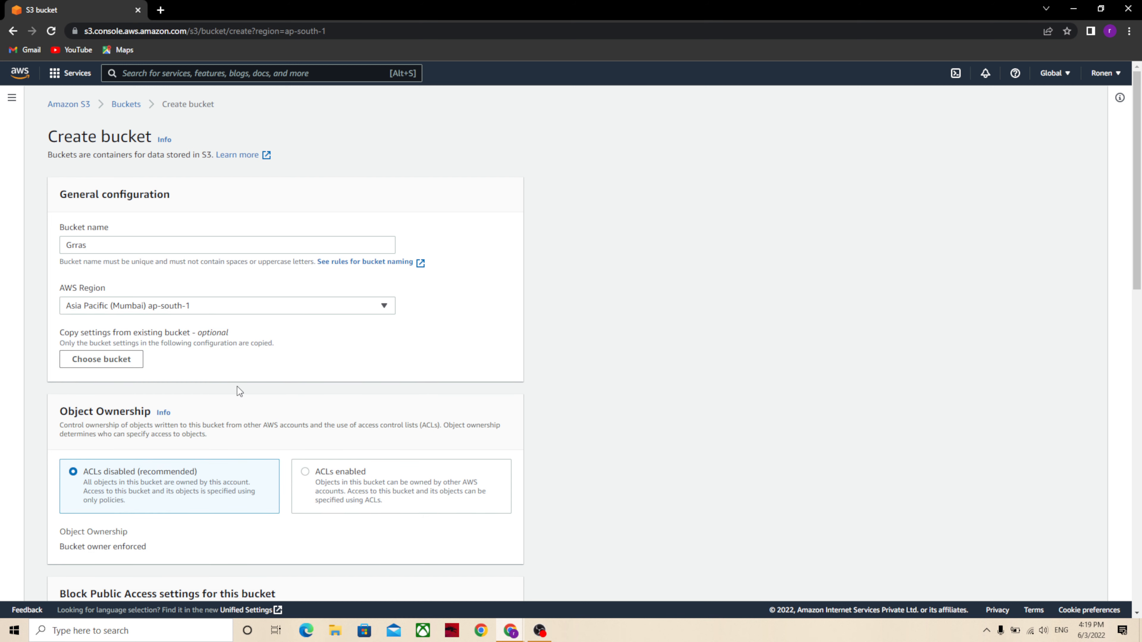
Step: Switch object ownership to ACLs enabled to view its options, and set it back to ACLs disabled
scroll(237, 387, down, 5)
scroll(238, 387, down, 2)
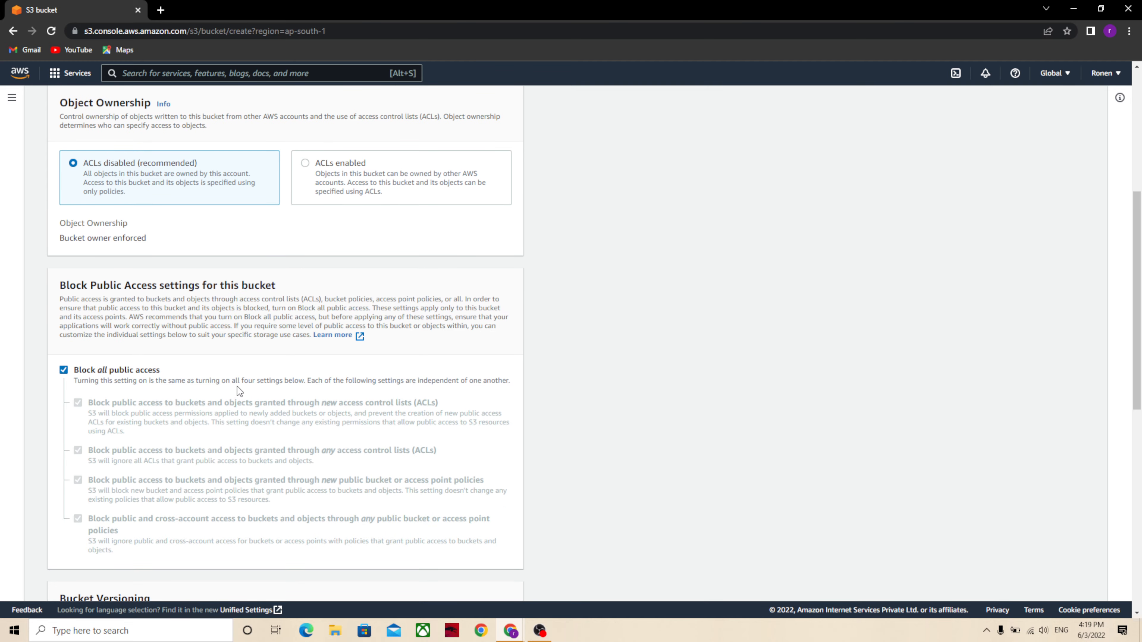
scroll(238, 387, down, 3)
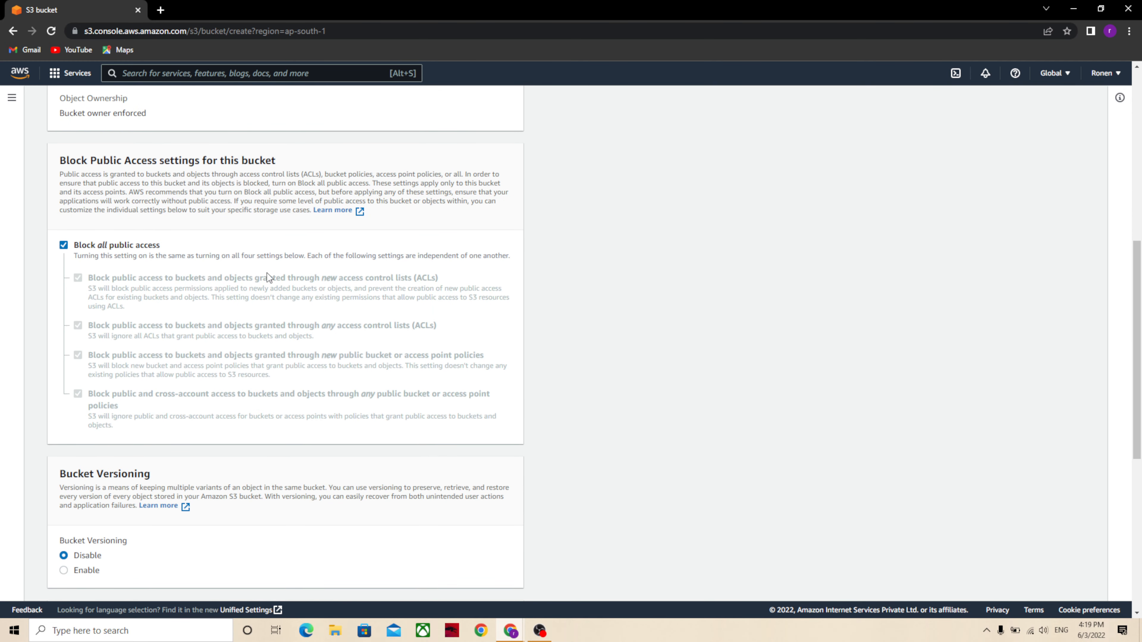
scroll(215, 167, up, 3)
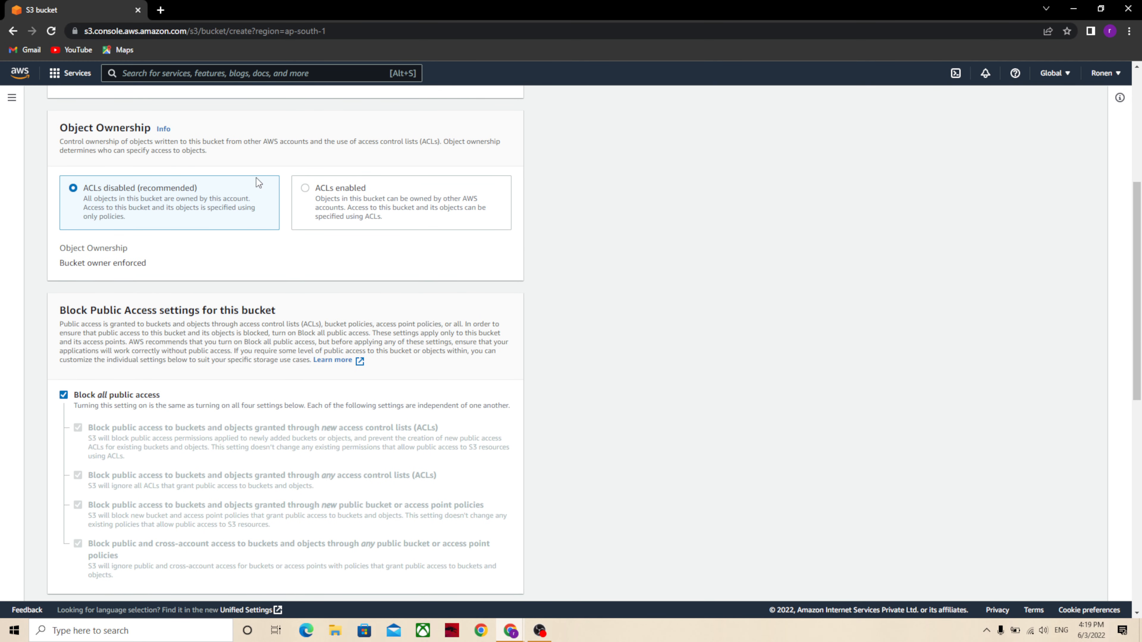
click(305, 191)
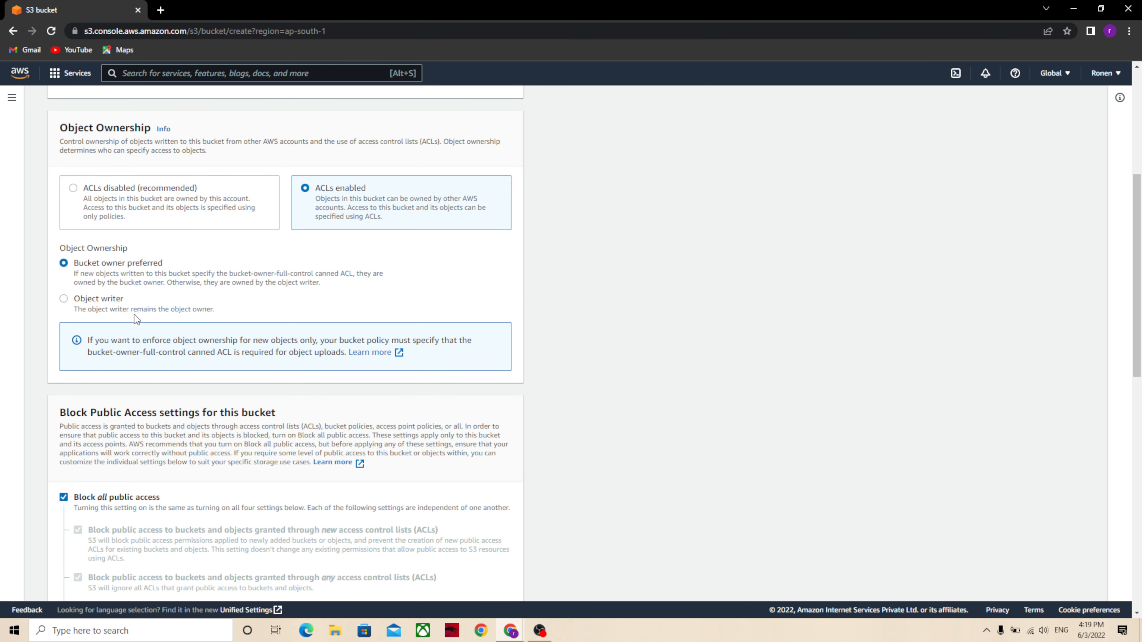
click(74, 189)
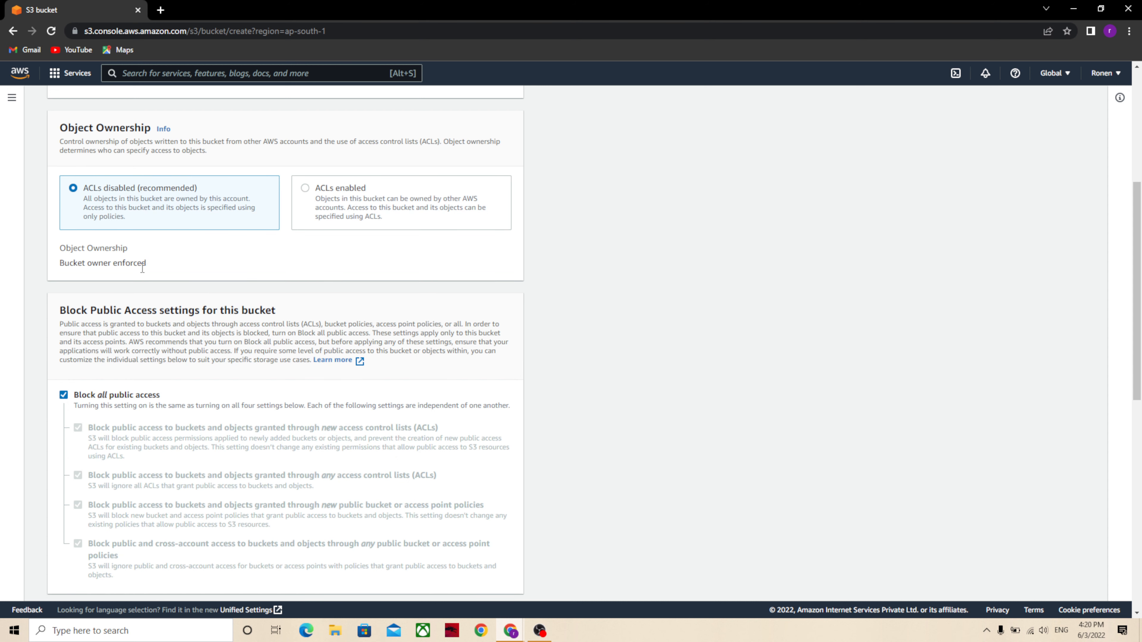
Step: Review the Block Public Access settings, including the description of the option to block all public access
scroll(159, 273, down, 3)
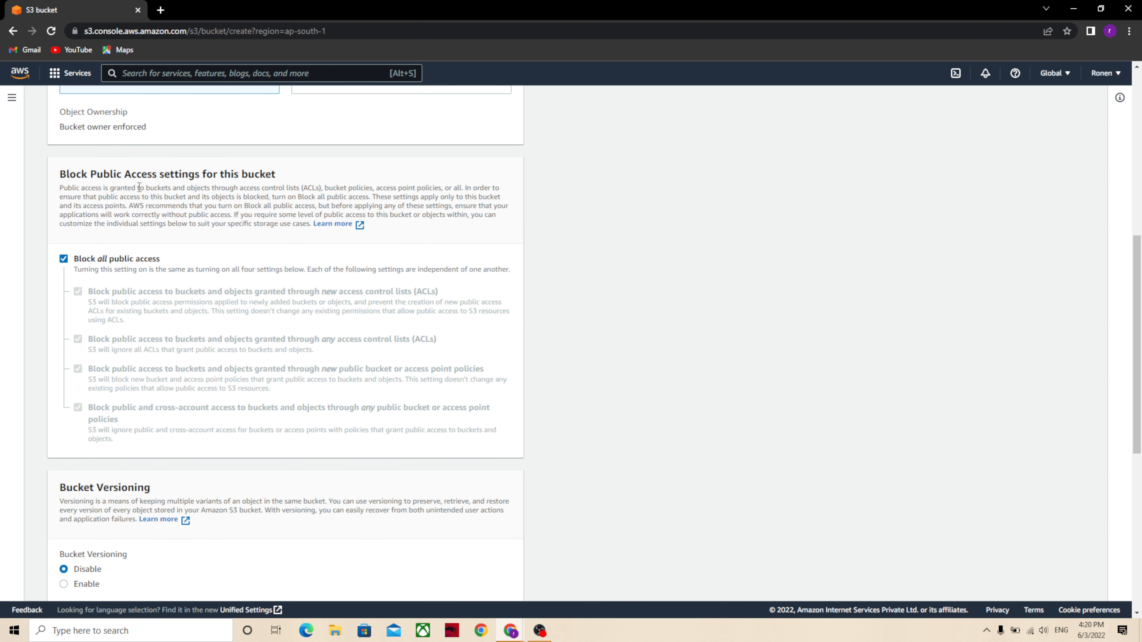
scroll(139, 188, down, 3)
scroll(139, 188, up, 2)
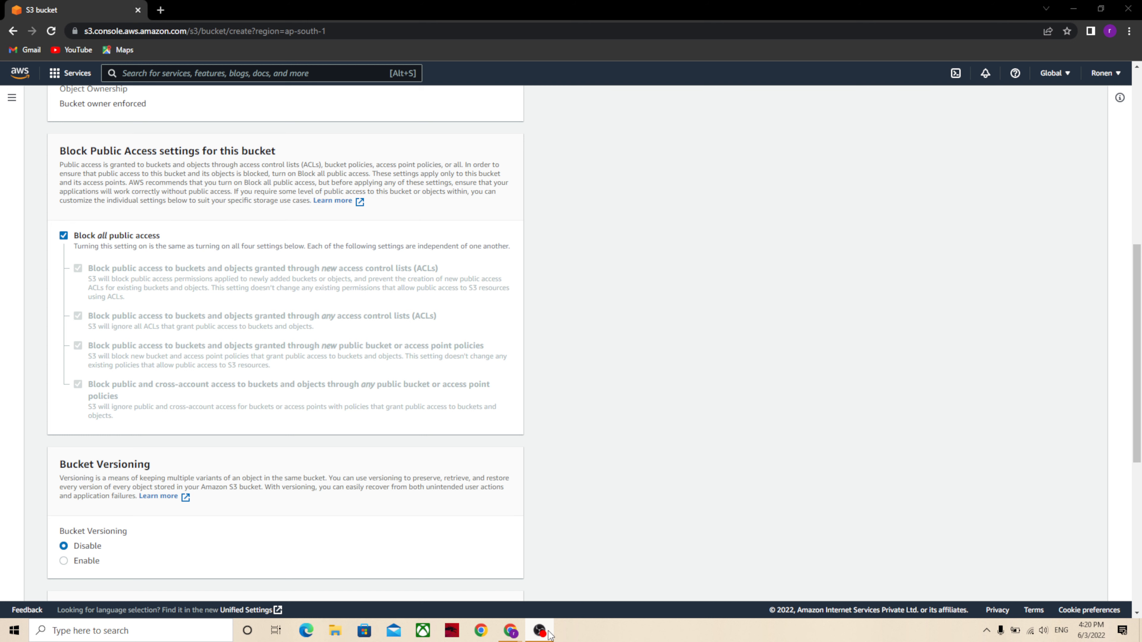
click(887, 134)
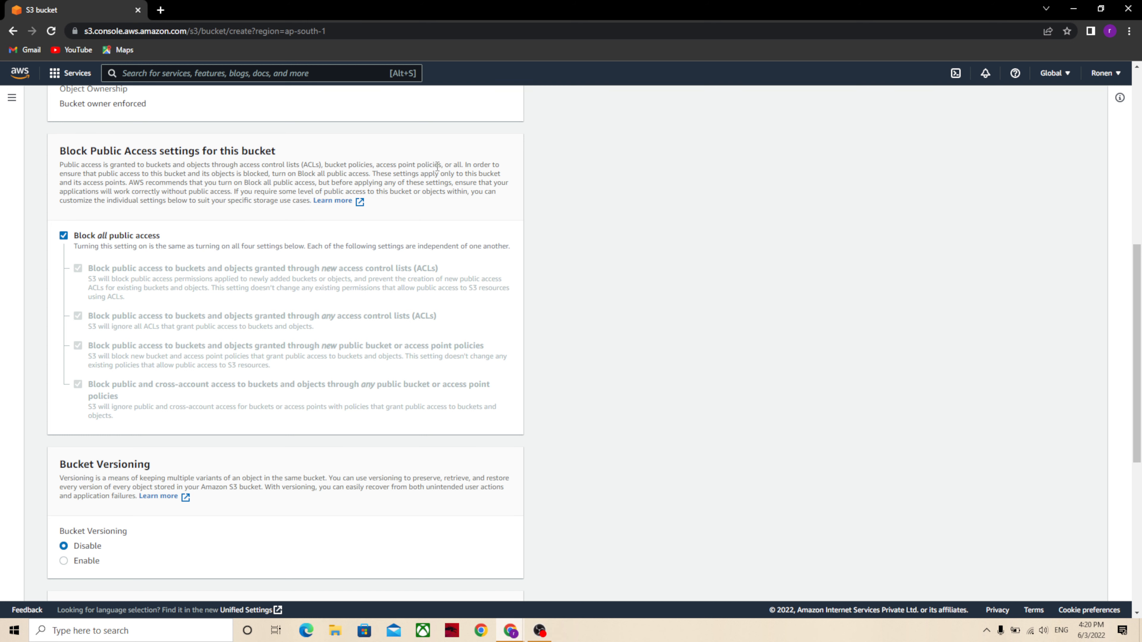
scroll(242, 258, up, 1)
scroll(241, 257, down, 1)
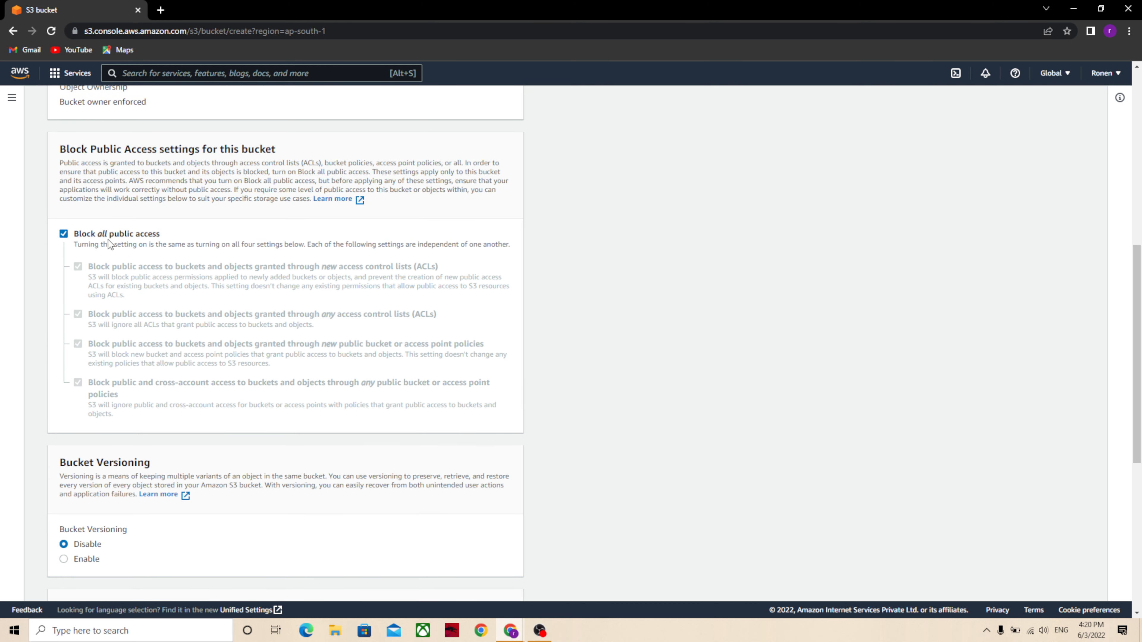
drag(74, 234, 299, 243)
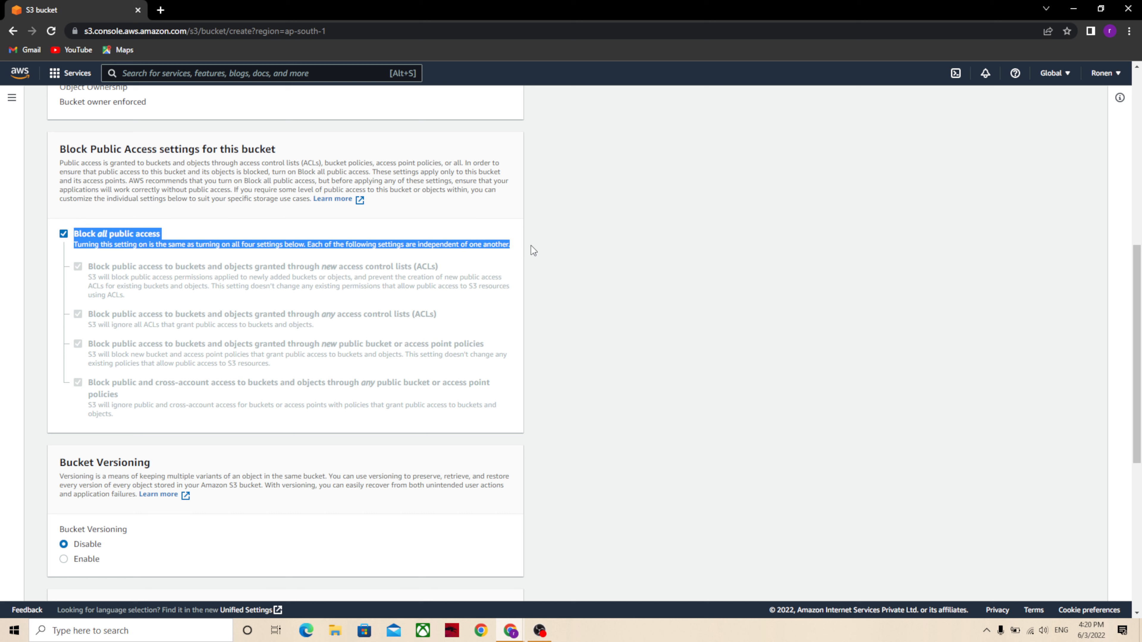
drag(531, 246, 167, 227)
click(169, 226)
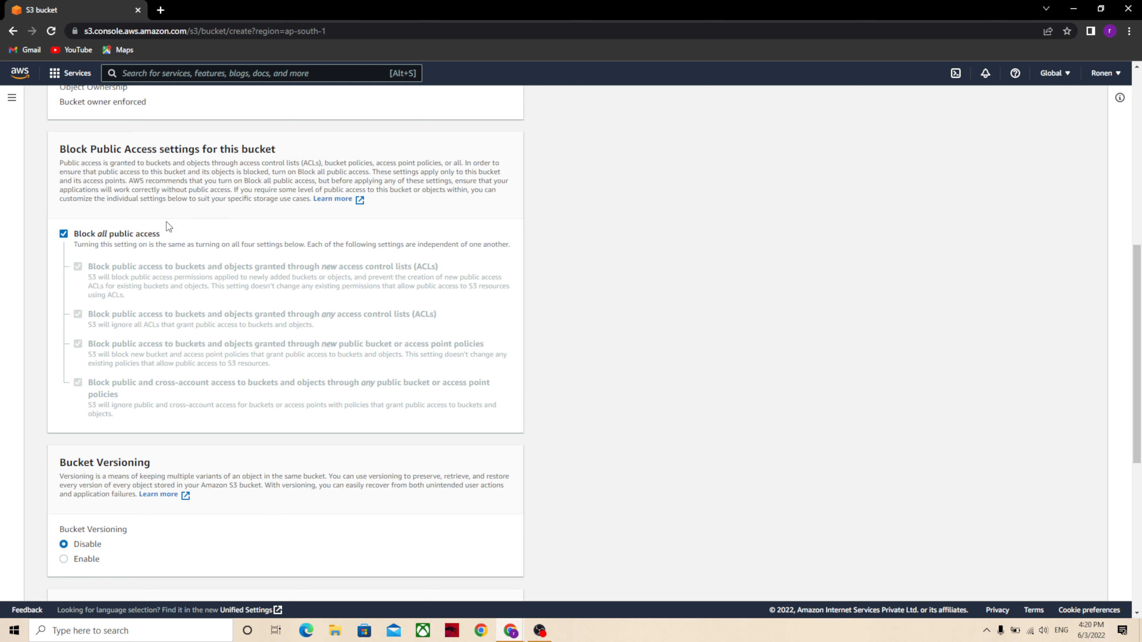
Step: Keep Bucket Versioning disabled and review the tags and default encryption settings
scroll(140, 507, down, 3)
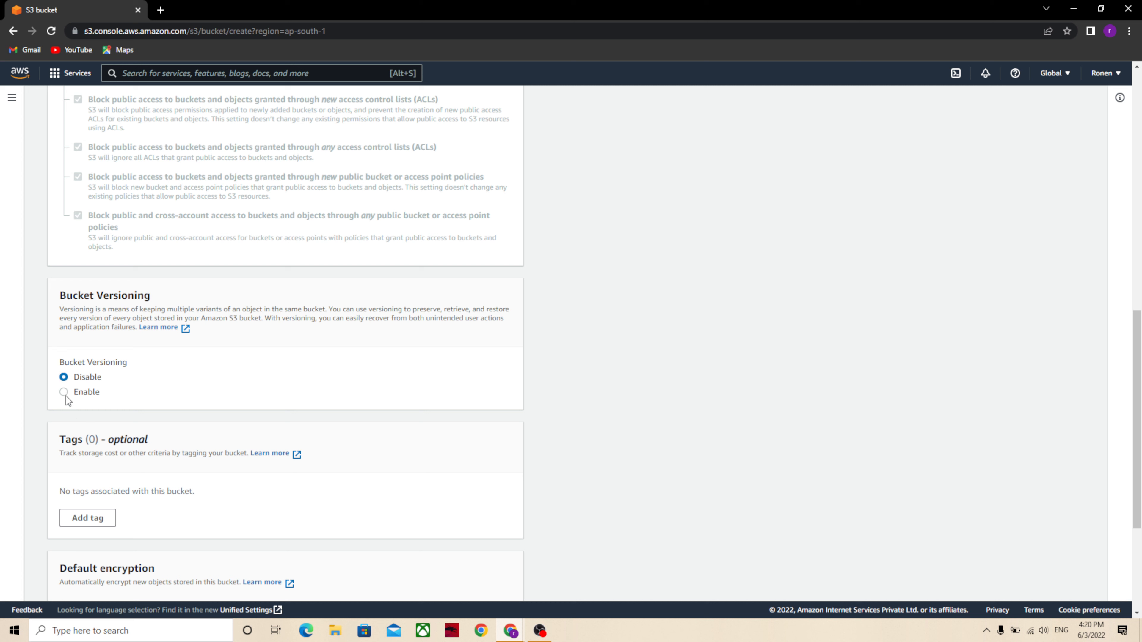
click(64, 379)
click(177, 390)
scroll(169, 465, down, 3)
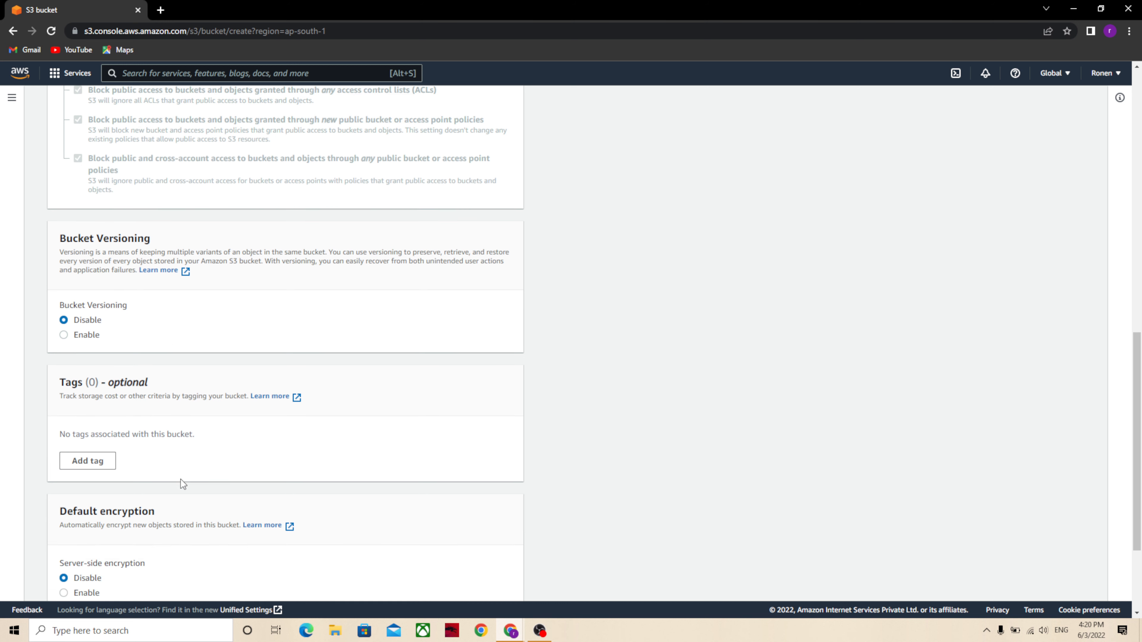
scroll(180, 480, down, 1)
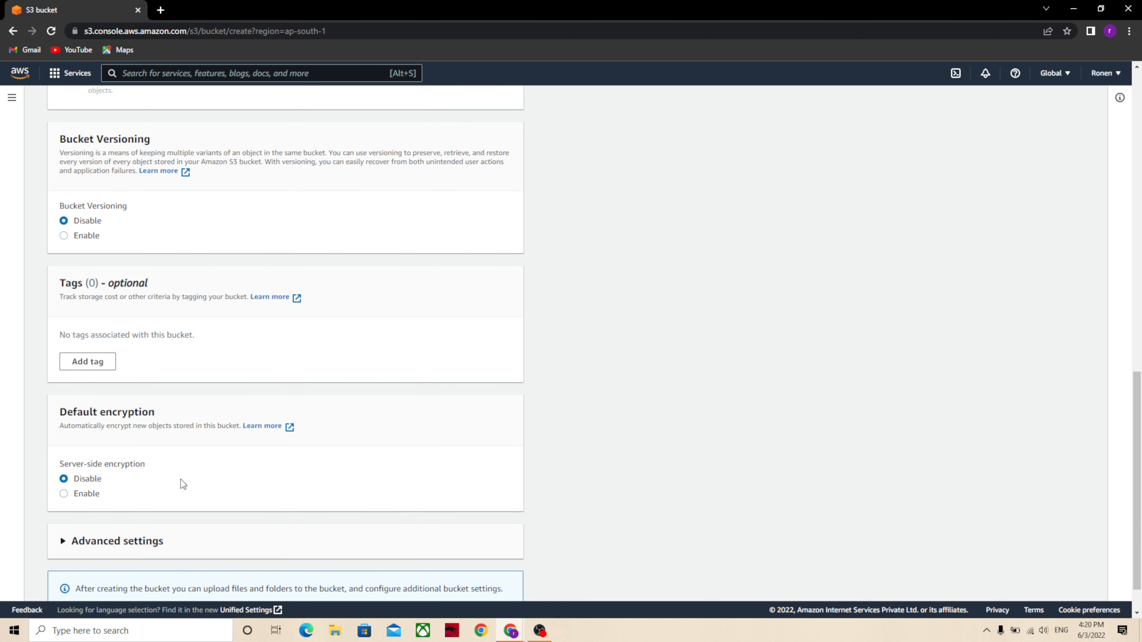
scroll(180, 479, up, 2)
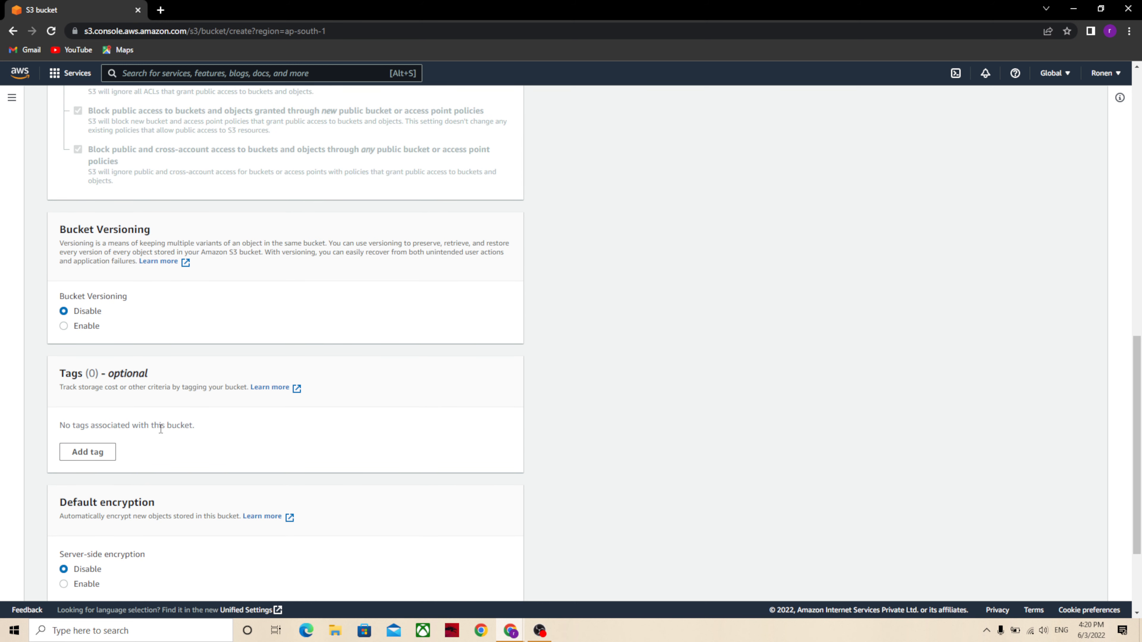
scroll(101, 521, down, 2)
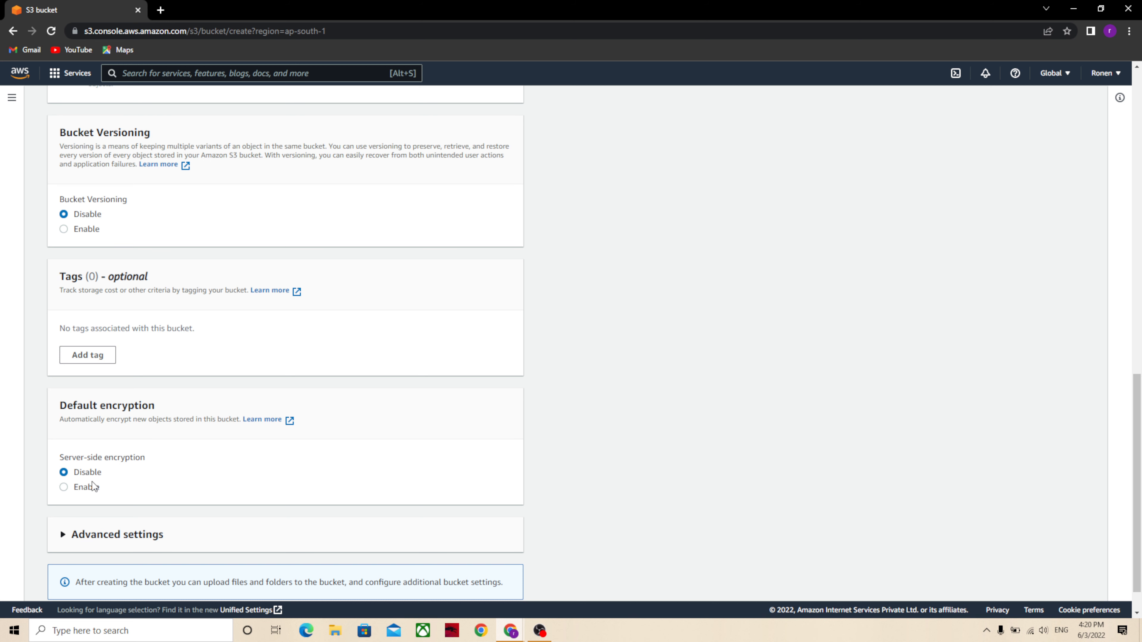
scroll(92, 483, down, 1)
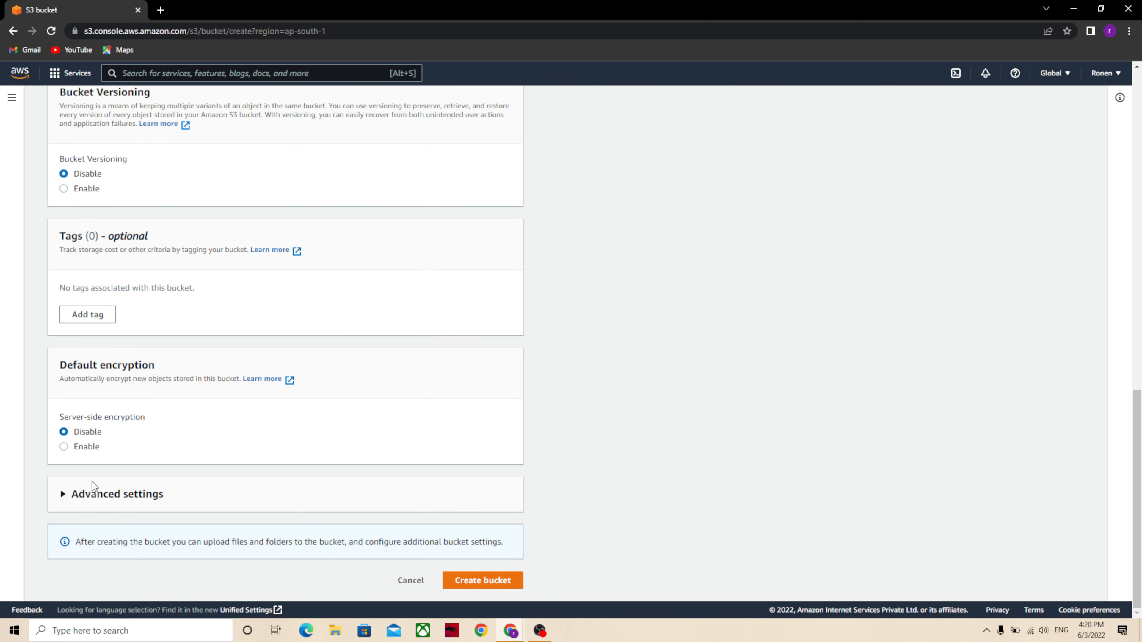
Step: Expand the advanced settings to view the Object Lock options and try to create the bucket
click(81, 495)
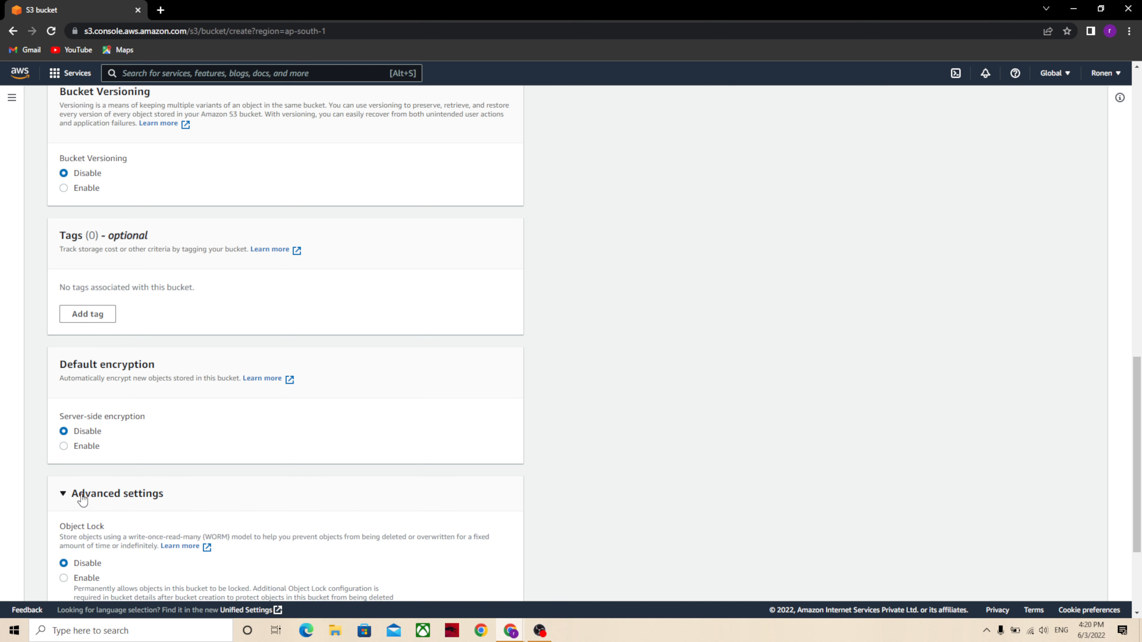
scroll(82, 495, down, 3)
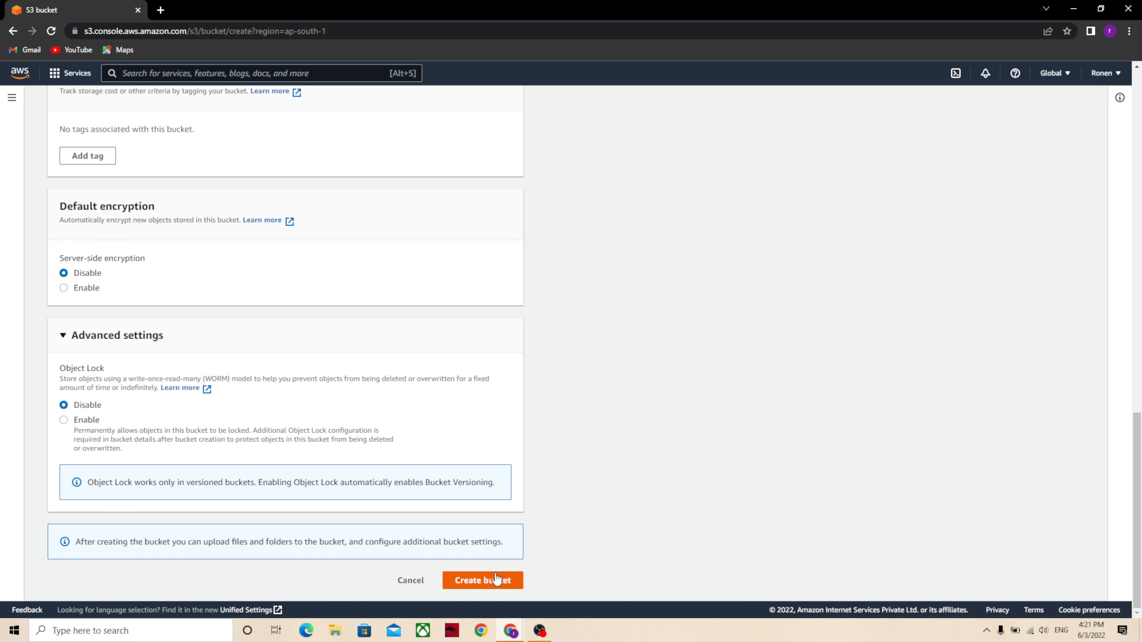
click(486, 580)
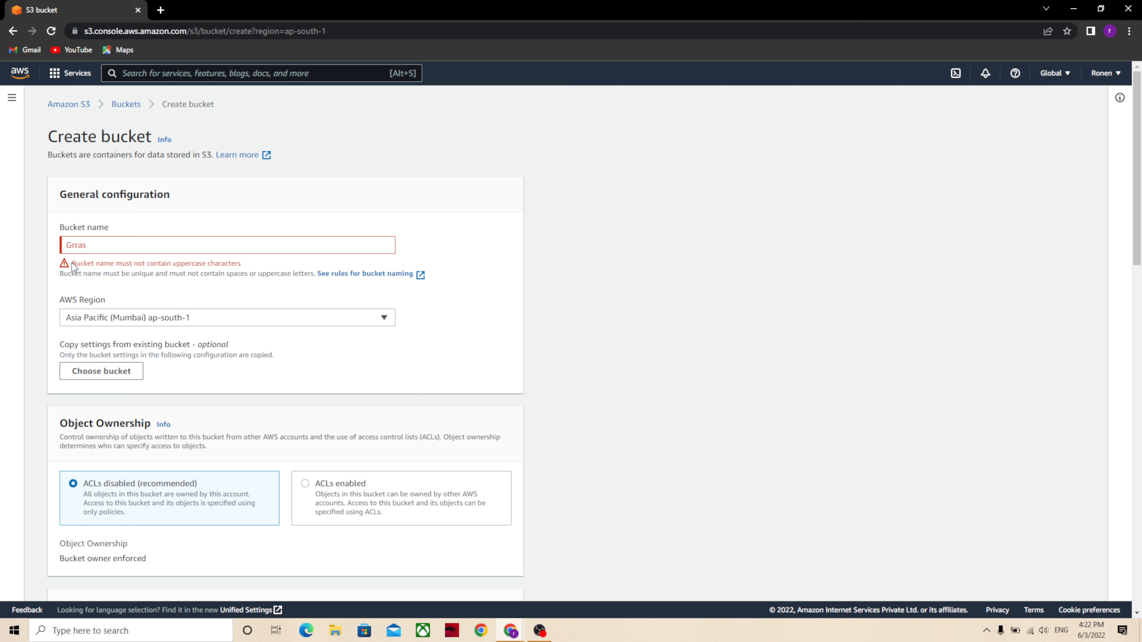
Step: Replace the bucket name with NagpurGraas and try to create the bucket again
drag(71, 263, 100, 261)
click(96, 238)
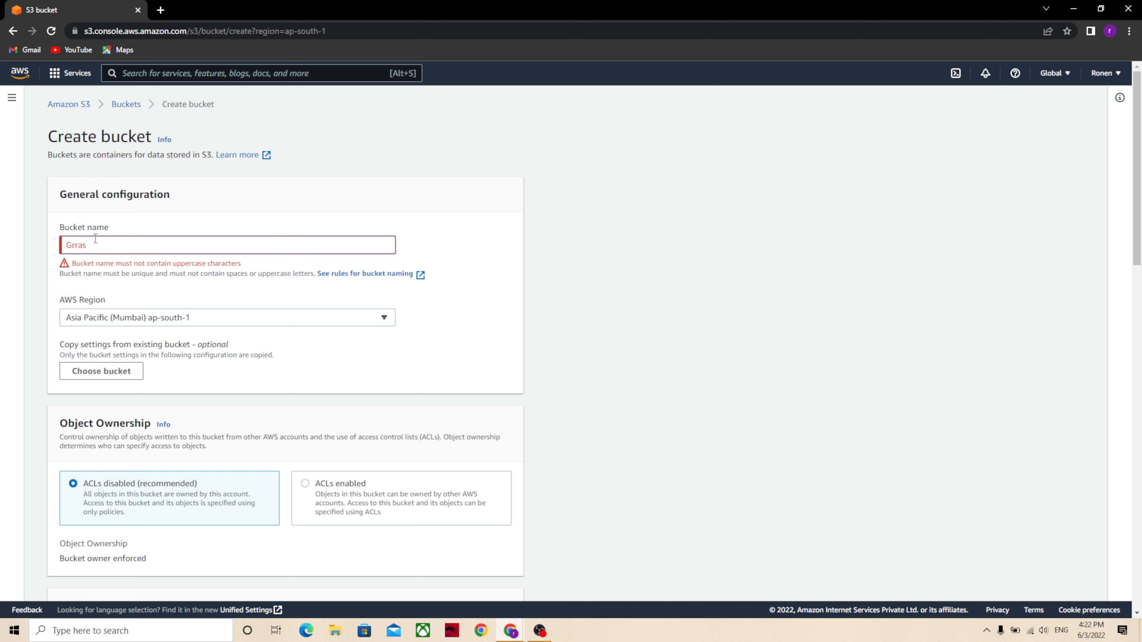
key(ctrl+a)
key(BackSpace)
text(Na)
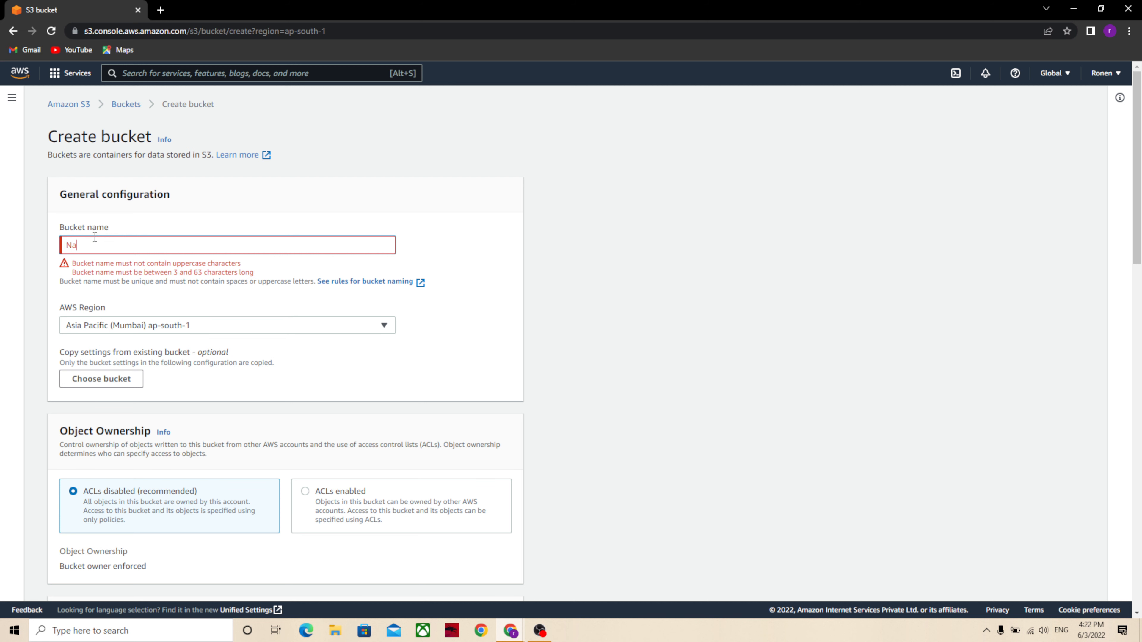
text(gpur)
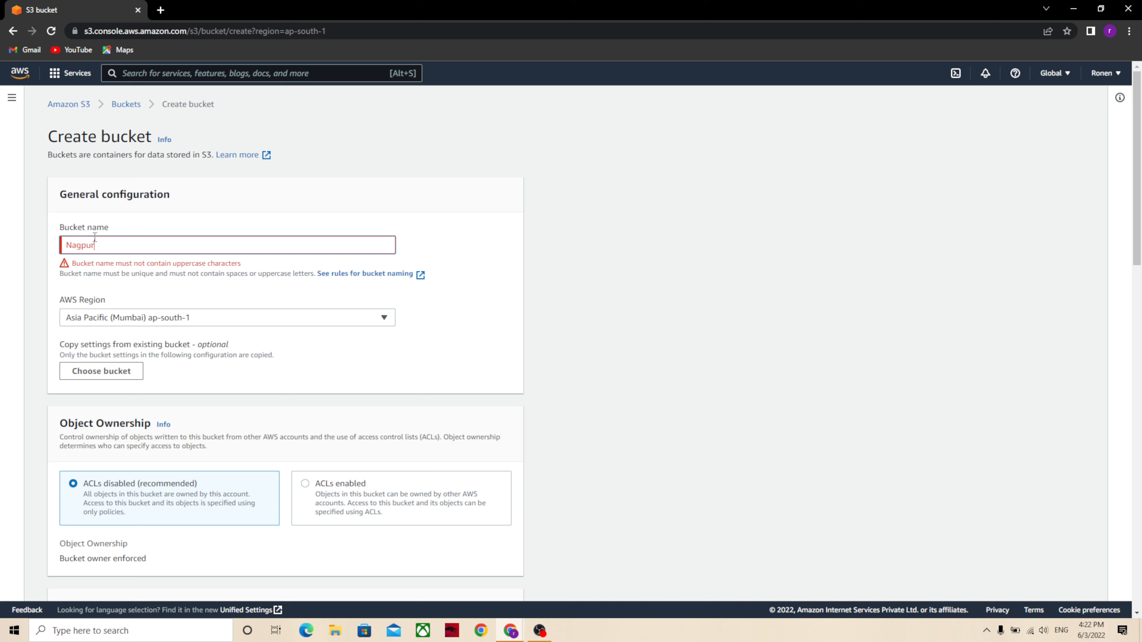
text(Graas)
scroll(492, 336, down, 15)
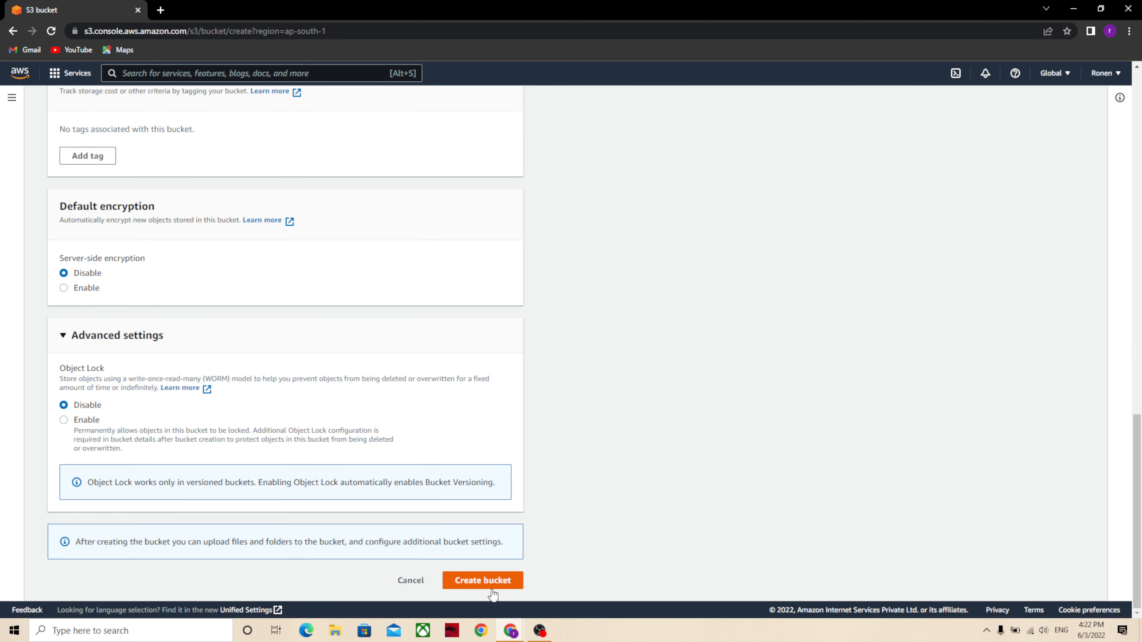
click(495, 584)
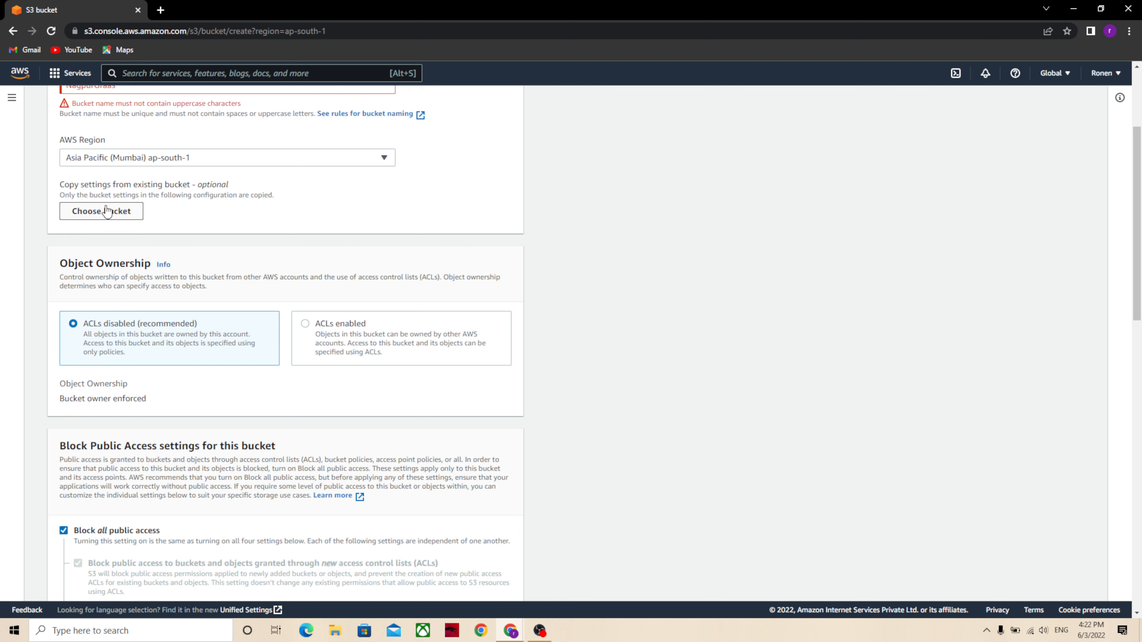
Step: Replace the bucket name with the account holder's first name in capitals followed by "-bucket" and try to create the bucket
scroll(108, 209, up, 2)
click(139, 183)
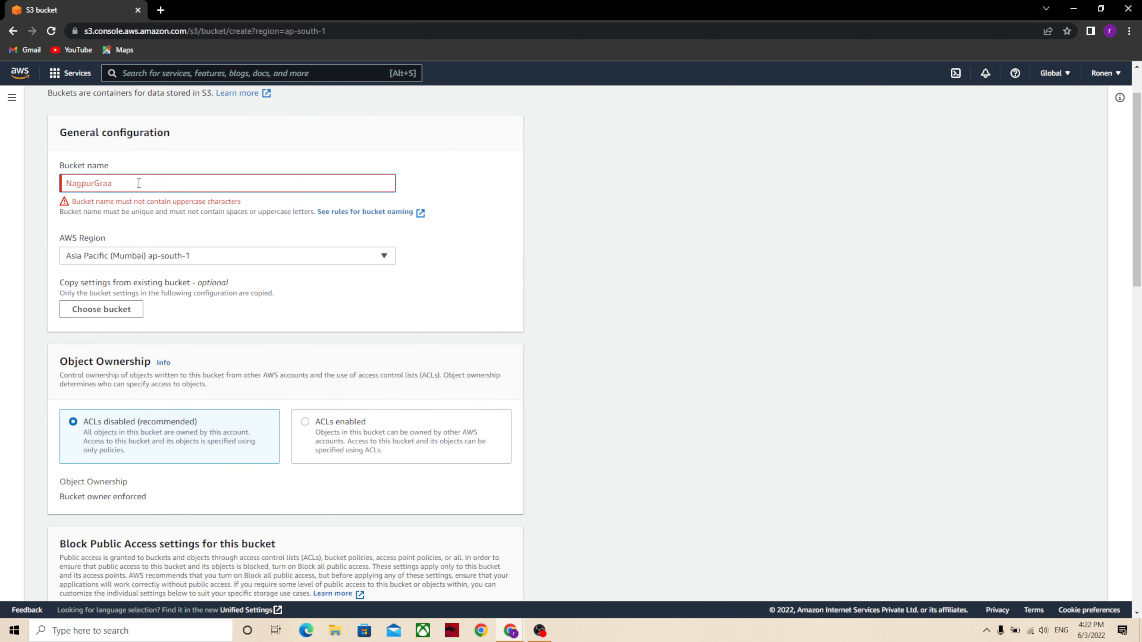
key(BackSpace)
key(BackSpace)
key(BackSpace)
key(BackSpace)
key(BackSpace)
key(BackSpace)
key(BackSpace)
key(BackSpace)
key(BackSpace)
key(BackSpace)
text(N)
key(BackSpace)
text(RONEN-bucket)
scroll(279, 437, down, 15)
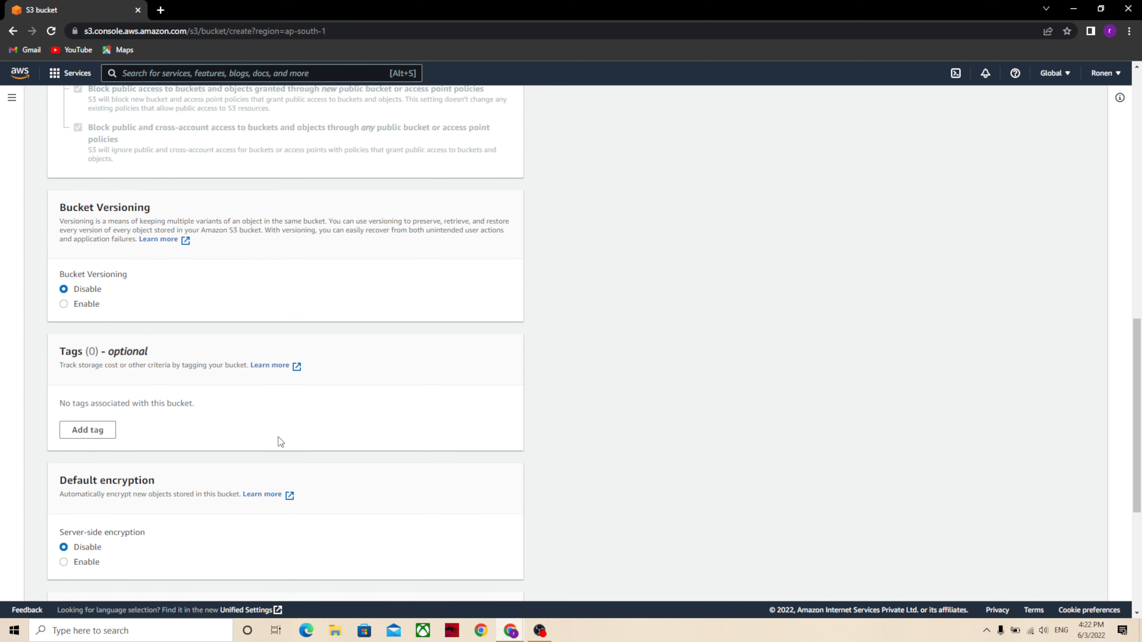
click(507, 585)
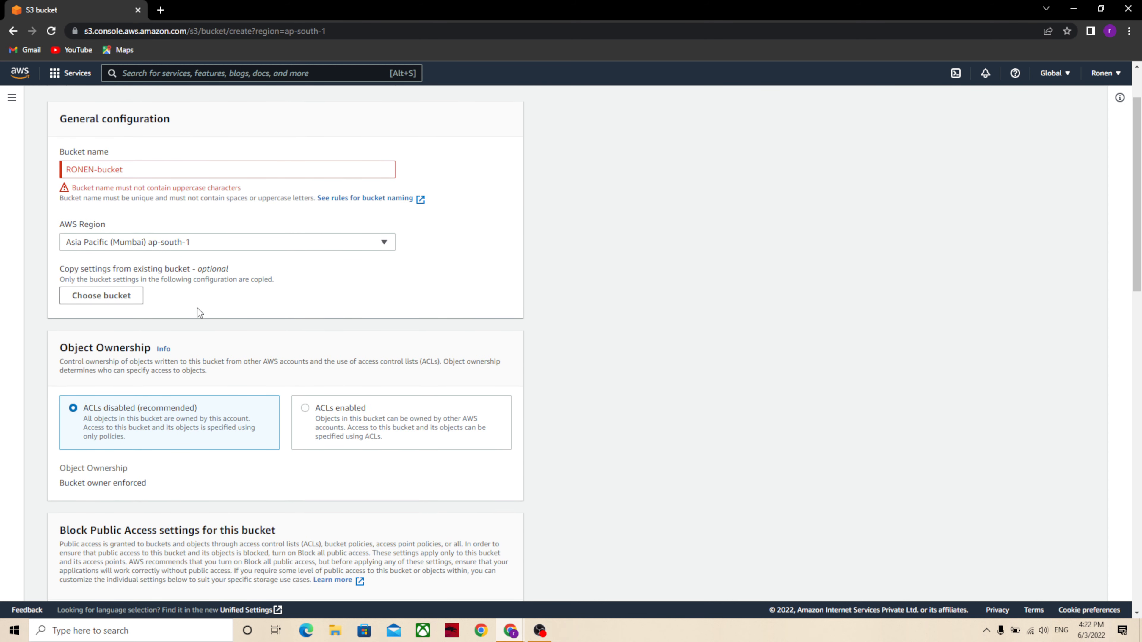
Step: Change the first-name part of the bucket name to lowercase, keeping the "-bucket" ending
click(97, 170)
key(BackSpace)
key(BackSpace)
key(BackSpace)
key(BackSpace)
key(BackSpace)
key(BackSpace)
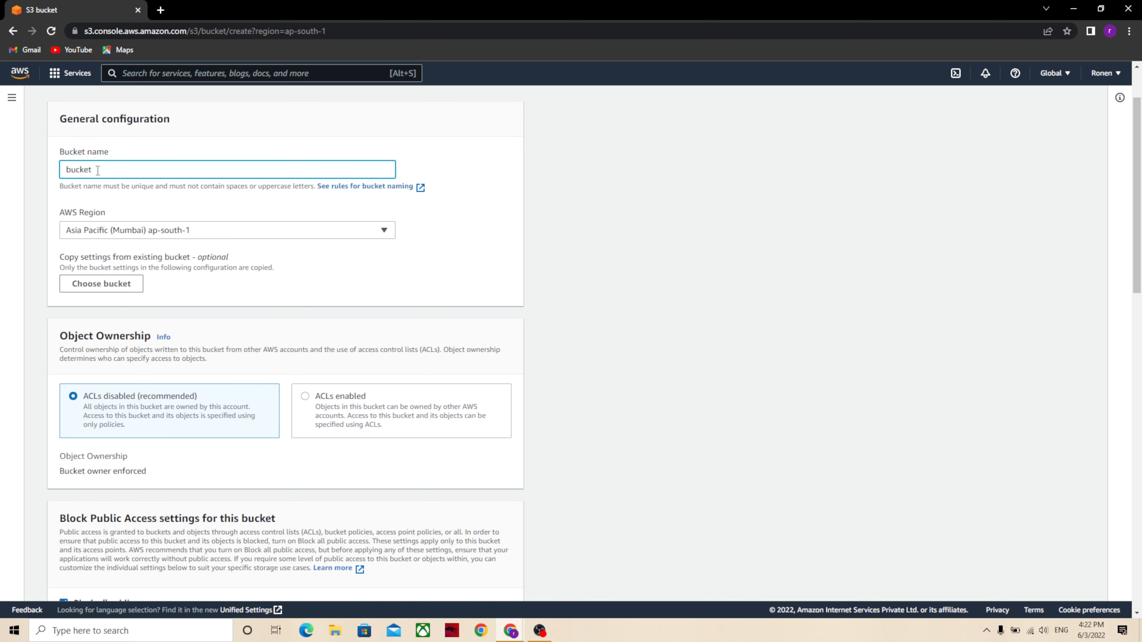
text(ronen-)
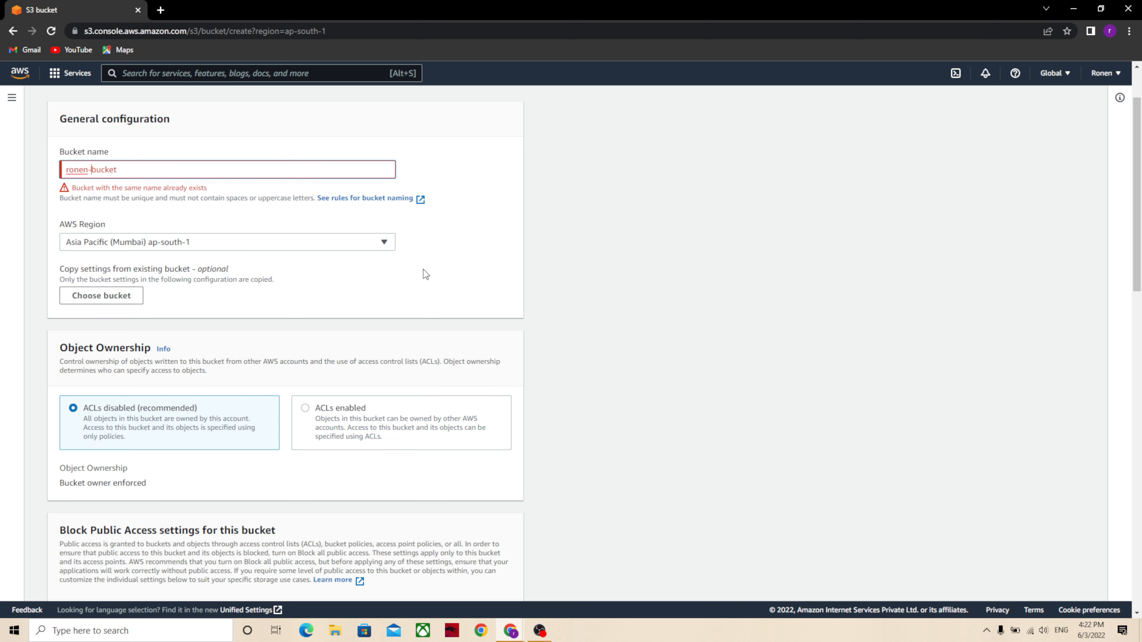
Step: Remove the hyphen from the bucket name and try to create the bucket again
key(BackSpace)
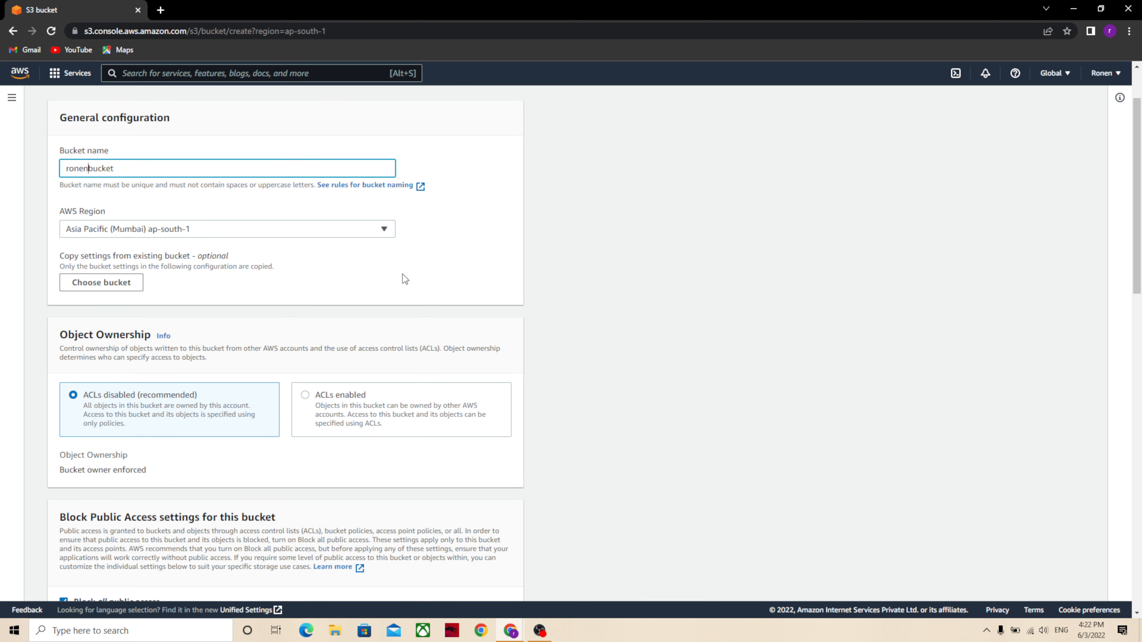
scroll(402, 275, down, 20)
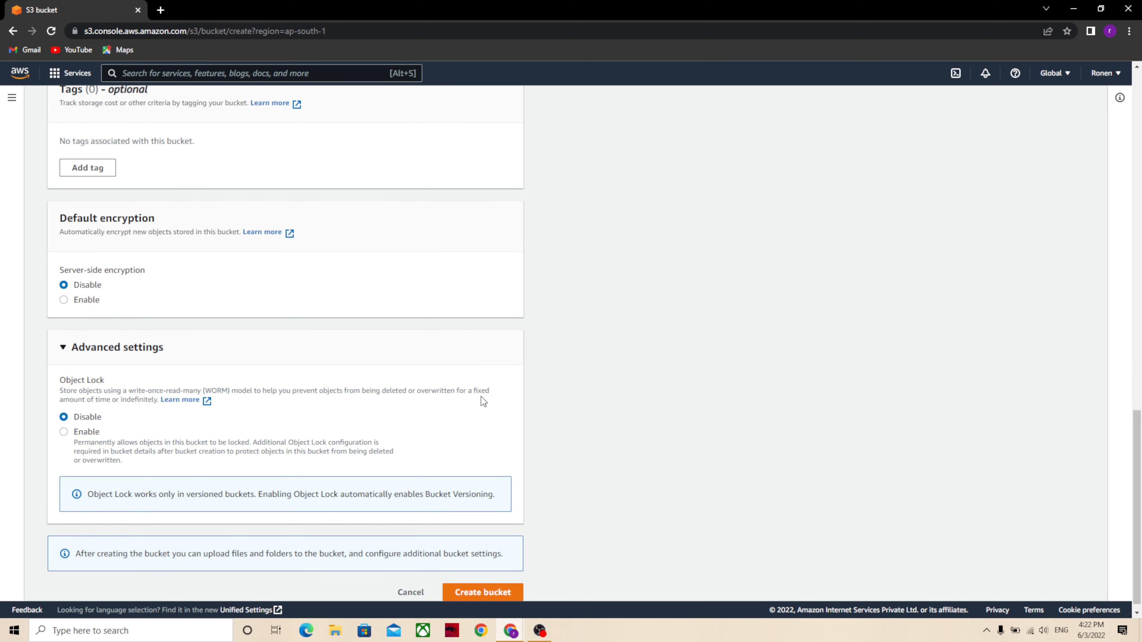
scroll(482, 396, up, 15)
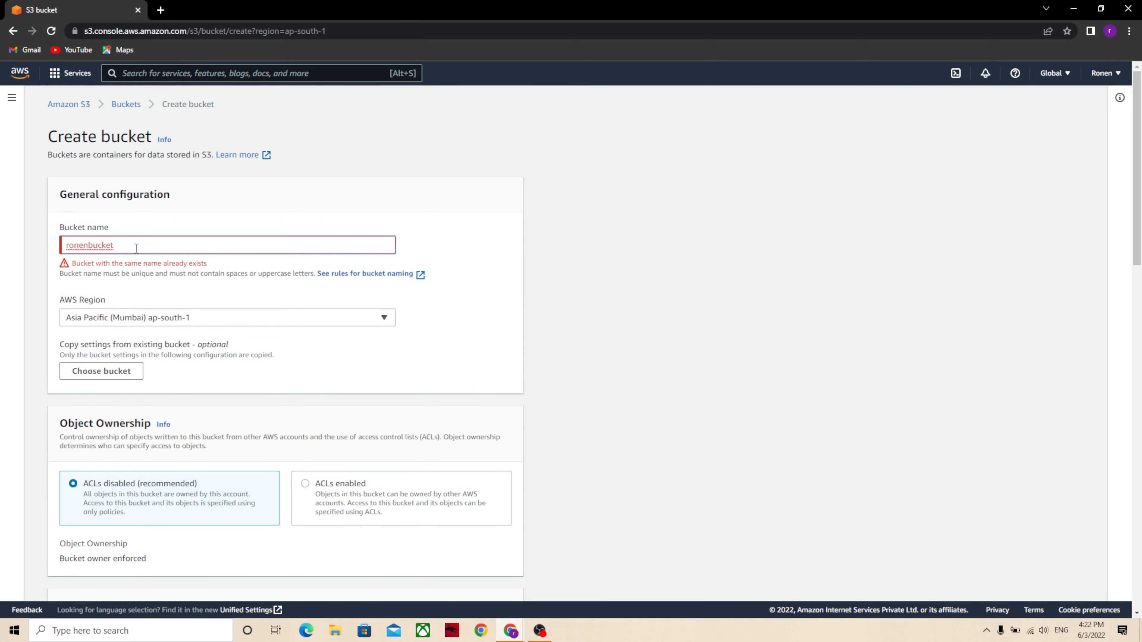
Step: Append -13504 to the bucket name and create the bucket
text(-13504)
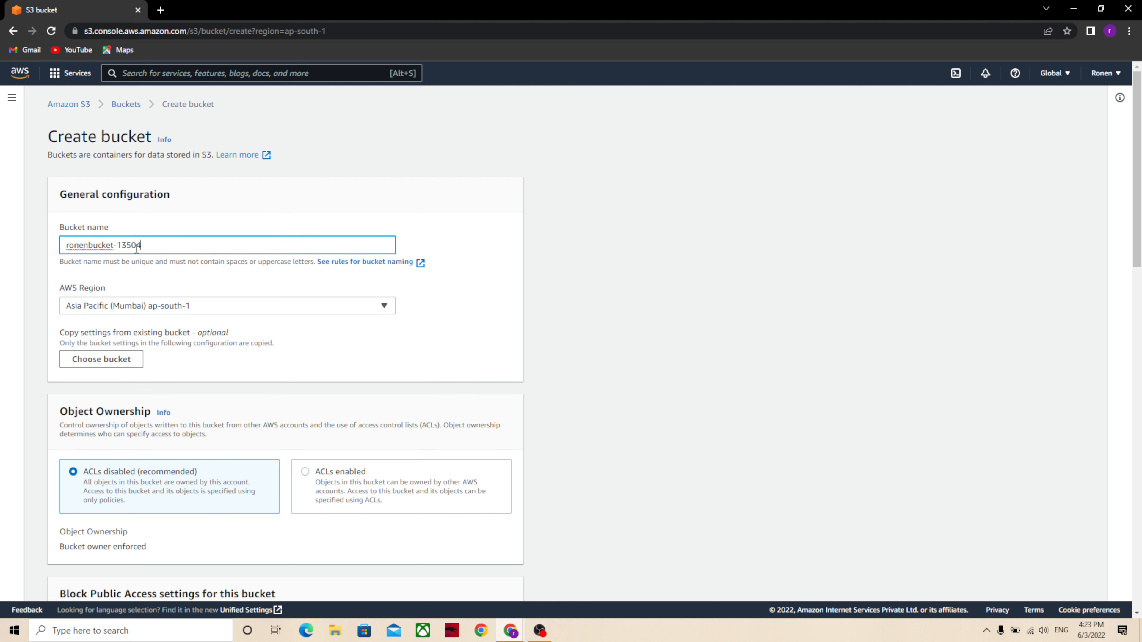
scroll(149, 265, down, 15)
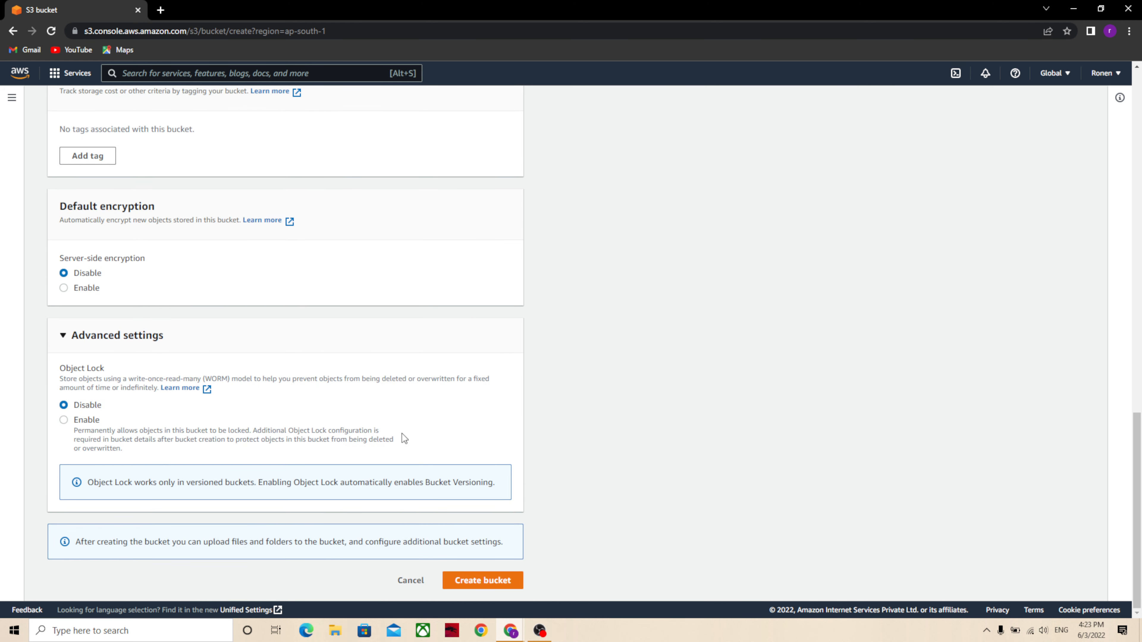
click(468, 578)
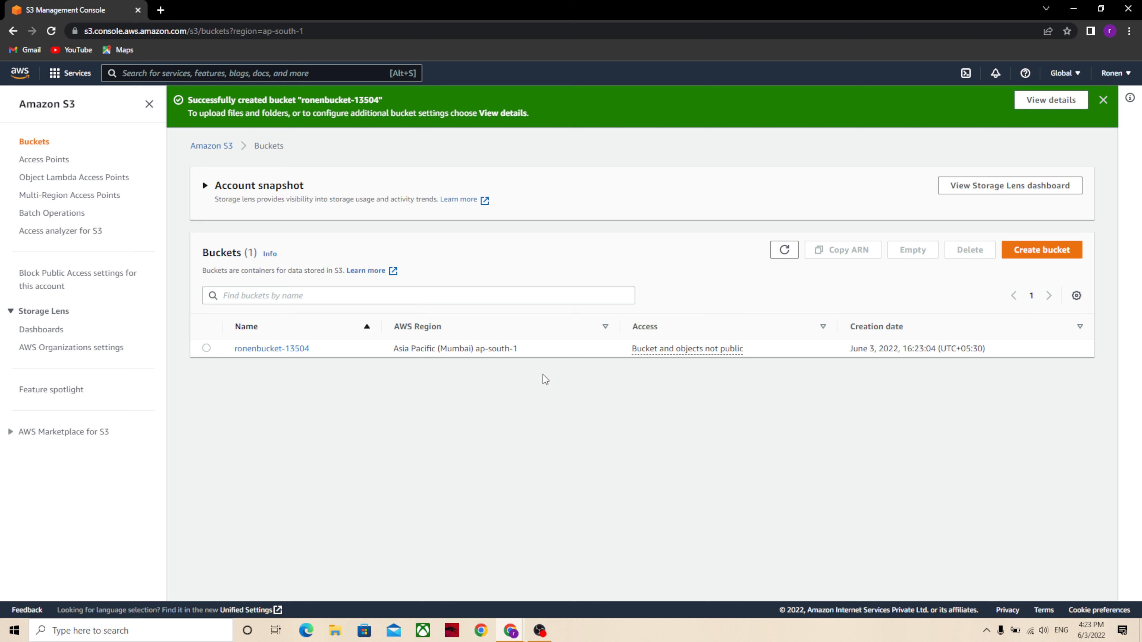
Step: Open the new bucket and look through its properties, permissions and metrics, returning to its object list
click(207, 348)
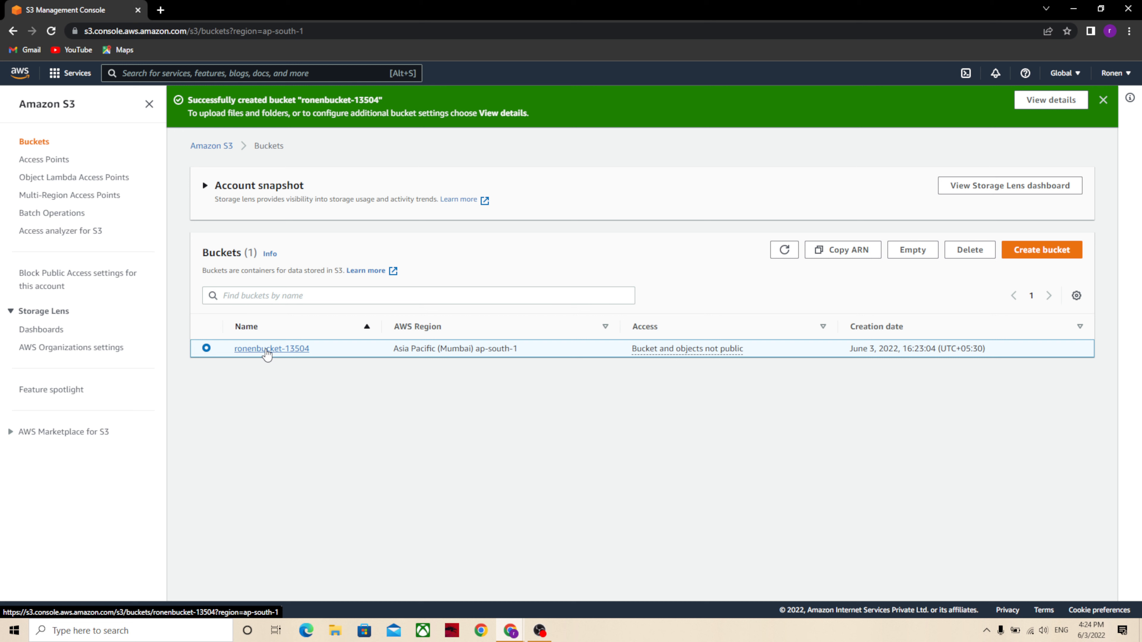
click(288, 349)
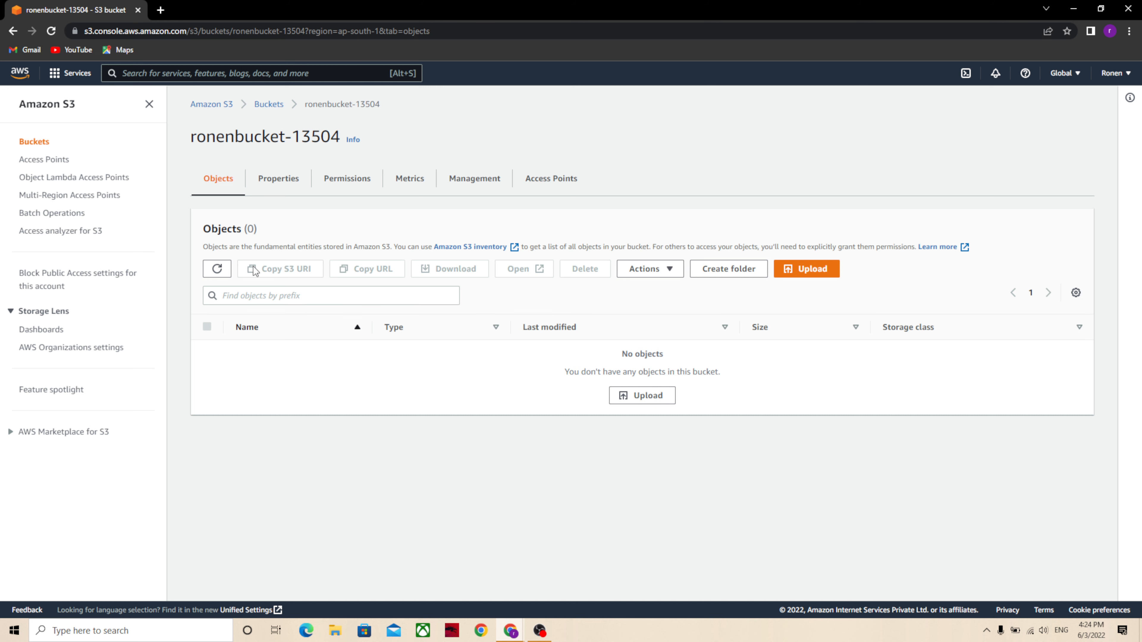
click(283, 185)
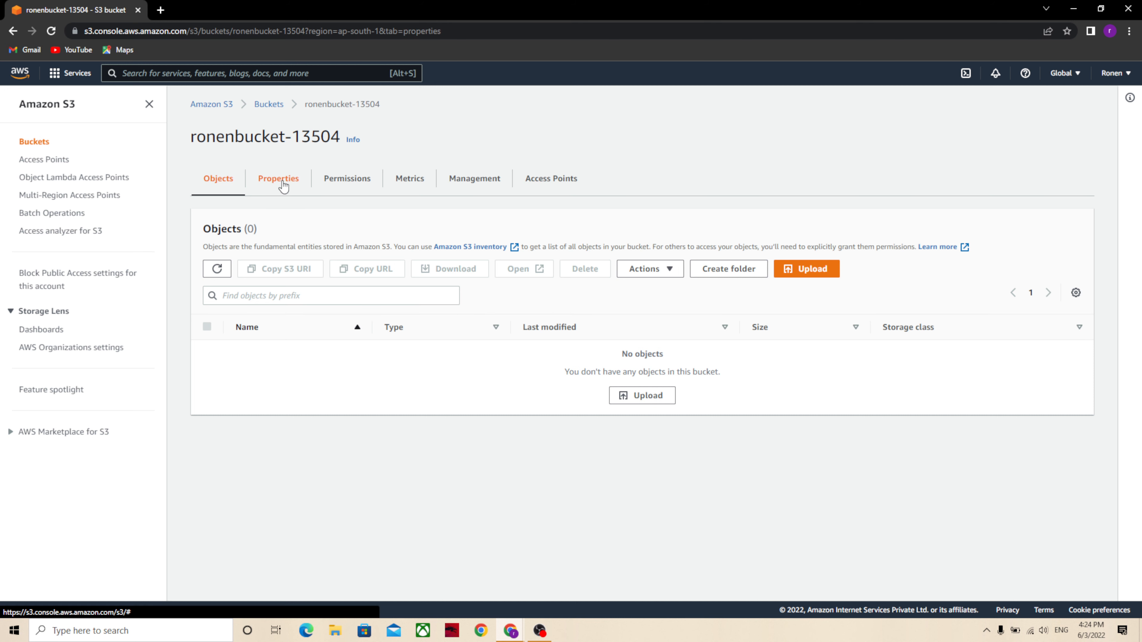
click(354, 192)
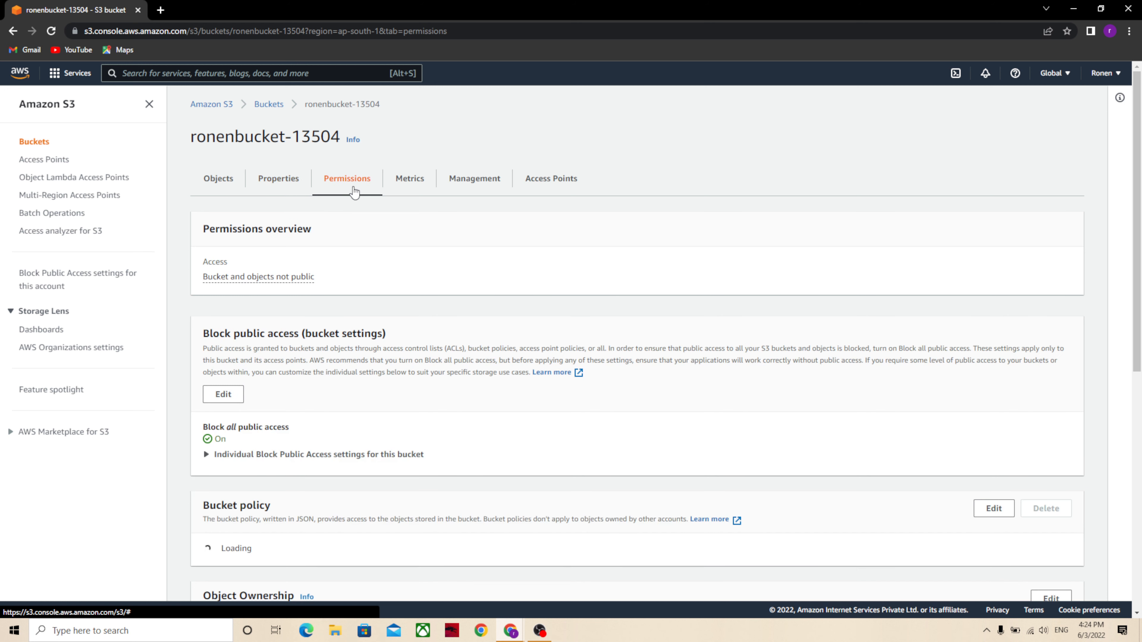
click(415, 190)
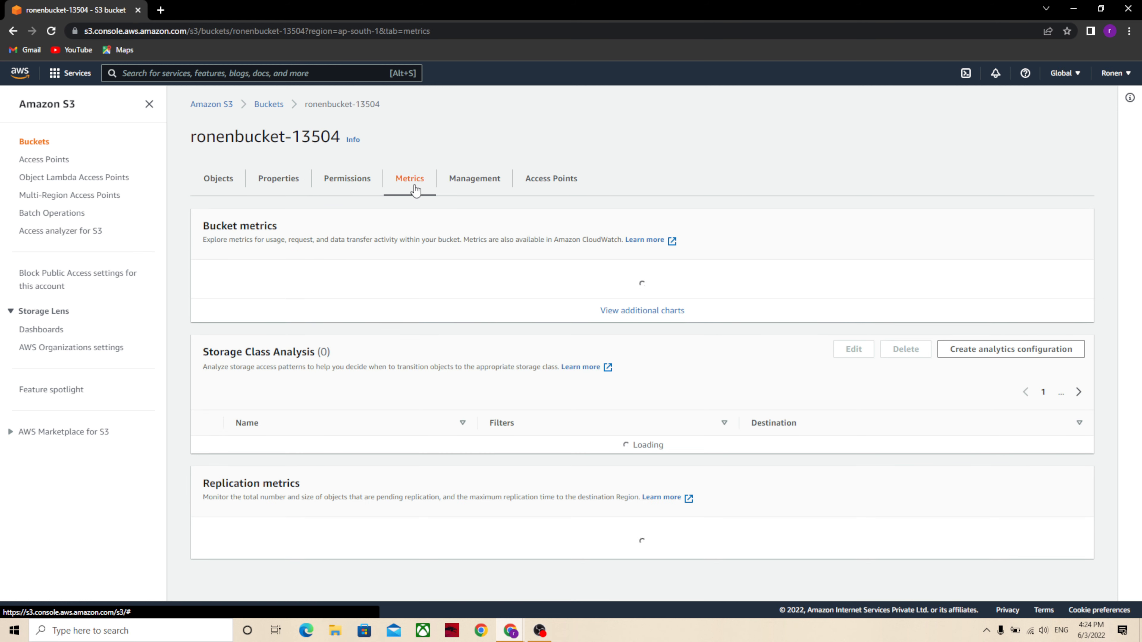
click(228, 185)
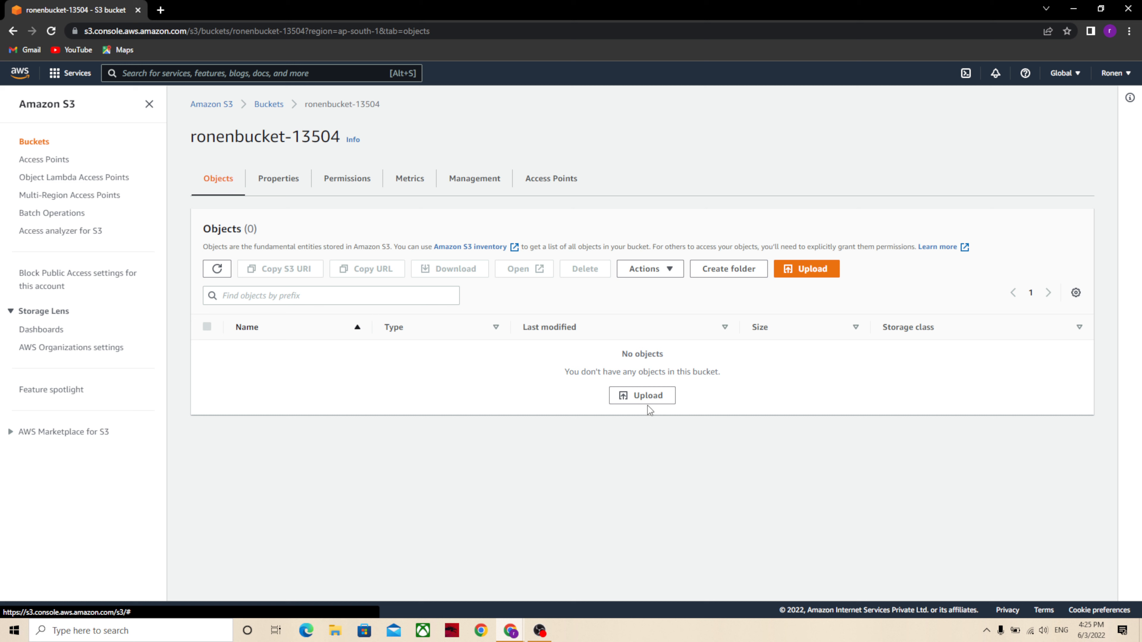
Step: Start an upload to the bucket and add the AWS notes file from the desktop
click(640, 398)
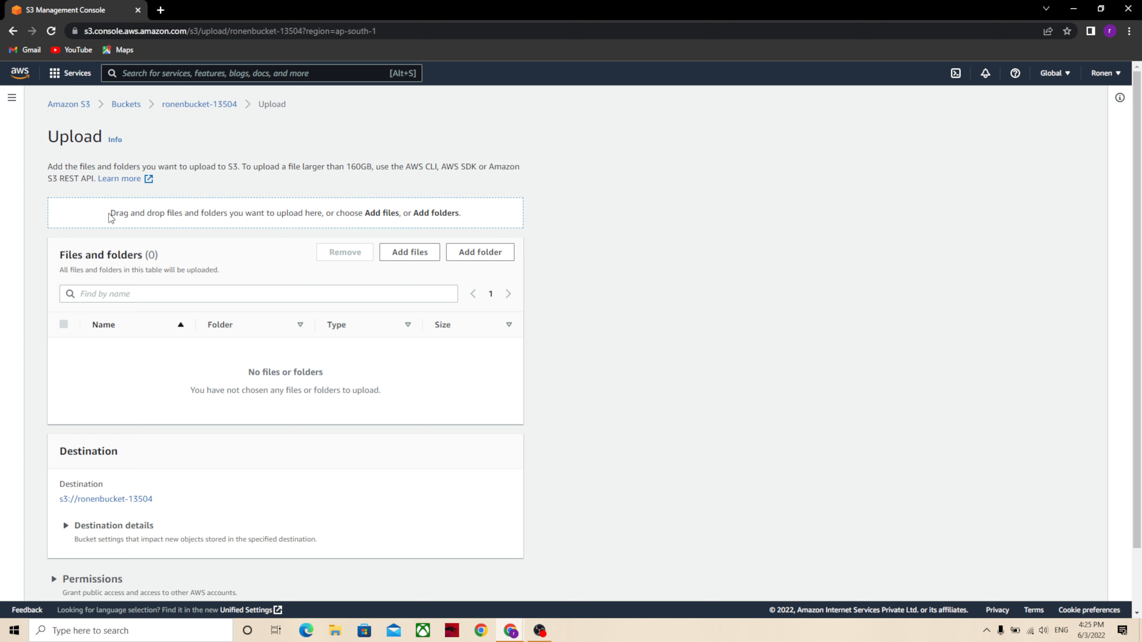
drag(111, 214, 438, 212)
click(439, 211)
double_click(679, 16)
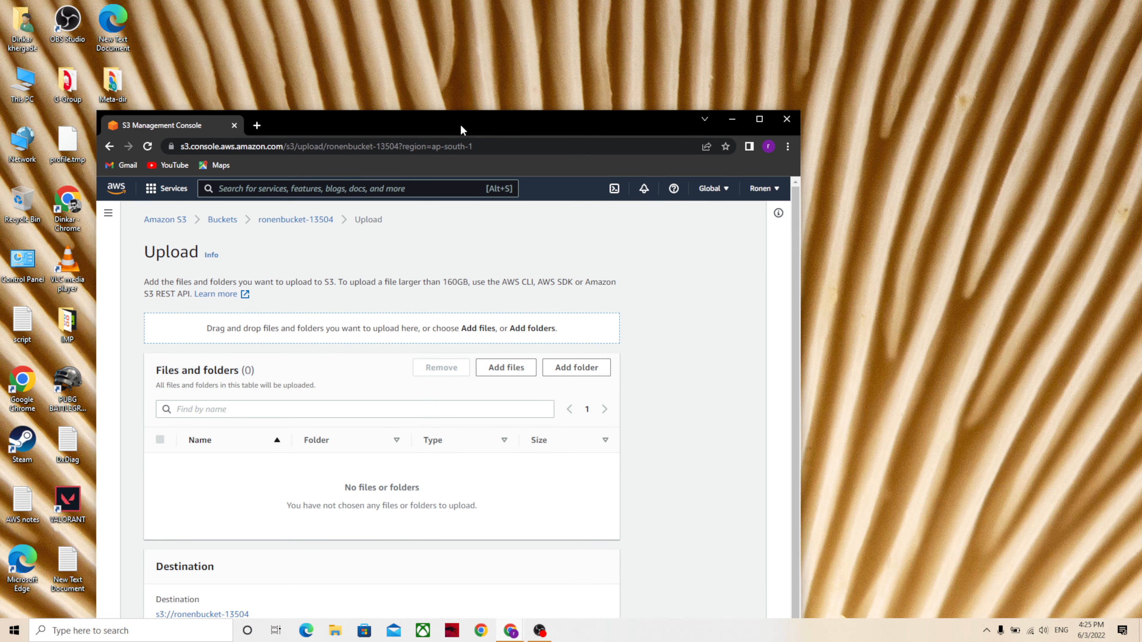
drag(461, 124, 562, 77)
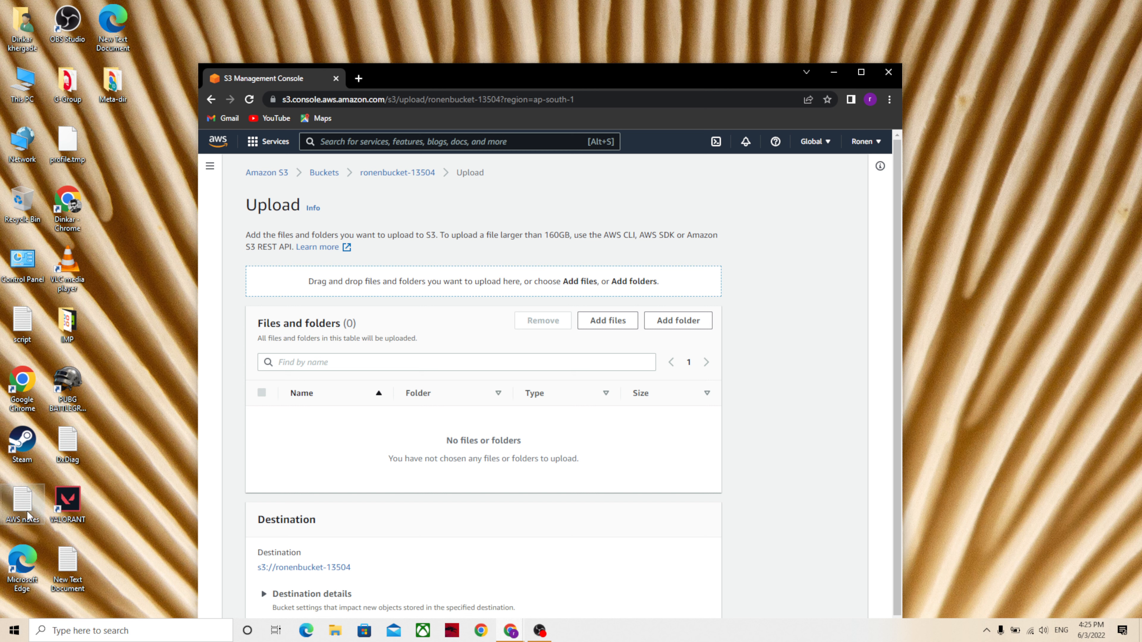
drag(28, 516, 373, 288)
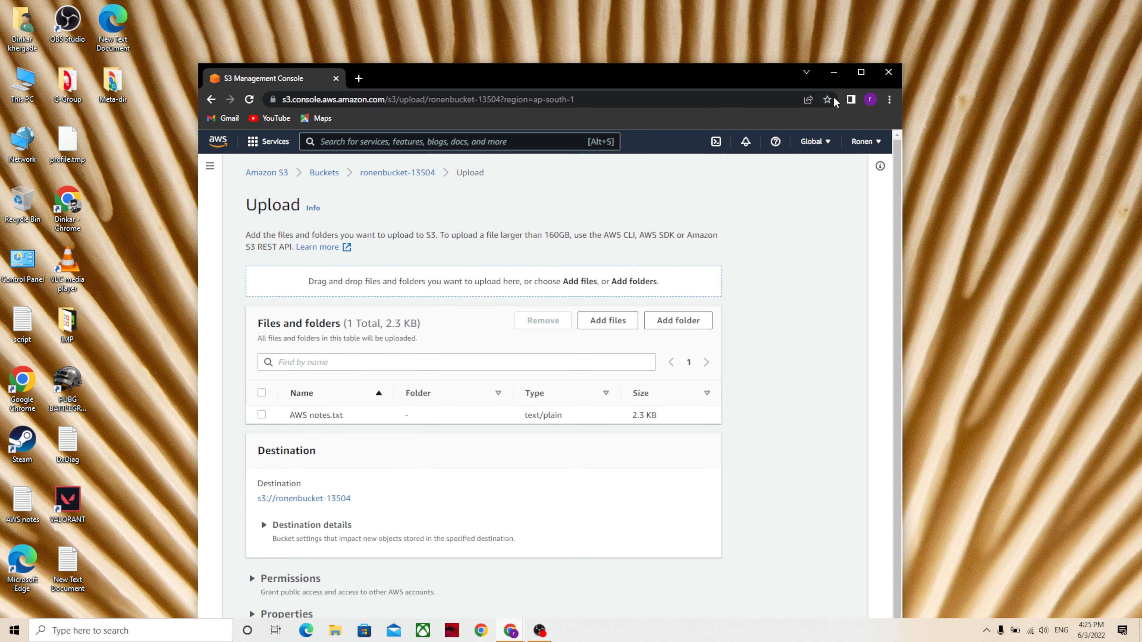
click(869, 73)
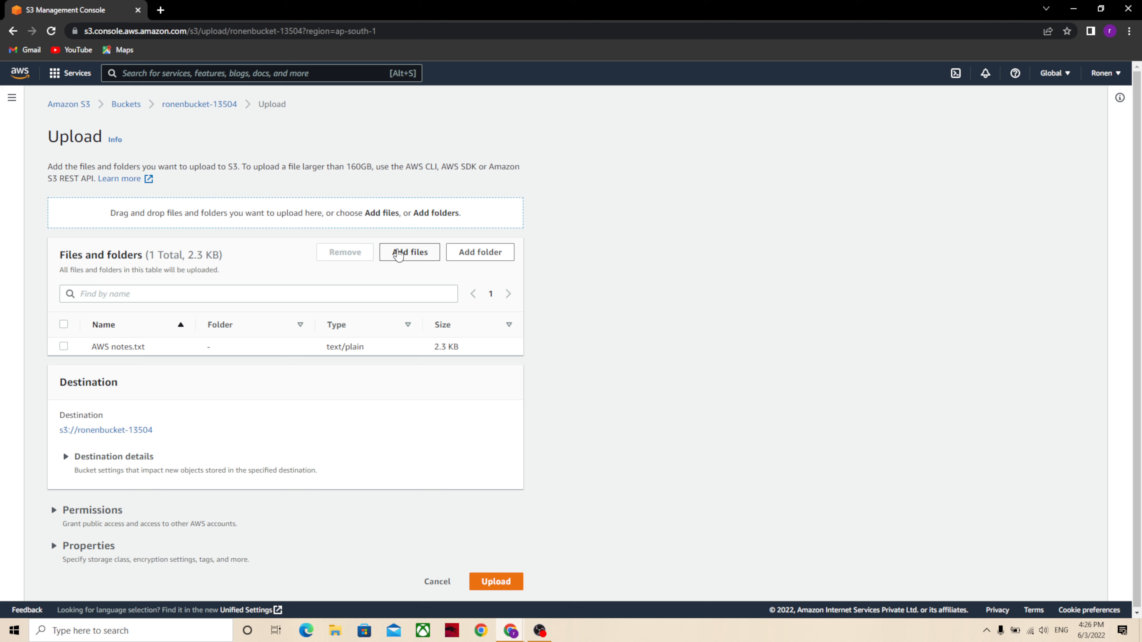
Step: Add the image "Assassin's Creed - Altair" from the Downloads folder to the upload list
click(398, 253)
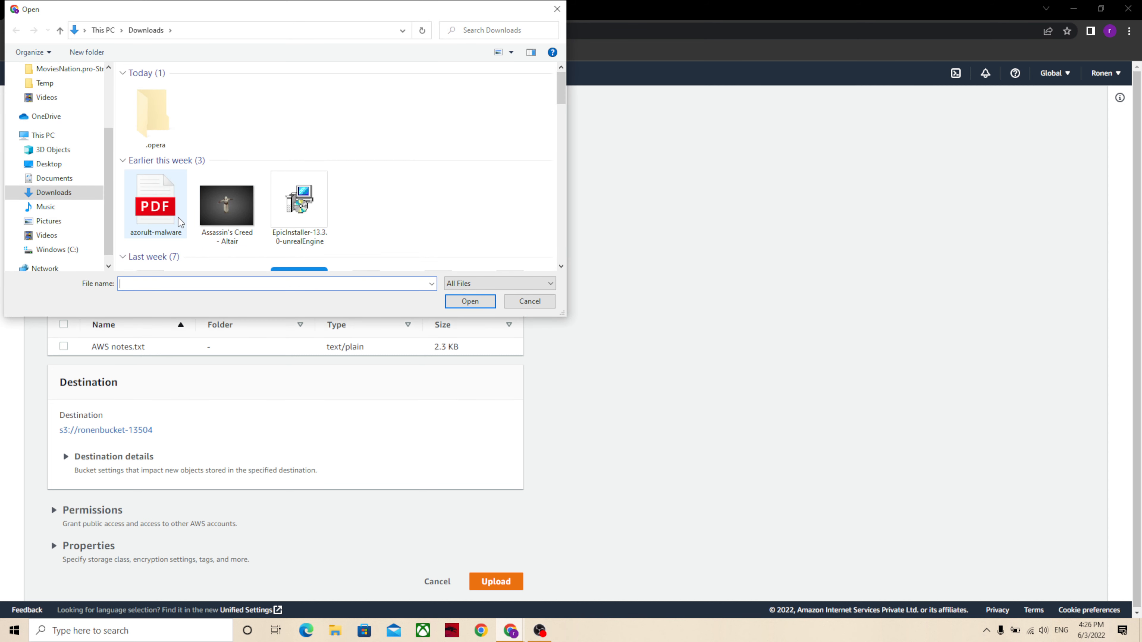
scroll(179, 218, down, 5)
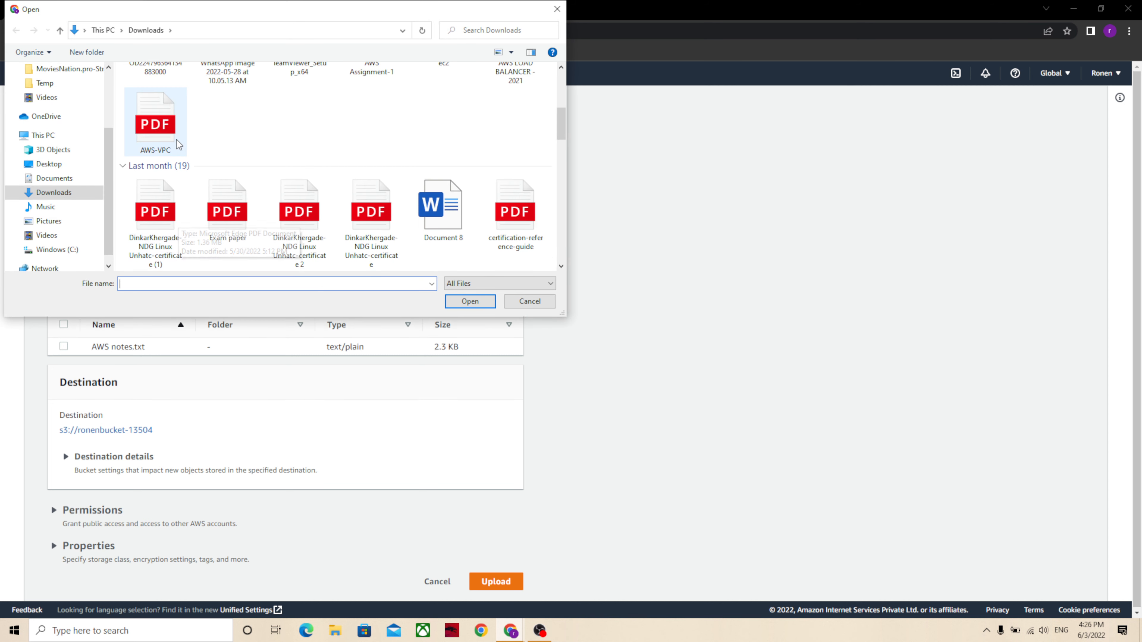
scroll(175, 144, up, 5)
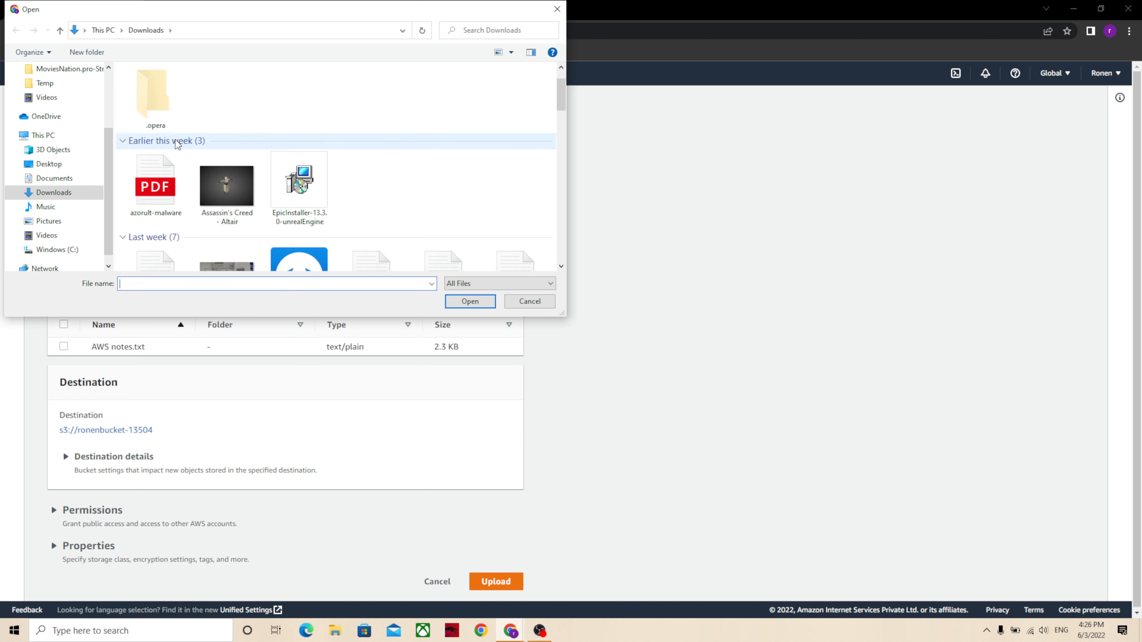
click(157, 167)
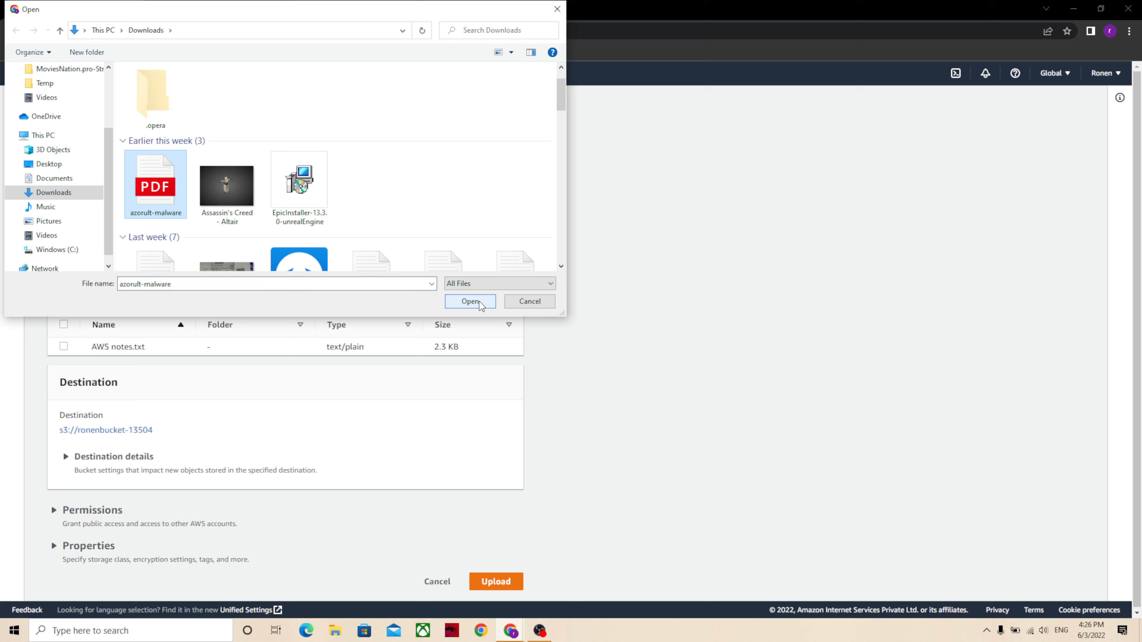
click(237, 220)
click(470, 301)
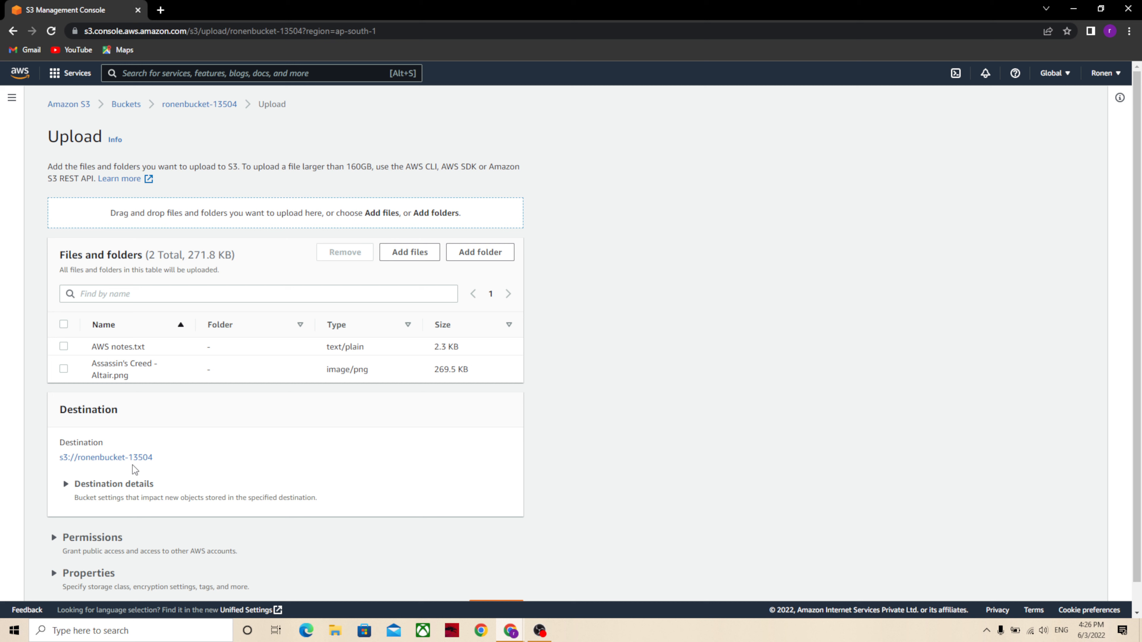
Step: Expand the upload's destination details and permissions to review versioning, encryption, Object Lock and ownership settings
click(78, 486)
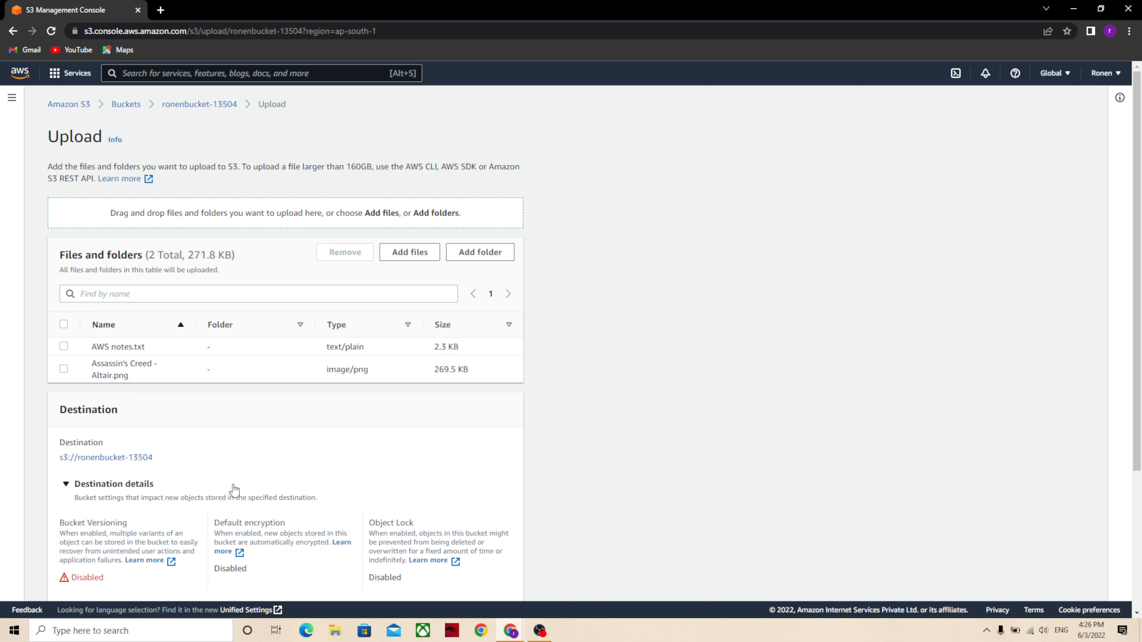
scroll(234, 491, down, 3)
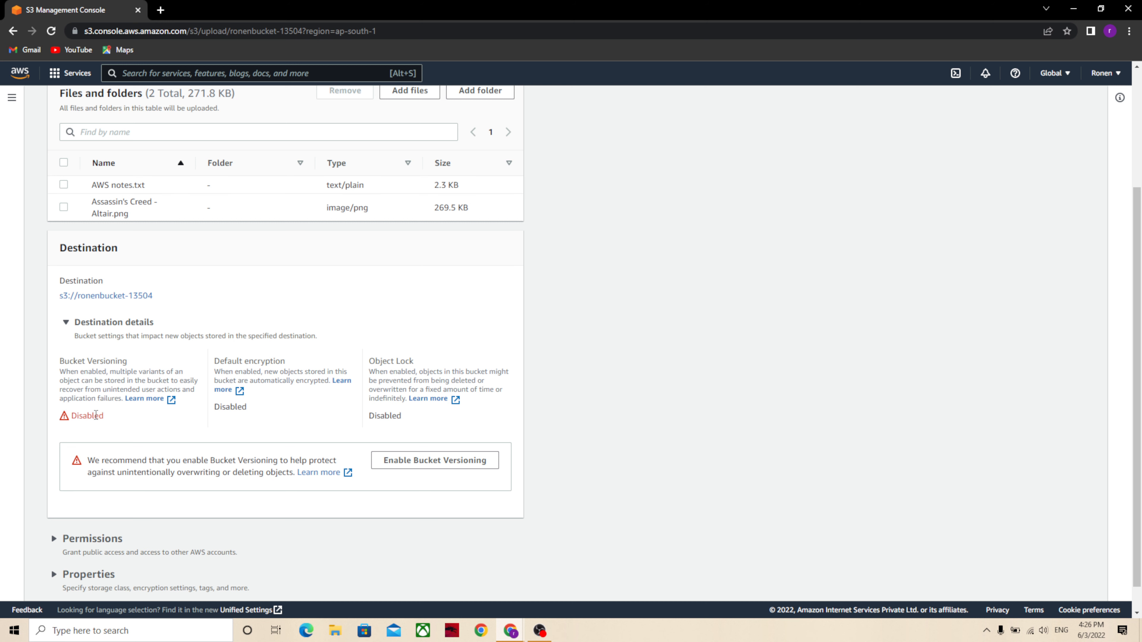
scroll(96, 415, down, 1)
click(77, 509)
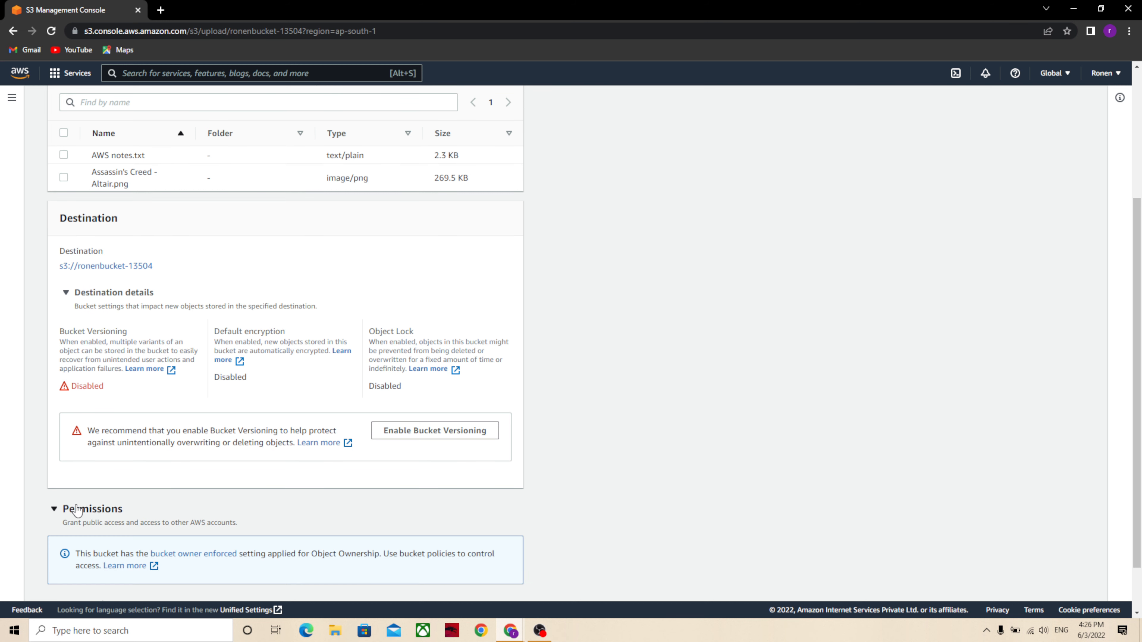
scroll(78, 509, down, 1)
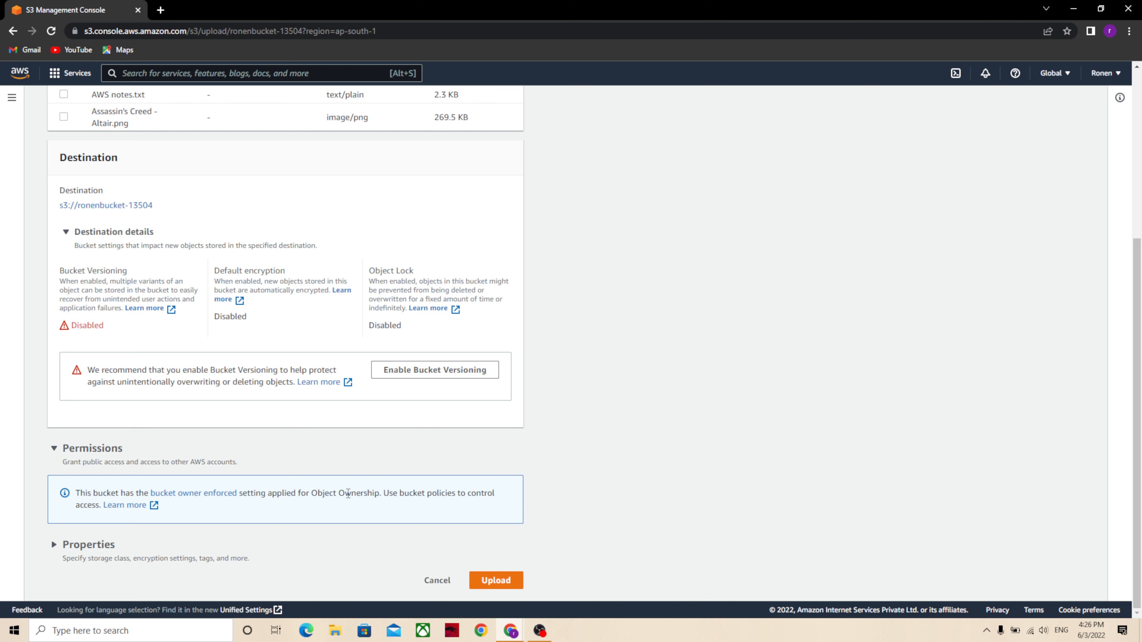
Step: Expand the upload properties and examine the storage classes with their intended use, minimum duration and fees
click(56, 546)
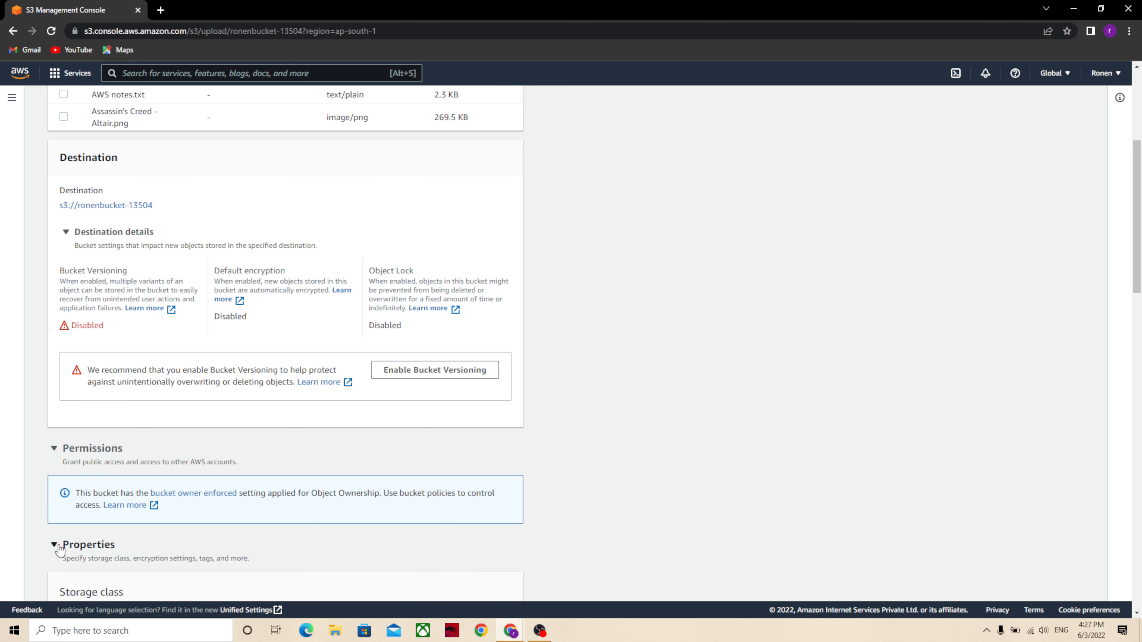
scroll(59, 548, down, 10)
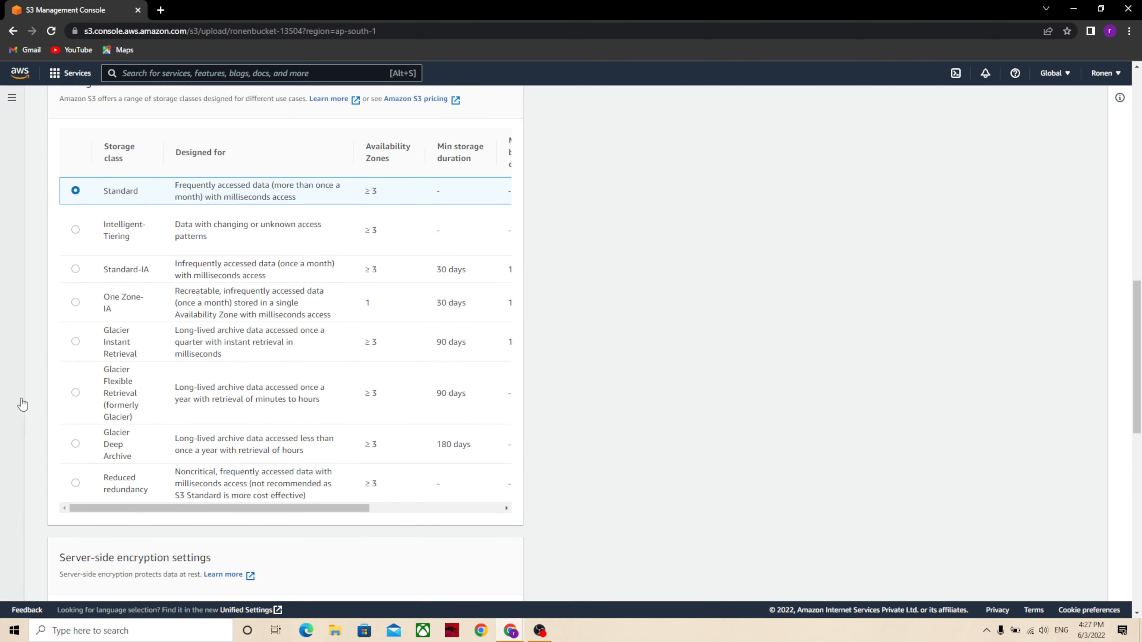
scroll(293, 289, right, 5)
scroll(294, 288, left, 1)
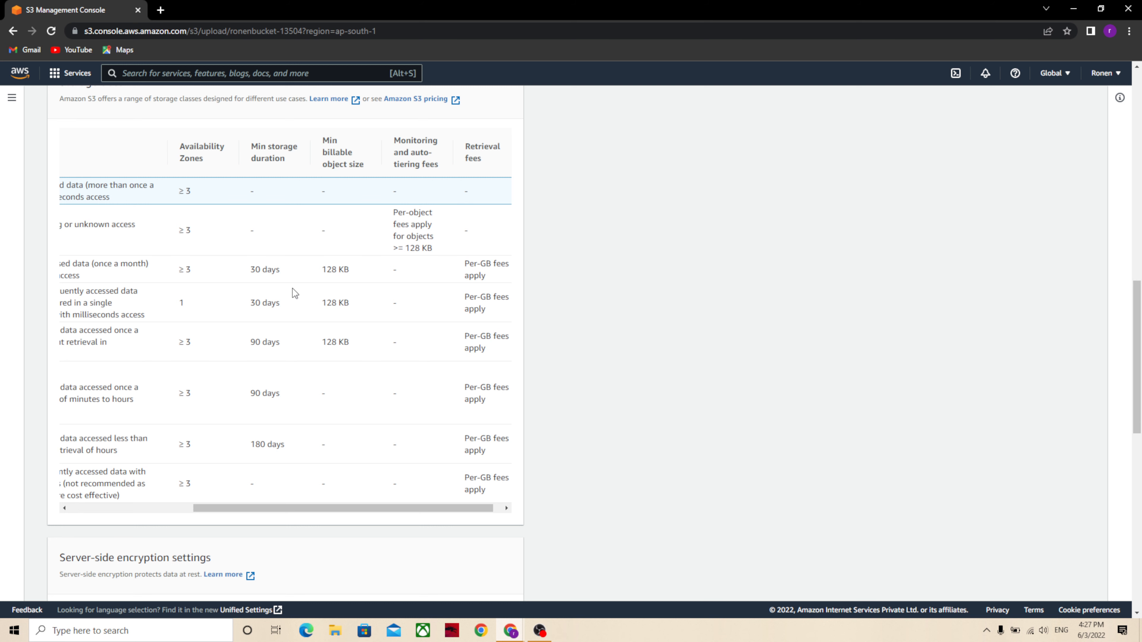
scroll(293, 289, left, 5)
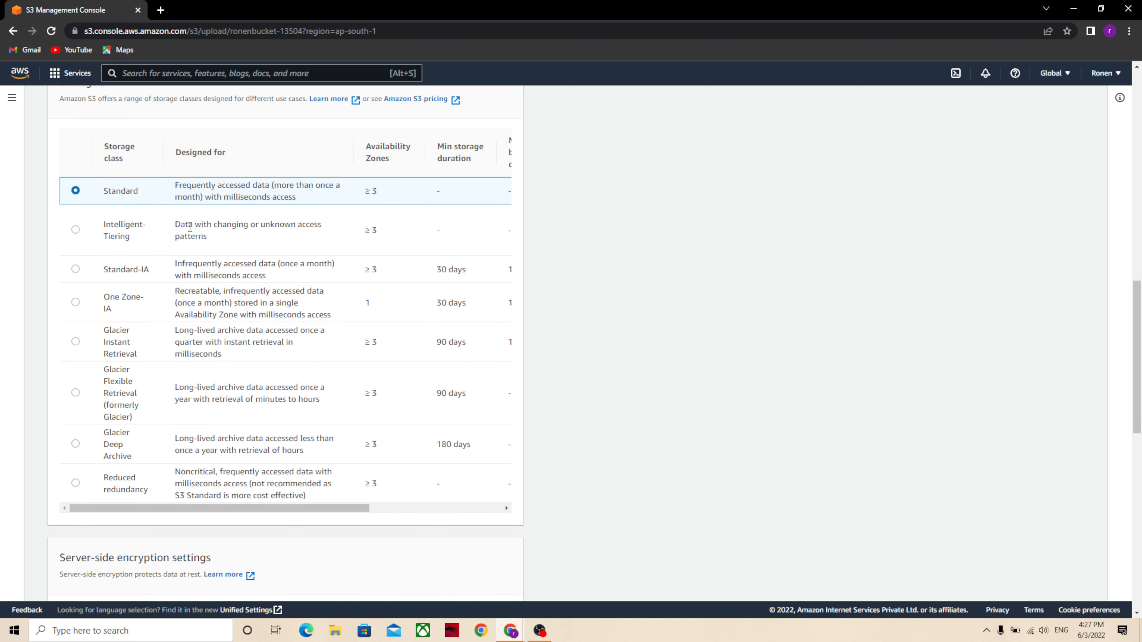
scroll(257, 231, down, 1)
scroll(257, 231, up, 1)
scroll(257, 232, up, 1)
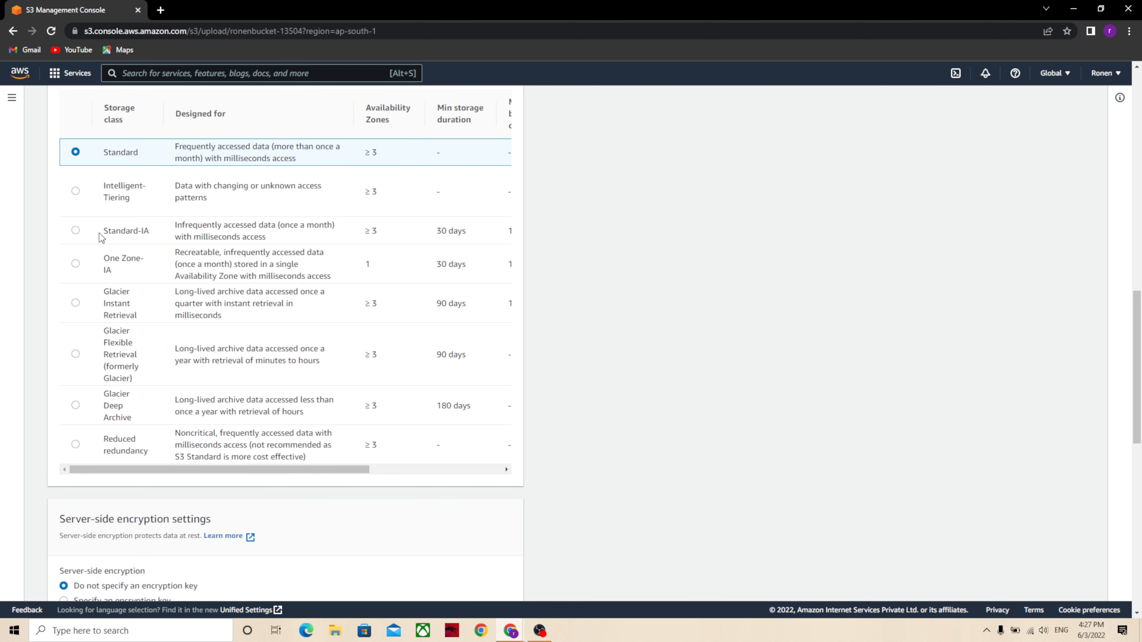
Step: Compare the Standard and Standard-IA storage classes, leaving Standard-IA selected for the upload
click(76, 231)
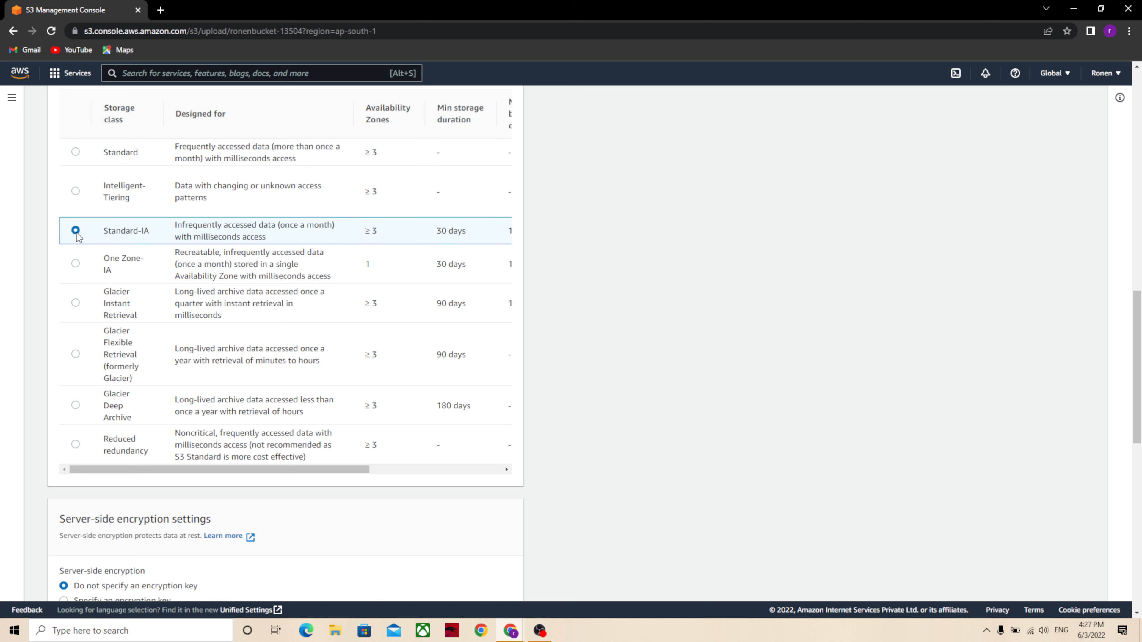
click(74, 155)
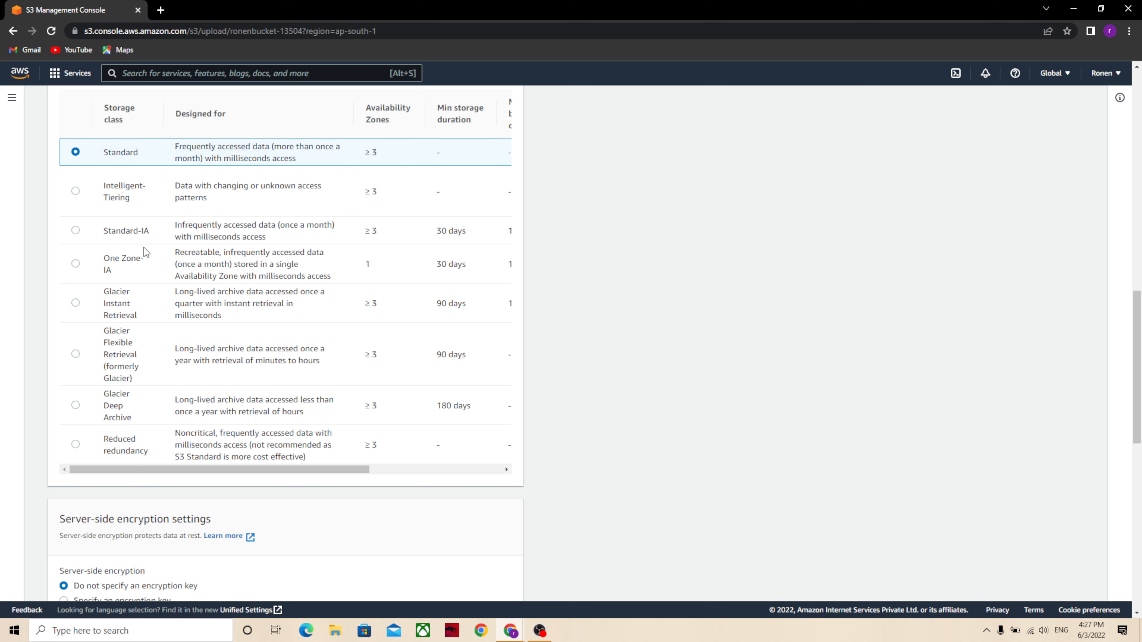
click(76, 231)
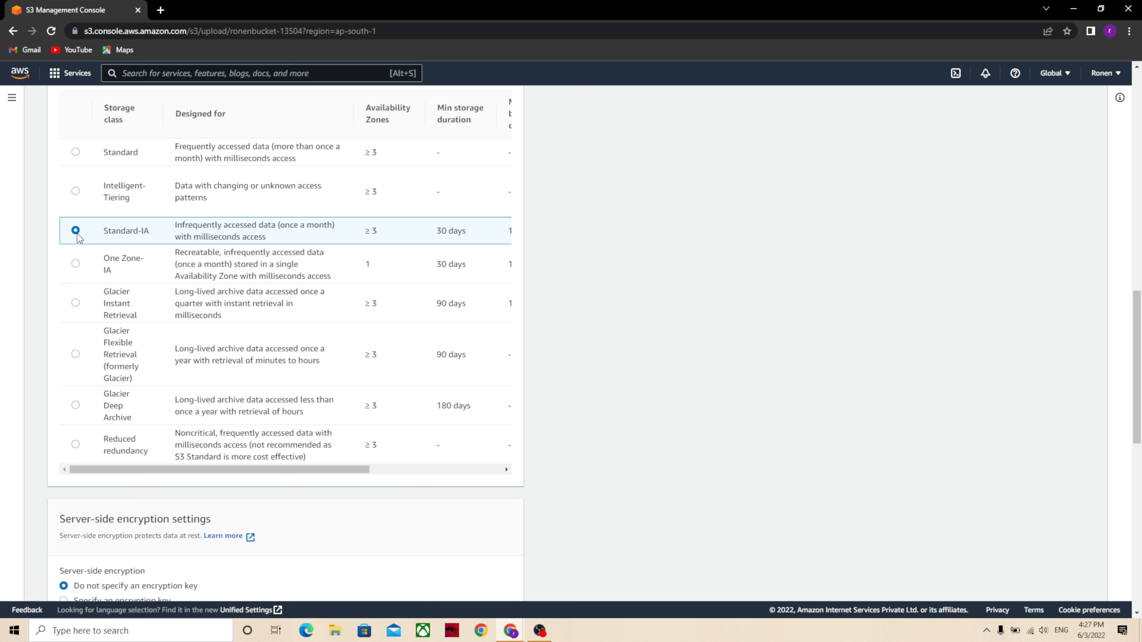
scroll(77, 236, up, 3)
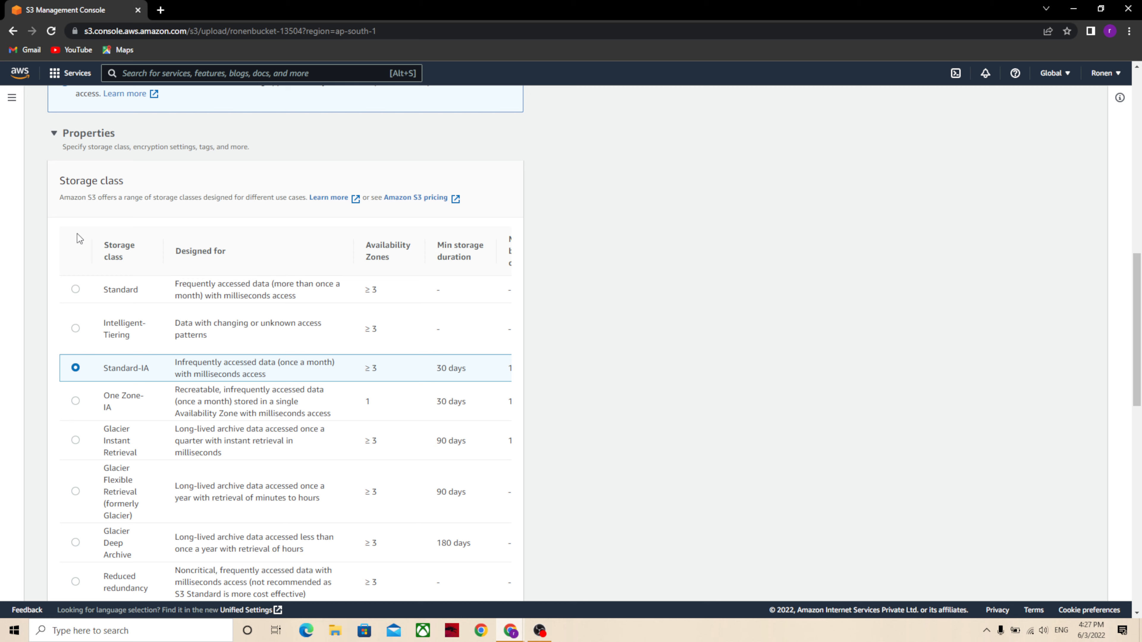
Step: Try the Intelligent-Tiering storage class for the upload and look over the server-side encryption settings
scroll(77, 238, down, 1)
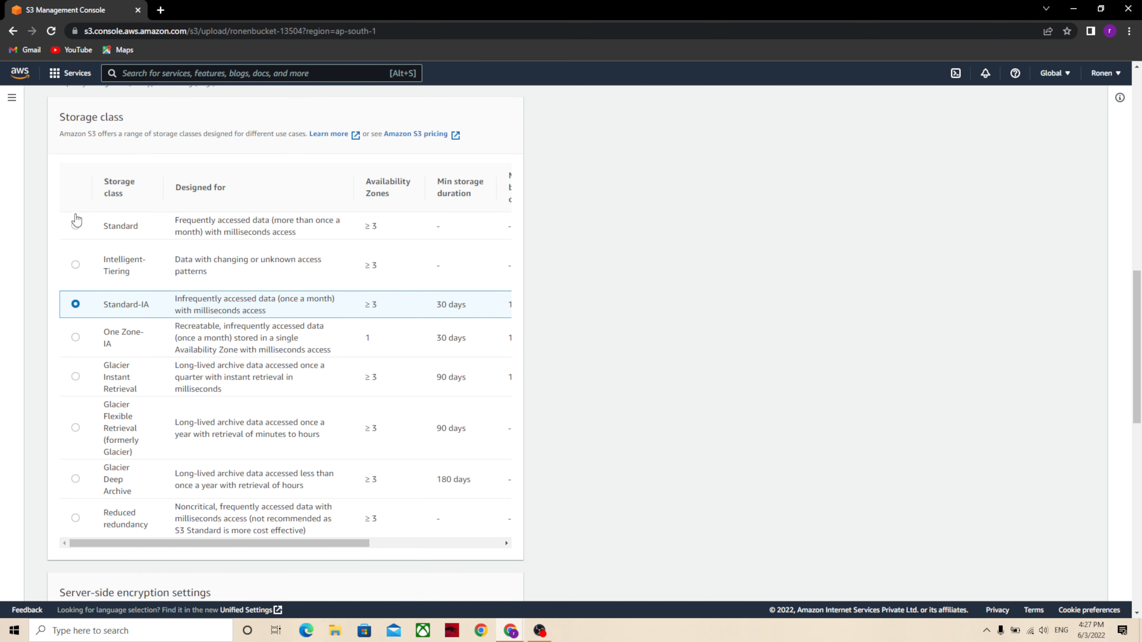
scroll(77, 220, down, 1)
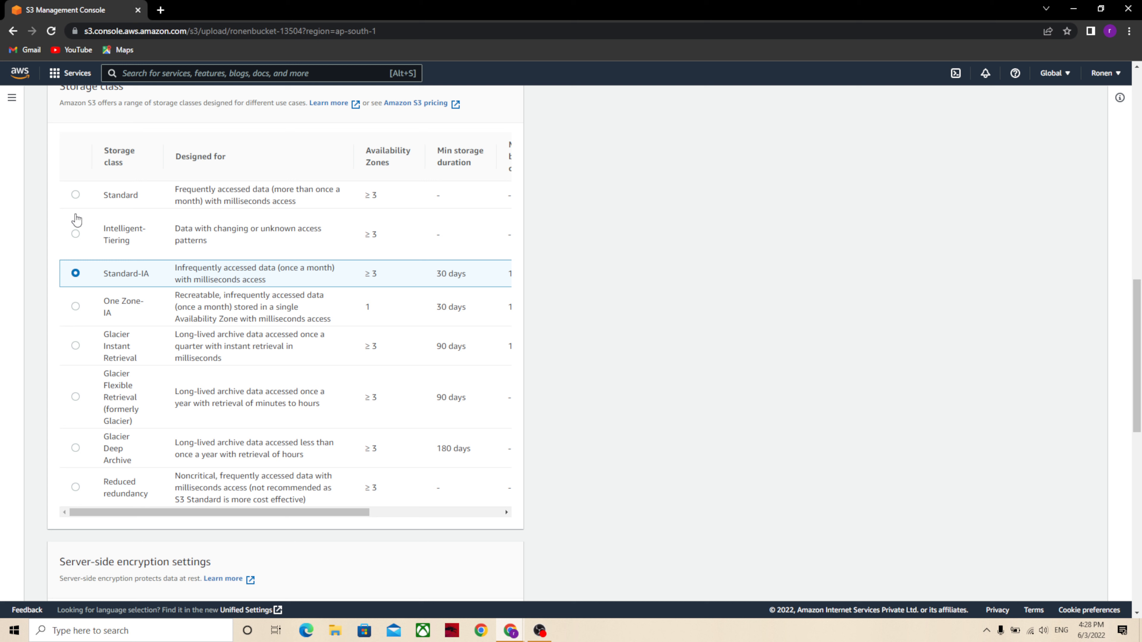
click(76, 220)
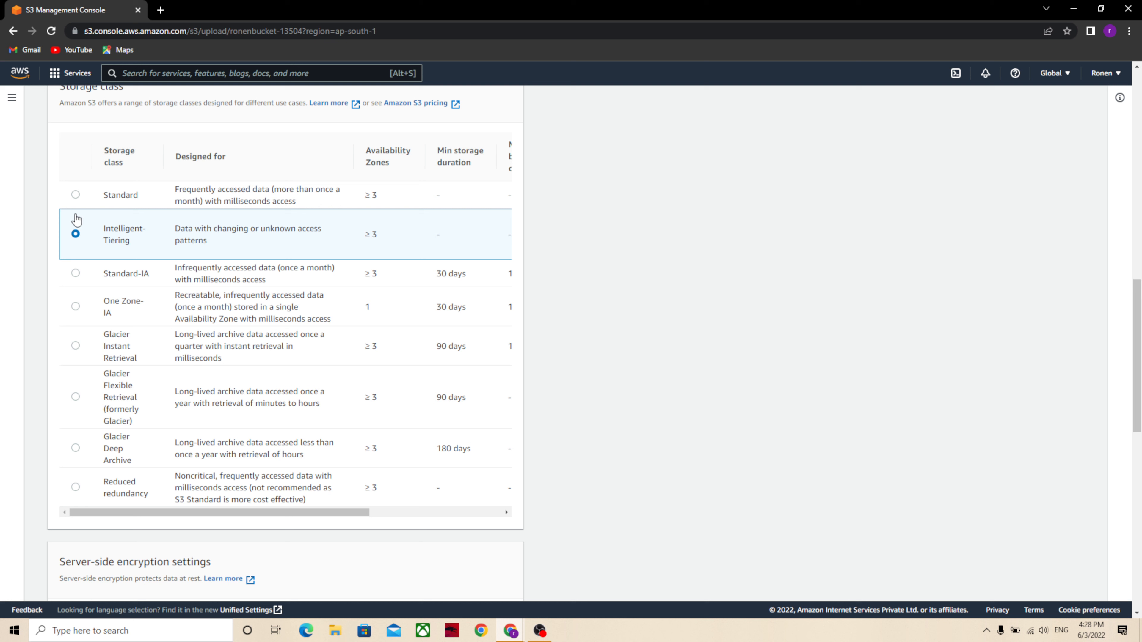
scroll(77, 219, down, 4)
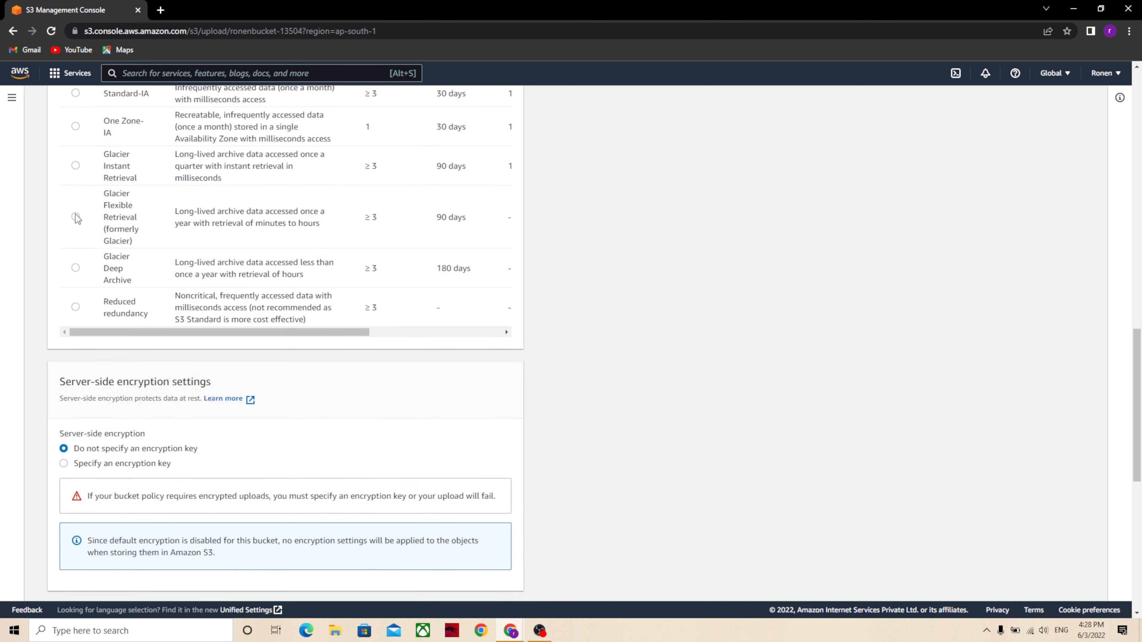
scroll(77, 220, down, 2)
scroll(76, 220, up, 5)
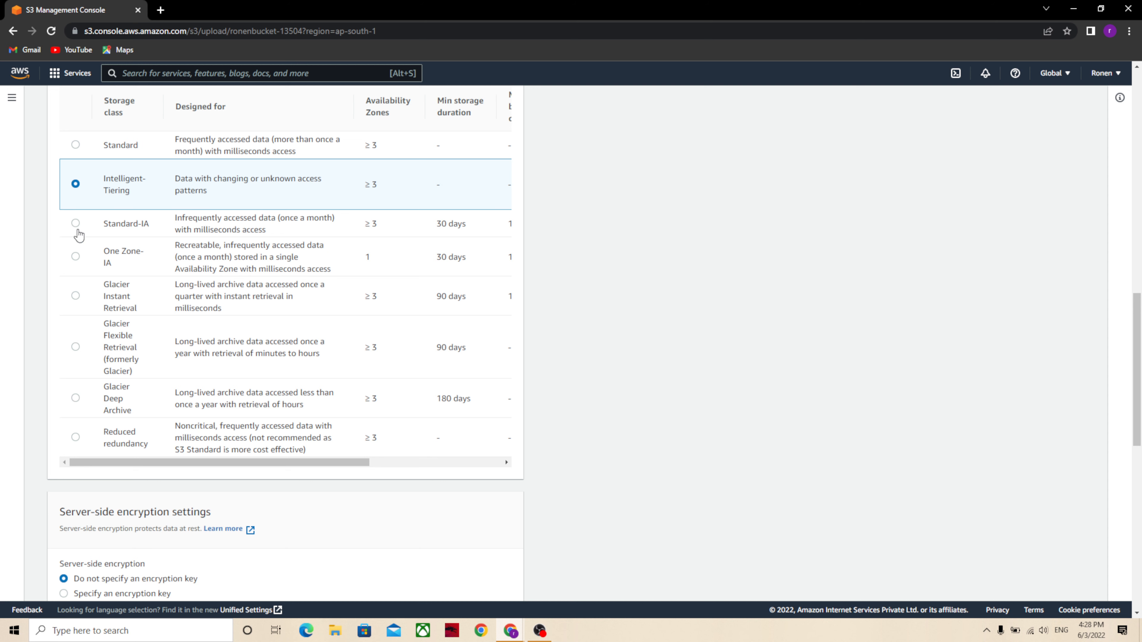
Step: Choose Standard-IA as the storage class and upload the listed files to the bucket
click(78, 230)
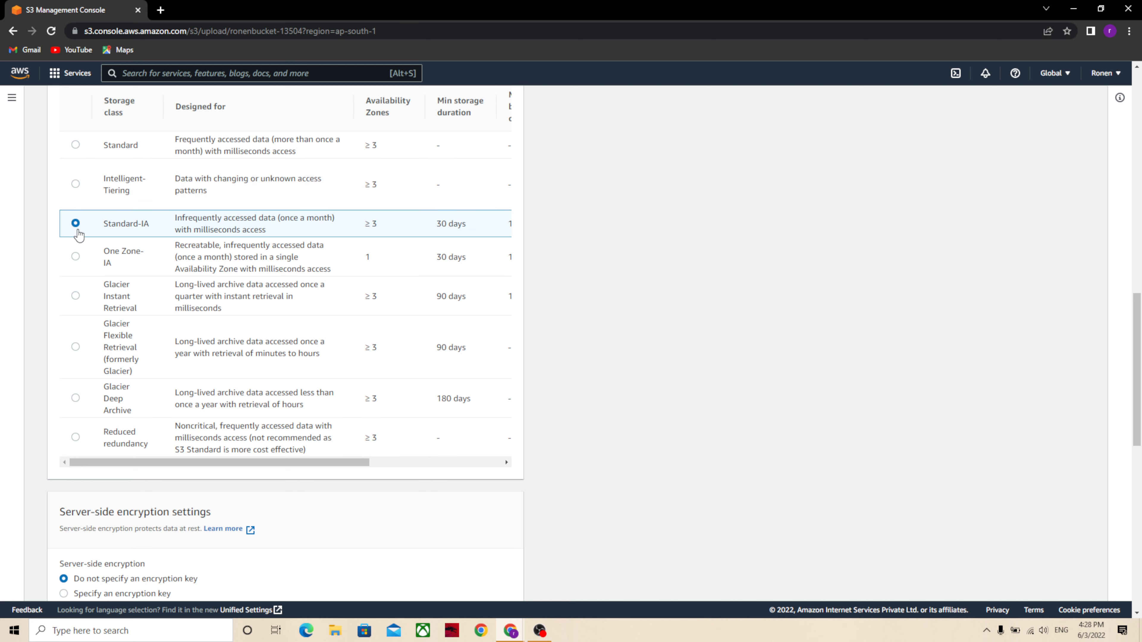
scroll(78, 230, down, 10)
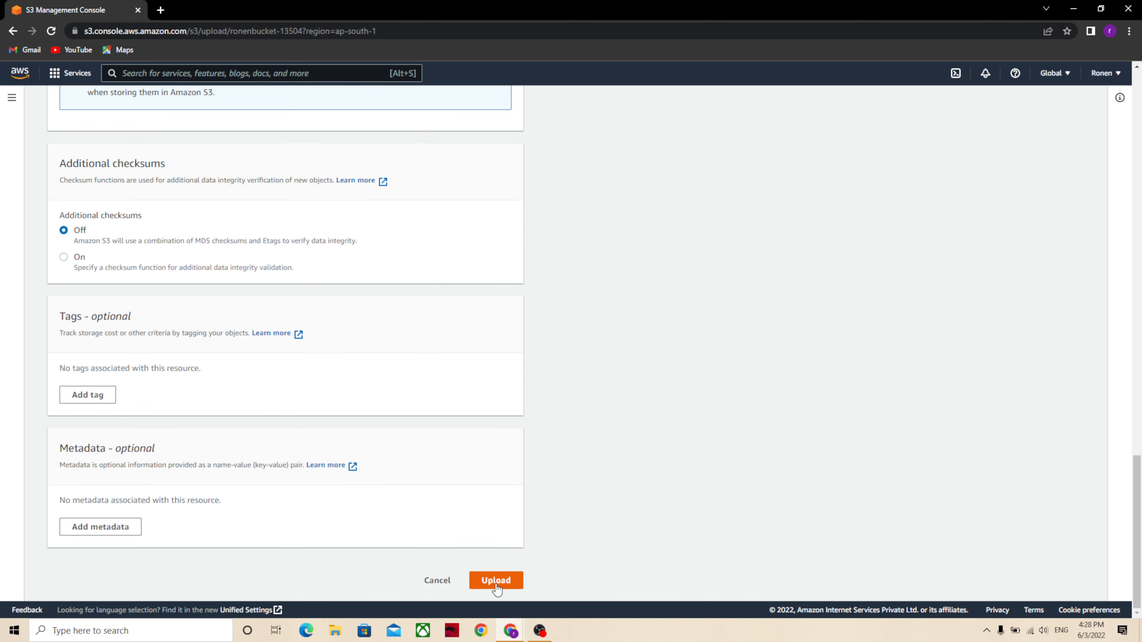
click(500, 584)
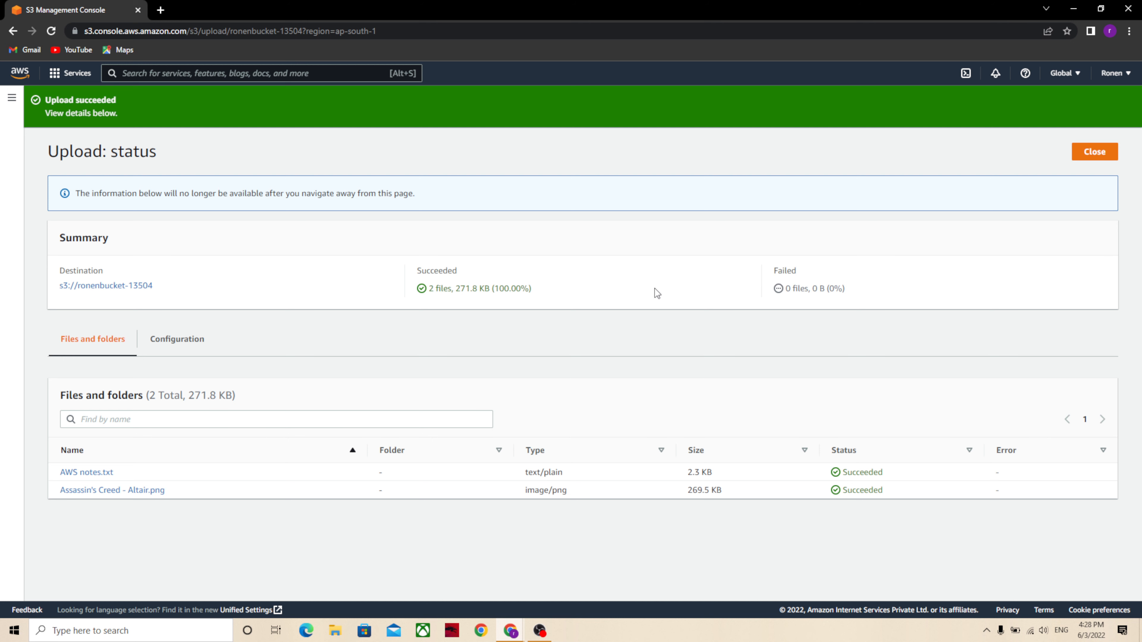
Step: Review the upload's configuration, including access control list, storage class, encryption and checksums, and close the upload status page
click(186, 345)
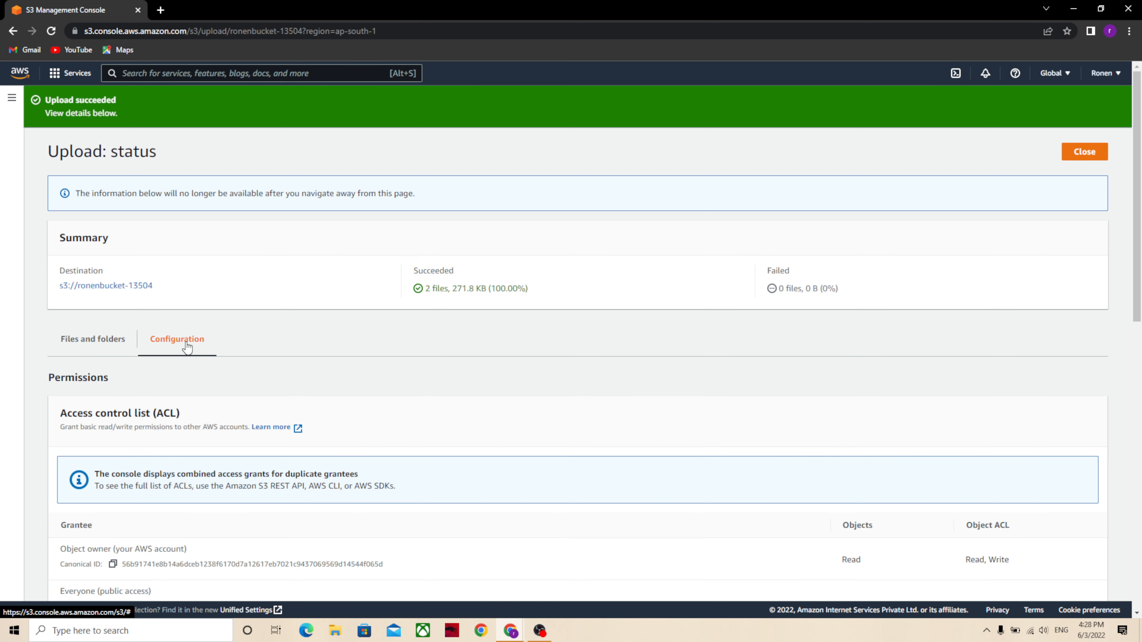
click(110, 348)
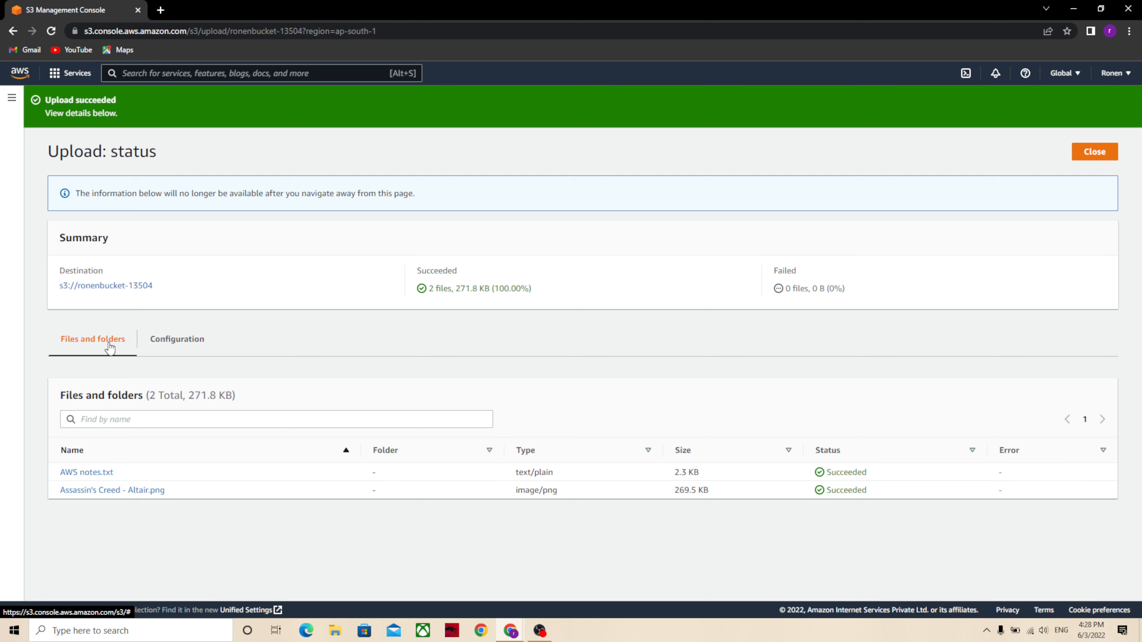
click(183, 338)
scroll(182, 334, down, 5)
scroll(181, 334, down, 3)
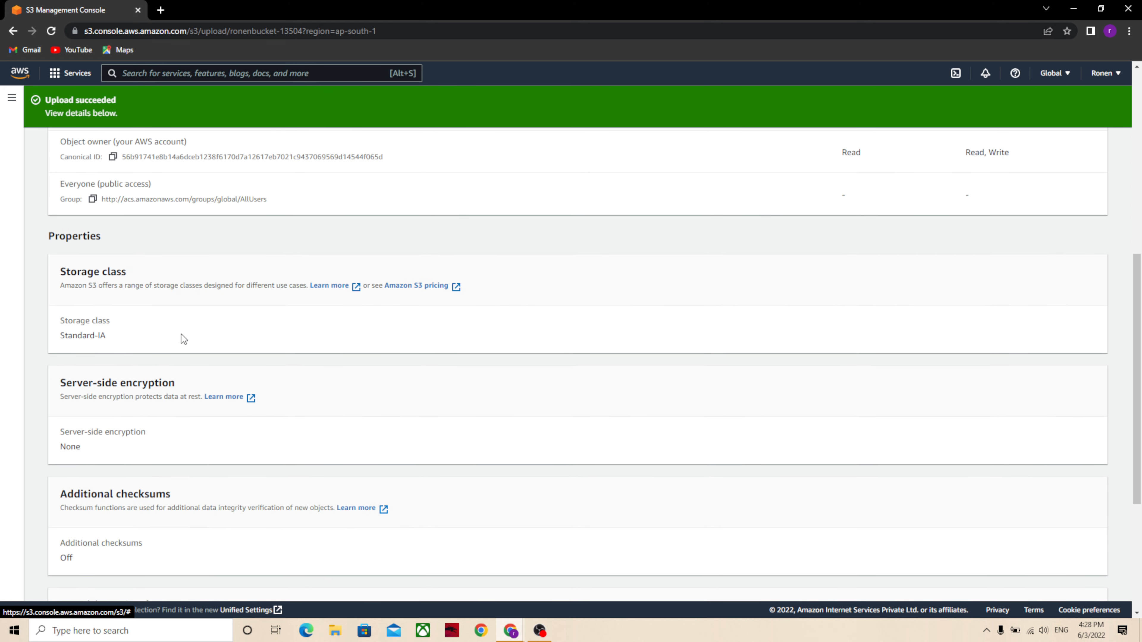
scroll(181, 334, up, 3)
scroll(181, 335, up, 1)
scroll(181, 335, down, 1)
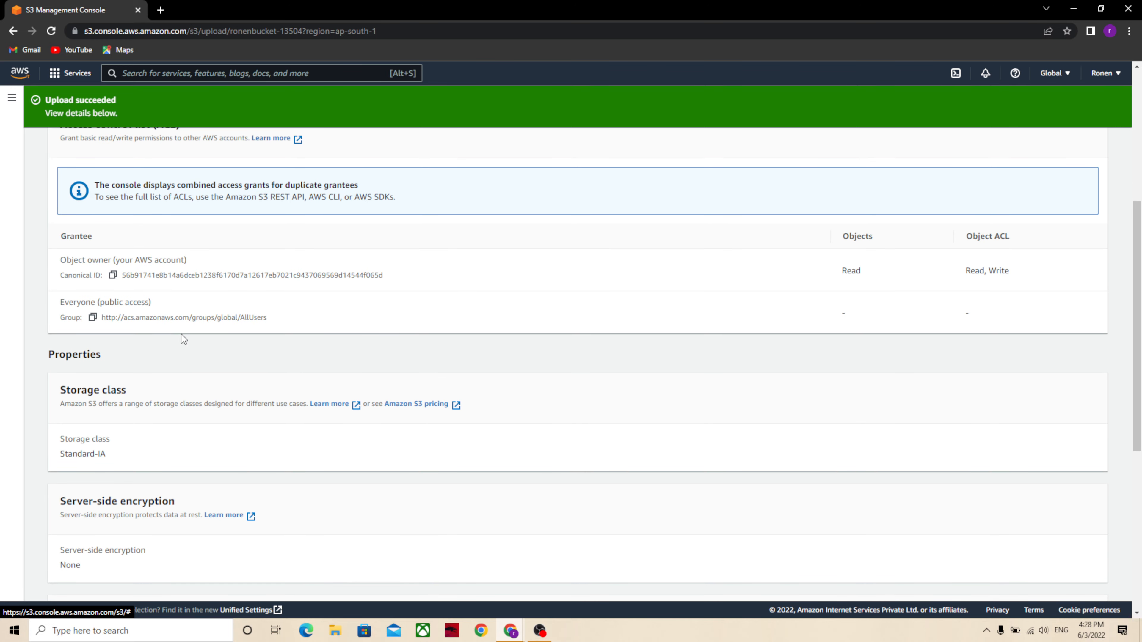
scroll(182, 334, down, 2)
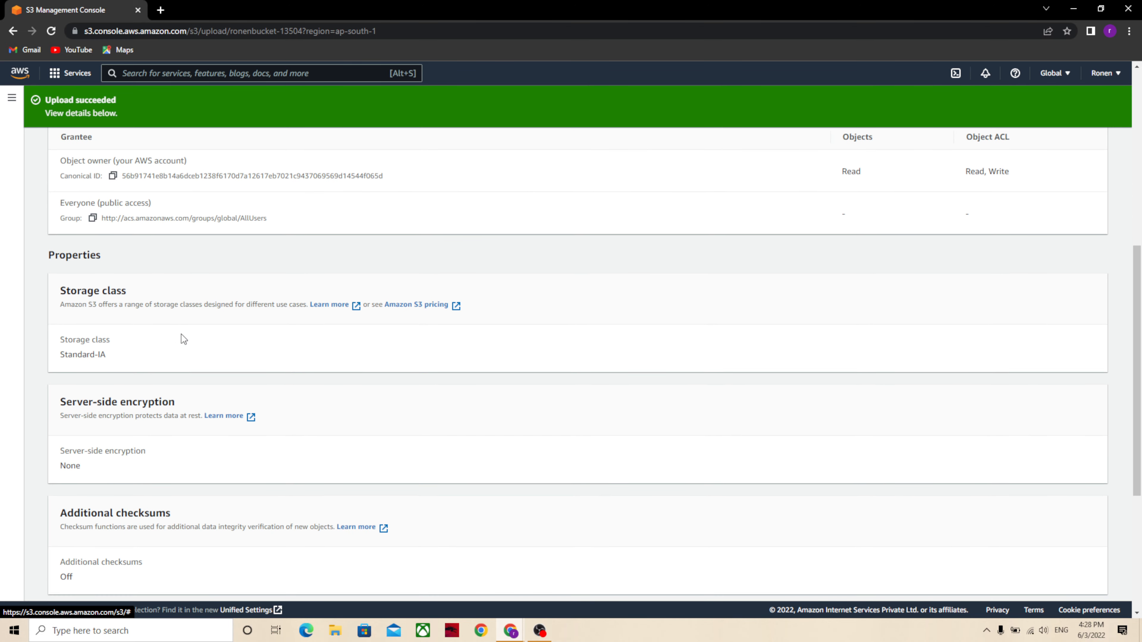
scroll(181, 333, down, 2)
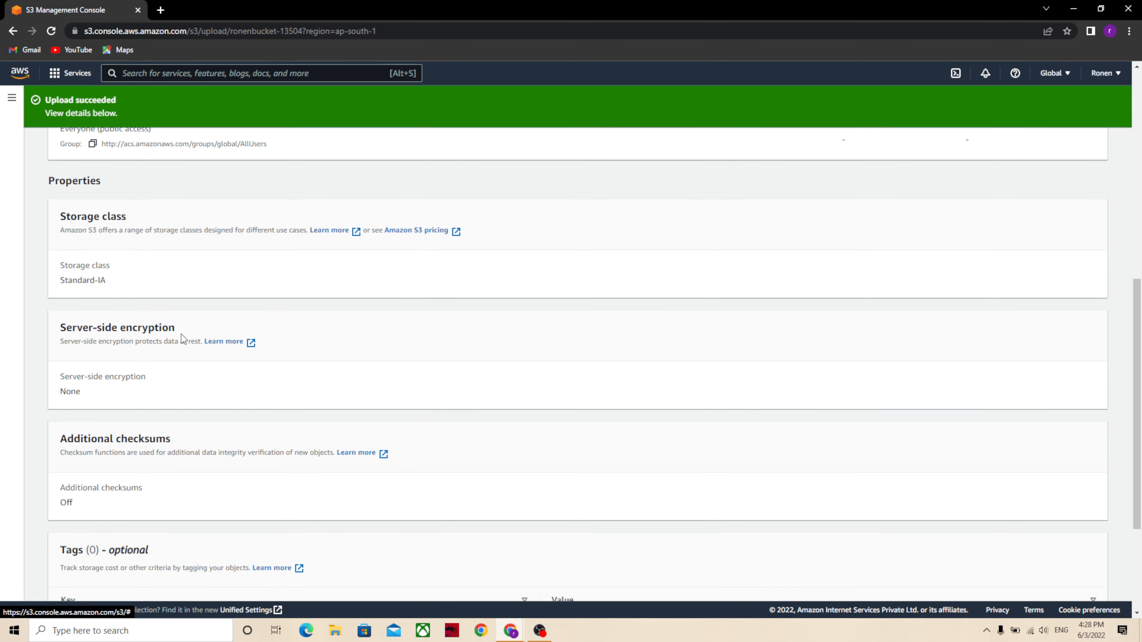
scroll(181, 333, down, 1)
scroll(181, 334, up, 1)
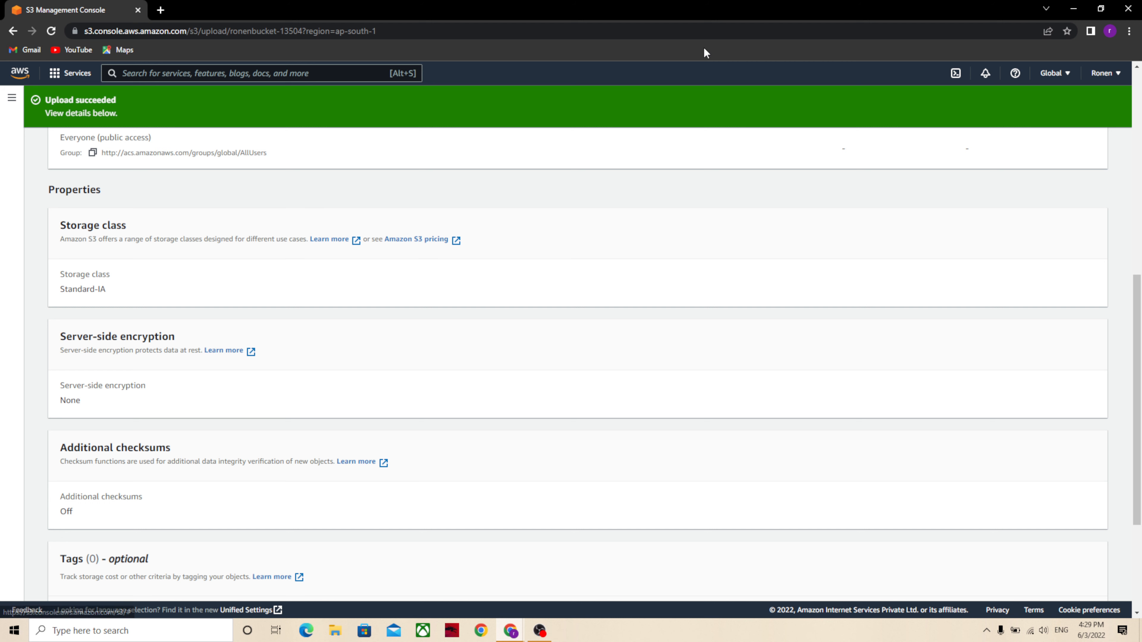
scroll(712, 219, up, 9)
click(1085, 152)
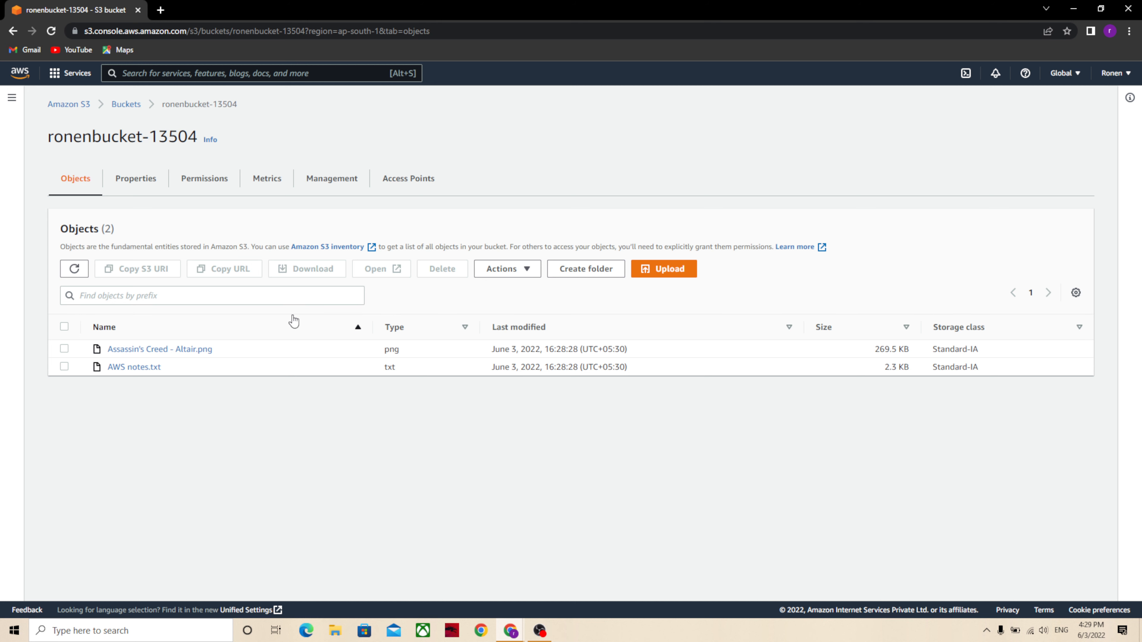
Step: Examine the properties of the object "Assassin's Creed - Altair.png", from its overview to Object Lock, and return to the bucket's object list
click(185, 350)
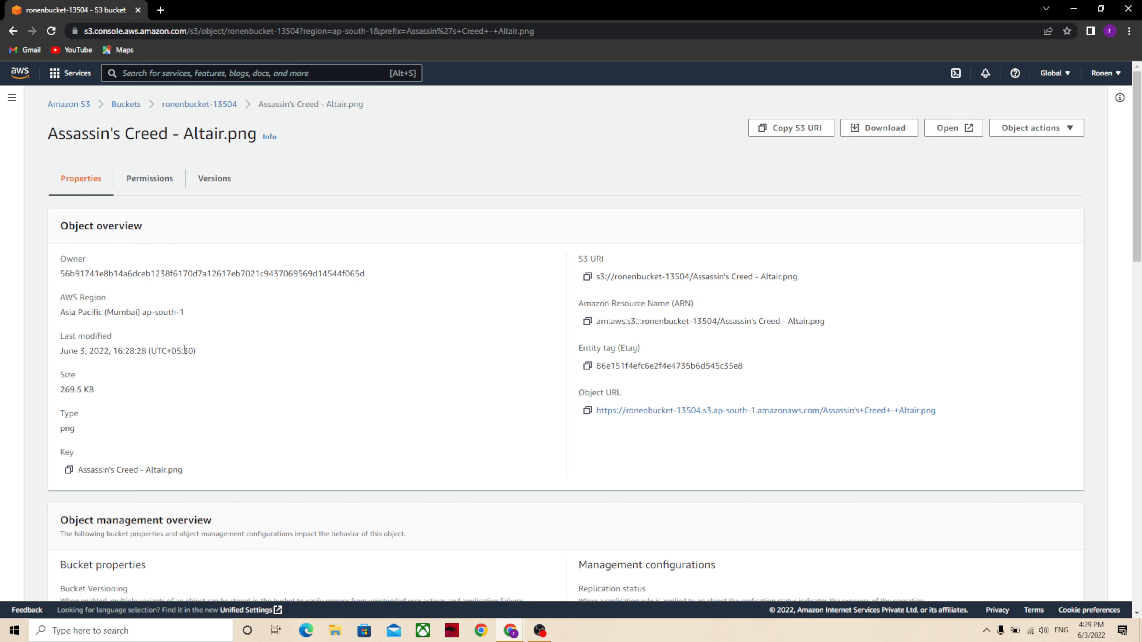
scroll(184, 350, down, 8)
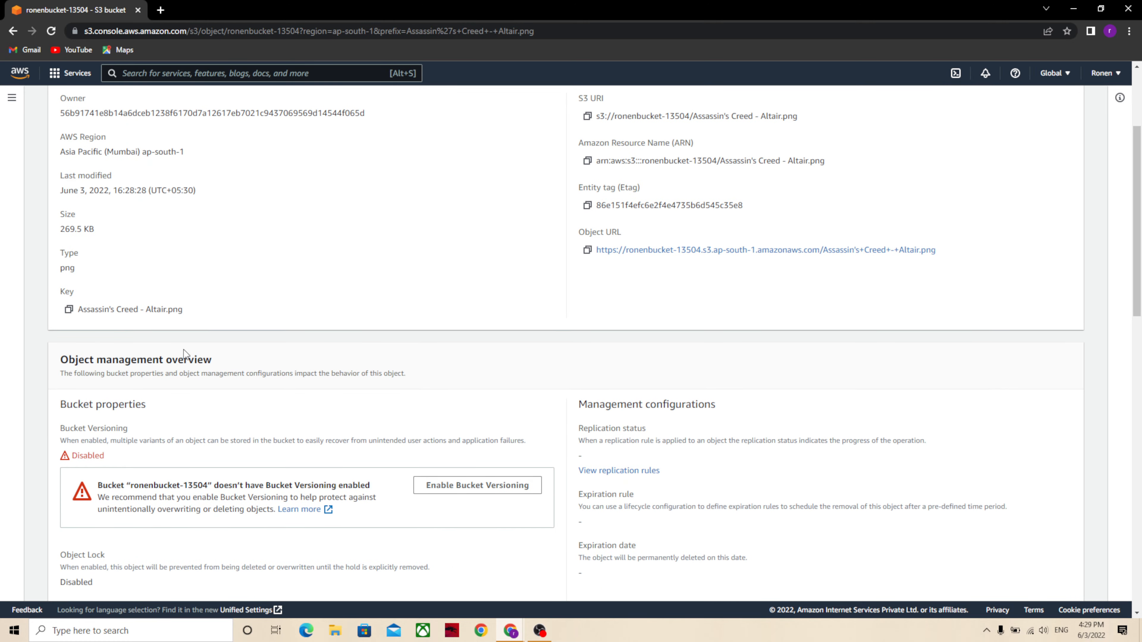
scroll(184, 350, down, 11)
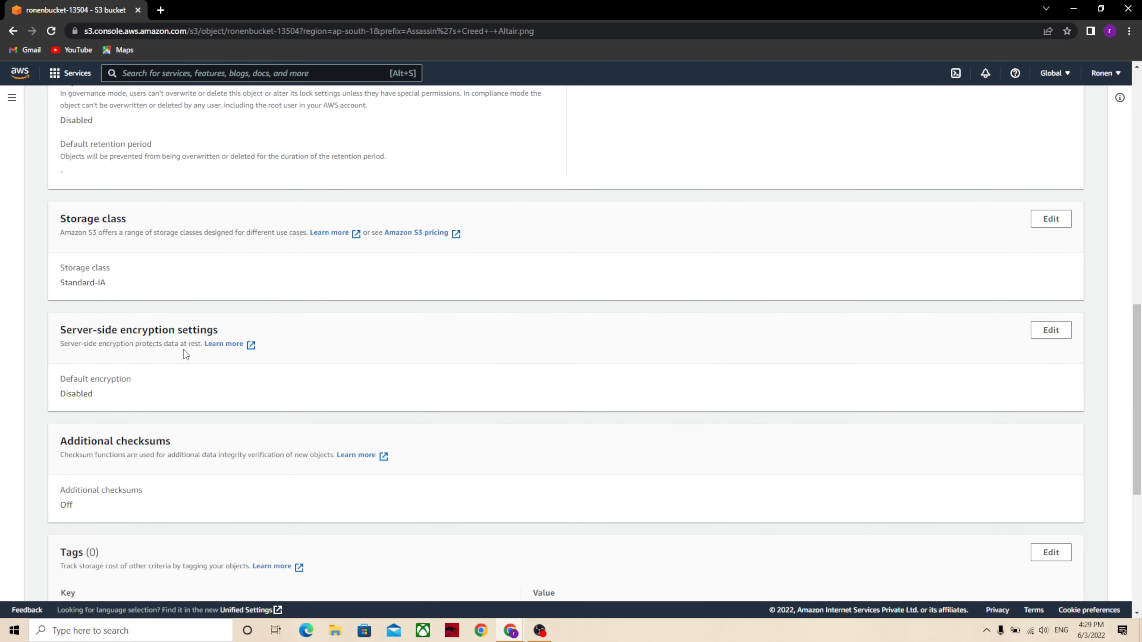
scroll(184, 350, down, 3)
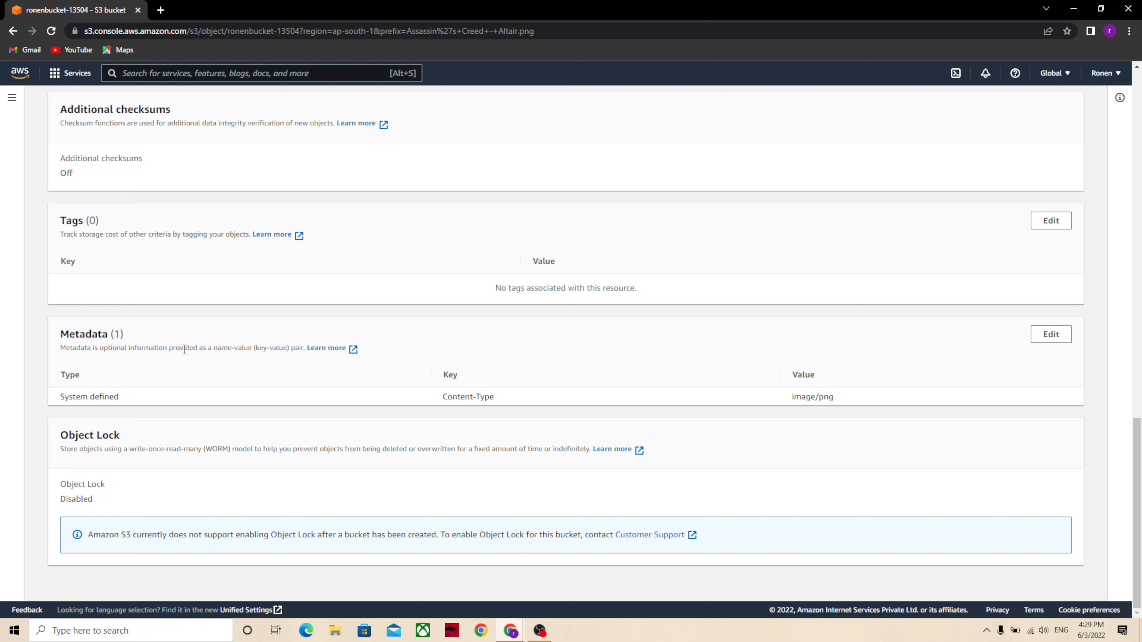
scroll(183, 350, up, 20)
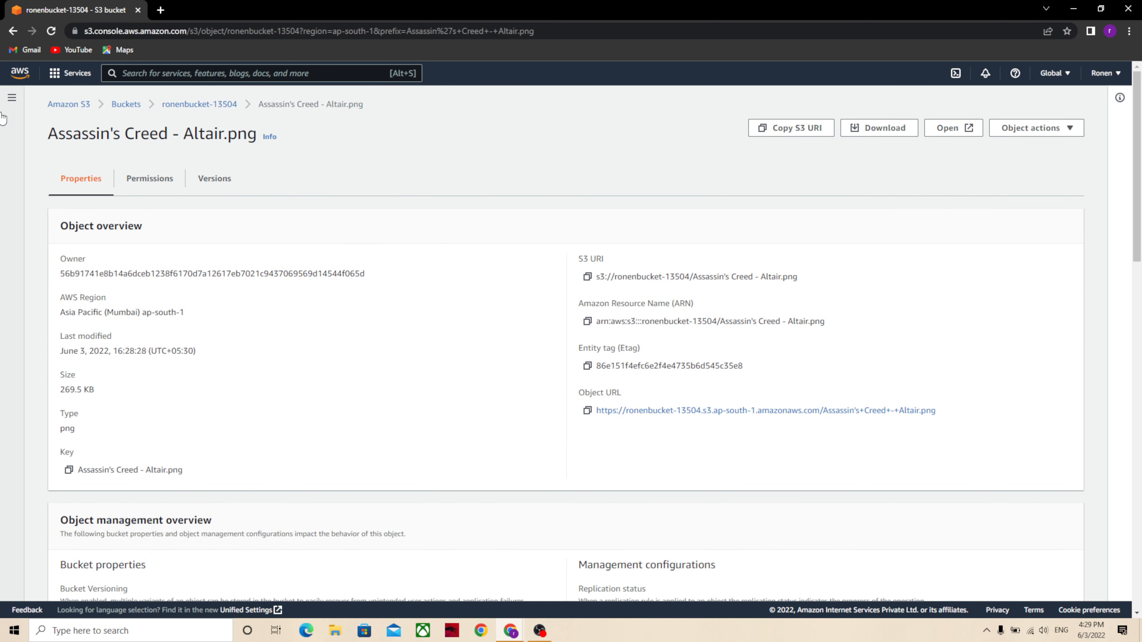
click(215, 108)
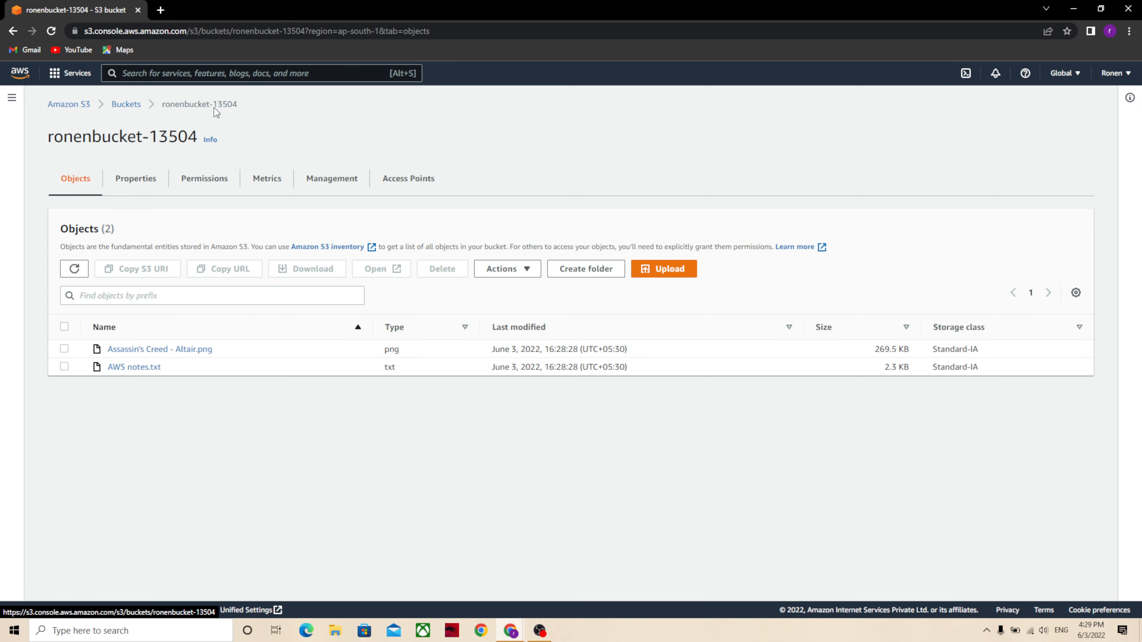
Step: Select "AWS notes.txt" in the bucket and look over the actions available for it
click(64, 366)
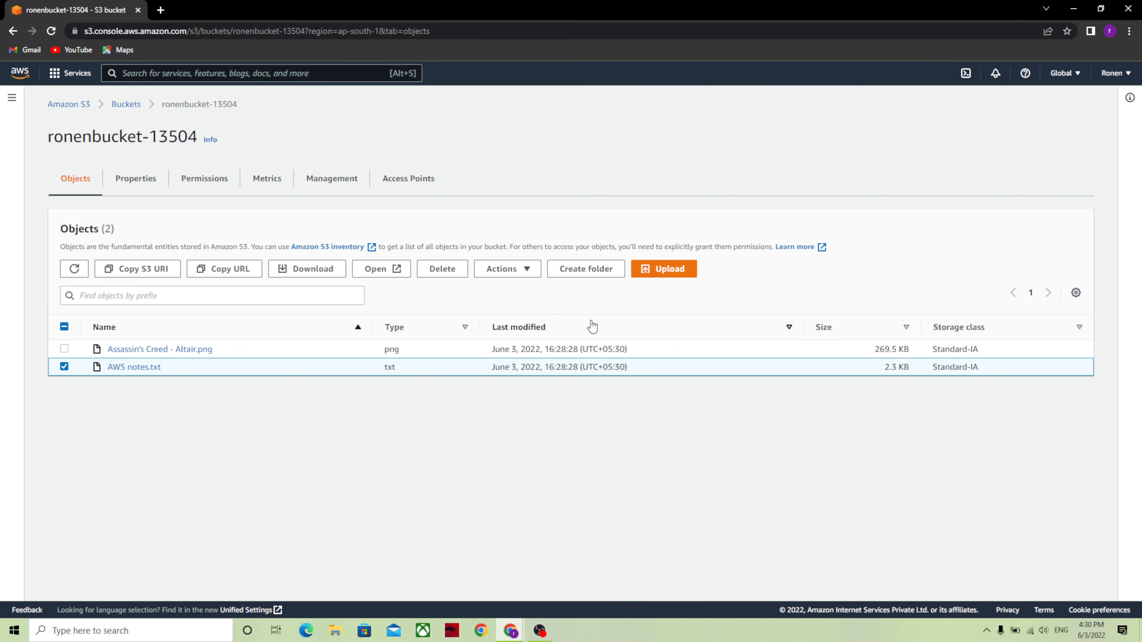
click(514, 271)
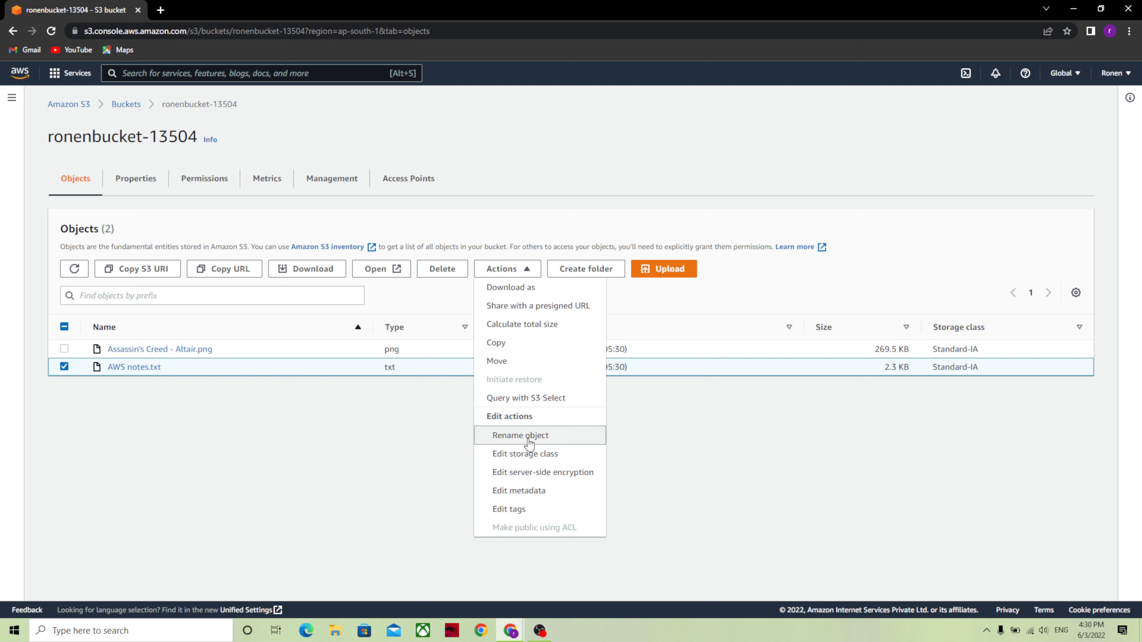
click(411, 420)
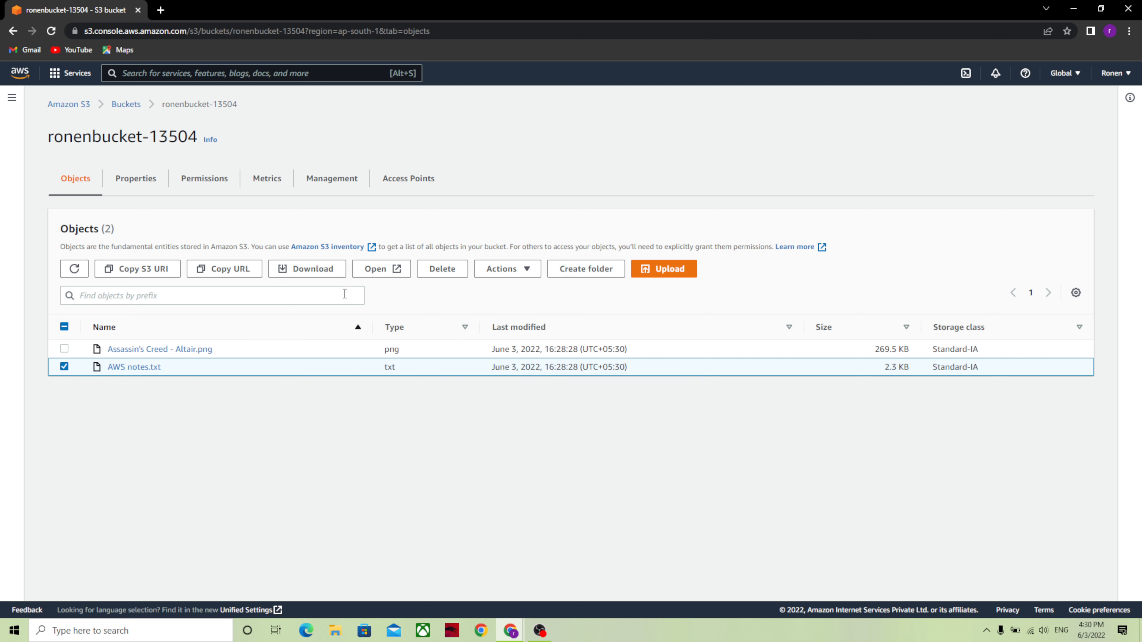
Step: Open "AWS notes.txt" from the bucket, skim through its contents and return to the object list
click(384, 273)
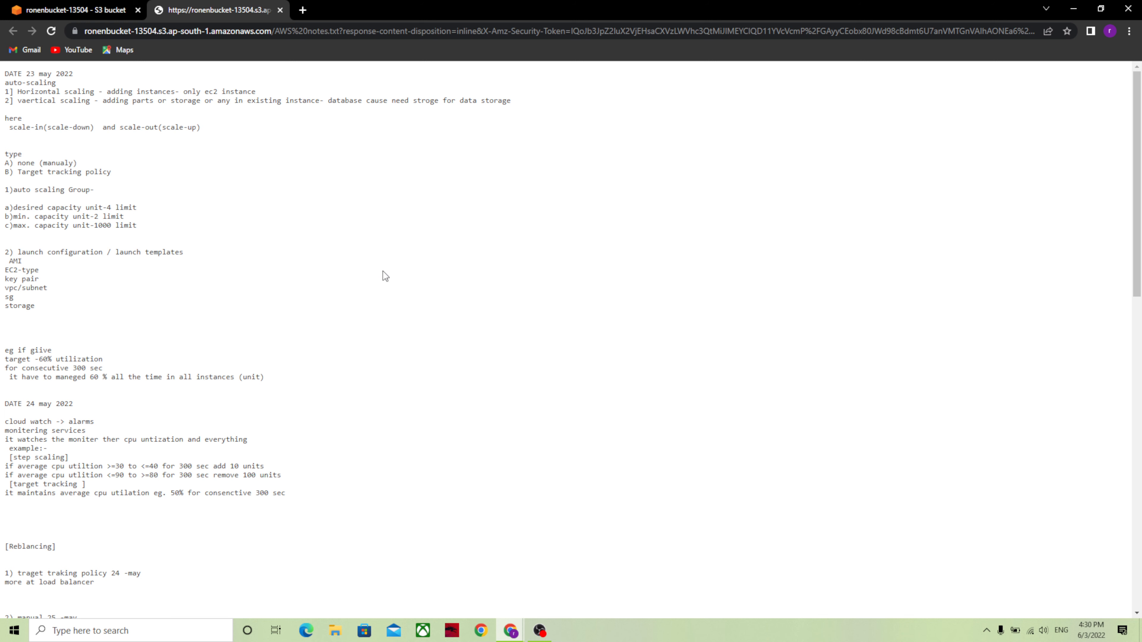
scroll(385, 277, down, 20)
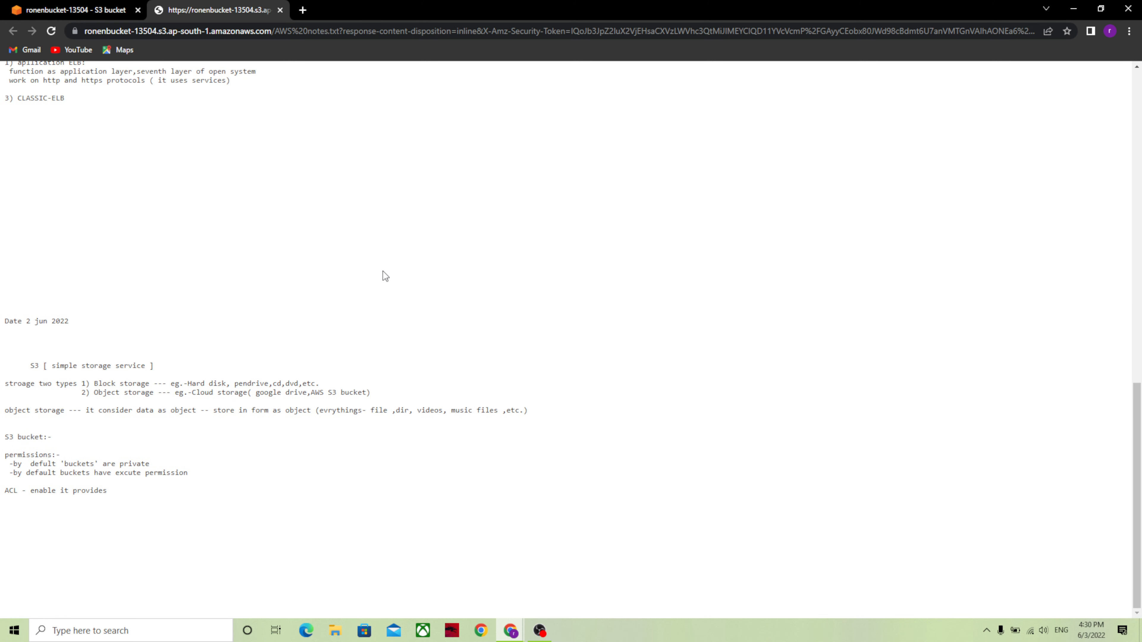
scroll(385, 277, up, 20)
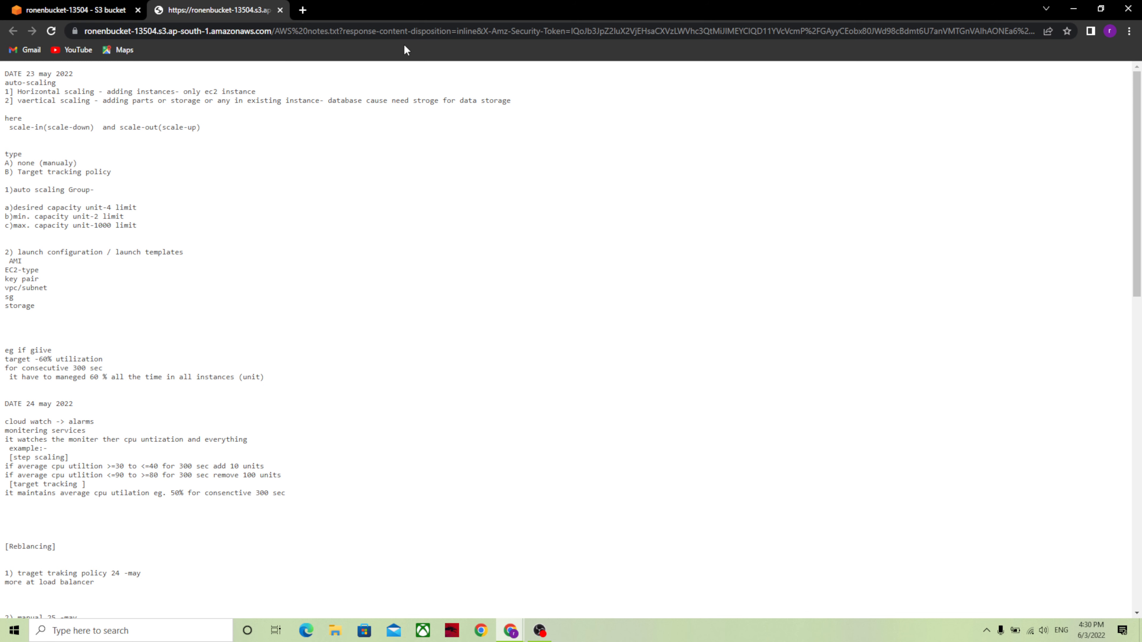
click(94, 14)
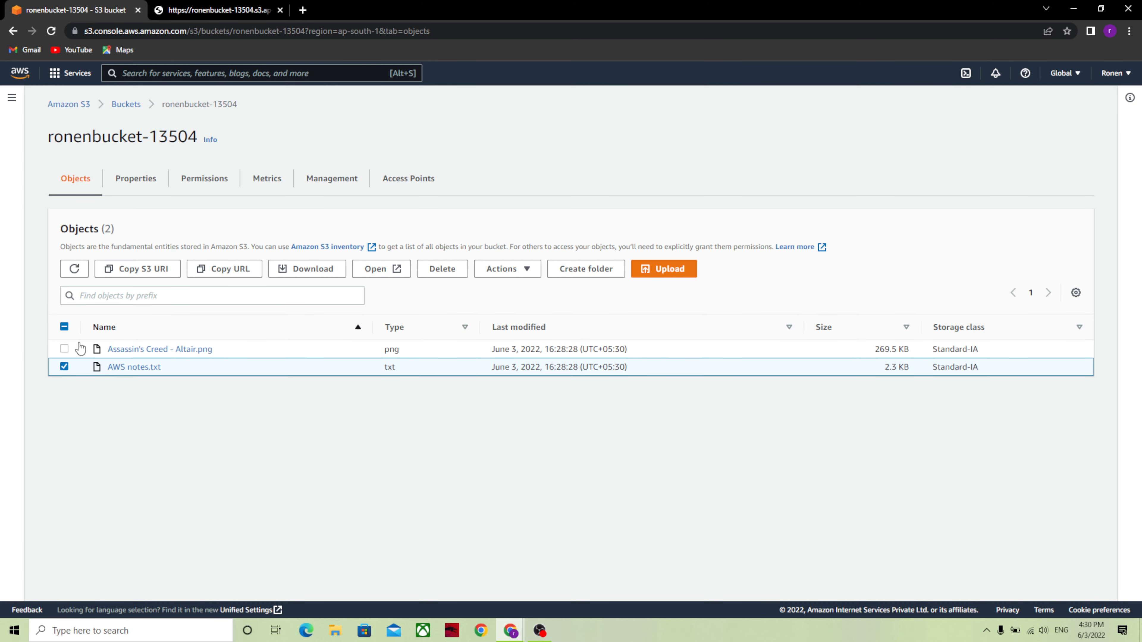
Step: Open only "Assassin's Creed - Altair.png" from the bucket, inspect the image enlarged and at fitted size, and return to the object list
click(64, 367)
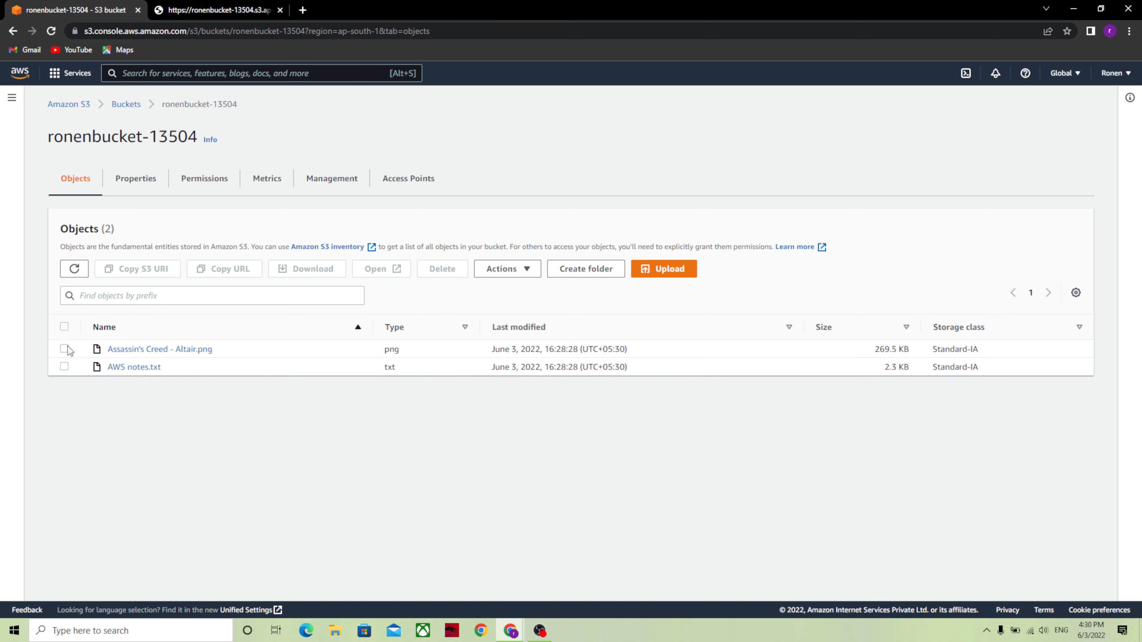
click(67, 348)
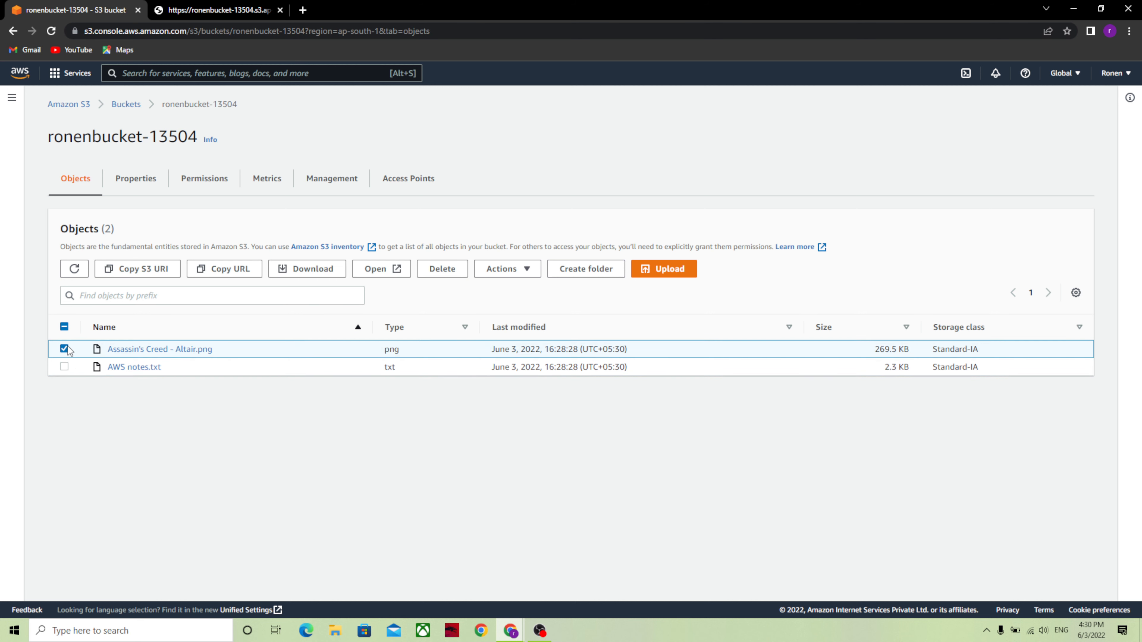
click(382, 269)
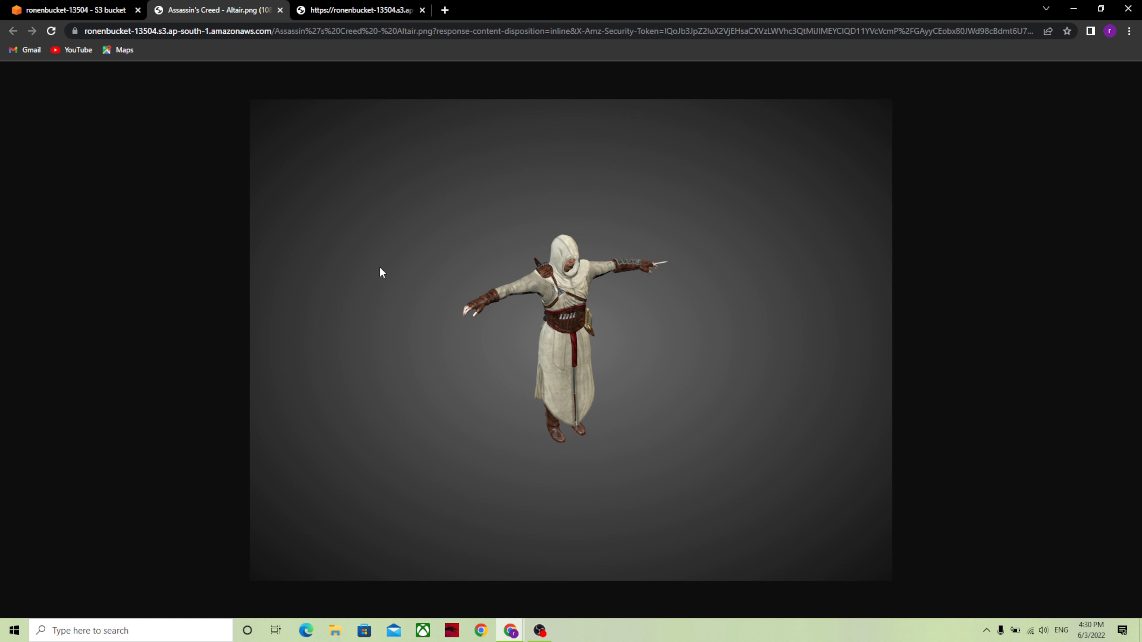
click(382, 273)
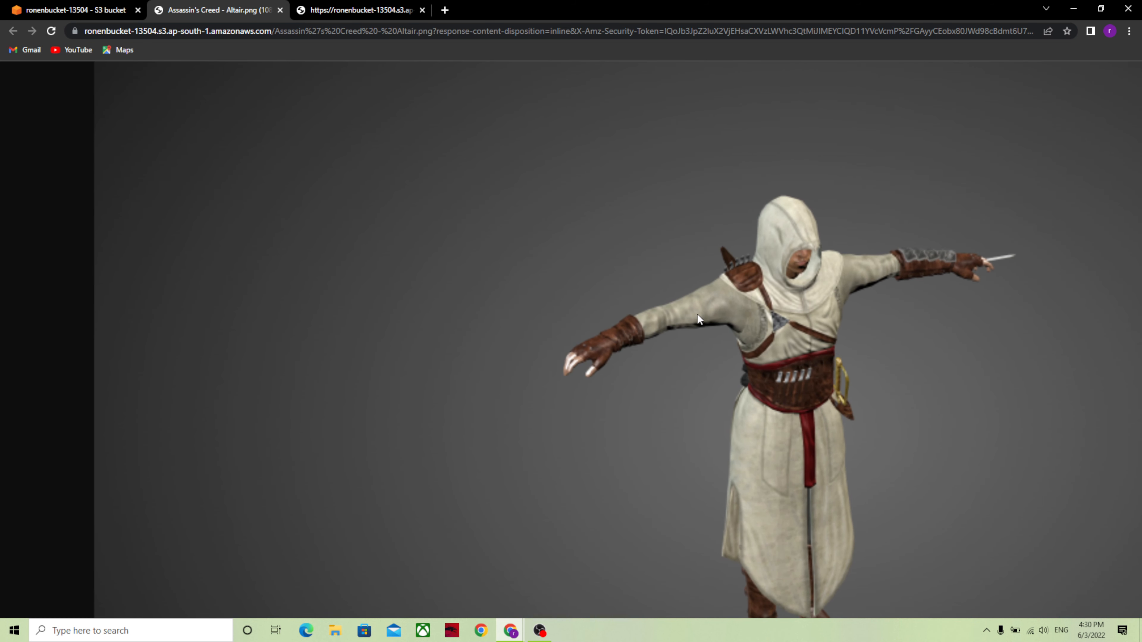
scroll(707, 320, right, 2)
scroll(706, 316, right, 2)
right_click(706, 316)
click(705, 315)
click(705, 314)
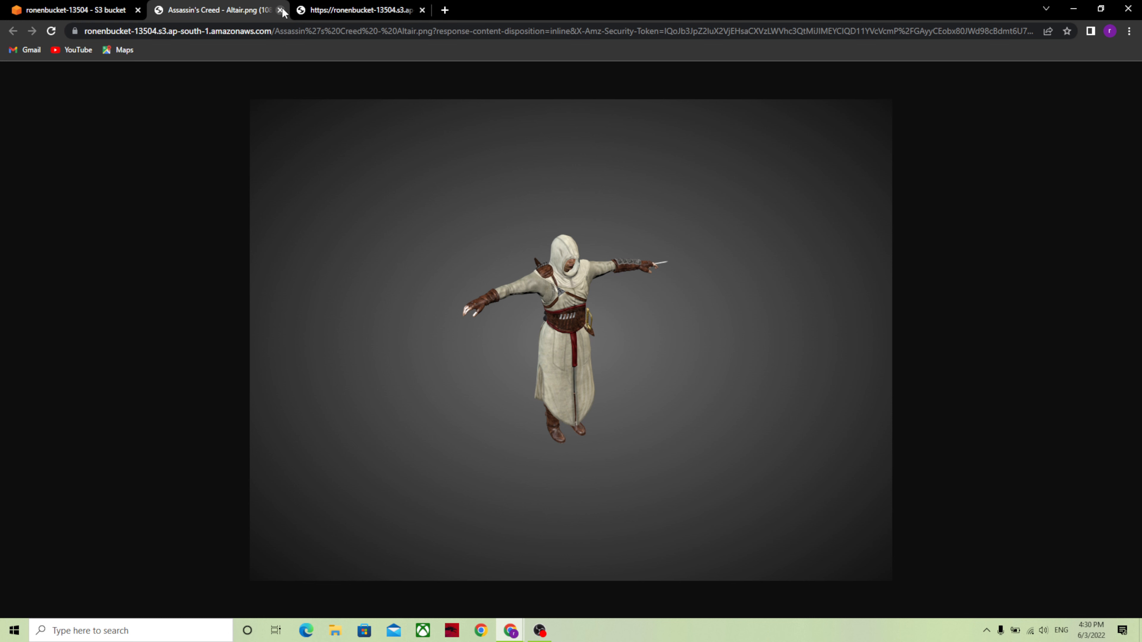
click(70, 12)
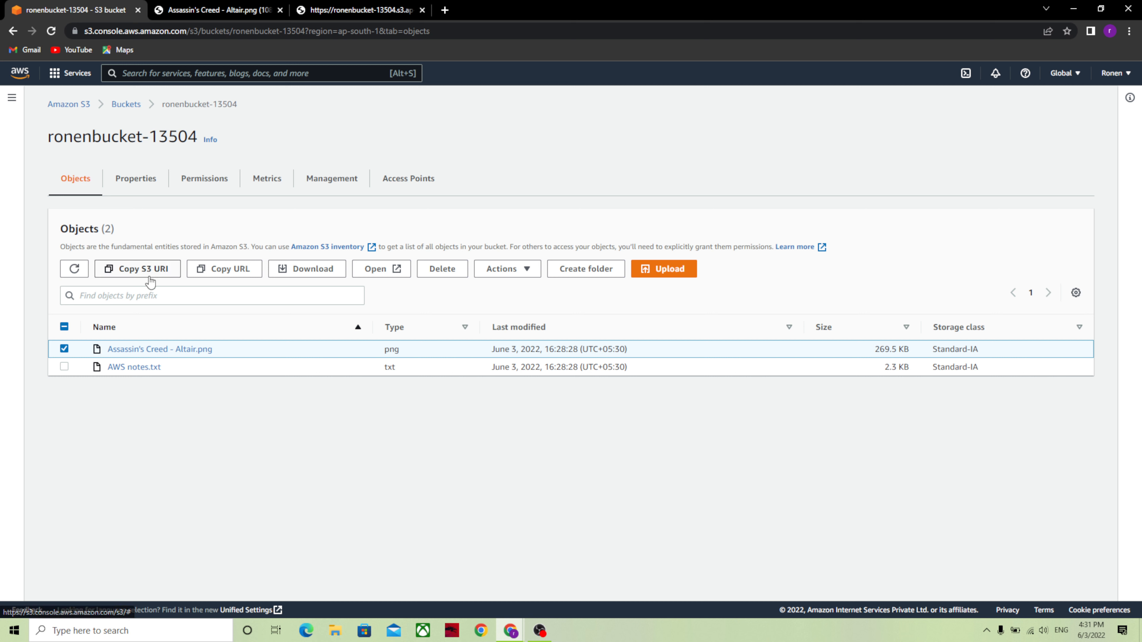
Step: Copy the object URL of "Assassin's Creed - Altair.png" and load it in a new browser tab
click(231, 279)
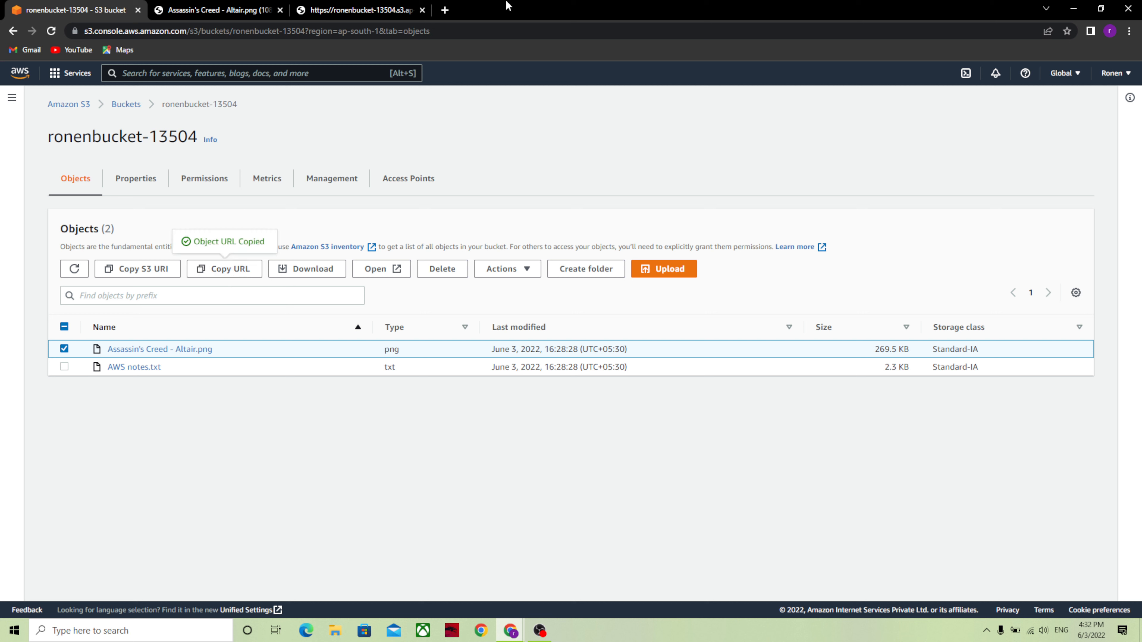
click(445, 10)
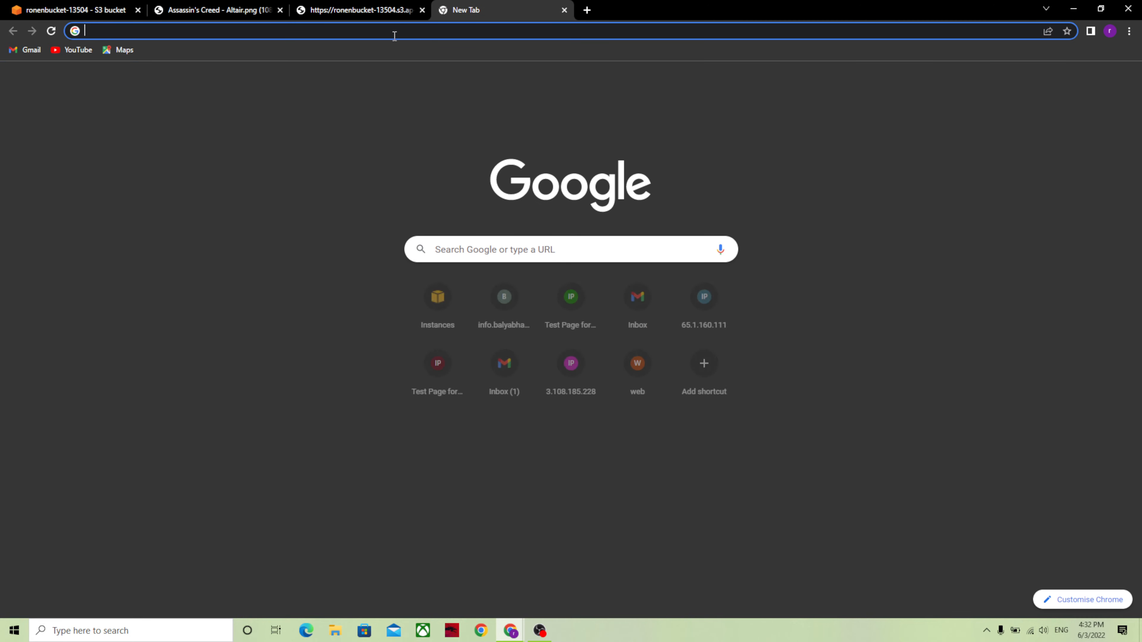
click(394, 32)
right_click(395, 34)
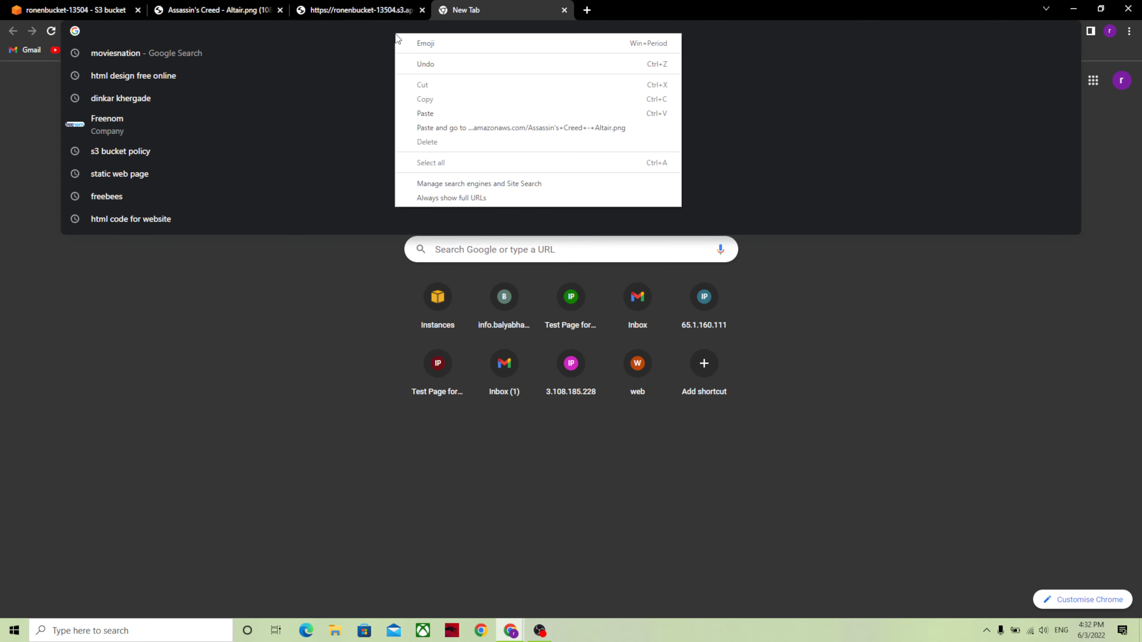
click(449, 128)
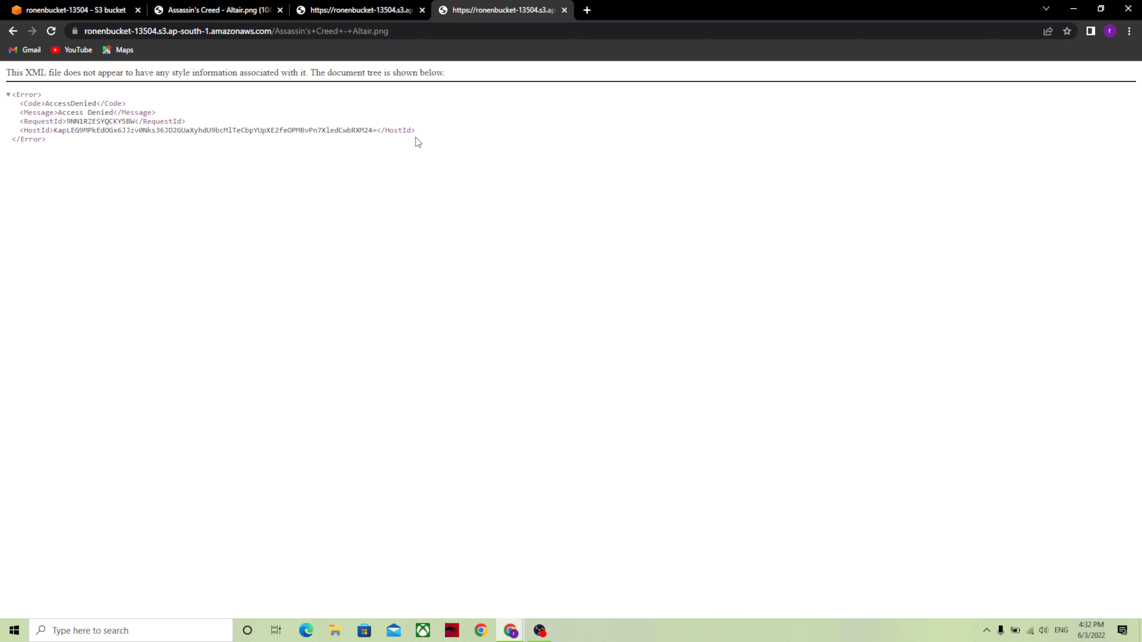
click(8, 96)
click(9, 96)
Step: Look over the already opened text file and image, and return to the bucket's object list
click(392, 13)
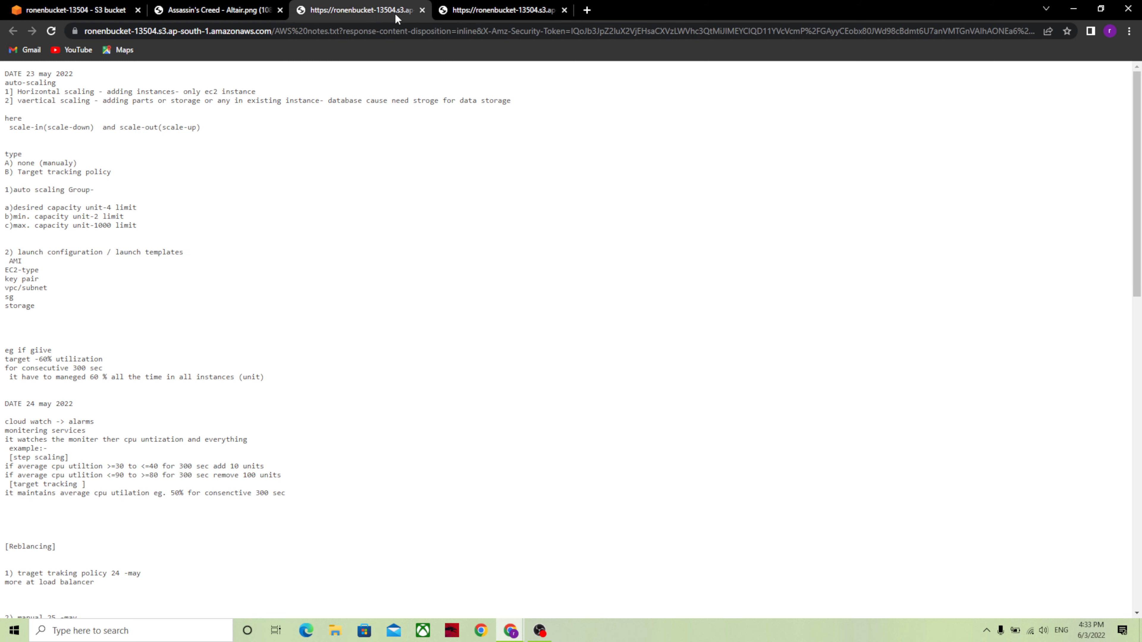
click(221, 15)
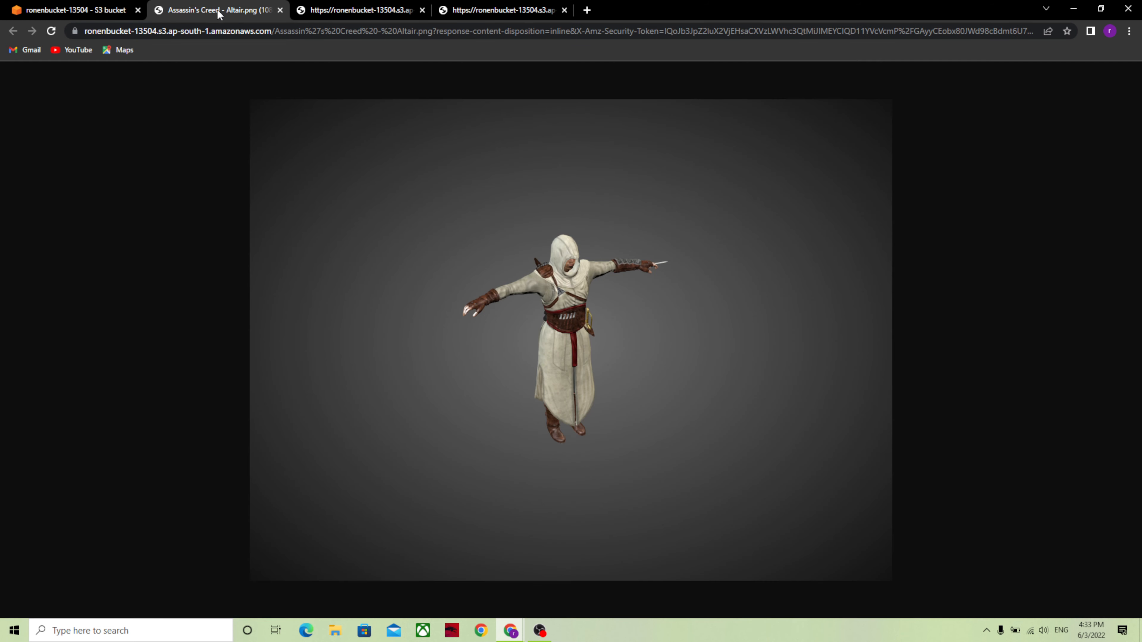
click(84, 16)
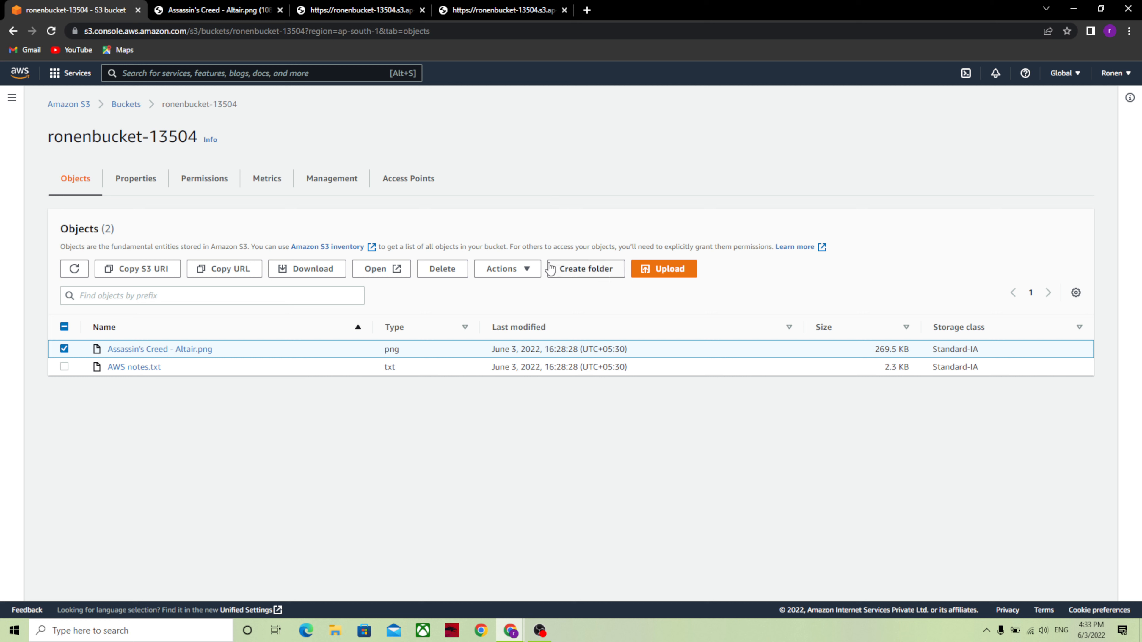
Step: Calculate the total size of "Assassin's Creed - Altair.png" and return to the bucket's object list
click(529, 272)
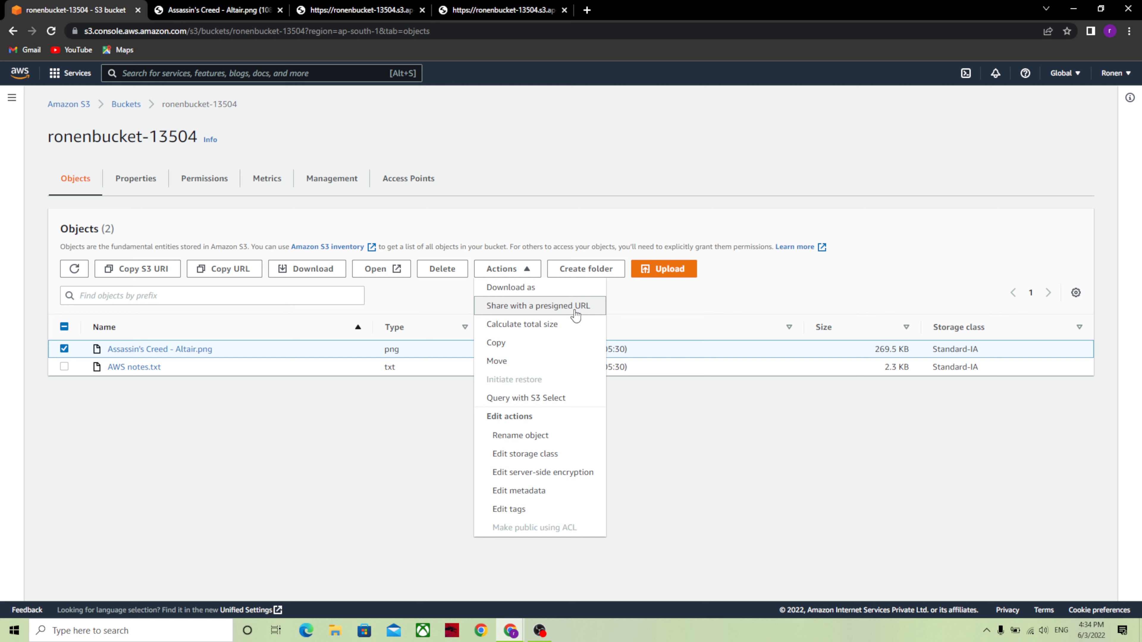
click(563, 324)
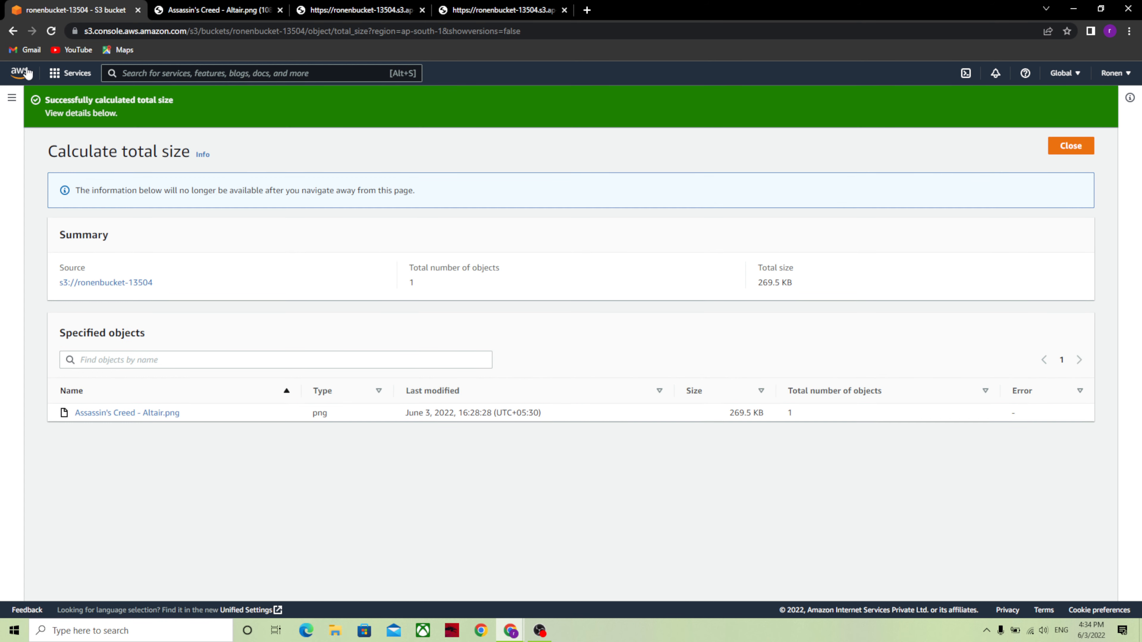
click(13, 31)
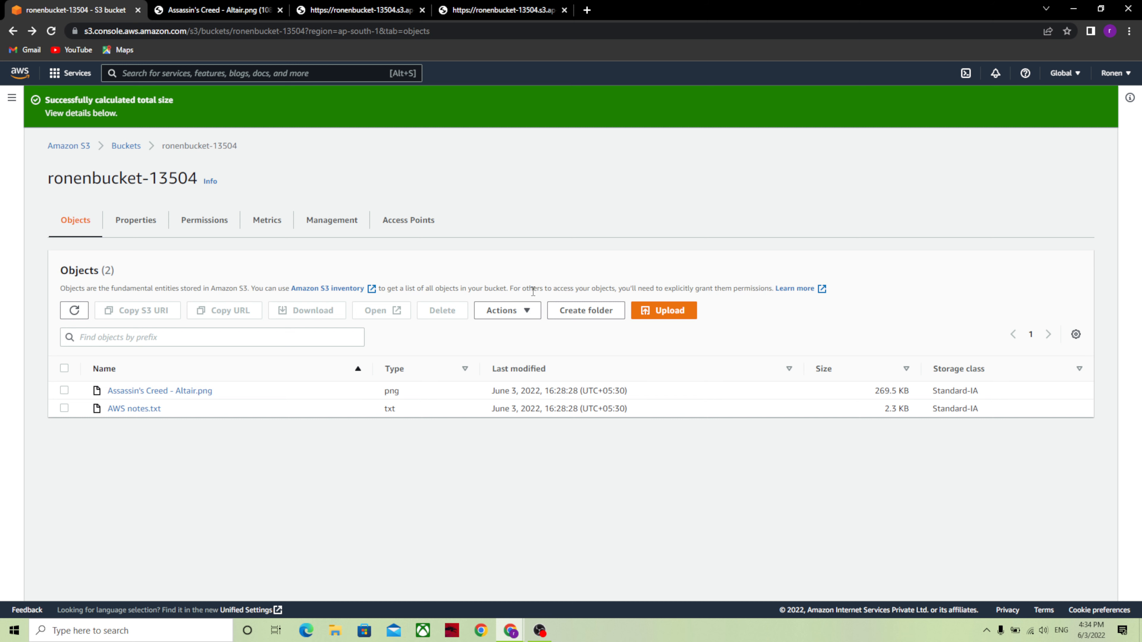
Step: Review the object actions offered with nothing selected and with both objects selected
click(537, 320)
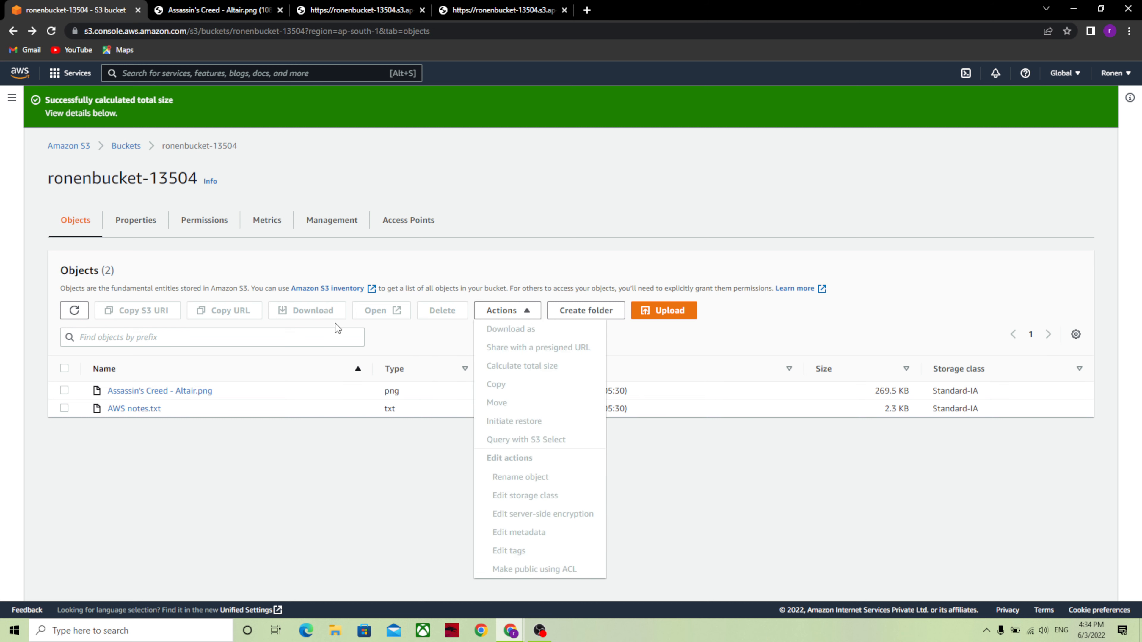
click(65, 369)
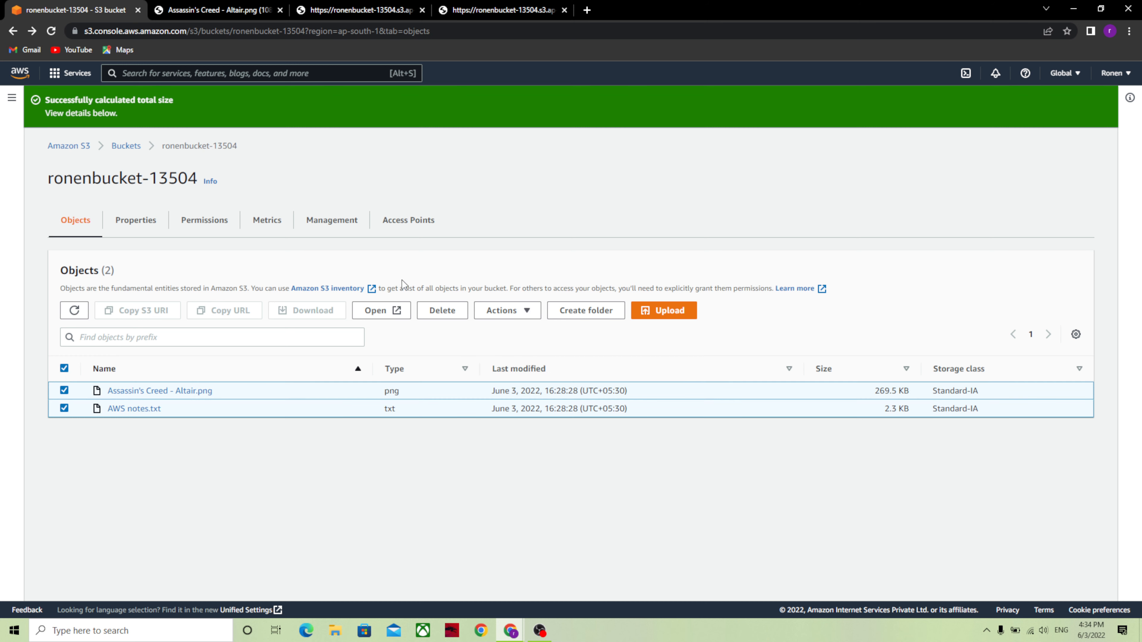
click(516, 317)
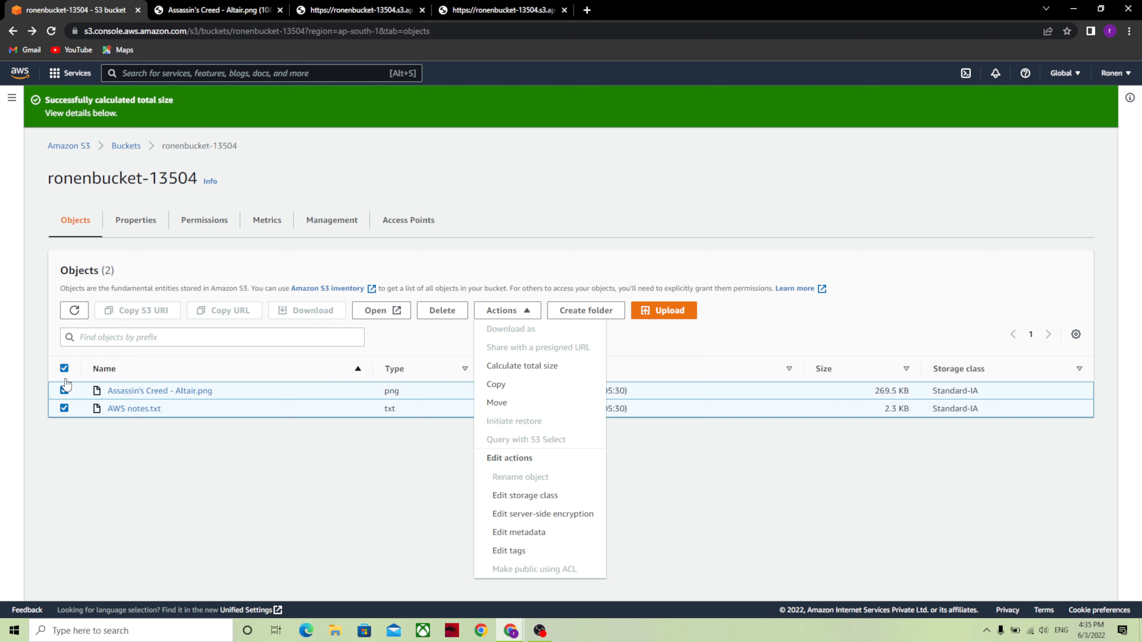
Step: Select only "Assassin's Creed - Altair.png" and look over the actions available for it
click(64, 369)
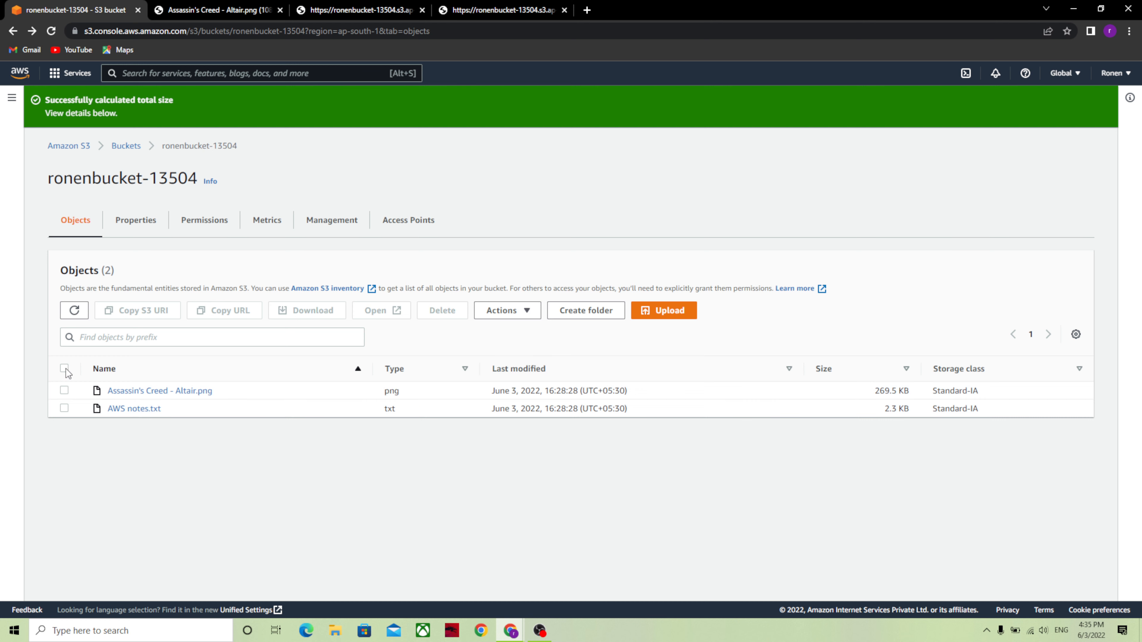
click(64, 391)
click(517, 310)
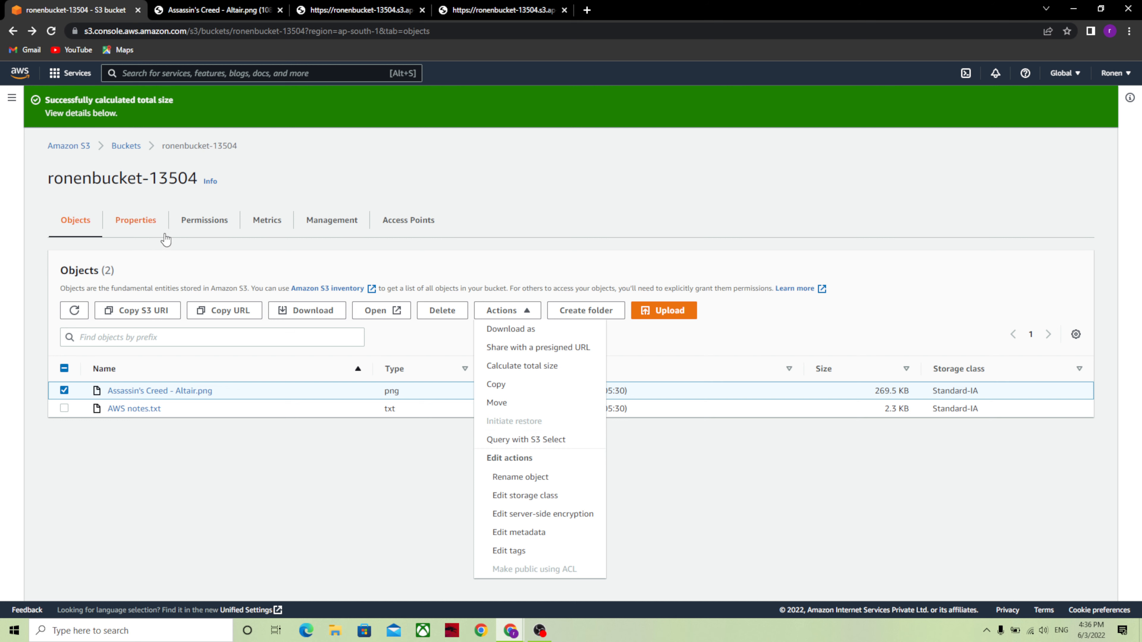
Step: Examine the bucket's permissions, from the individual Block Public Access settings through the bucket policy to Object Ownership and the access control list
click(204, 220)
scroll(318, 418, down, 3)
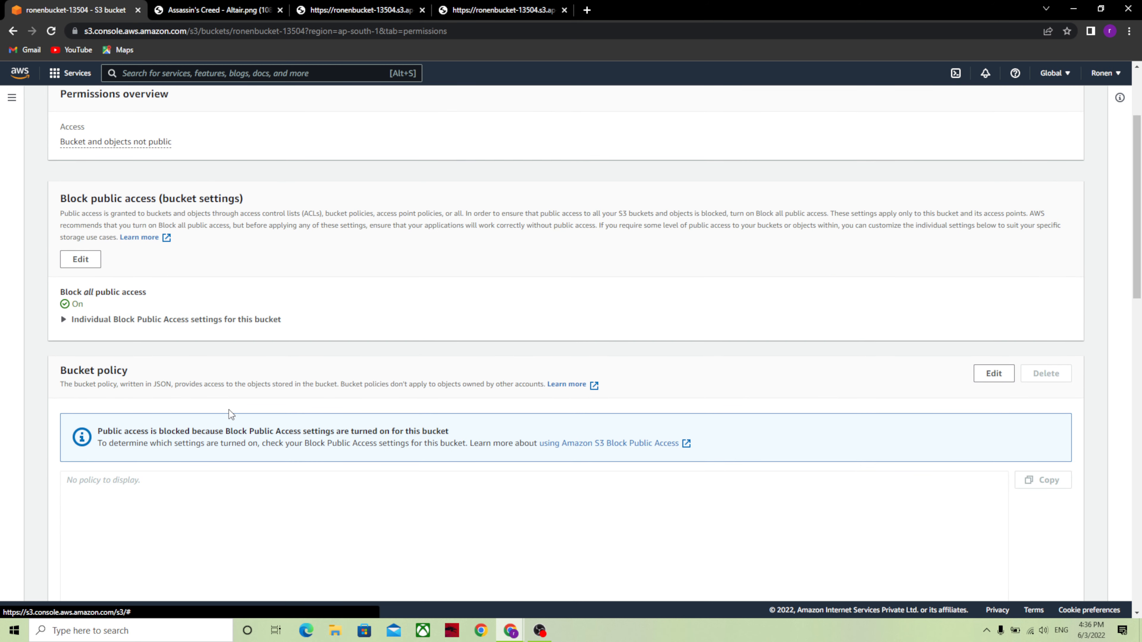
click(65, 321)
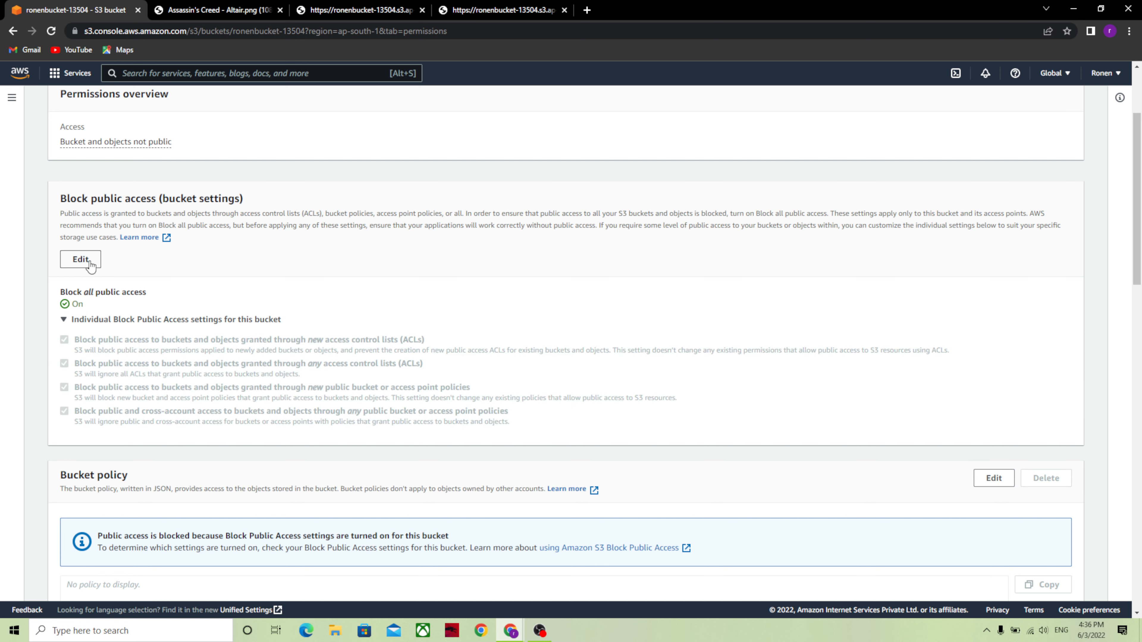
scroll(270, 270, up, 3)
scroll(269, 267, down, 7)
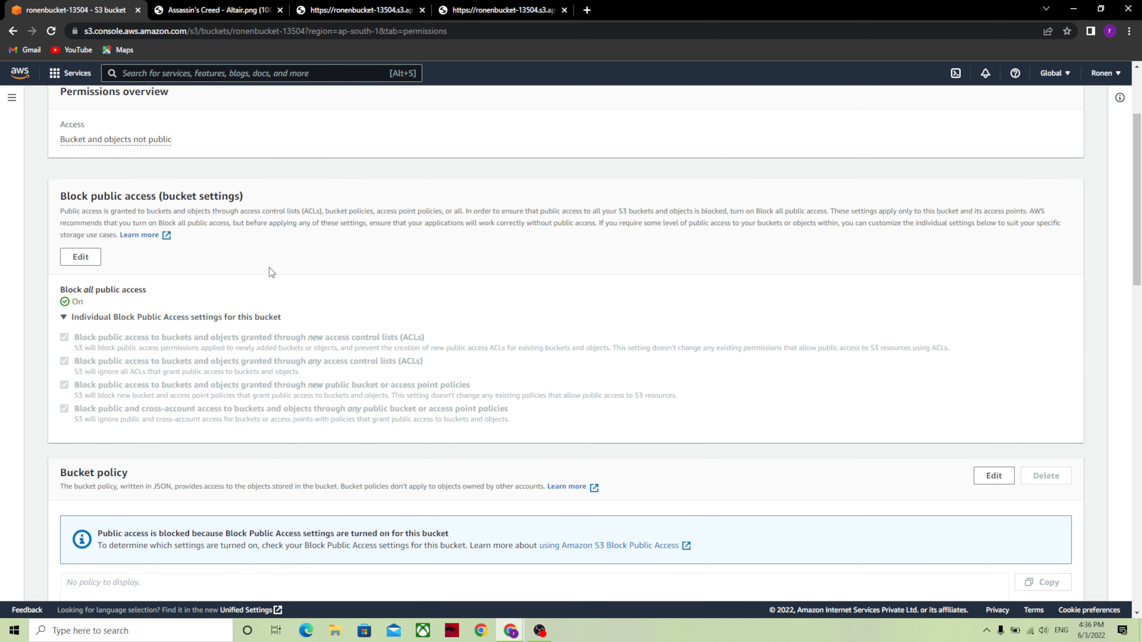
scroll(270, 267, down, 5)
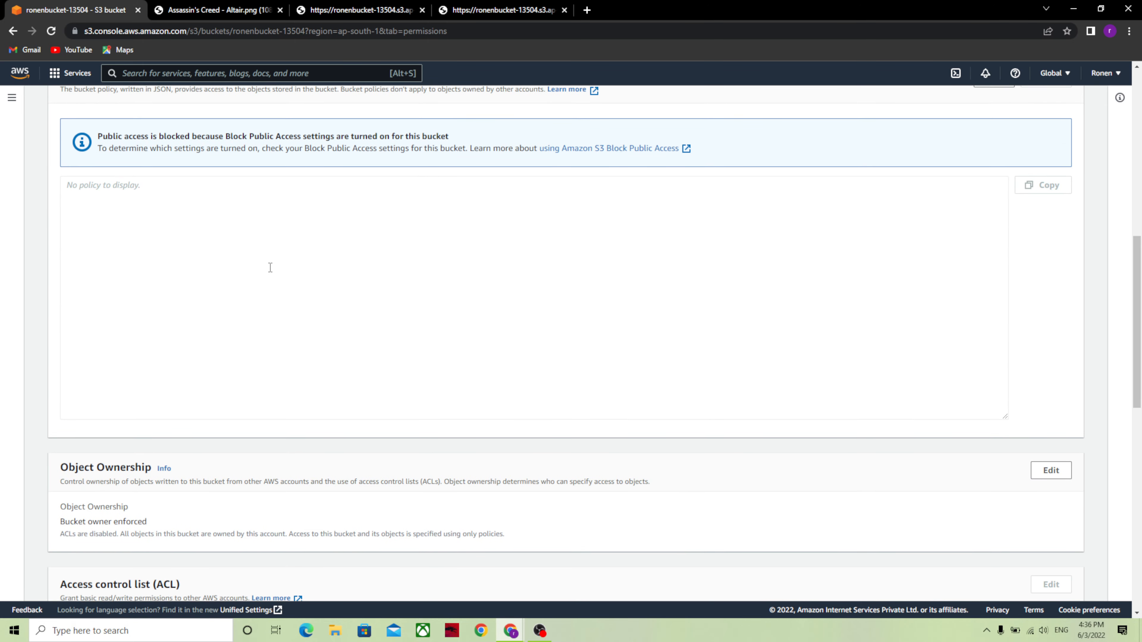
scroll(270, 265, up, 3)
scroll(270, 268, down, 7)
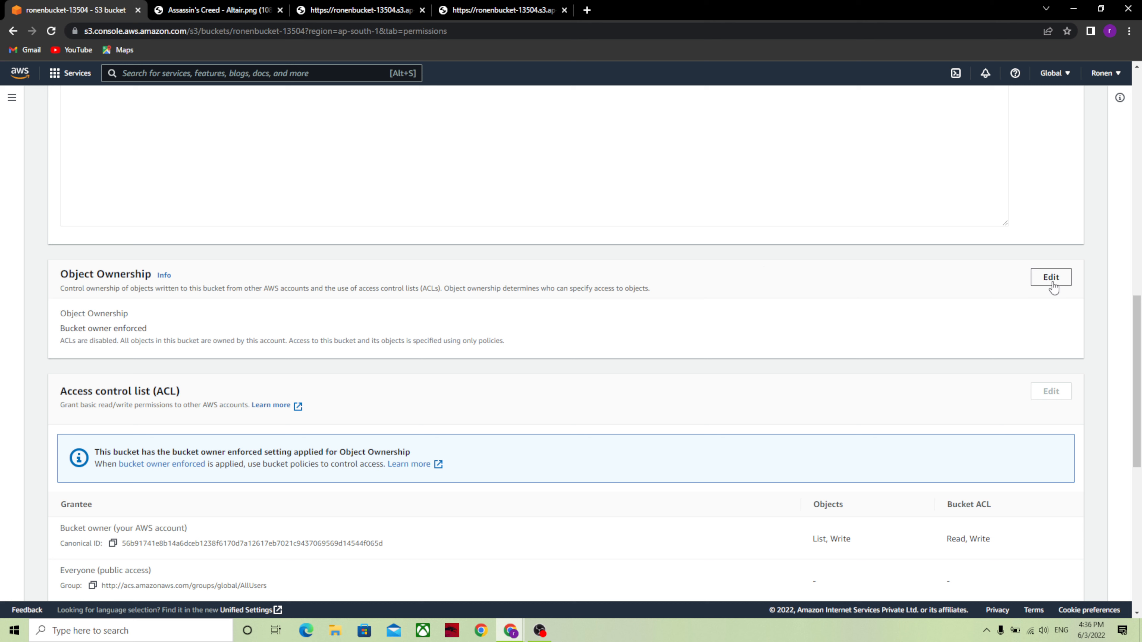
scroll(594, 265, up, 15)
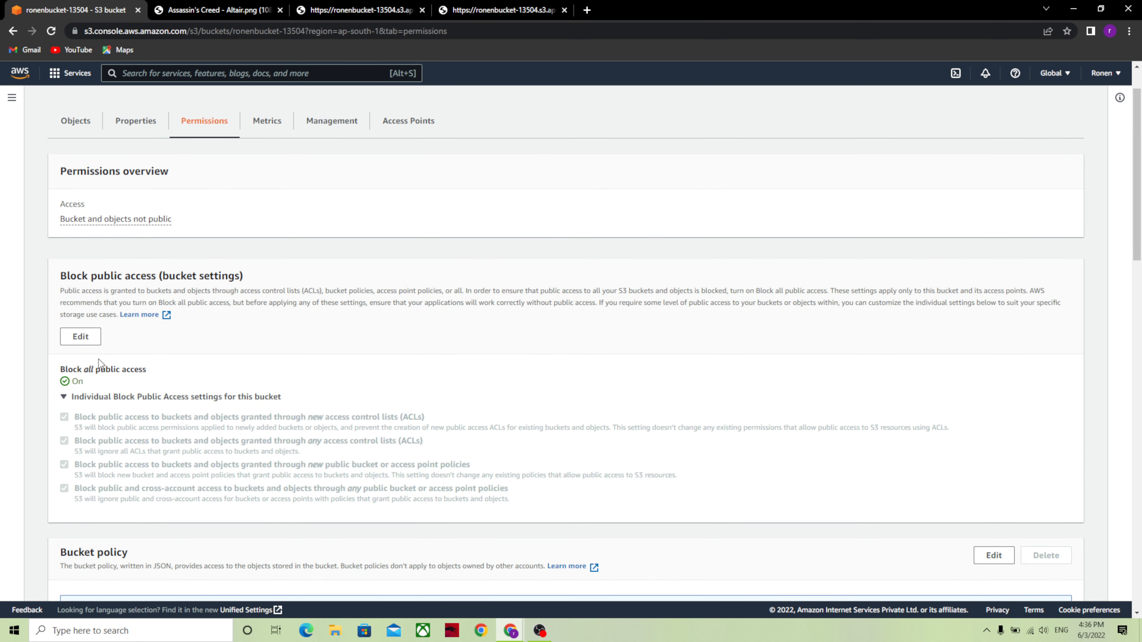
Step: Turn off "Block all public access" in the bucket settings and save the change, up to the confirmation field
click(81, 338)
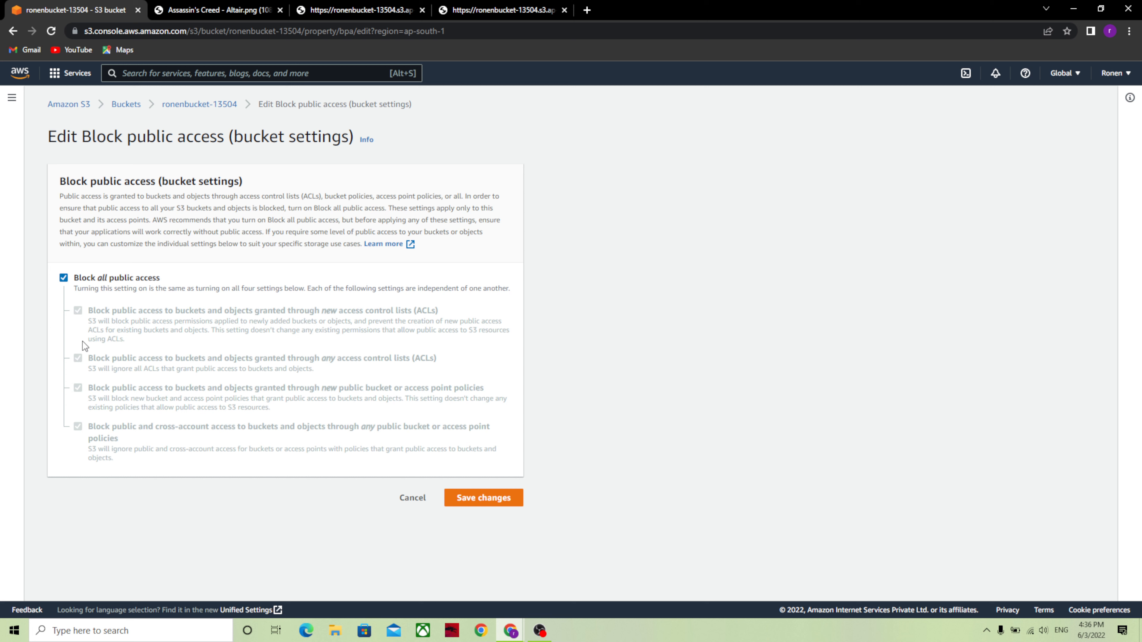
click(64, 278)
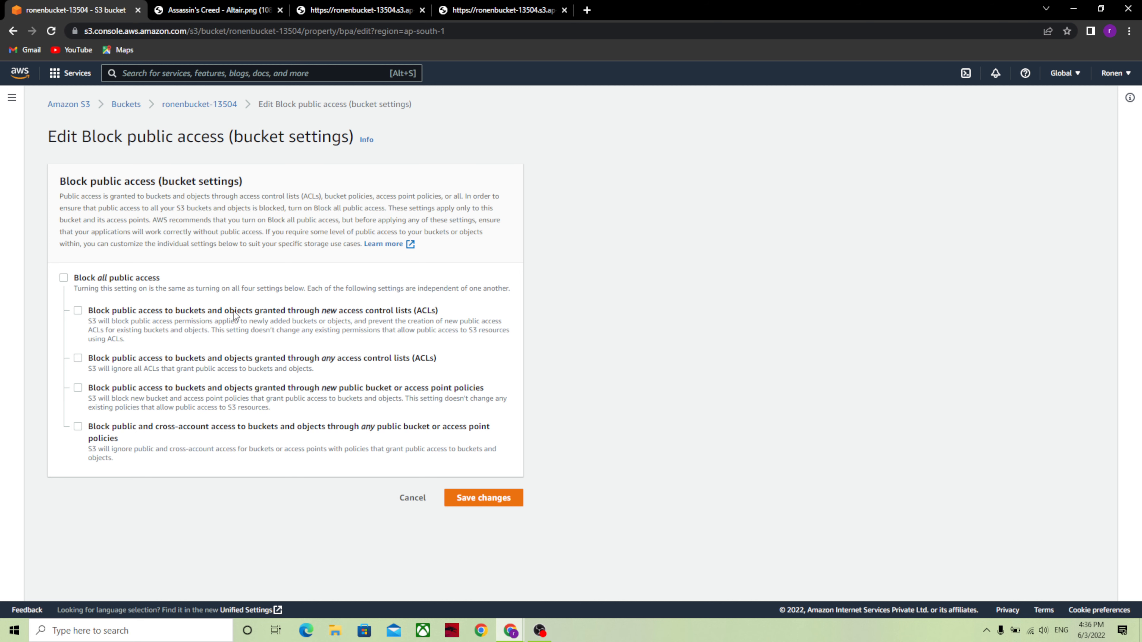
click(483, 503)
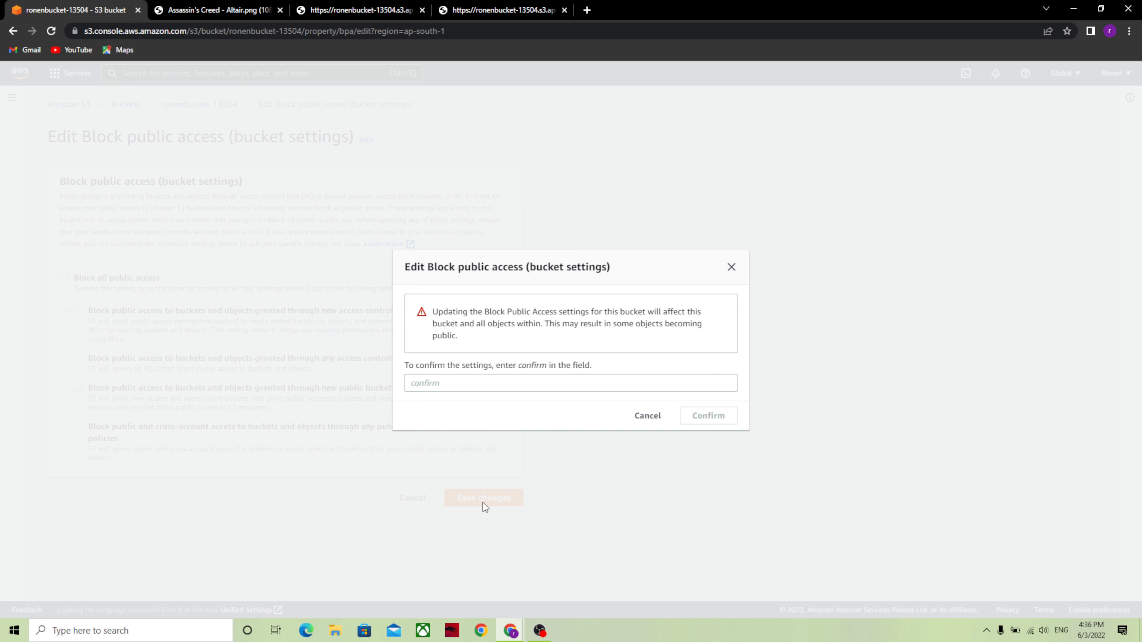
click(497, 382)
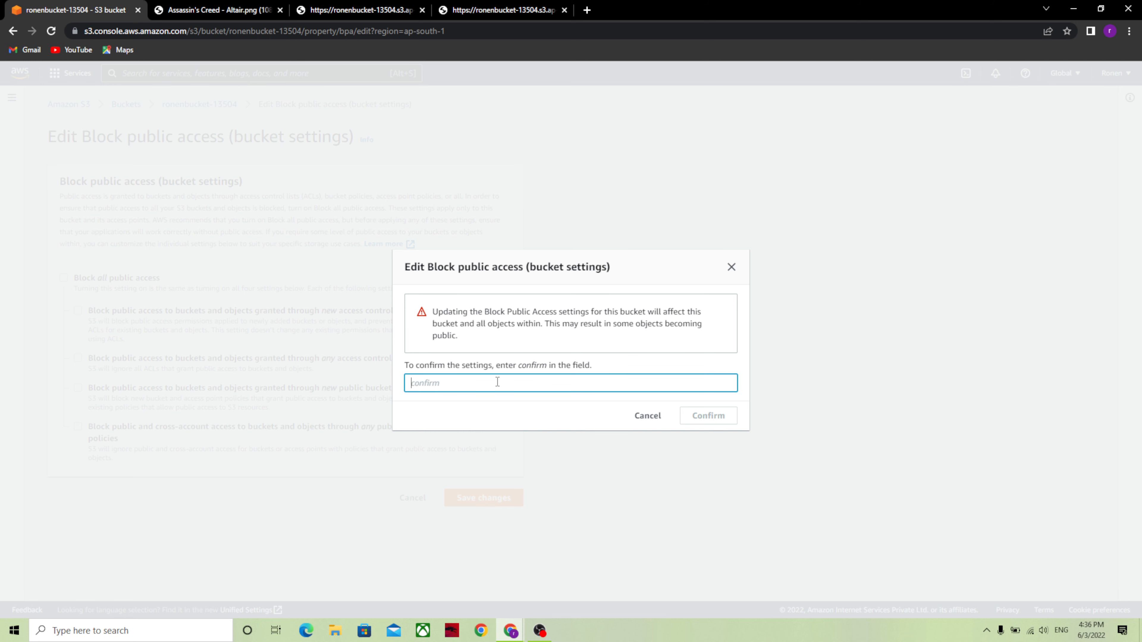
text(confirm)
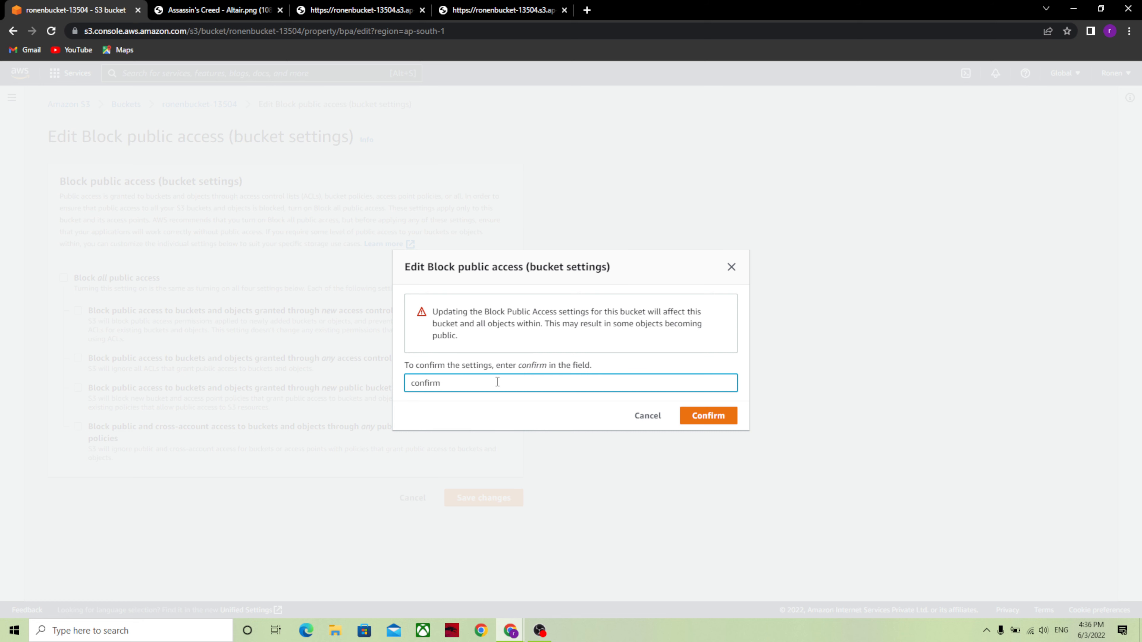
key(BackSpace)
key(BackSpace)
key(BackSpace)
key(BackSpace)
key(BackSpace)
key(BackSpace)
key(BackSpace)
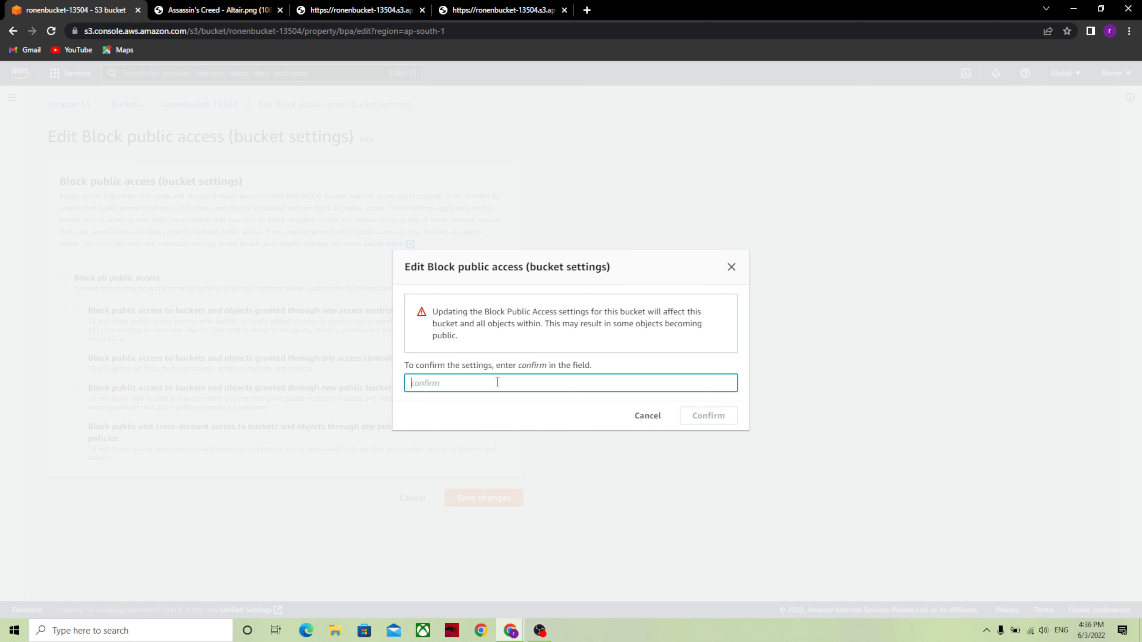
Step: Enter "confirm" in the confirmation field and apply the edited Block Public Access settings
text(confirm)
click(717, 415)
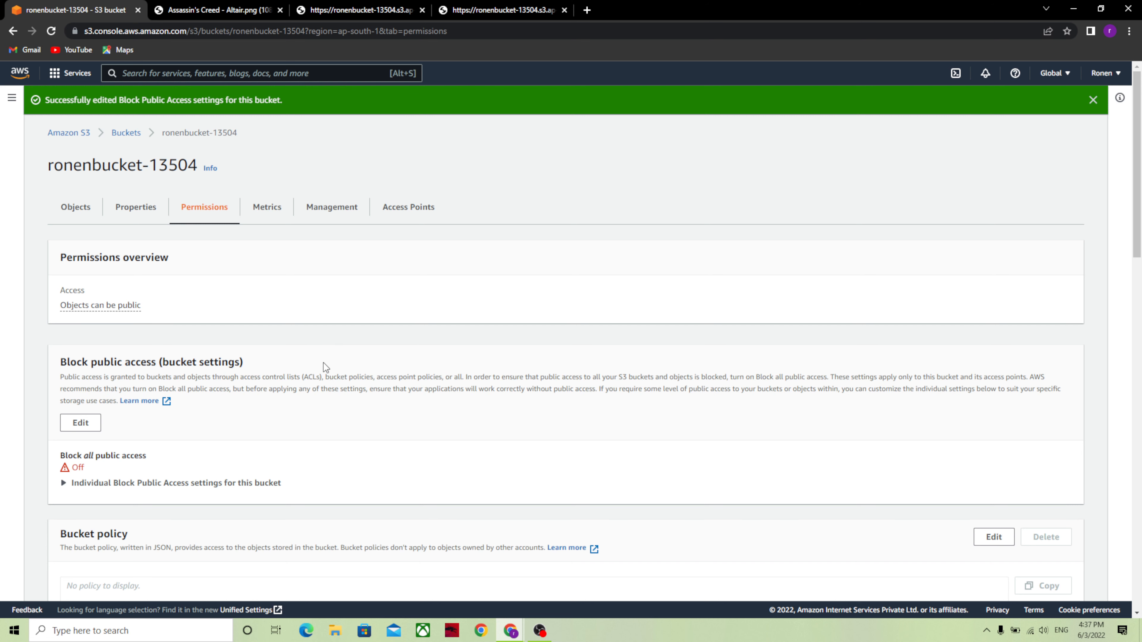
Step: Review the bucket's permissions after the edit, from Block public access down to the access control list
scroll(326, 368, down, 2)
scroll(323, 363, down, 5)
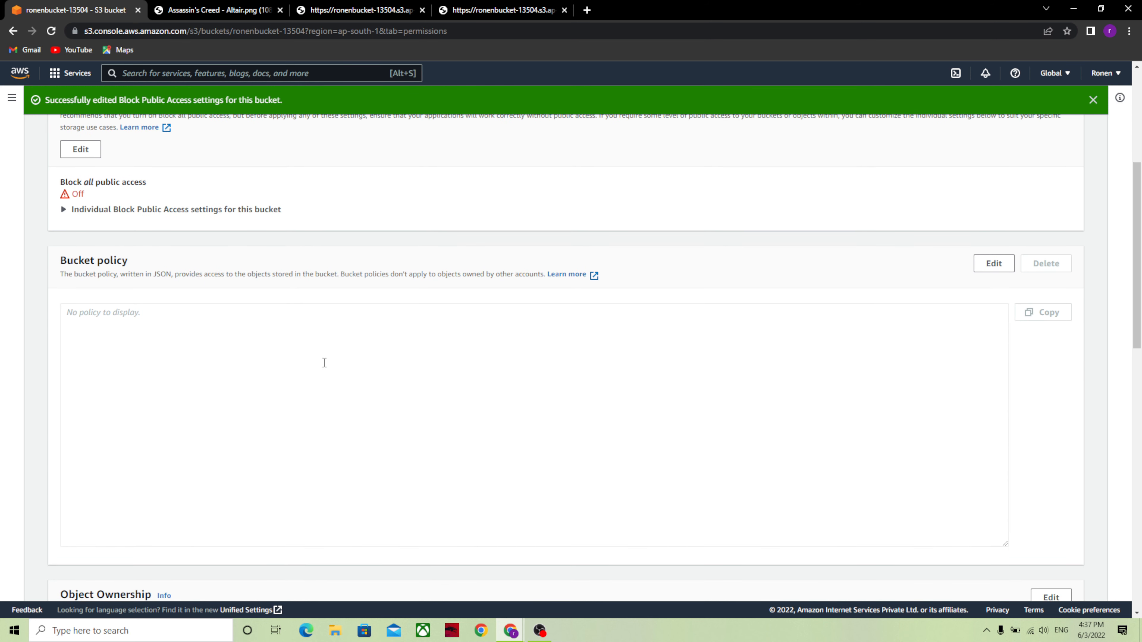
scroll(325, 363, up, 5)
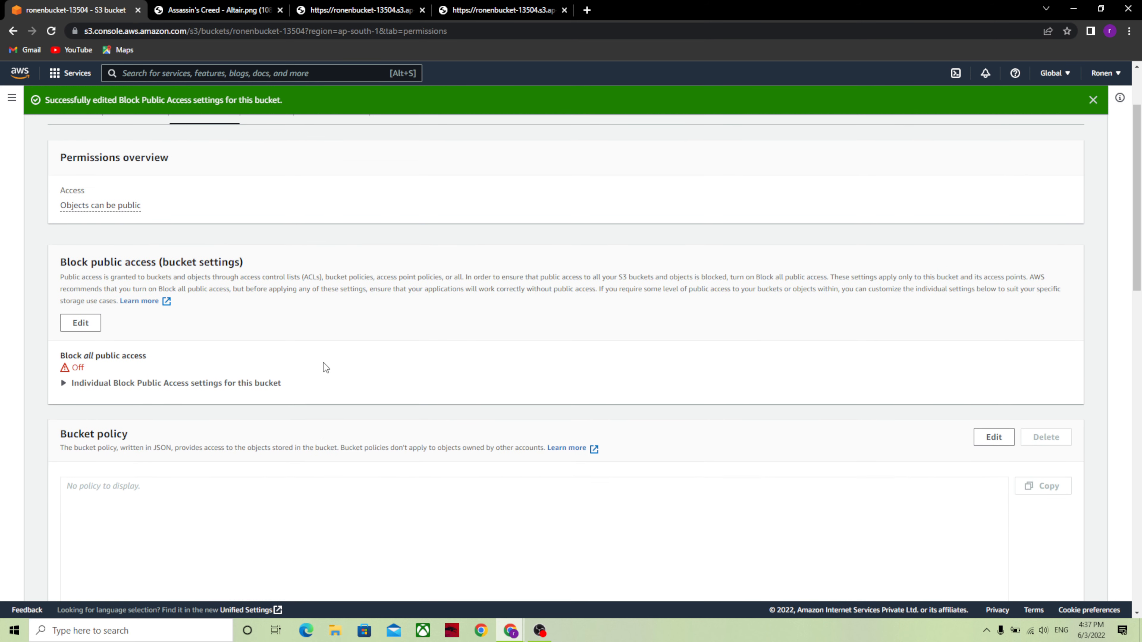
scroll(324, 362, down, 6)
scroll(324, 362, down, 6)
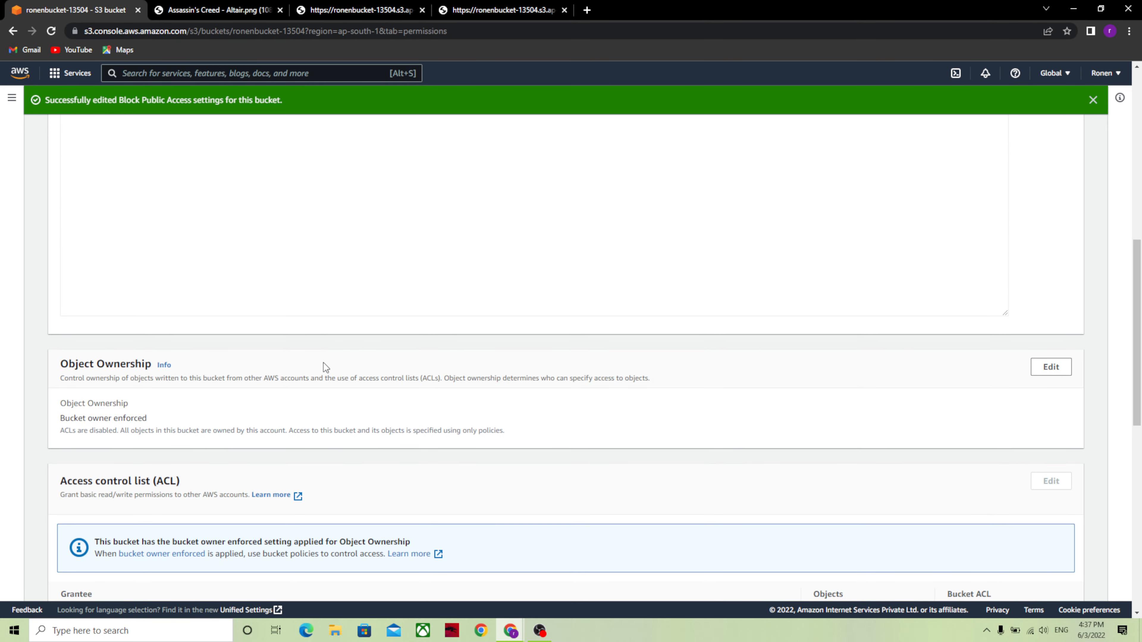
scroll(323, 362, down, 1)
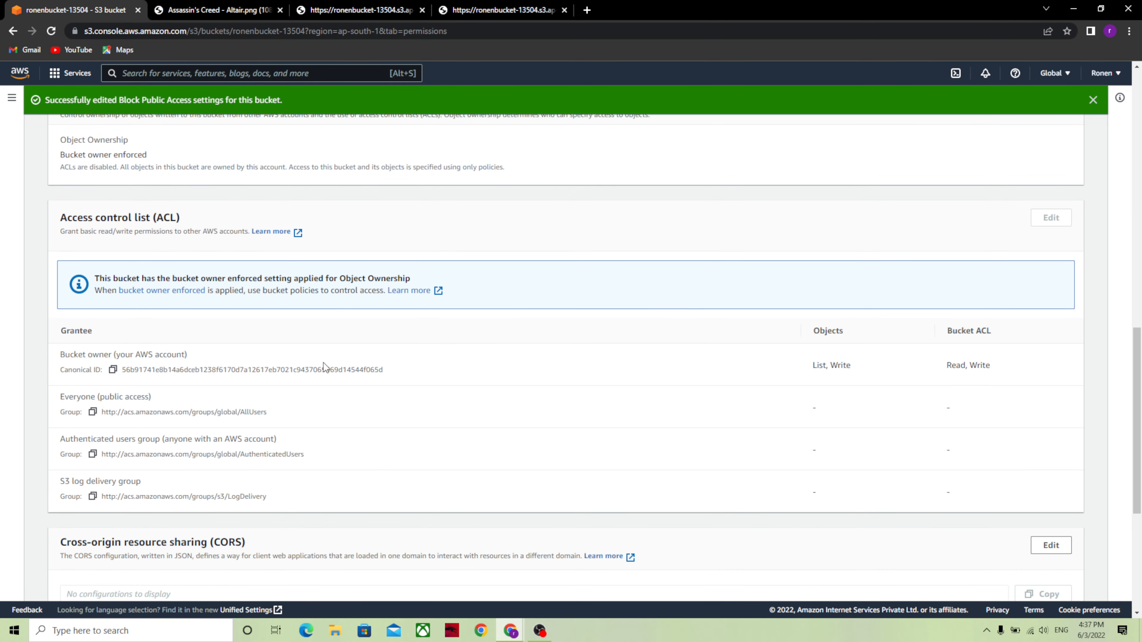
scroll(323, 362, up, 12)
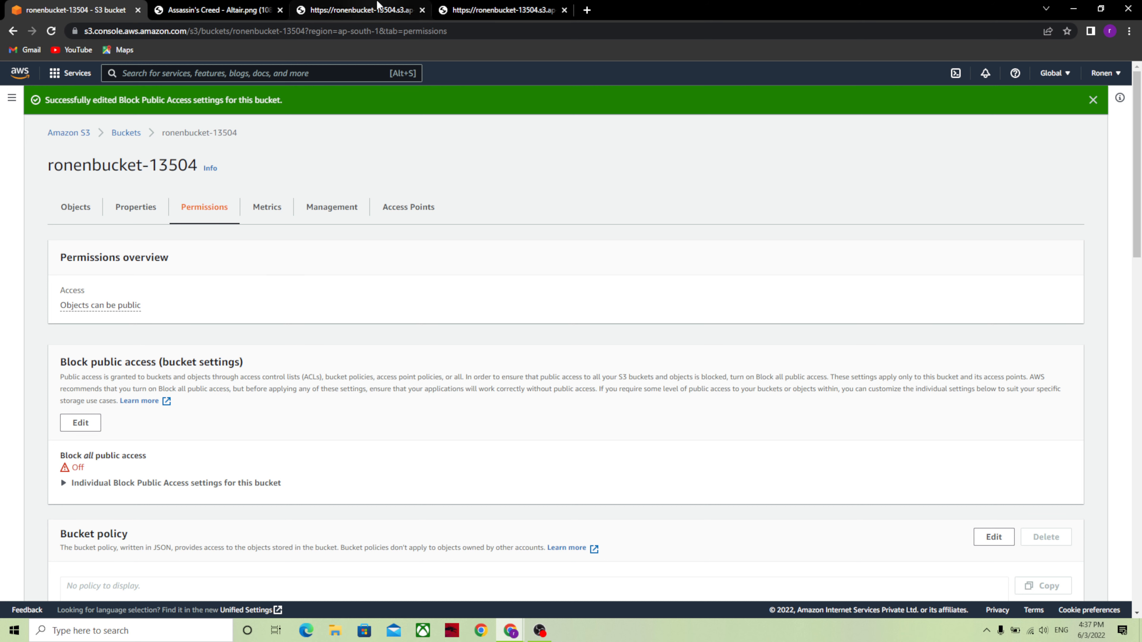
Step: Recheck public access to "Assassin's Creed - Altair.png" by reloading its object URL in the browser
click(472, 10)
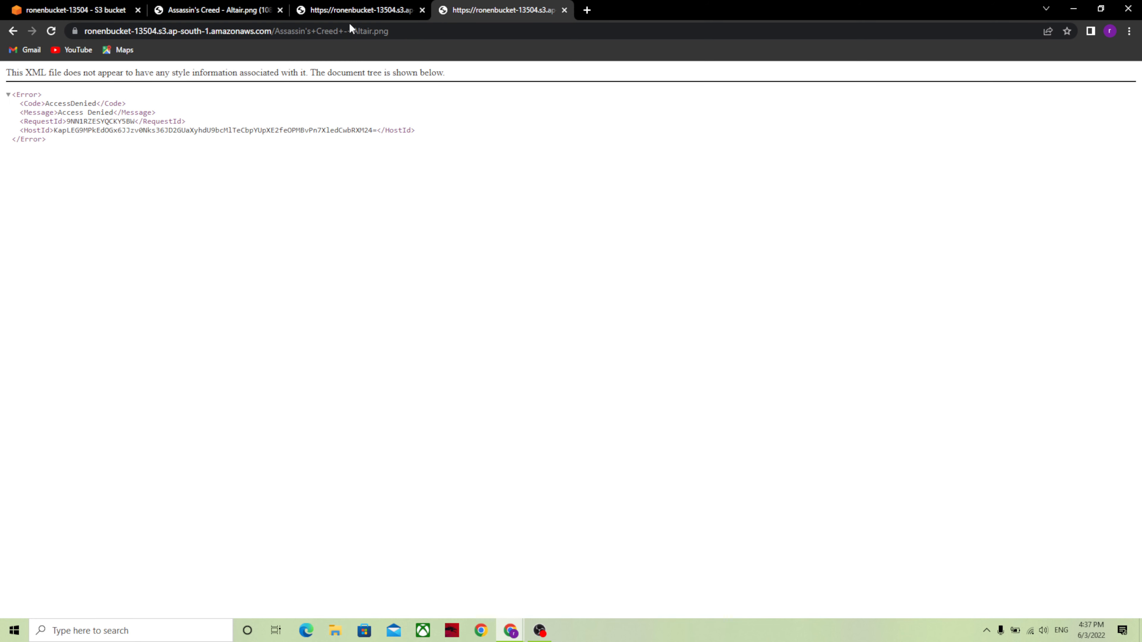
click(55, 33)
click(55, 32)
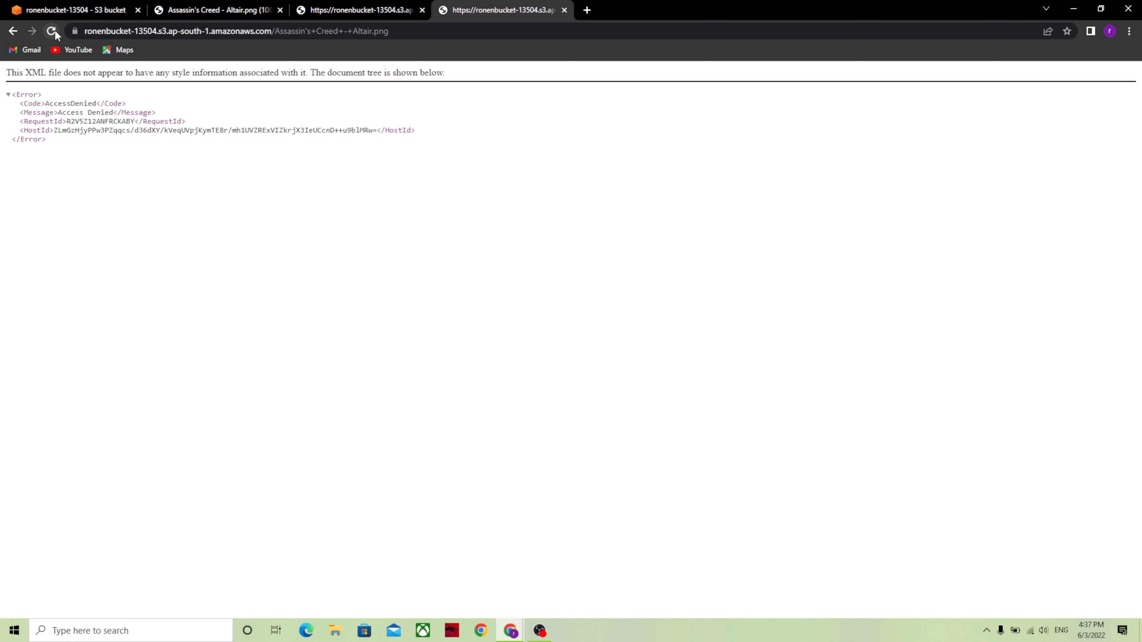
Step: Reload the object URL of "Assassin's Creed - Altair.png" again and examine the bucket's permissions, especially the access control list and its grantees
click(55, 33)
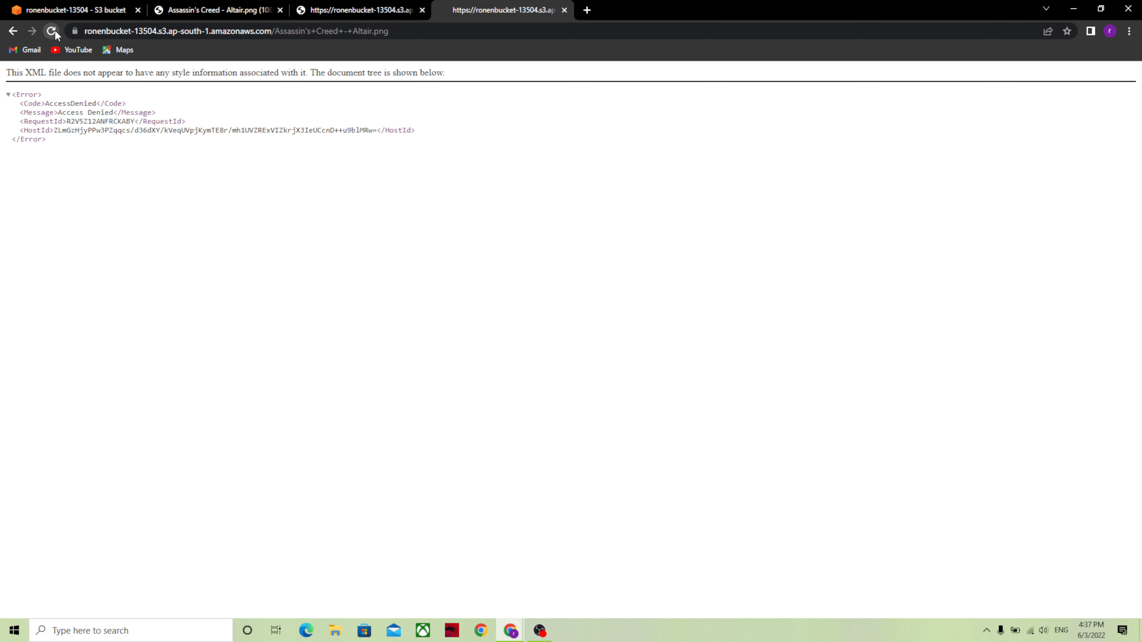
click(98, 13)
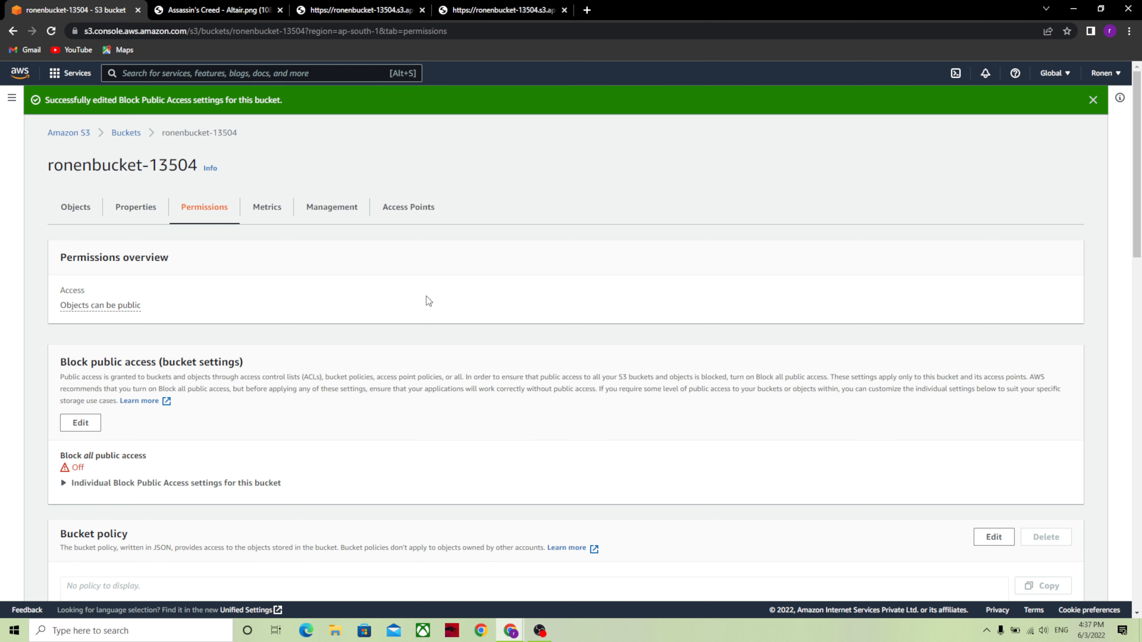
scroll(426, 301, down, 15)
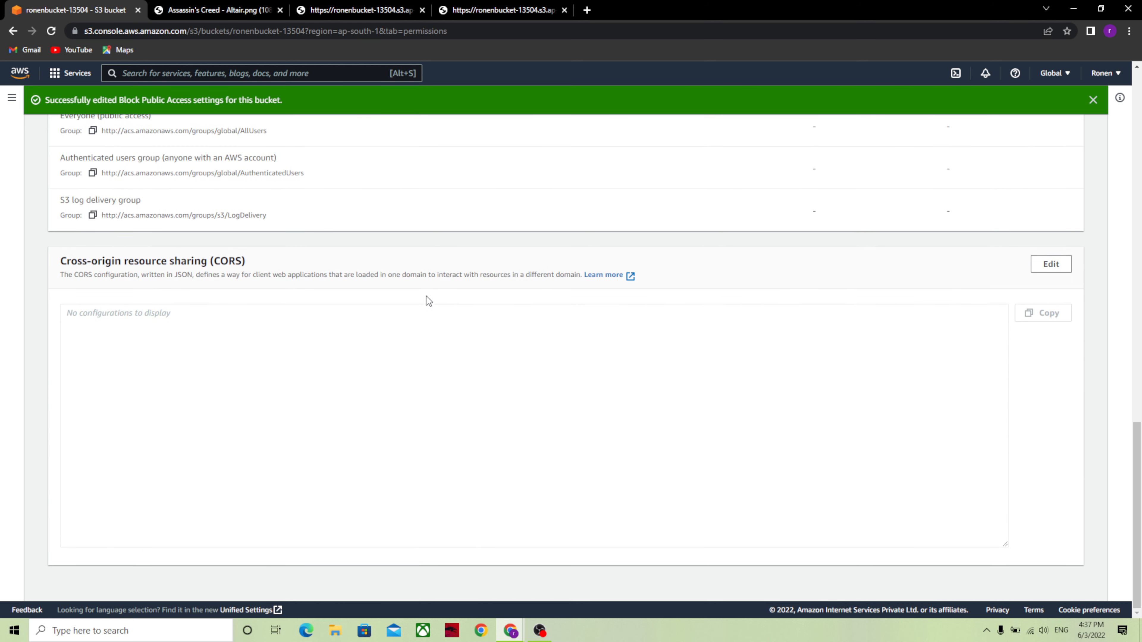
scroll(427, 297, up, 15)
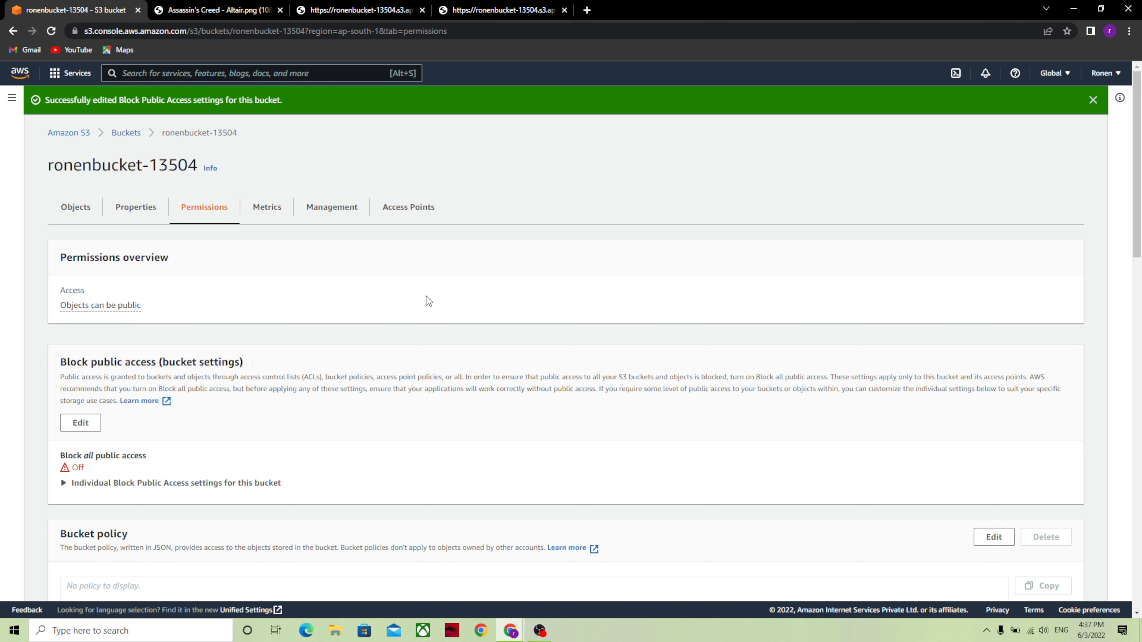
scroll(428, 301, down, 10)
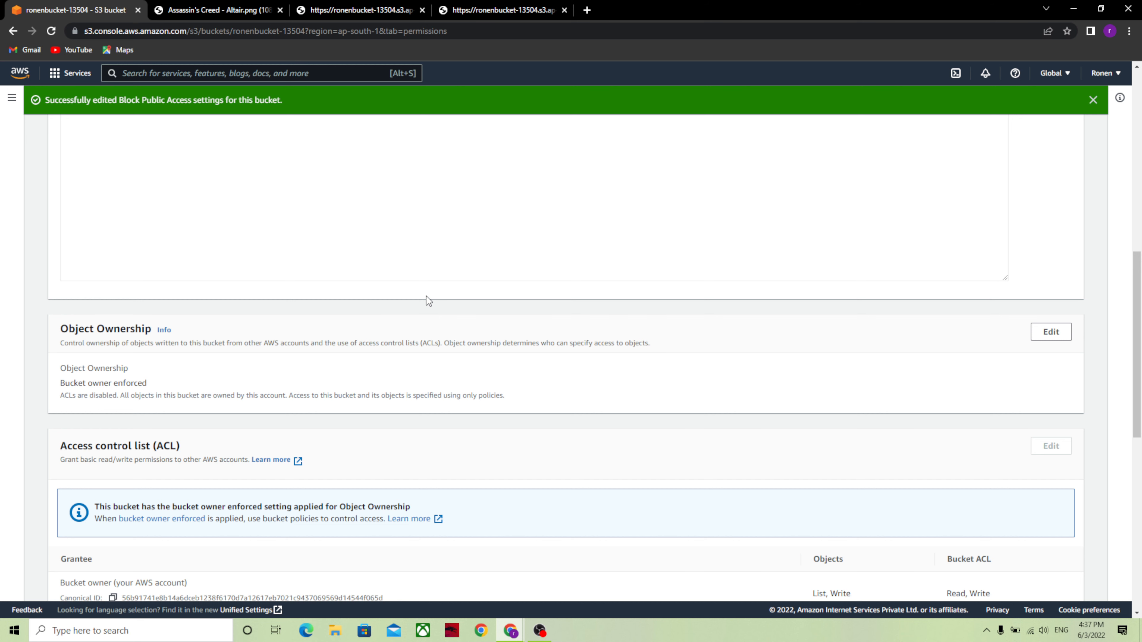
scroll(427, 297, down, 5)
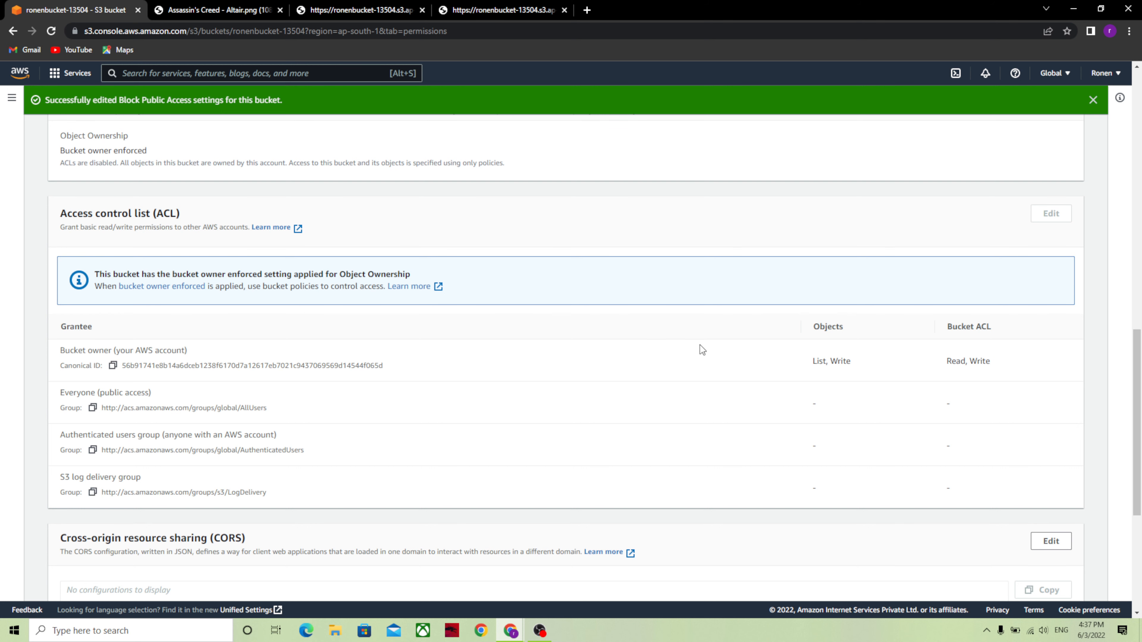
scroll(701, 349, down, 2)
scroll(702, 350, up, 2)
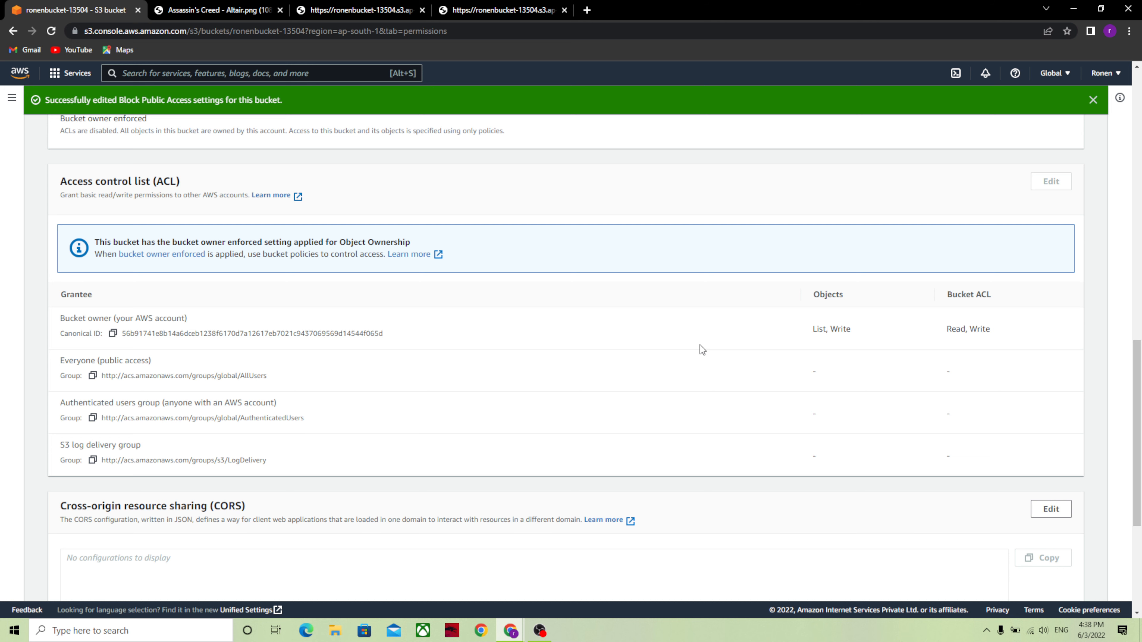
scroll(470, 206, up, 8)
scroll(471, 206, up, 6)
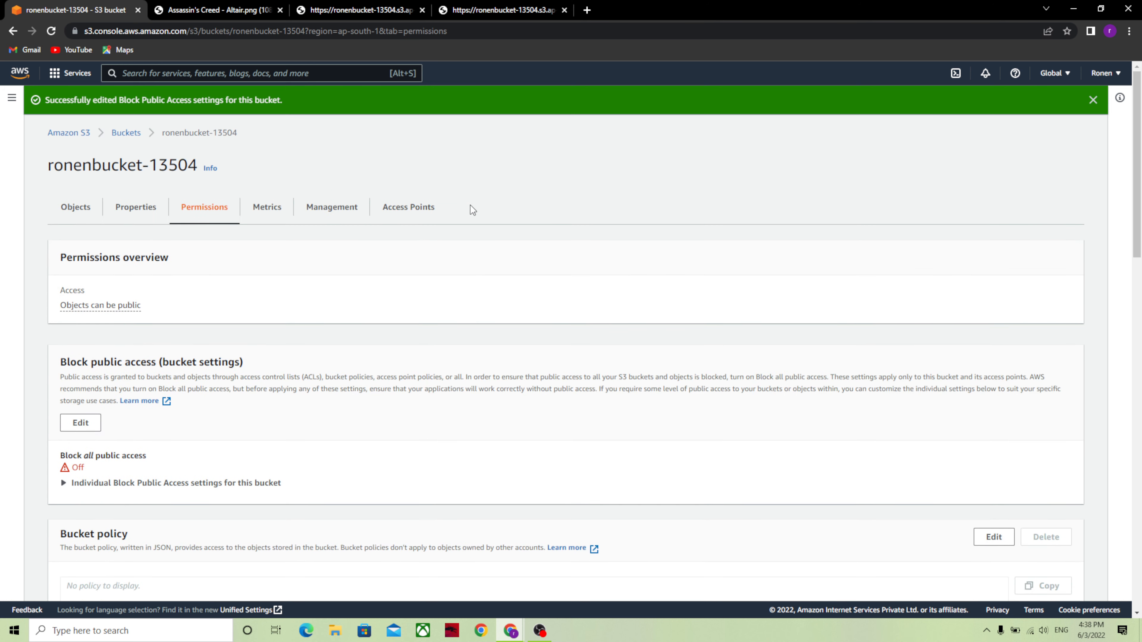
scroll(471, 206, down, 15)
scroll(470, 206, up, 2)
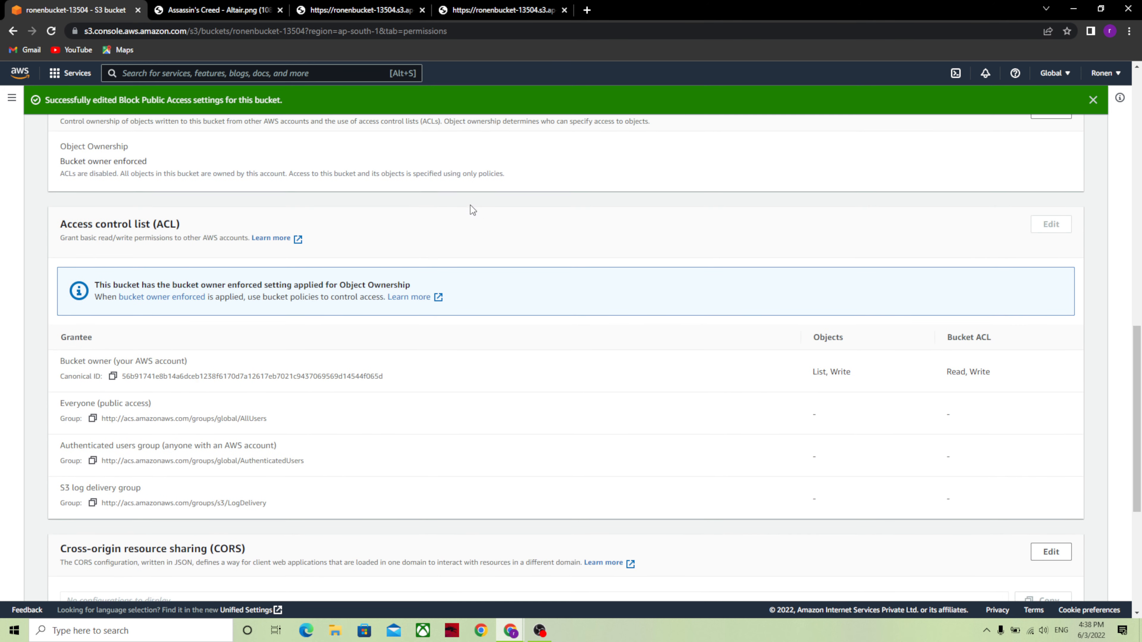
scroll(470, 206, down, 3)
scroll(470, 206, up, 2)
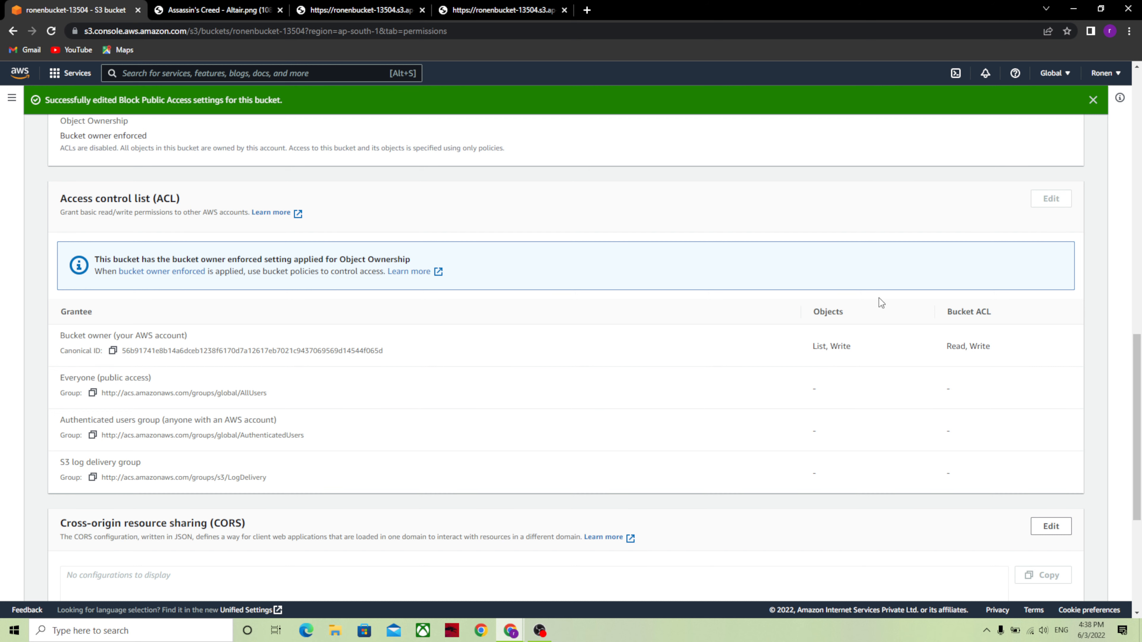
Step: Edit the bucket's Object Ownership to ACLs enabled with Object writer, acknowledge that ACLs will be restored, and save the changes
scroll(633, 401, up, 5)
click(1049, 363)
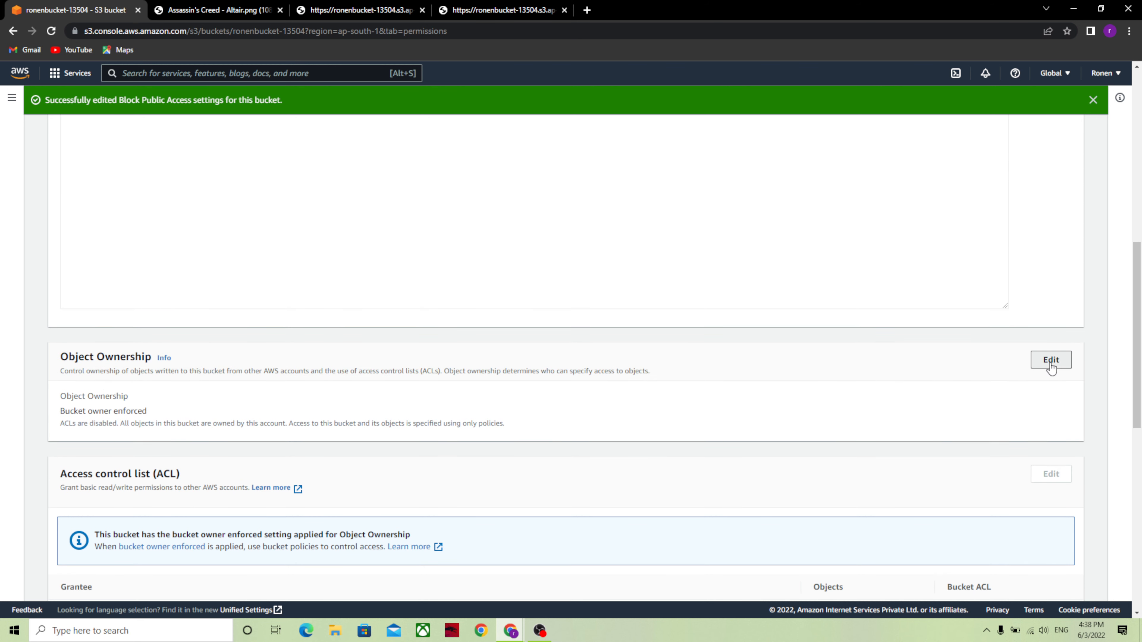
click(332, 239)
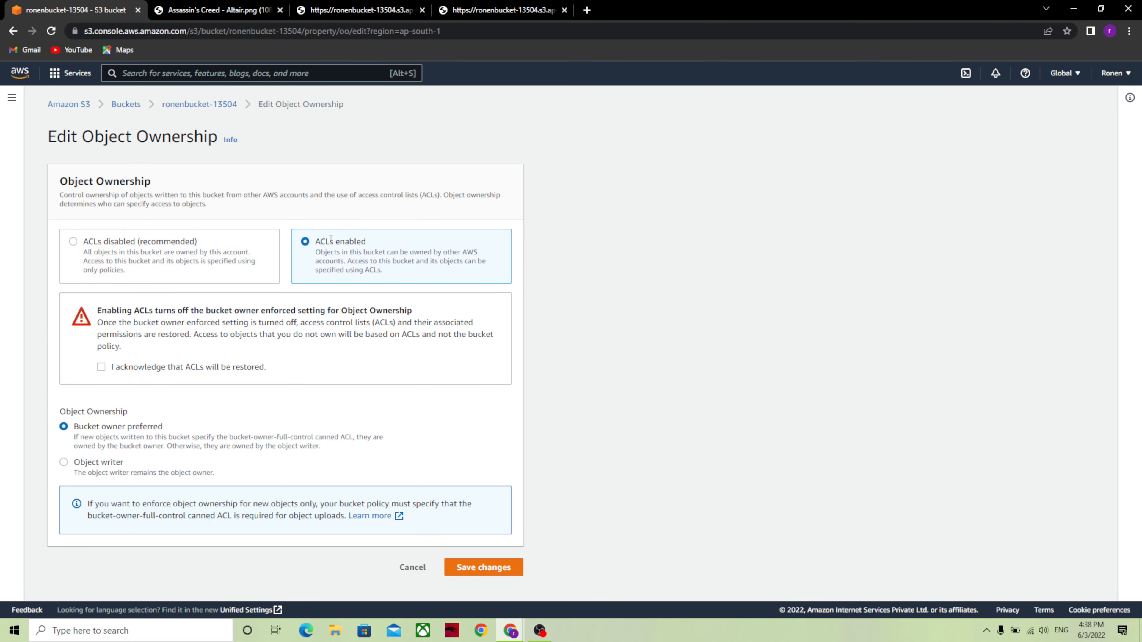
click(229, 246)
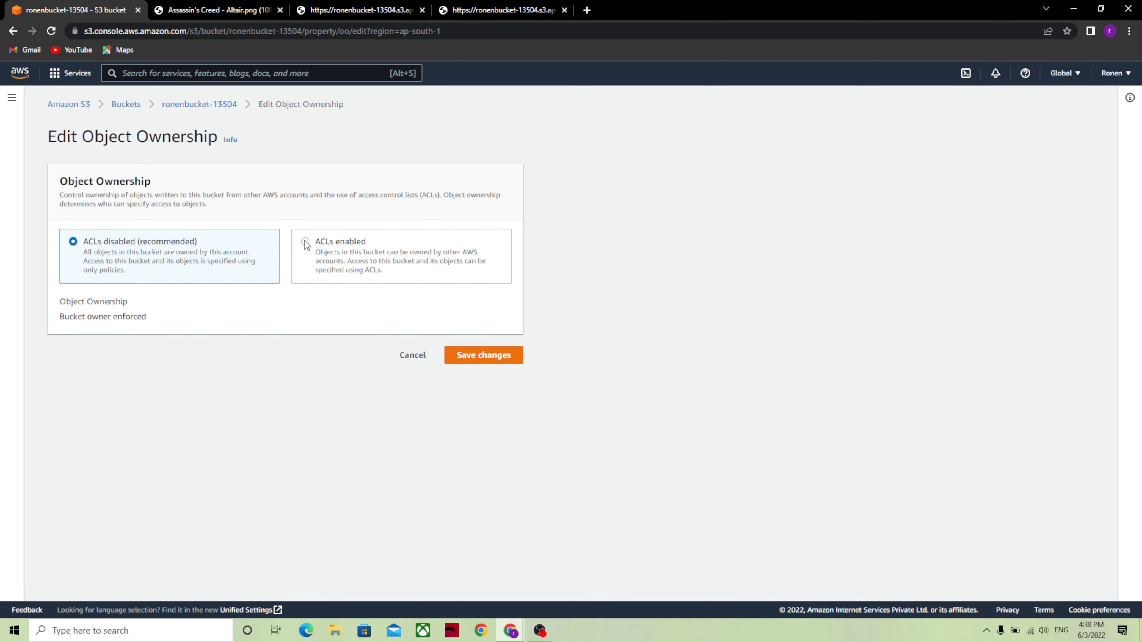
click(326, 241)
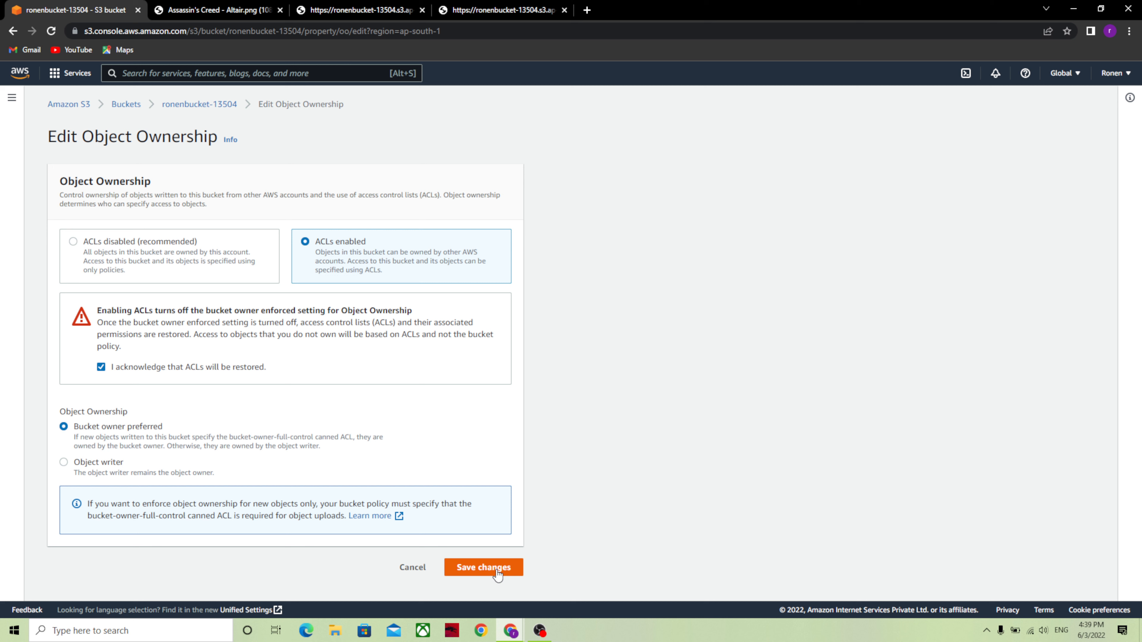
click(66, 467)
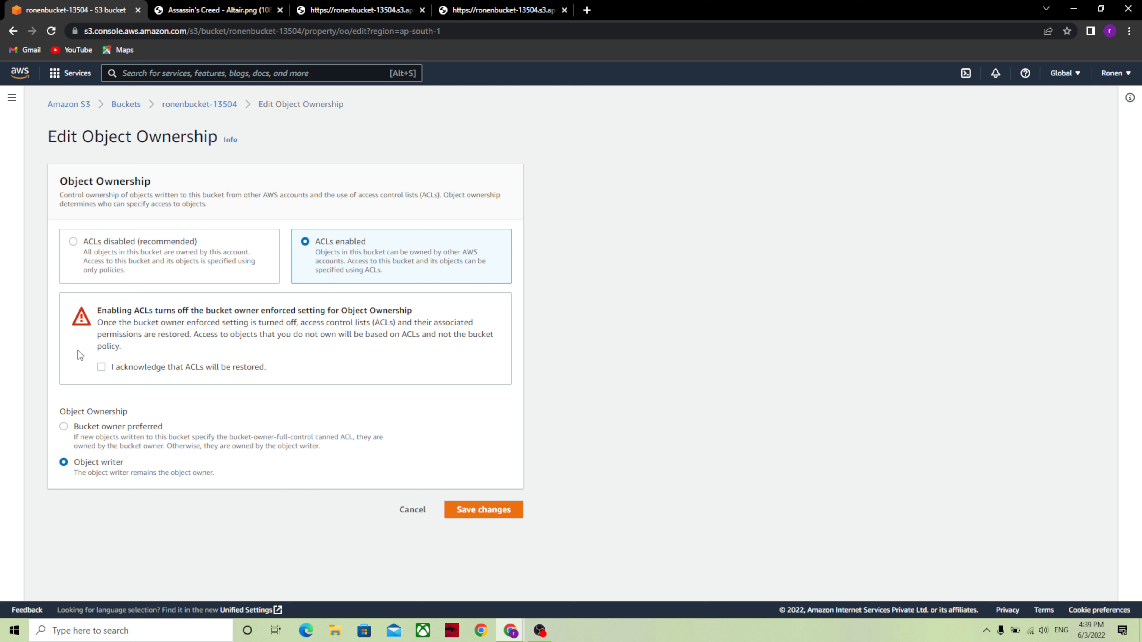
click(100, 366)
click(475, 510)
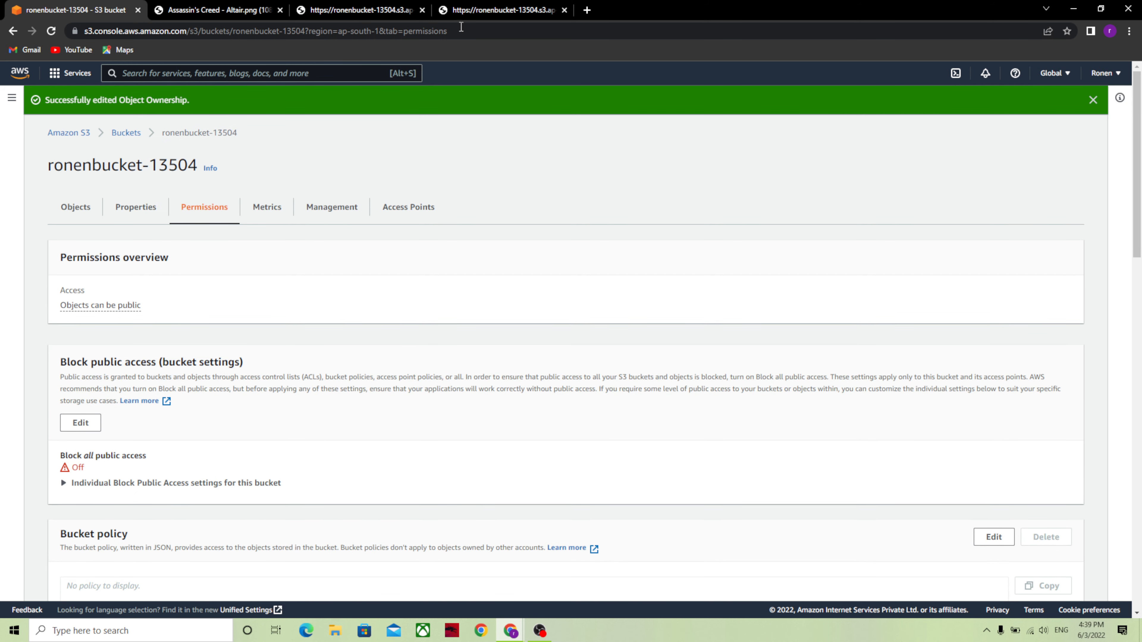
Step: Test public access to "Assassin's Creed - Altair.png" by reloading its object URL after the ownership change
click(492, 9)
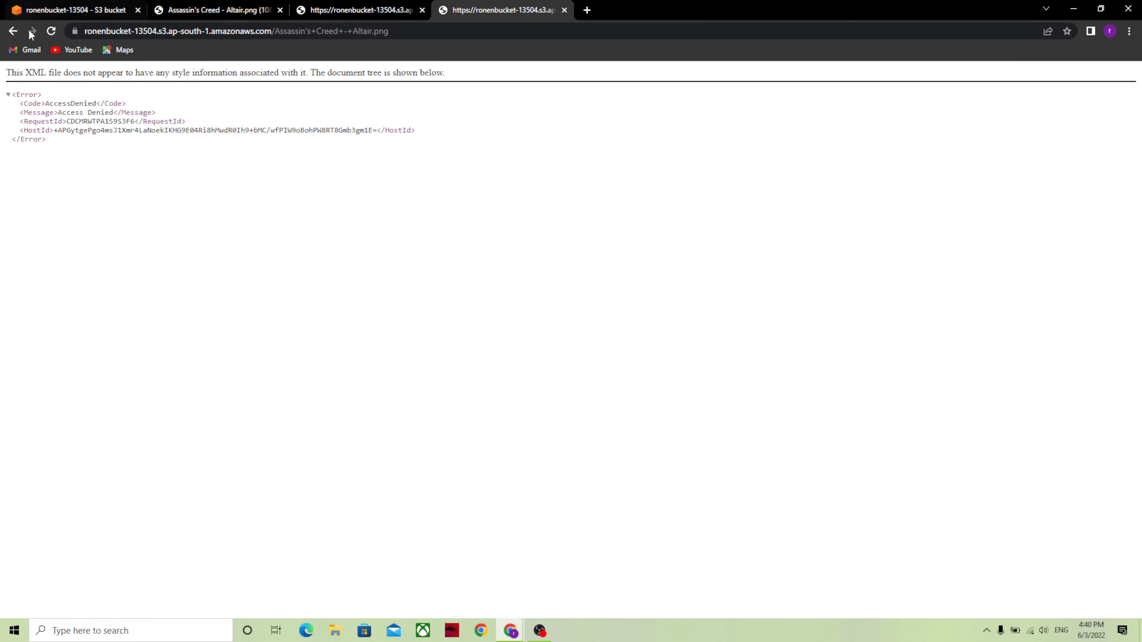
click(52, 33)
click(51, 31)
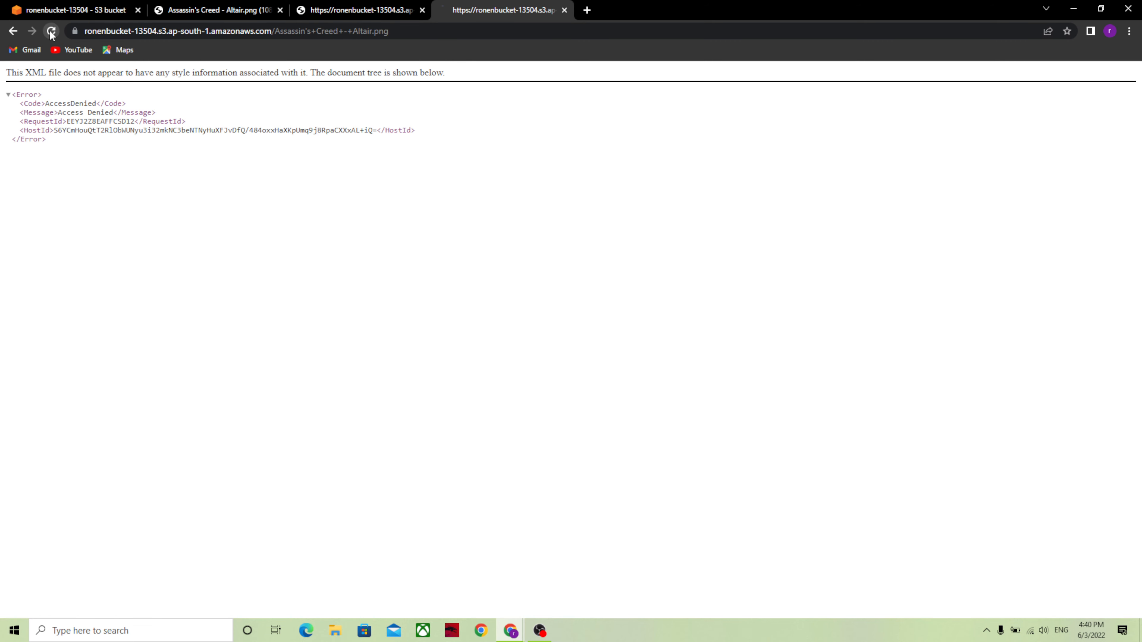
click(51, 32)
Step: Return to the bucket's permissions and examine the Object Ownership and access control list sections
click(81, 8)
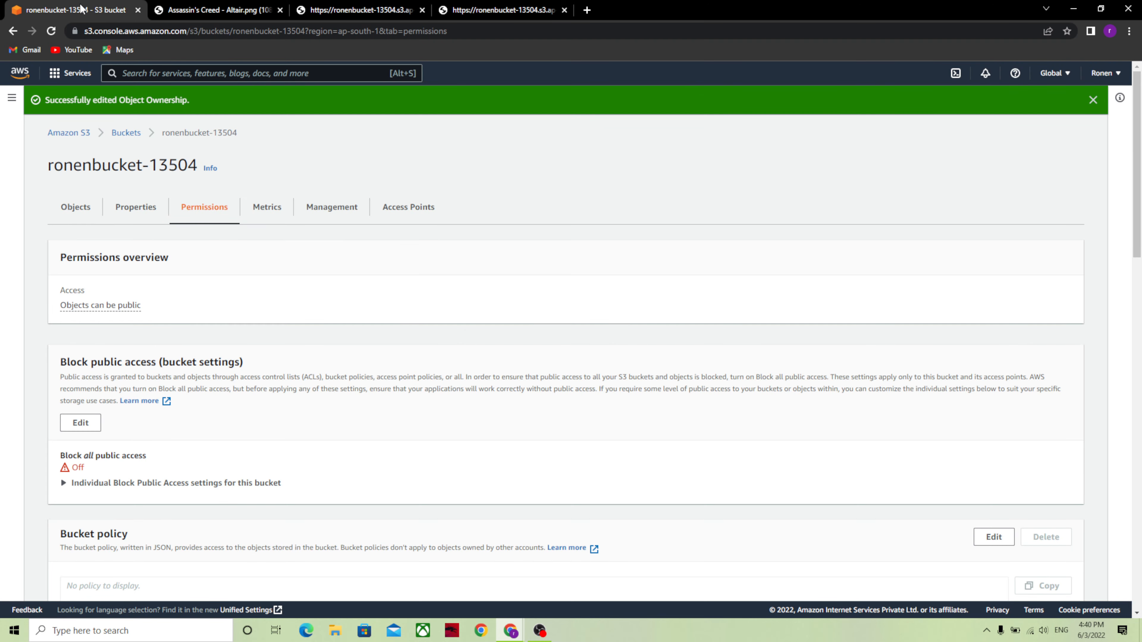
scroll(266, 284, down, 3)
scroll(265, 284, down, 6)
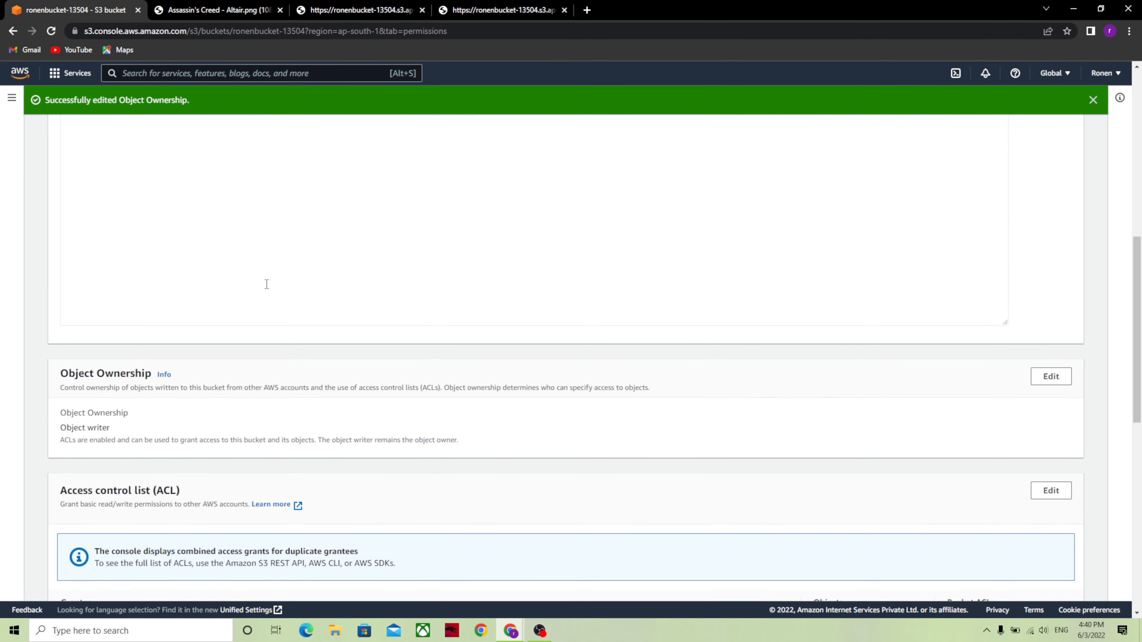
scroll(267, 283, up, 10)
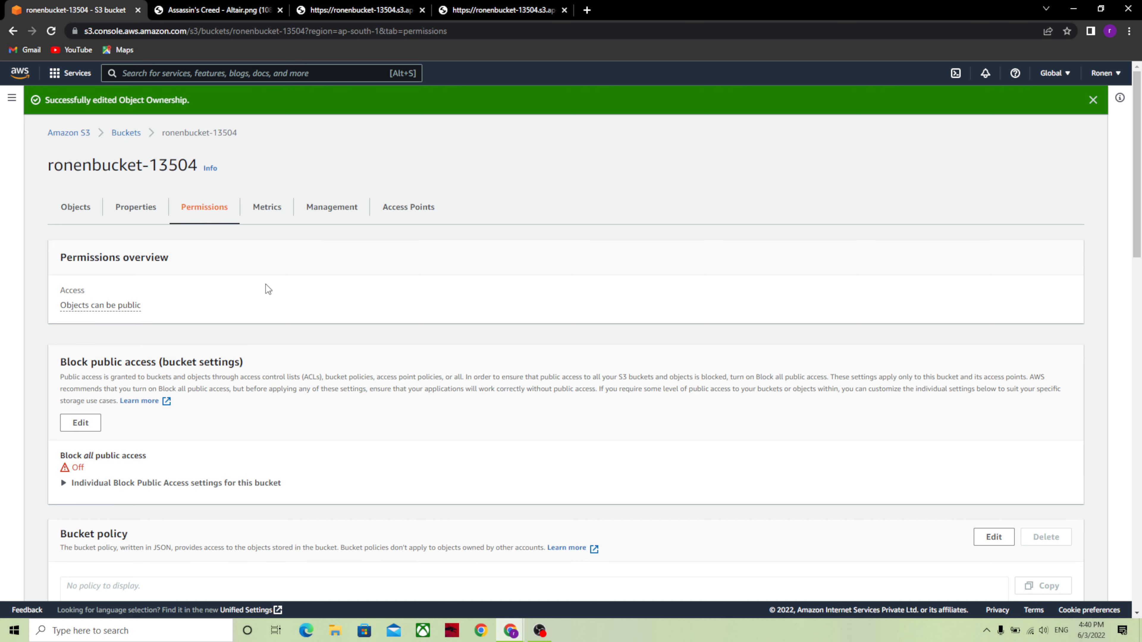
scroll(266, 284, down, 2)
scroll(263, 307, up, 2)
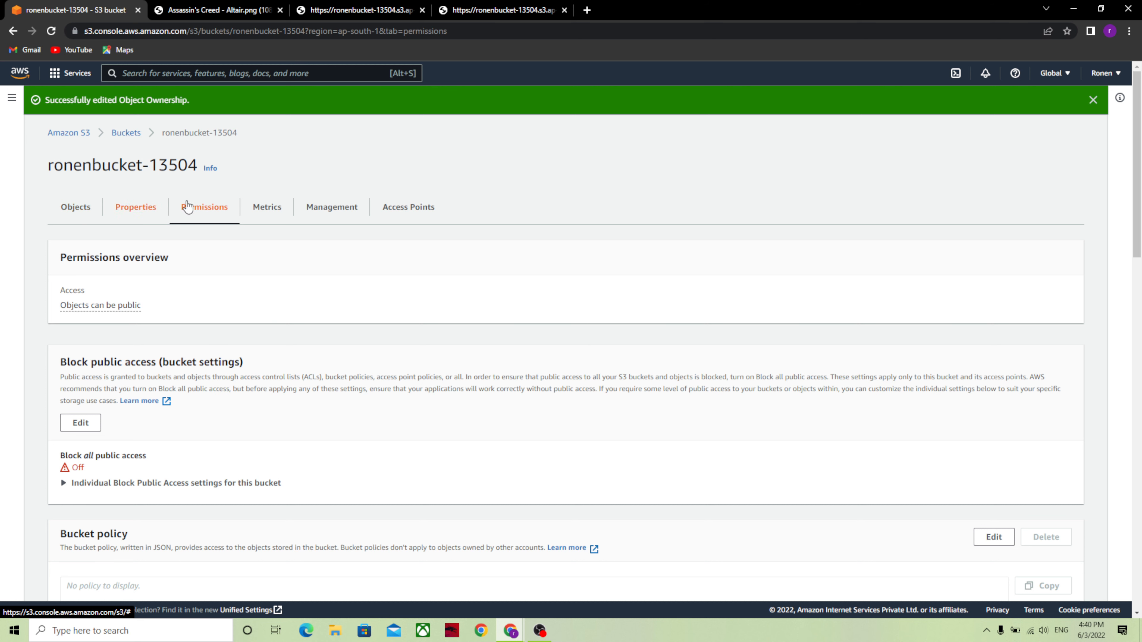
scroll(534, 317, down, 10)
scroll(534, 318, down, 4)
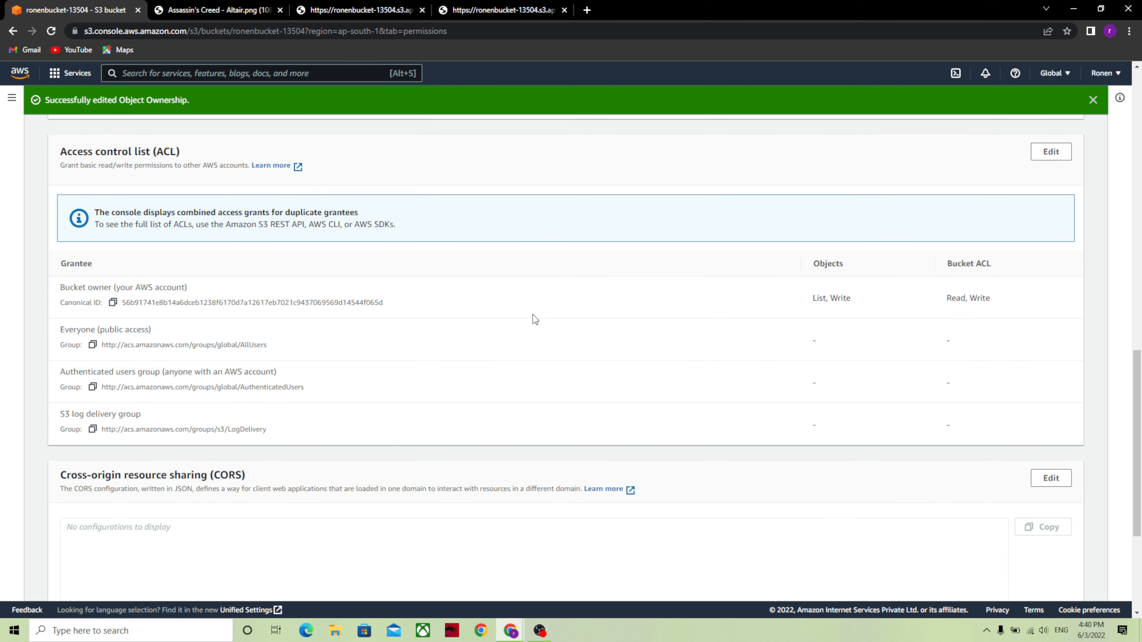
Step: Open the bucket's access control list for editing and look over the permissions offered for each grantee
click(1052, 153)
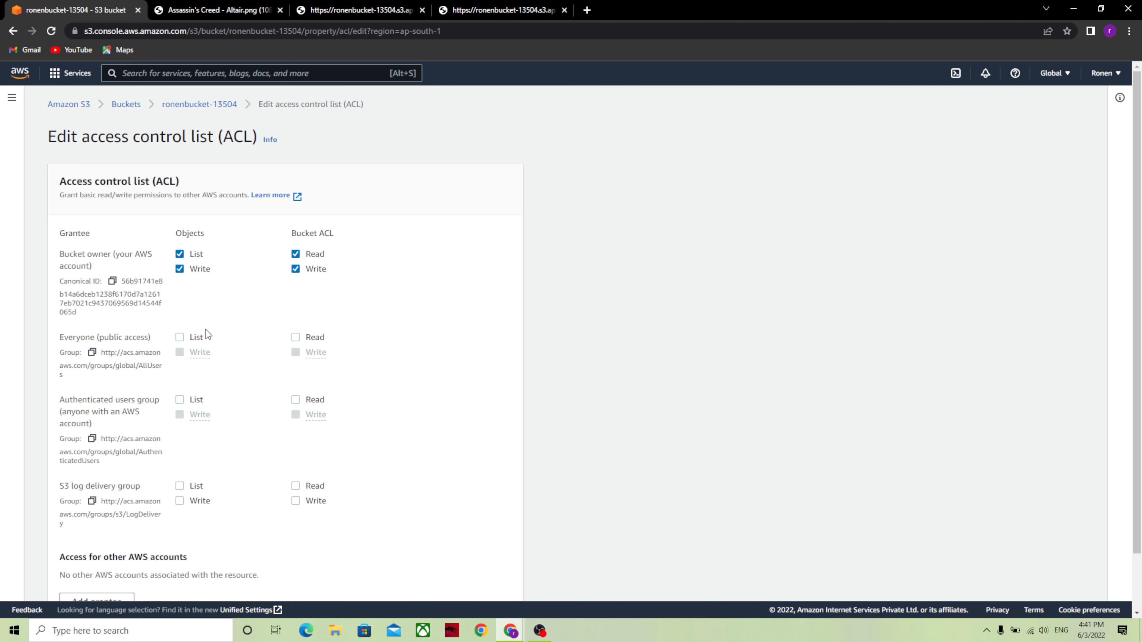
scroll(206, 330, down, 2)
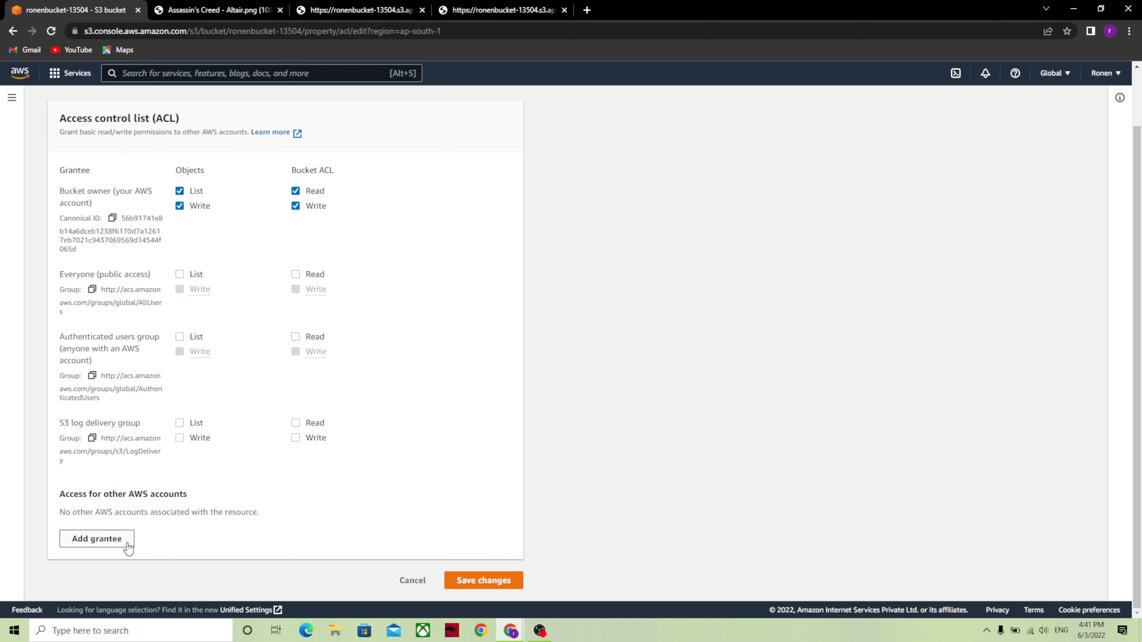
scroll(125, 548, up, 1)
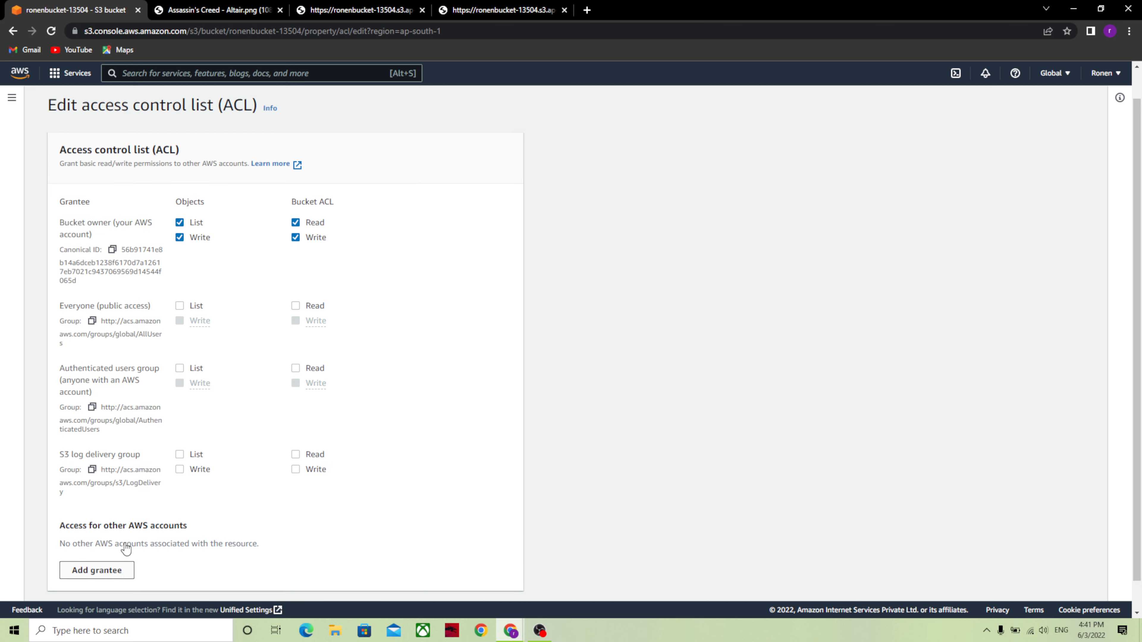
scroll(125, 548, down, 1)
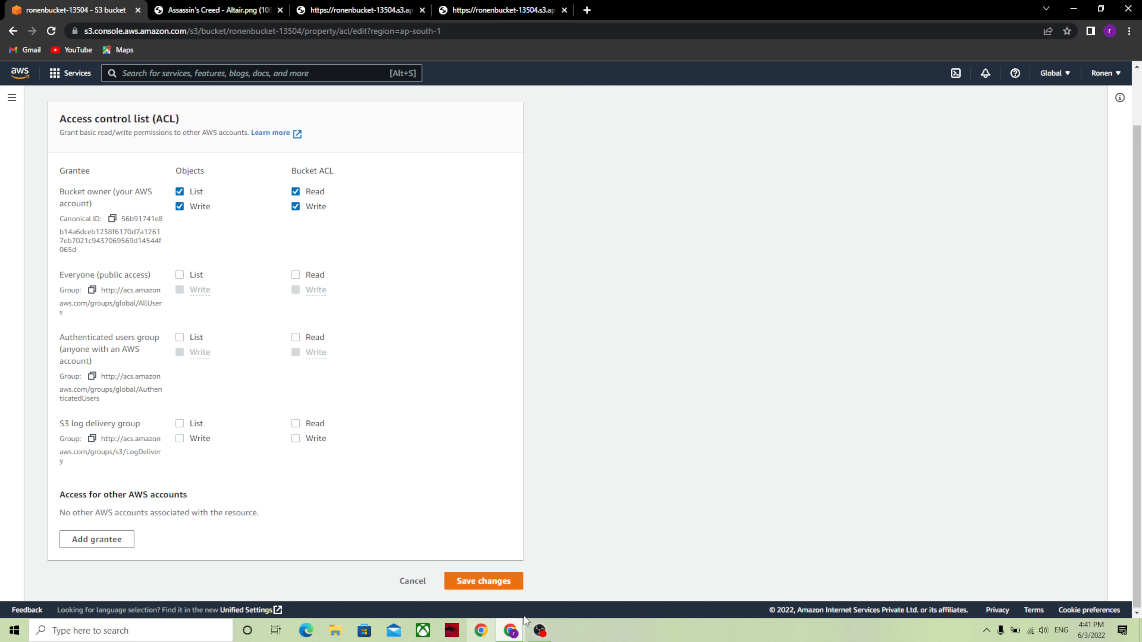
click(1075, 9)
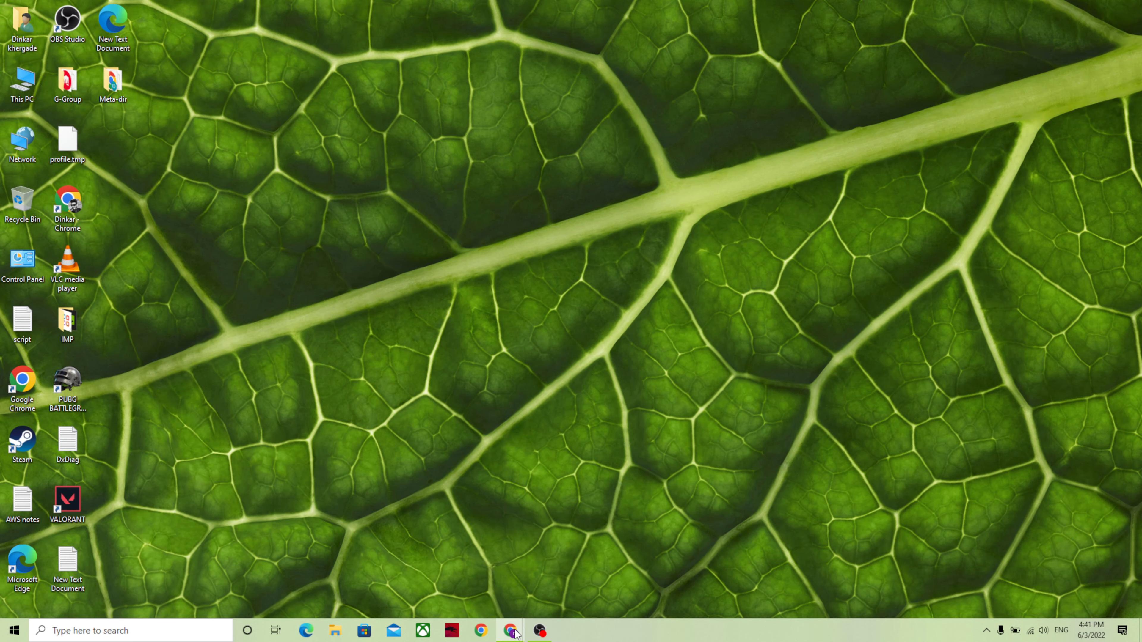
mouse_move(515, 633)
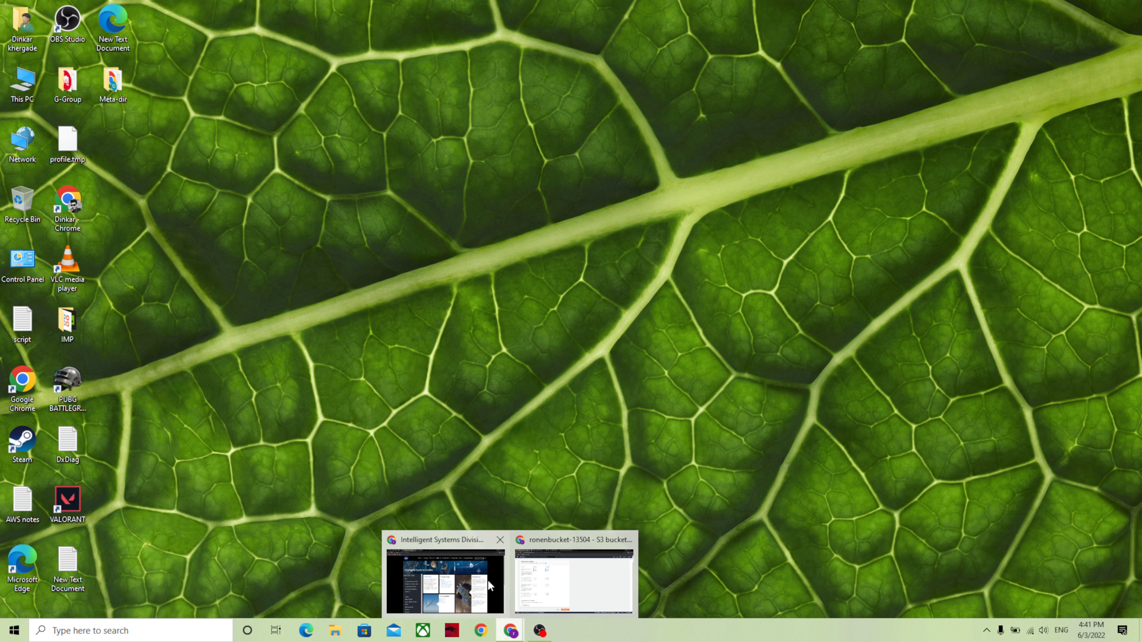
click(574, 580)
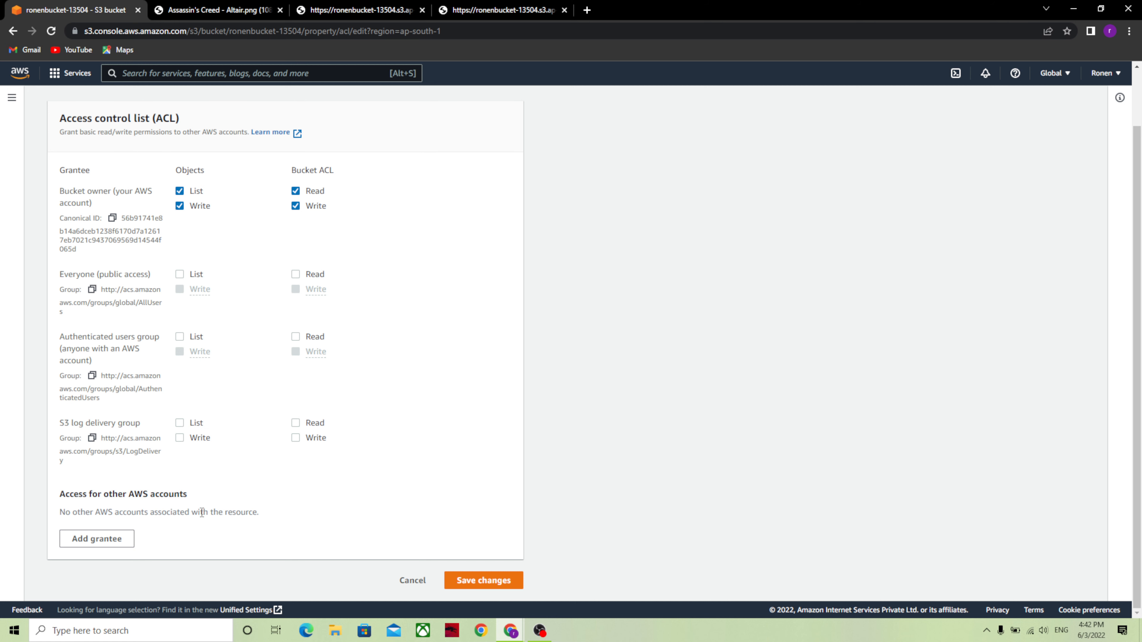
scroll(222, 405, up, 2)
scroll(222, 405, down, 2)
scroll(305, 425, up, 1)
scroll(305, 425, down, 1)
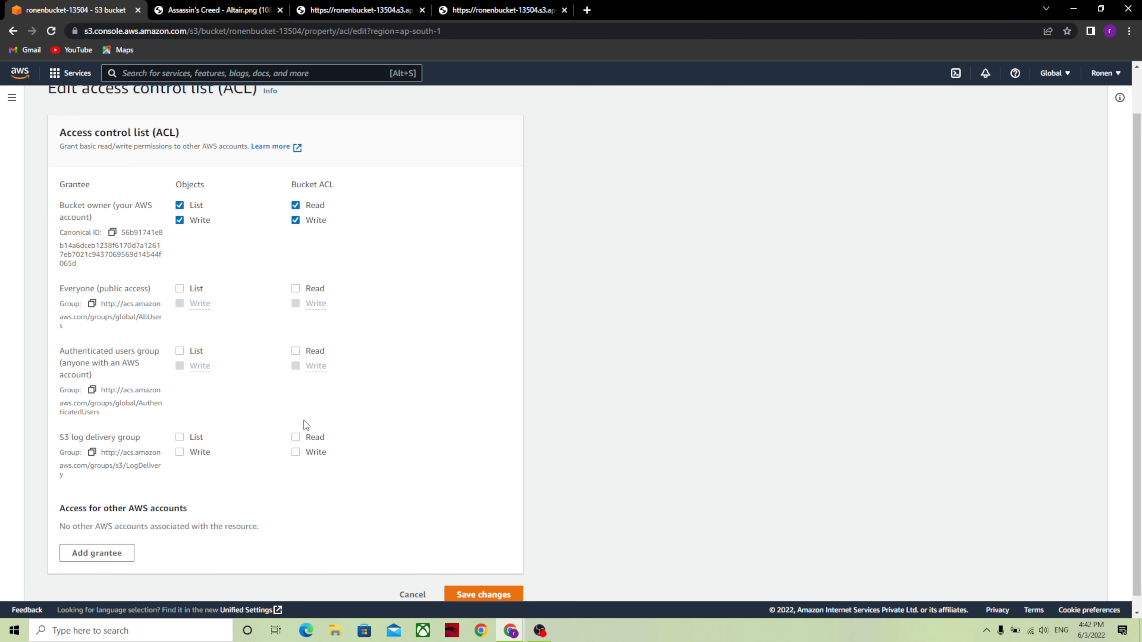
Step: Grant Everyone (public access) List on objects and Read on the bucket ACL, acknowledge the effects, and save the changes
click(180, 288)
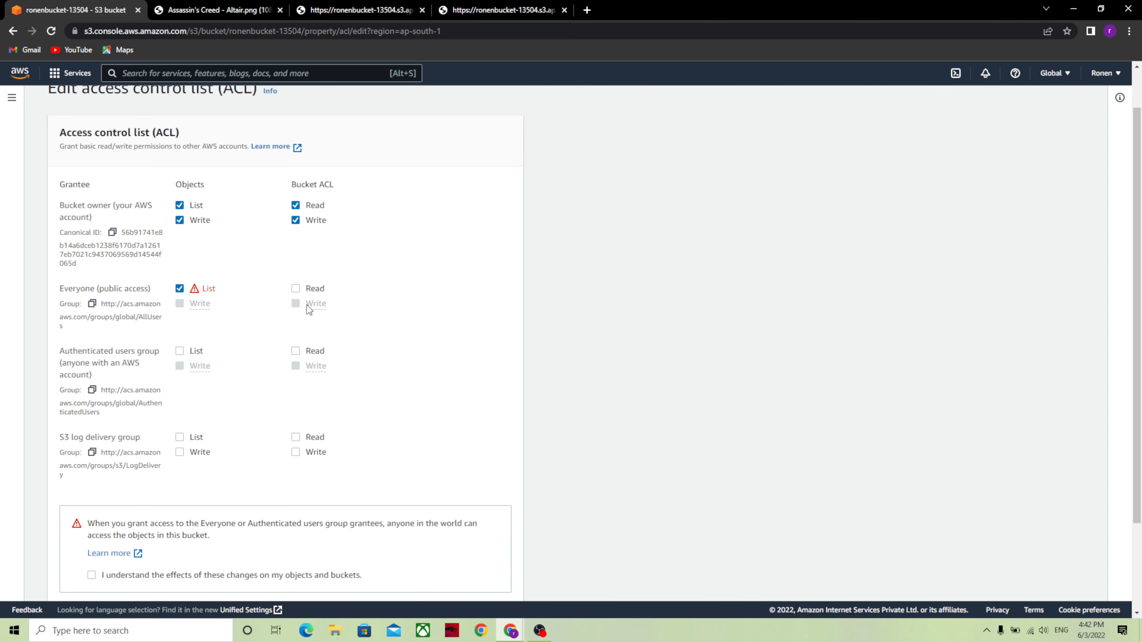
click(295, 289)
click(92, 576)
scroll(297, 427, down, 2)
scroll(297, 428, down, 1)
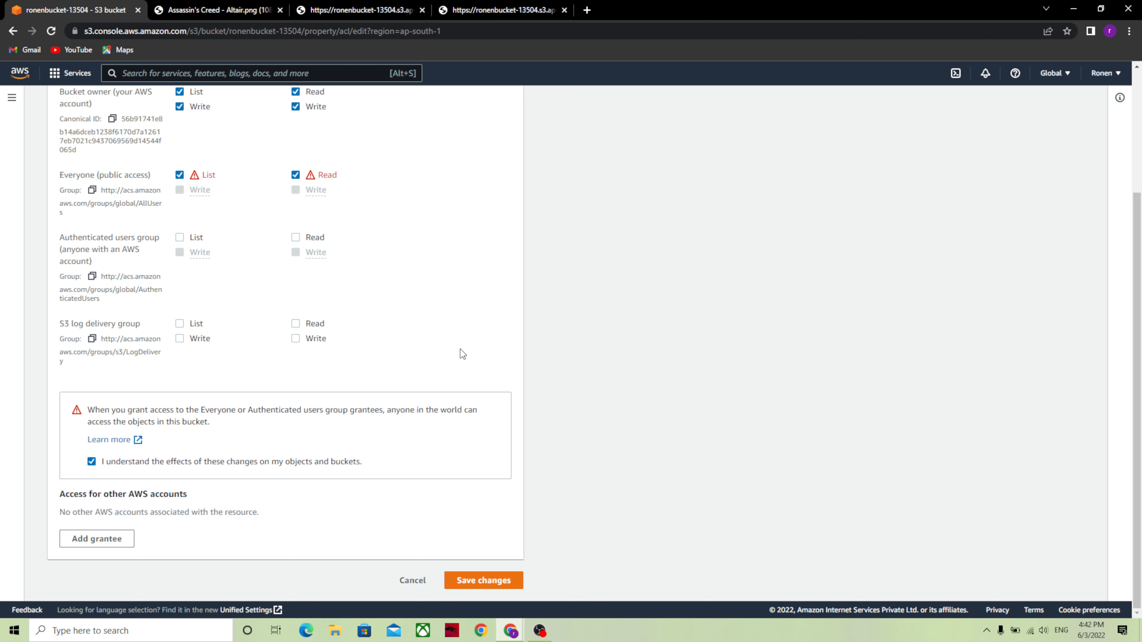
scroll(462, 354, up, 3)
scroll(461, 355, down, 3)
click(491, 582)
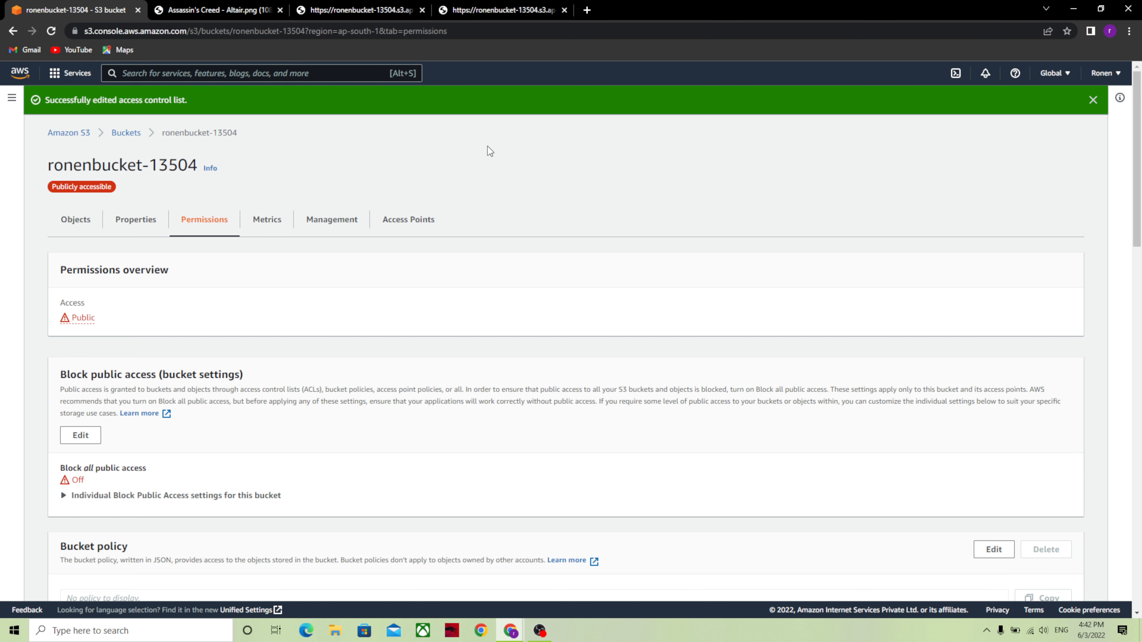
Step: Test public access to "Assassin's Creed - Altair.png" by repeatedly reloading its object URL after the access control list change
click(526, 10)
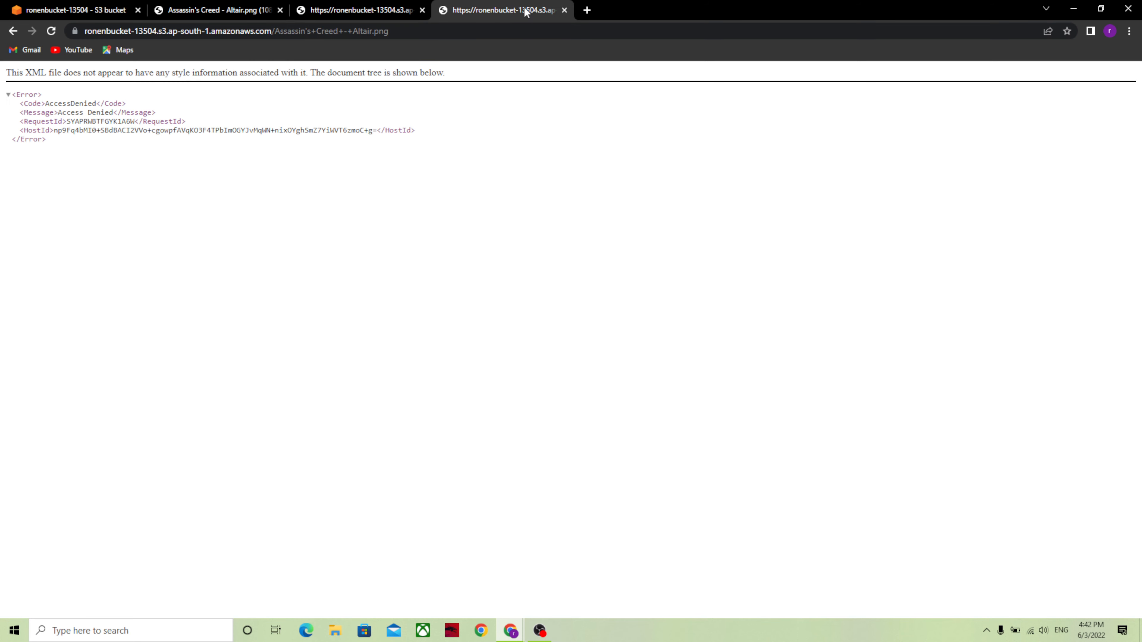
click(53, 31)
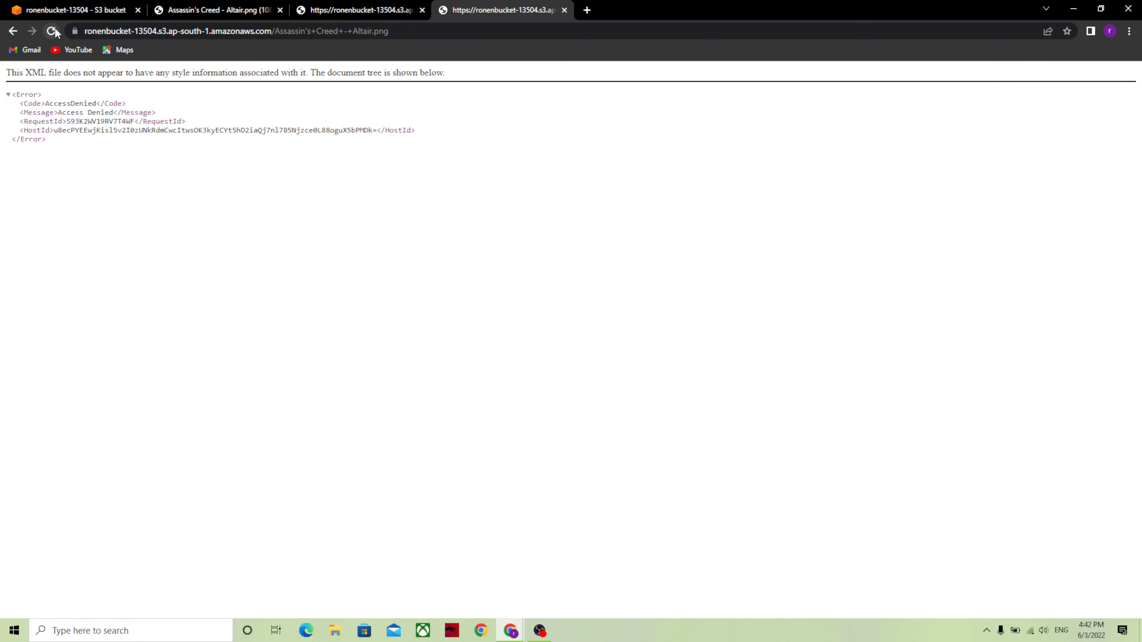
click(52, 31)
click(53, 31)
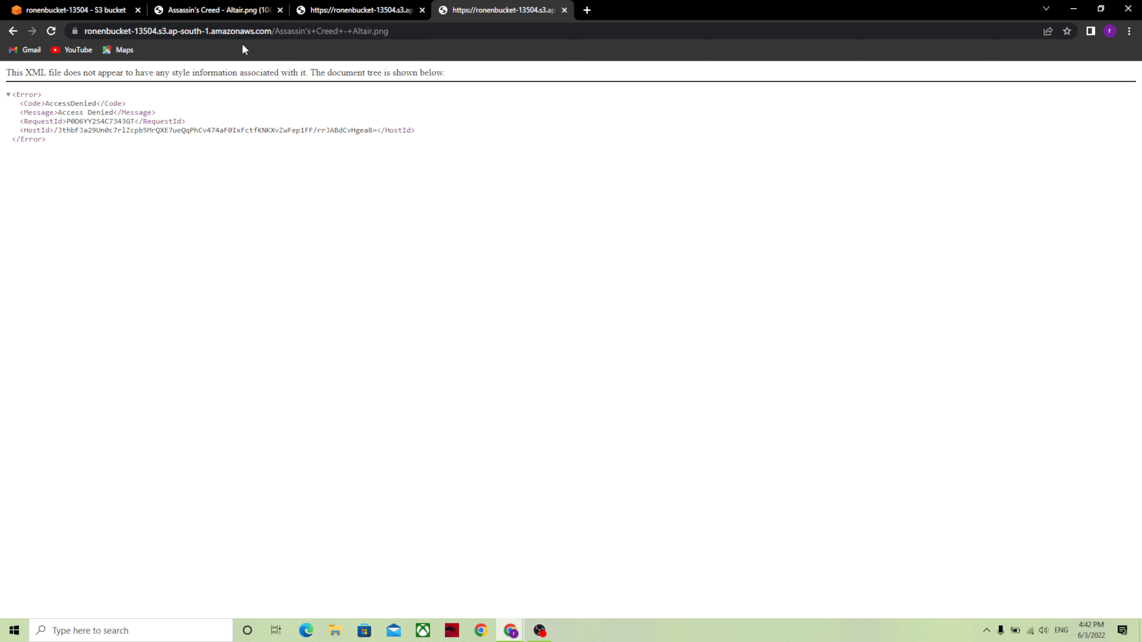
click(50, 31)
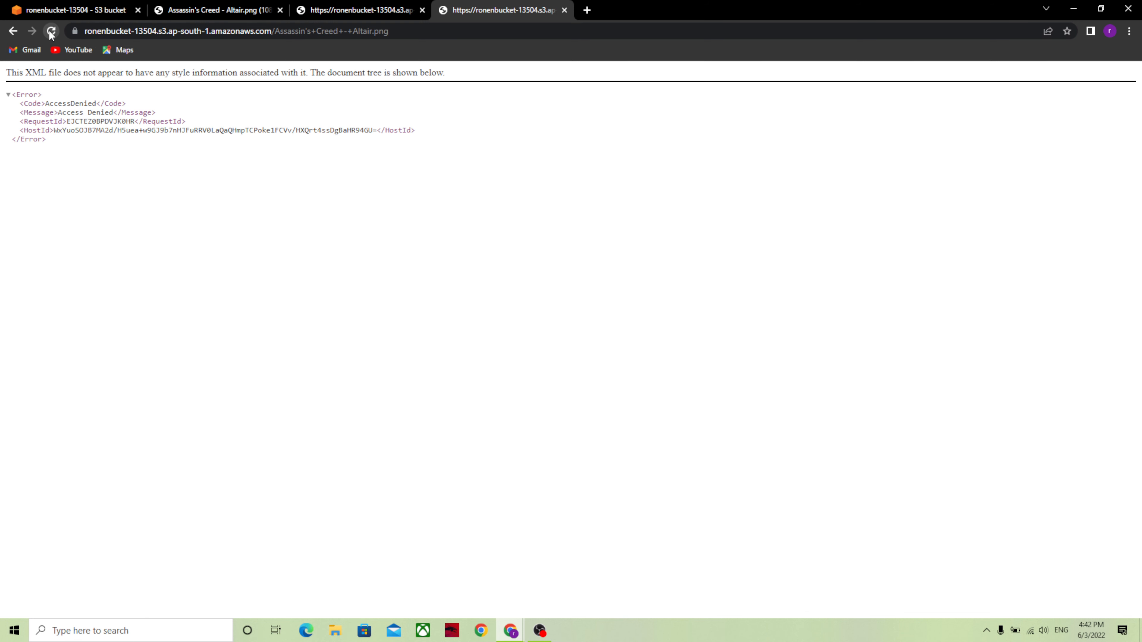
click(50, 31)
click(51, 31)
click(51, 31)
click(50, 31)
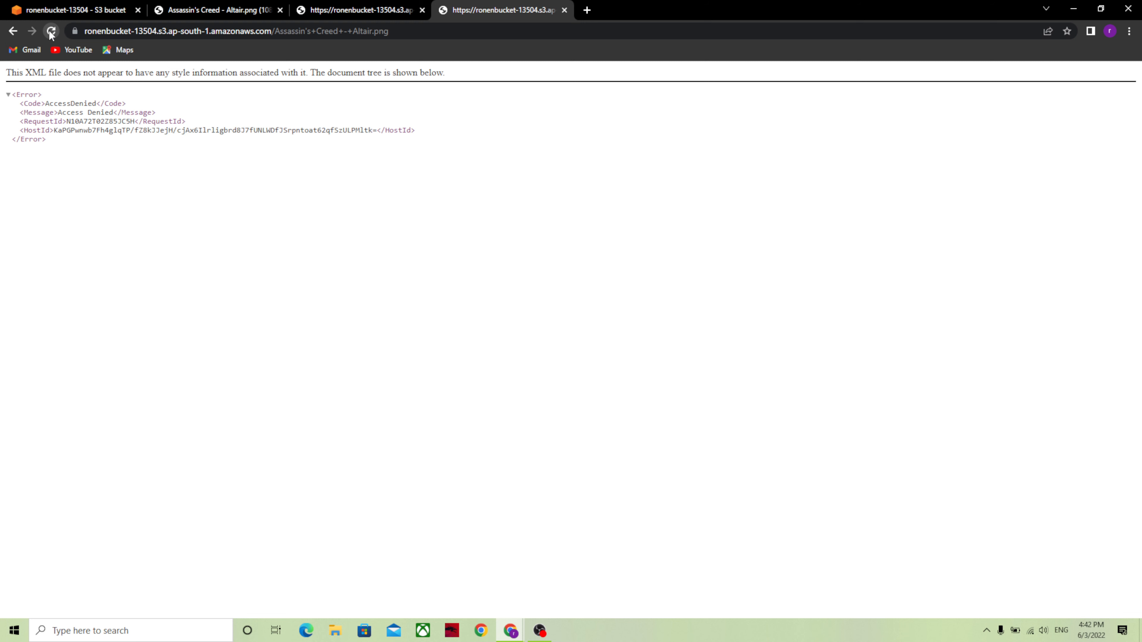
click(51, 31)
click(51, 31)
click(50, 31)
click(51, 31)
click(51, 31)
click(51, 31)
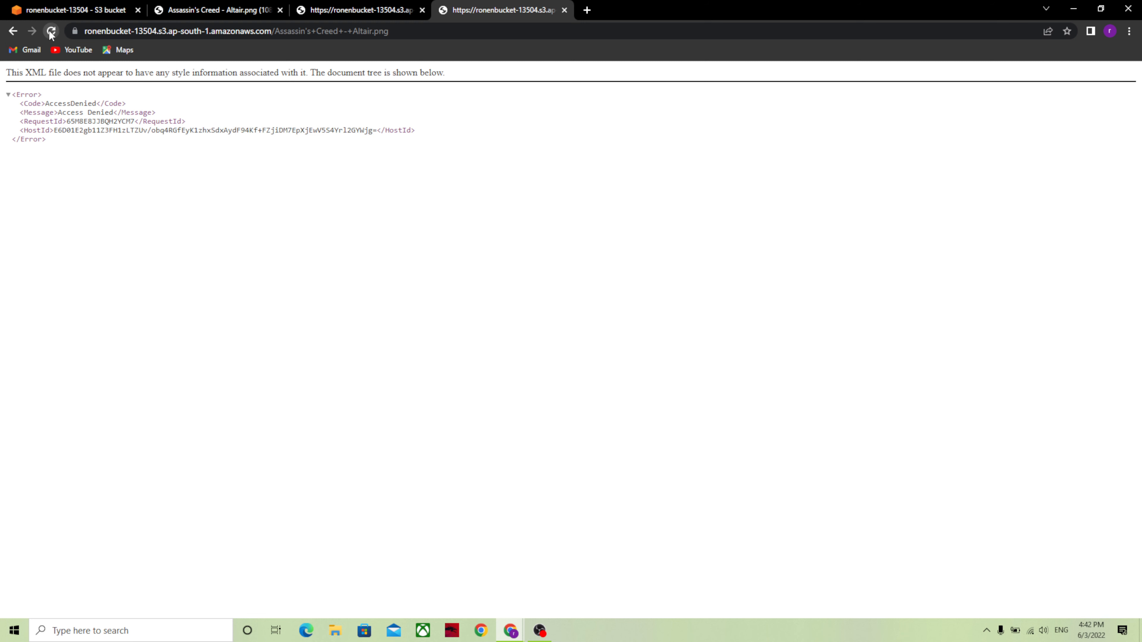
click(50, 31)
click(51, 31)
click(51, 31)
click(51, 31)
click(51, 31)
click(51, 31)
click(51, 31)
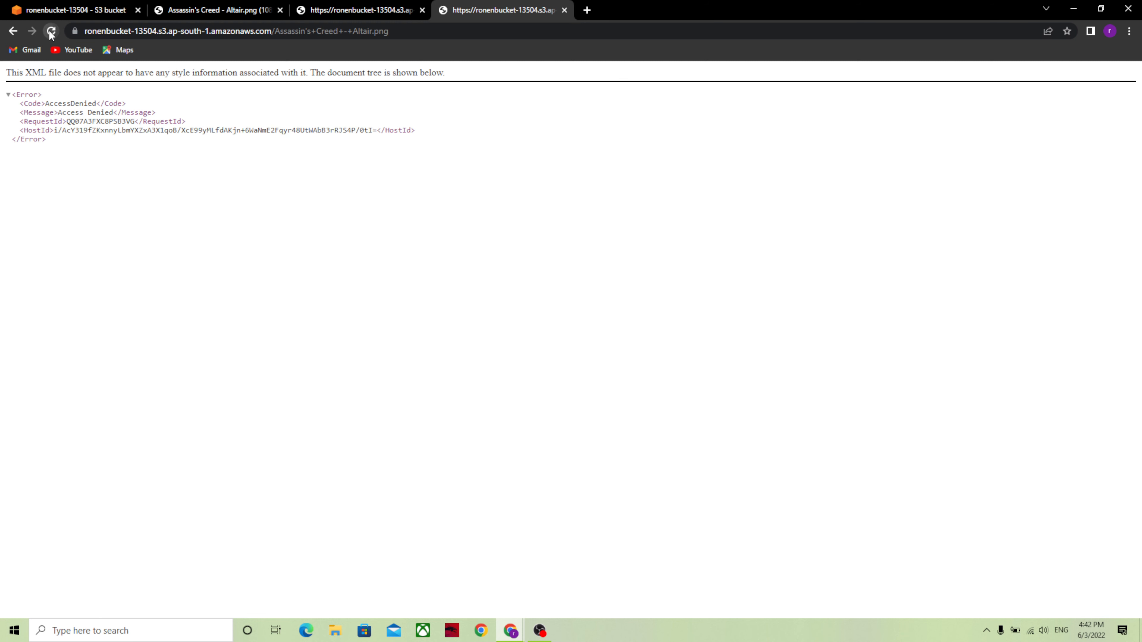
click(51, 31)
click(51, 31)
click(51, 31)
click(51, 31)
click(51, 31)
click(51, 31)
click(51, 31)
click(50, 31)
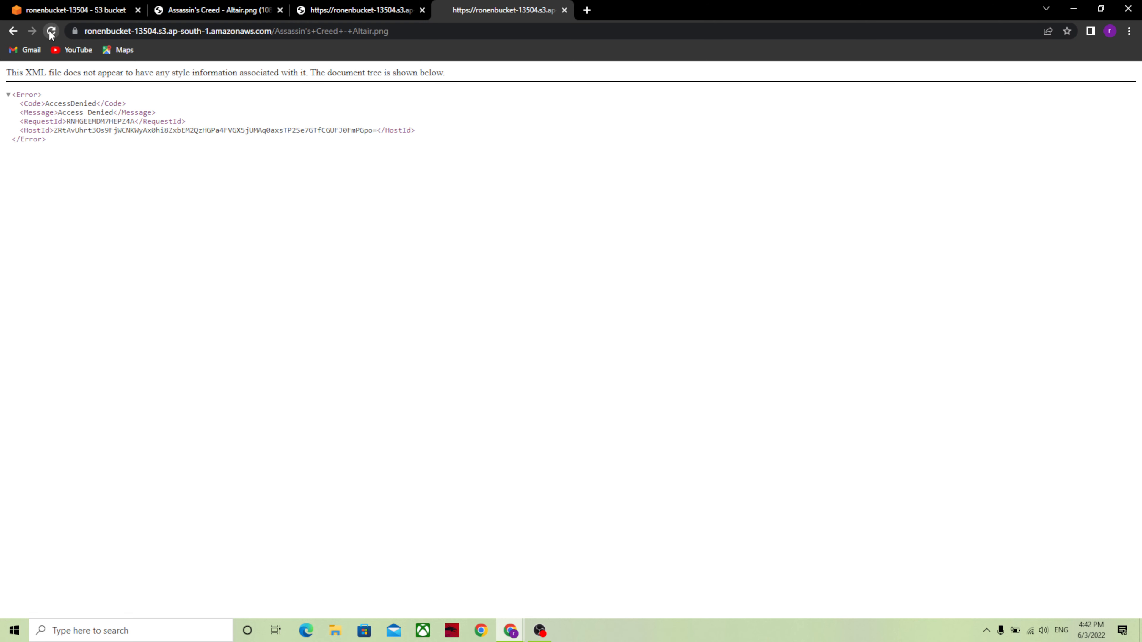
click(51, 31)
Step: Return to the bucket's permissions, dismiss the notification, and review the public access, bucket policy and Object Ownership settings
click(341, 14)
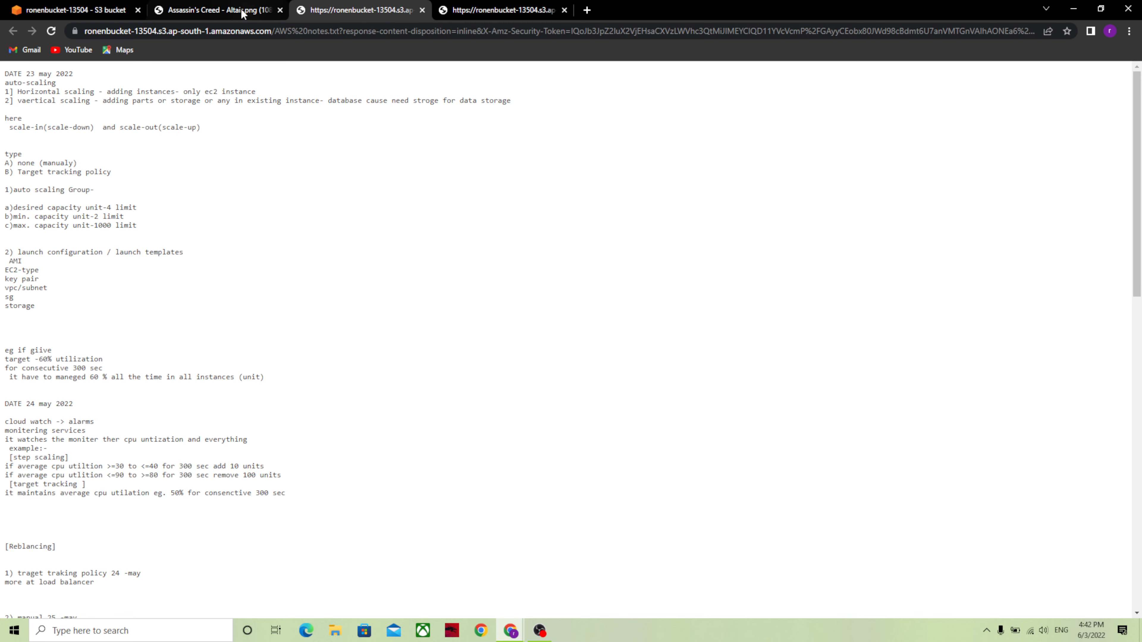
click(77, 14)
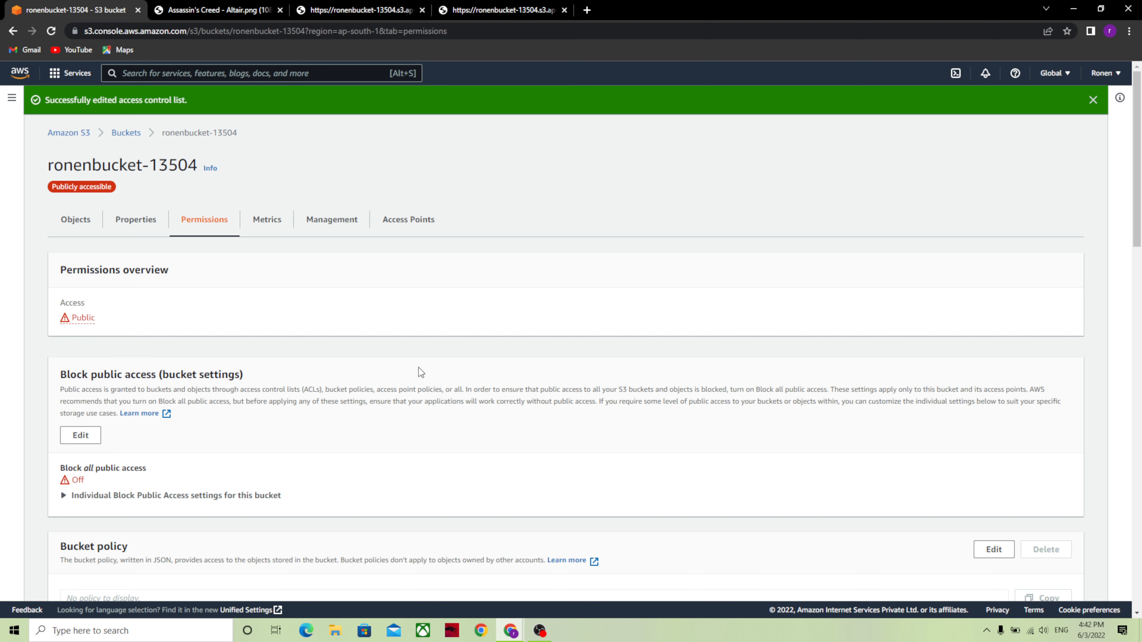
scroll(419, 369, down, 10)
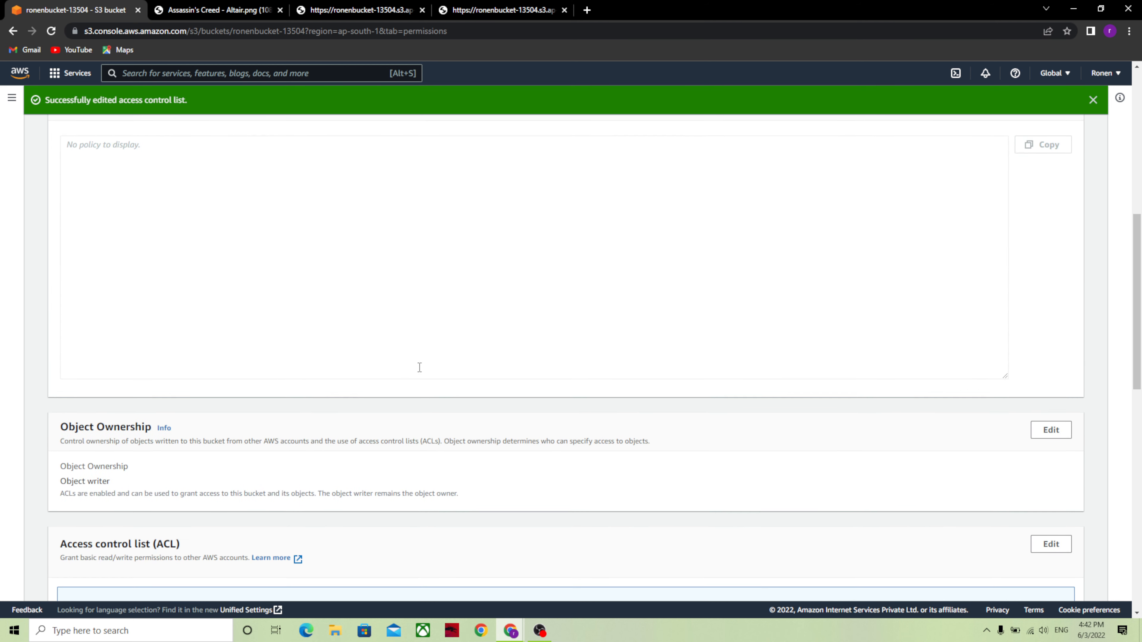
scroll(419, 368, down, 3)
scroll(419, 368, up, 13)
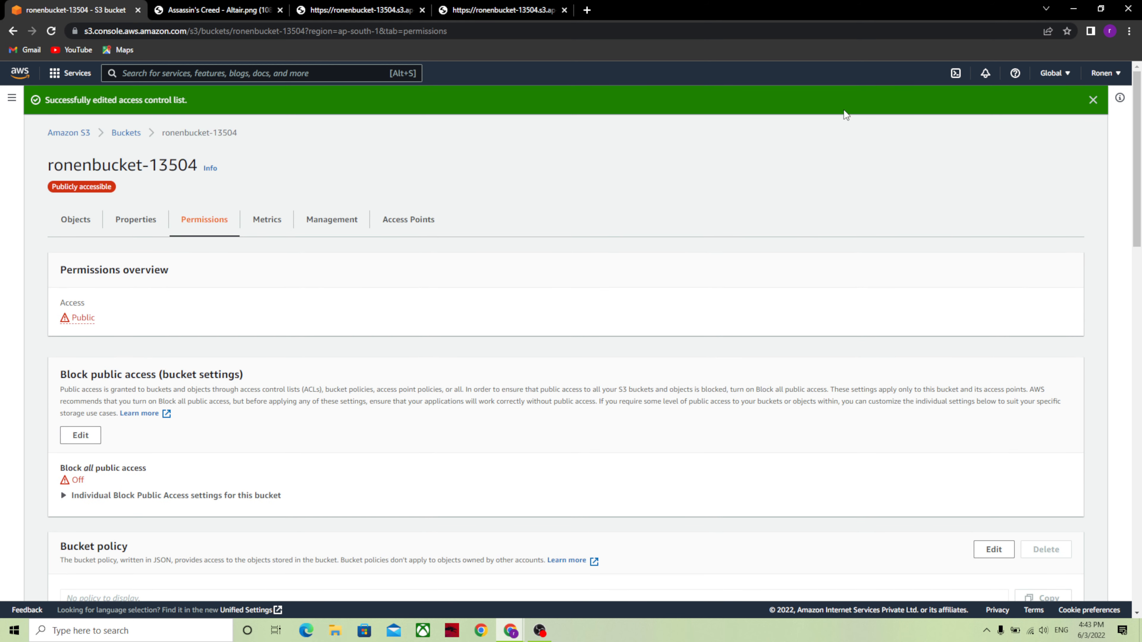
click(1093, 100)
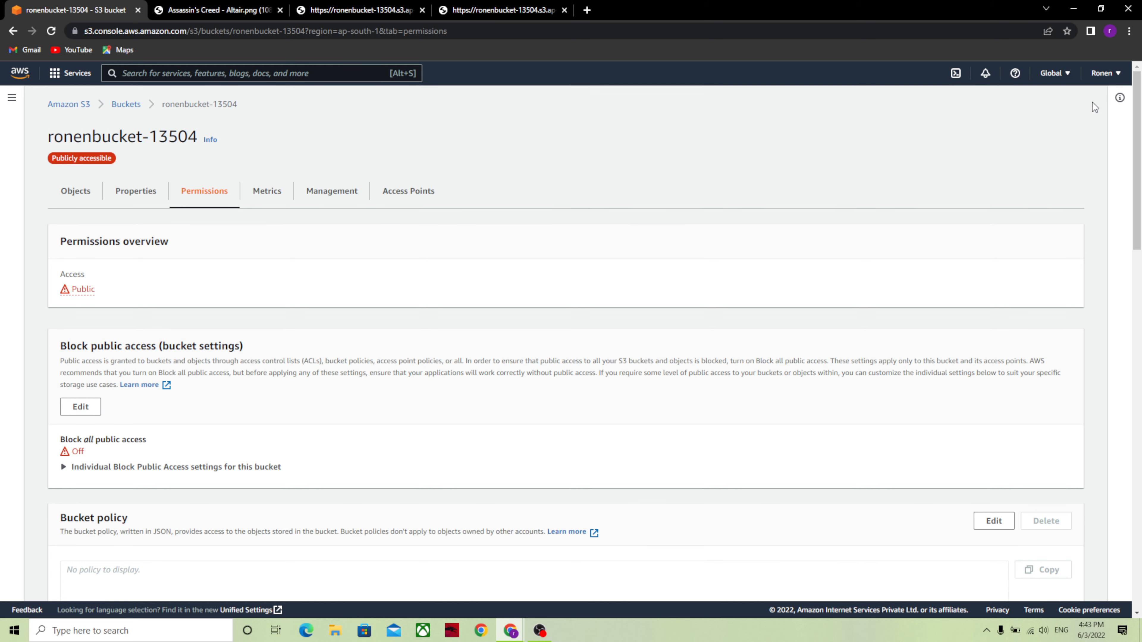
scroll(449, 237, down, 6)
scroll(449, 237, up, 4)
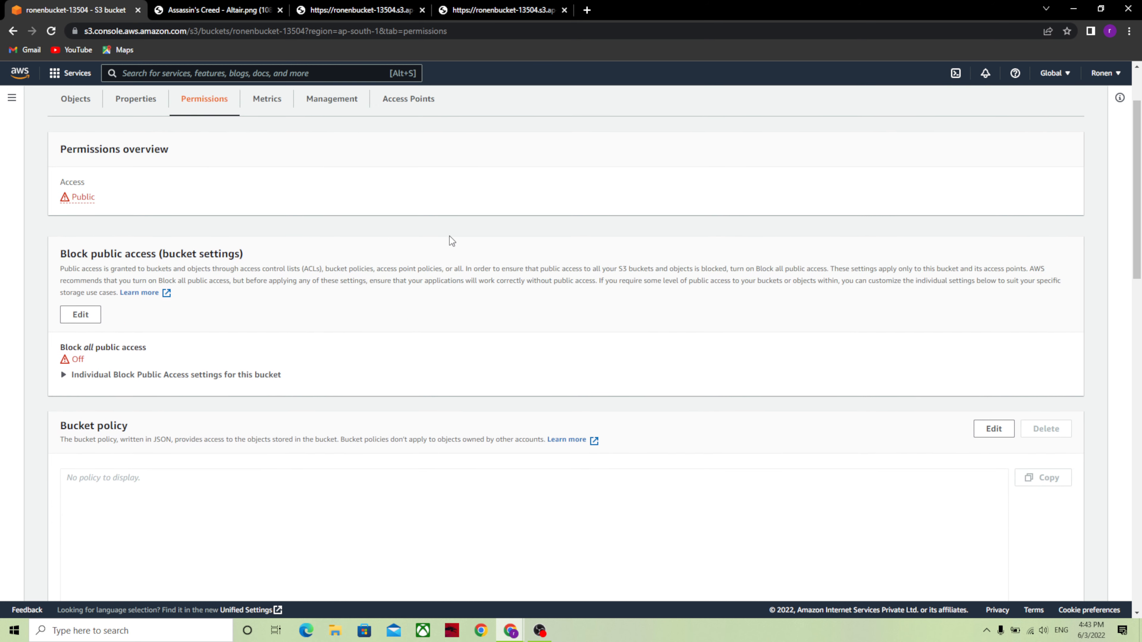
scroll(450, 237, down, 4)
scroll(450, 235, up, 2)
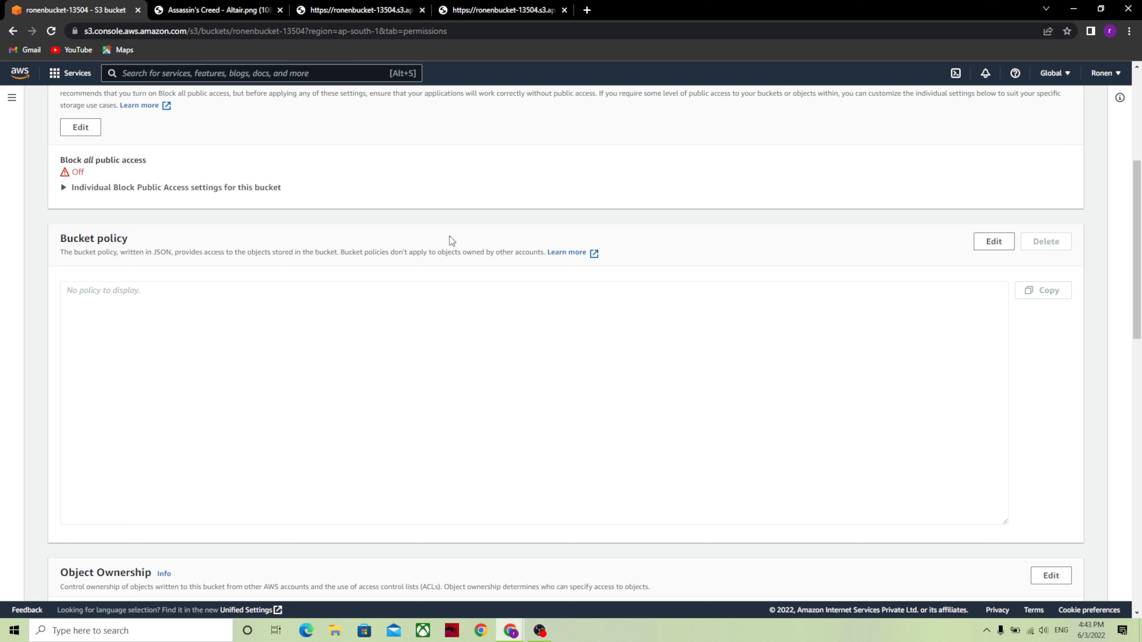
scroll(450, 236, up, 2)
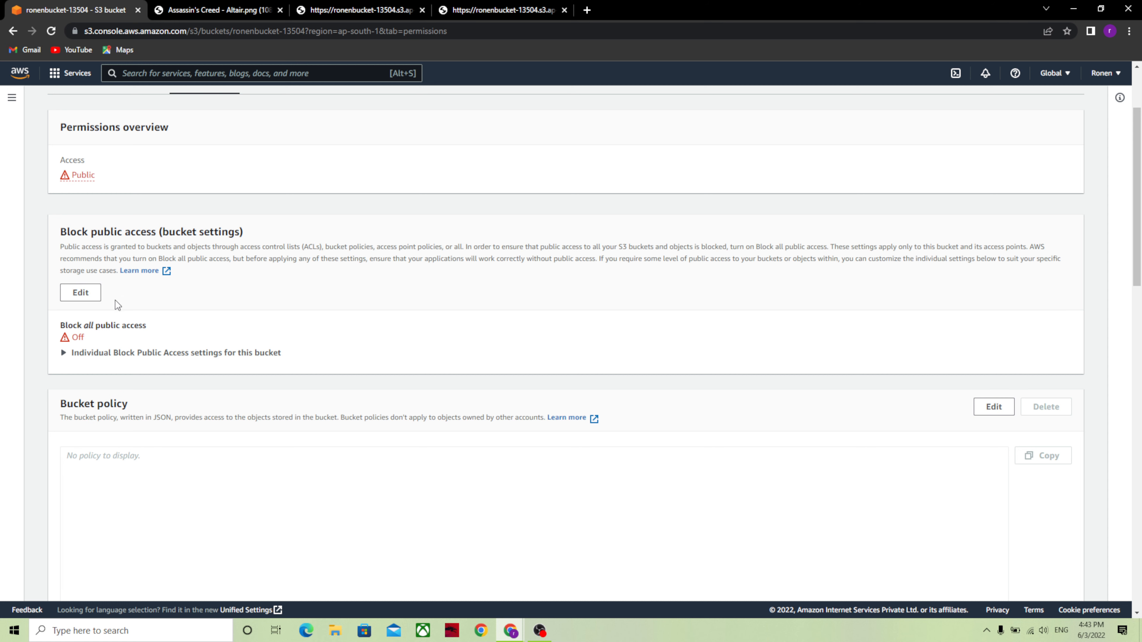
scroll(210, 354, down, 4)
scroll(210, 355, down, 7)
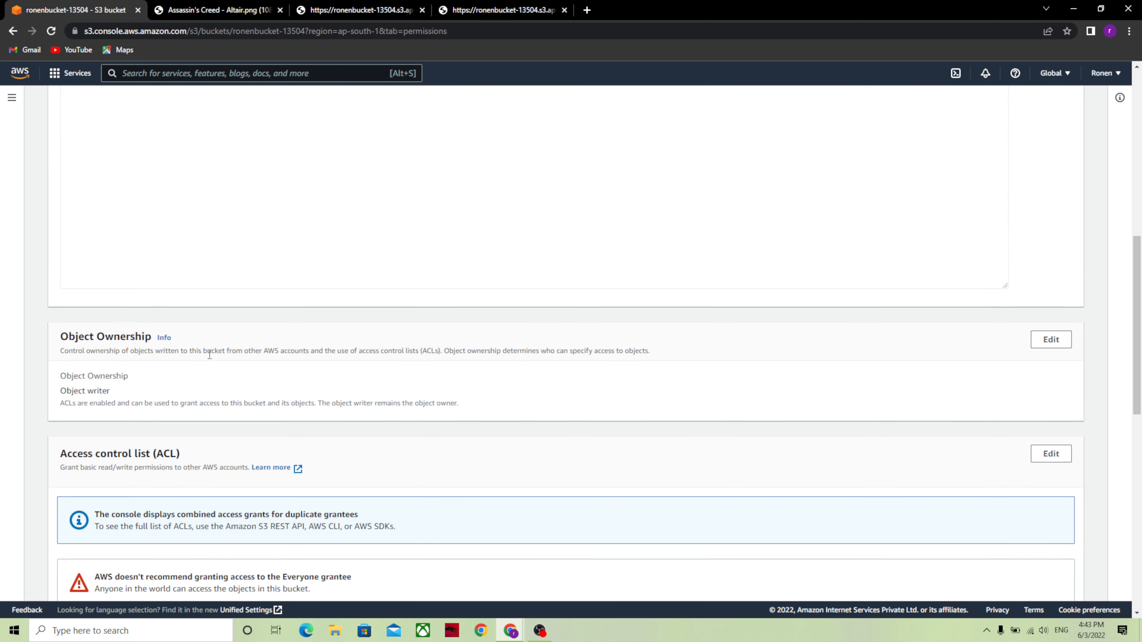
scroll(208, 358, up, 1)
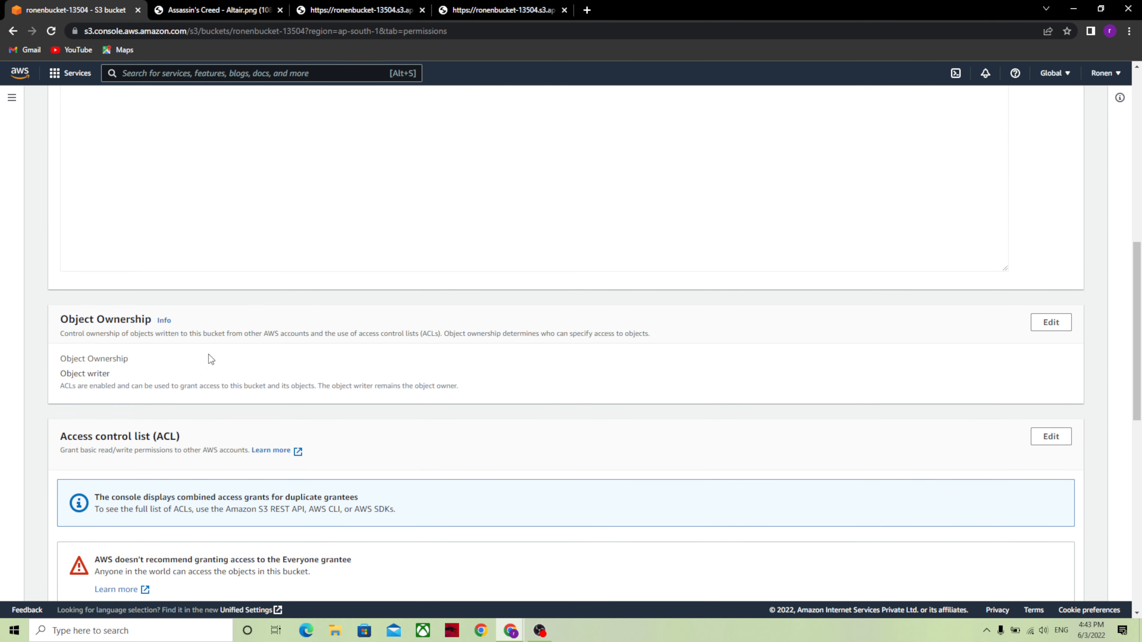
scroll(209, 358, up, 9)
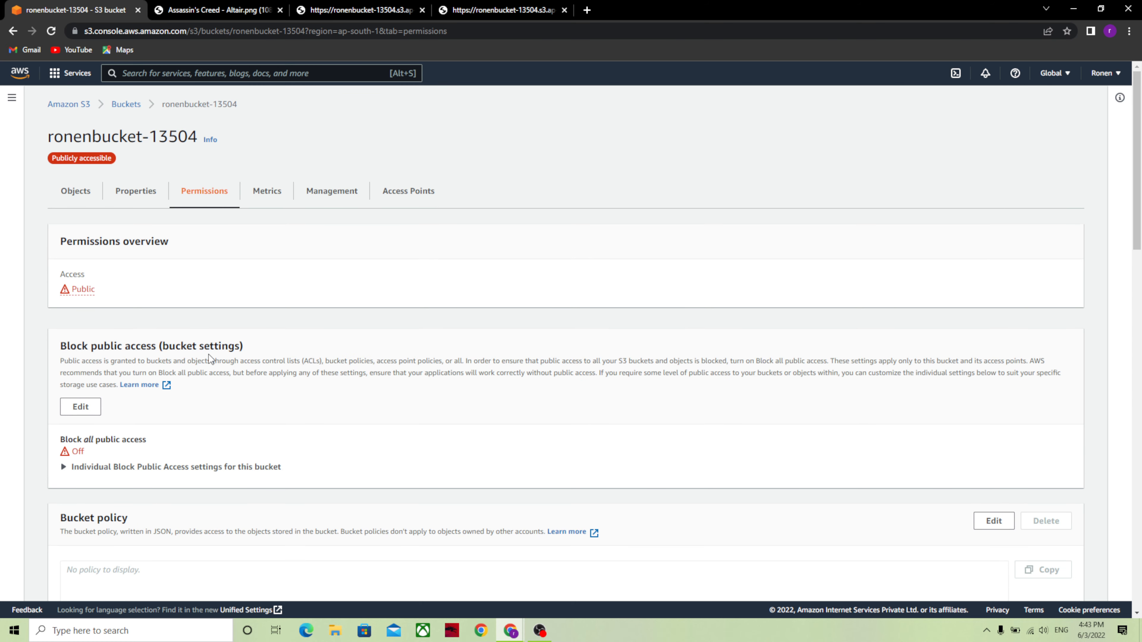
scroll(208, 354, down, 2)
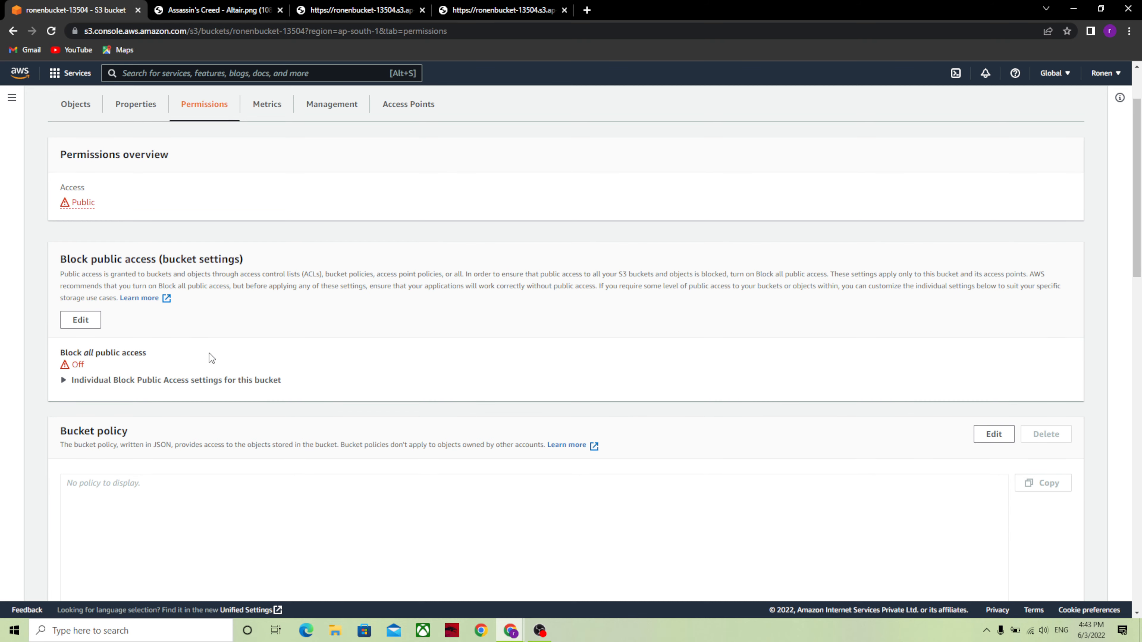
scroll(209, 355, up, 2)
scroll(209, 354, down, 1)
scroll(208, 353, down, 1)
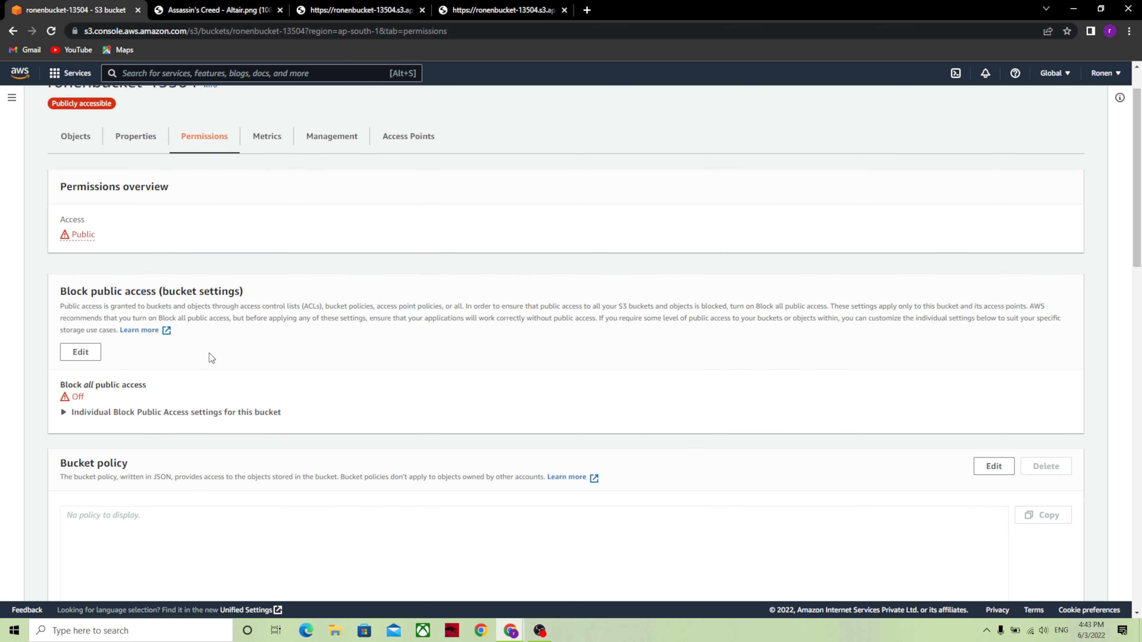
scroll(208, 354, up, 2)
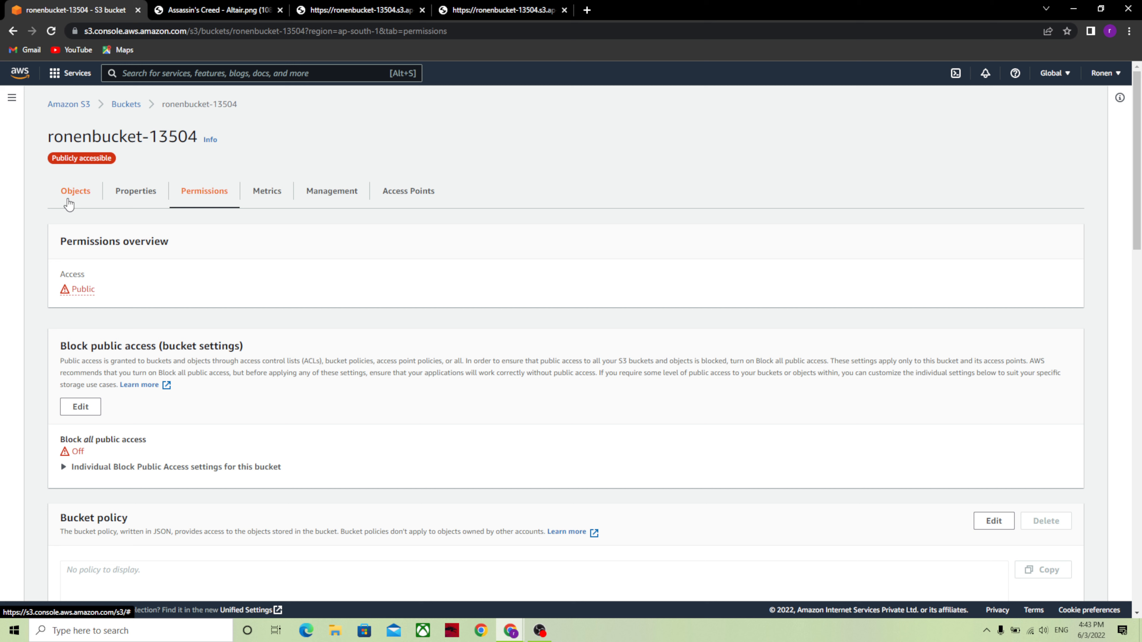
Step: Examine the access control list's grants for each grantee and the cross-origin resource sharing section
scroll(69, 204, down, 10)
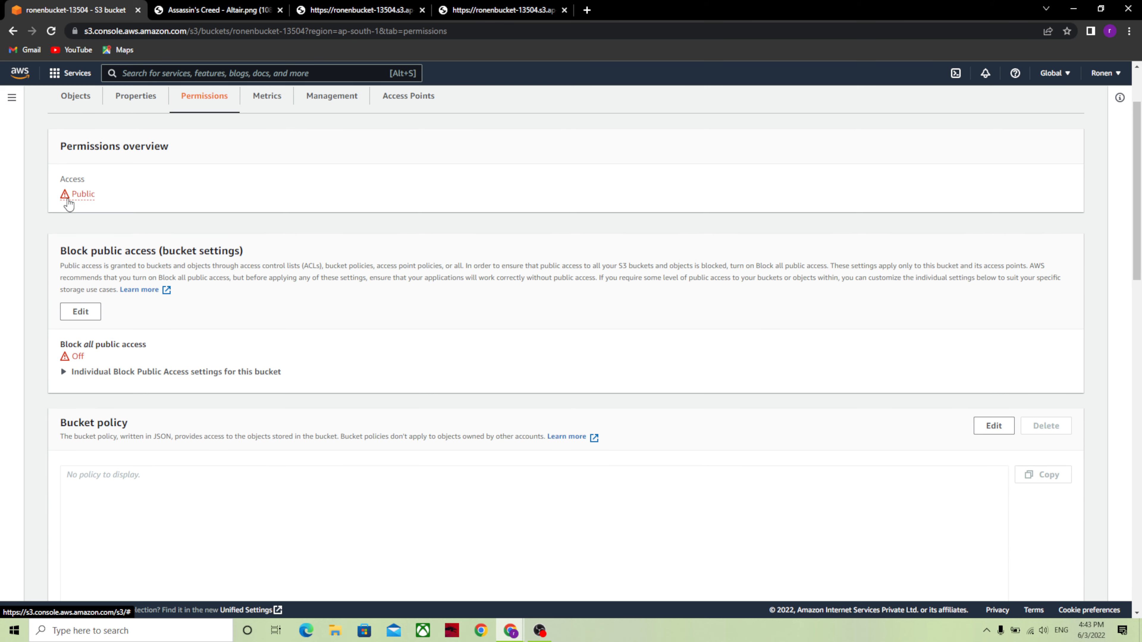
scroll(68, 198, down, 3)
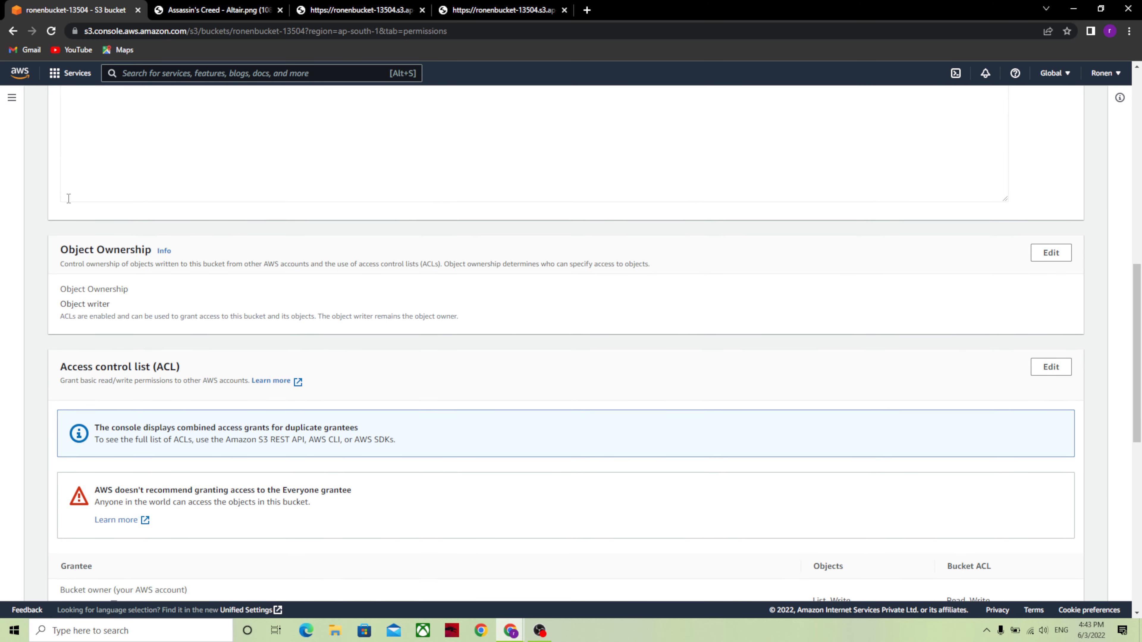
scroll(68, 198, down, 3)
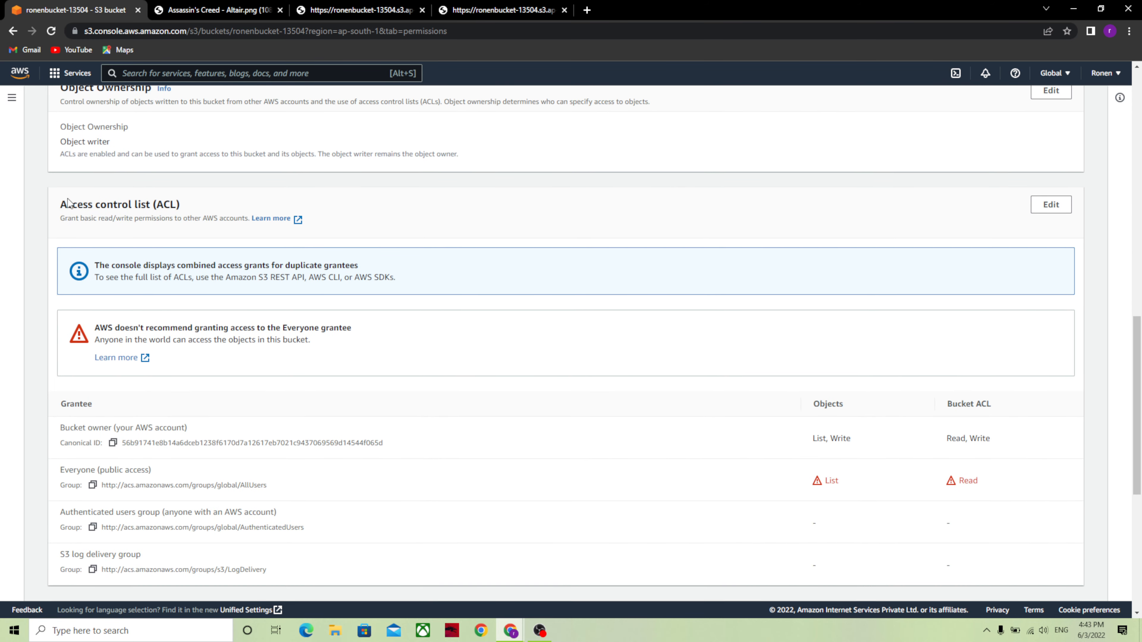
scroll(68, 198, down, 1)
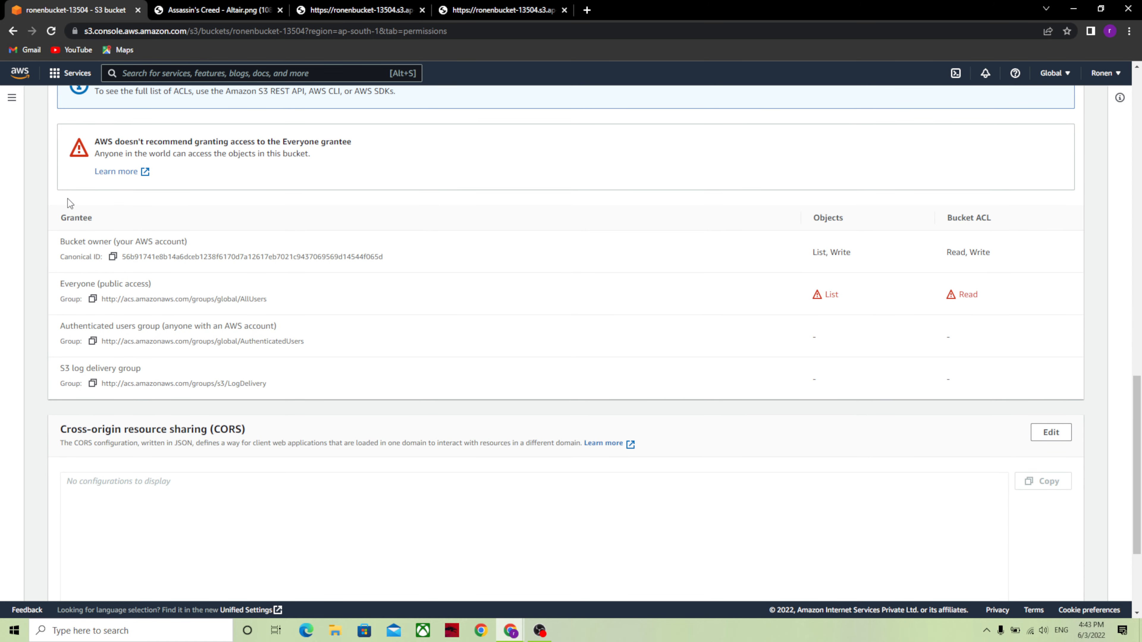
scroll(68, 199, down, 1)
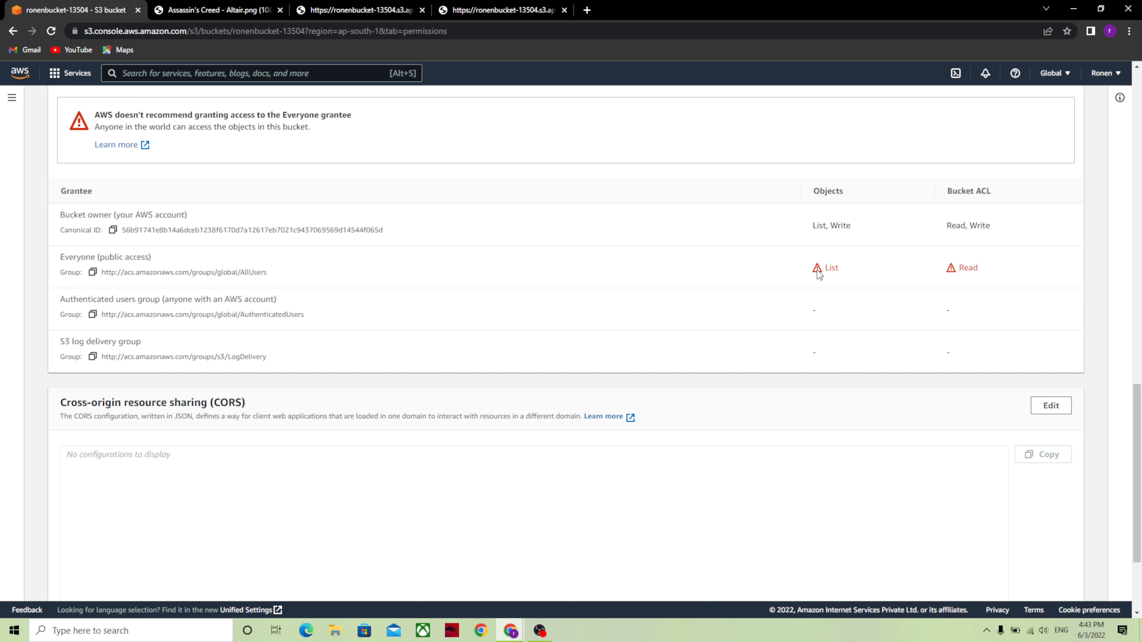
scroll(817, 269, down, 1)
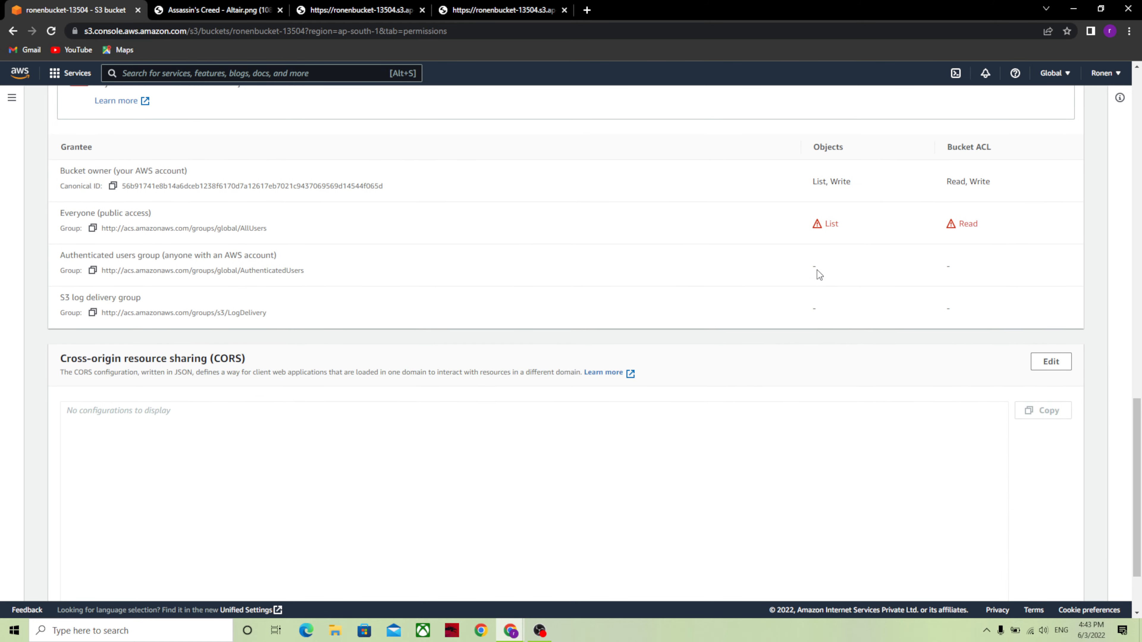
scroll(818, 270, down, 2)
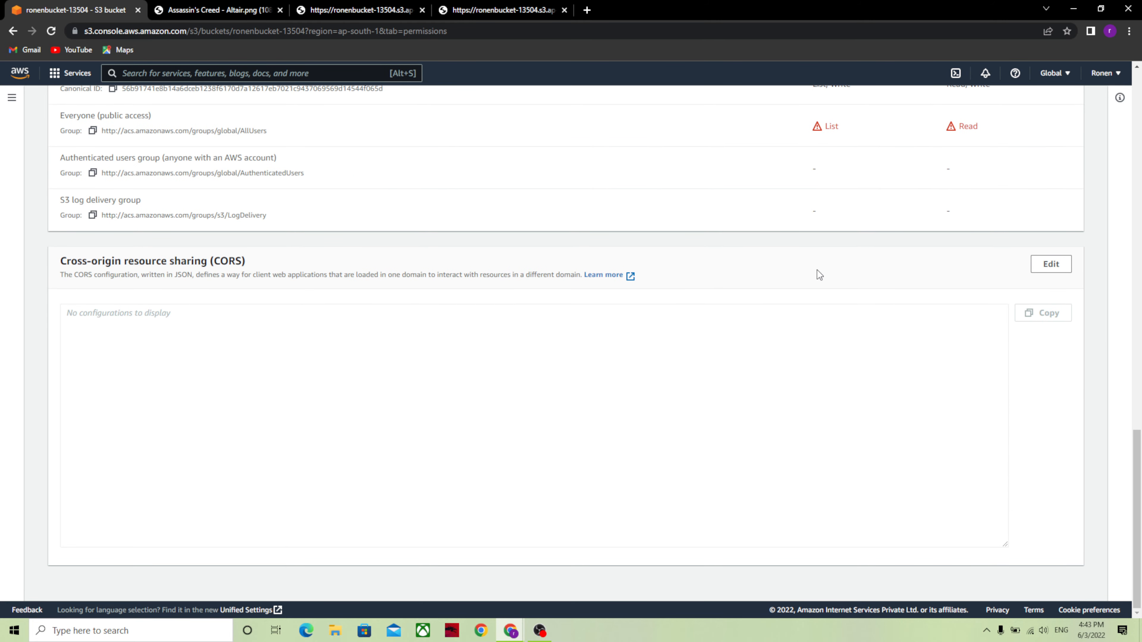
scroll(447, 308, up, 20)
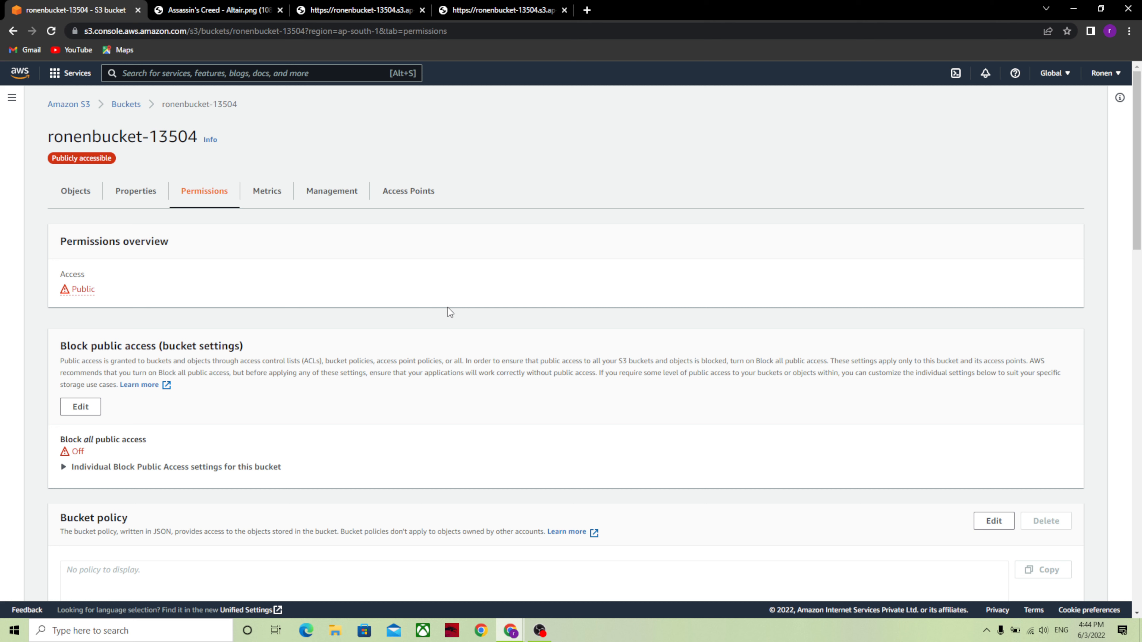
Step: Copy the object URL of "Assassin's Creed - Altair.png" from the bucket's objects and test it in a new browser tab
click(71, 191)
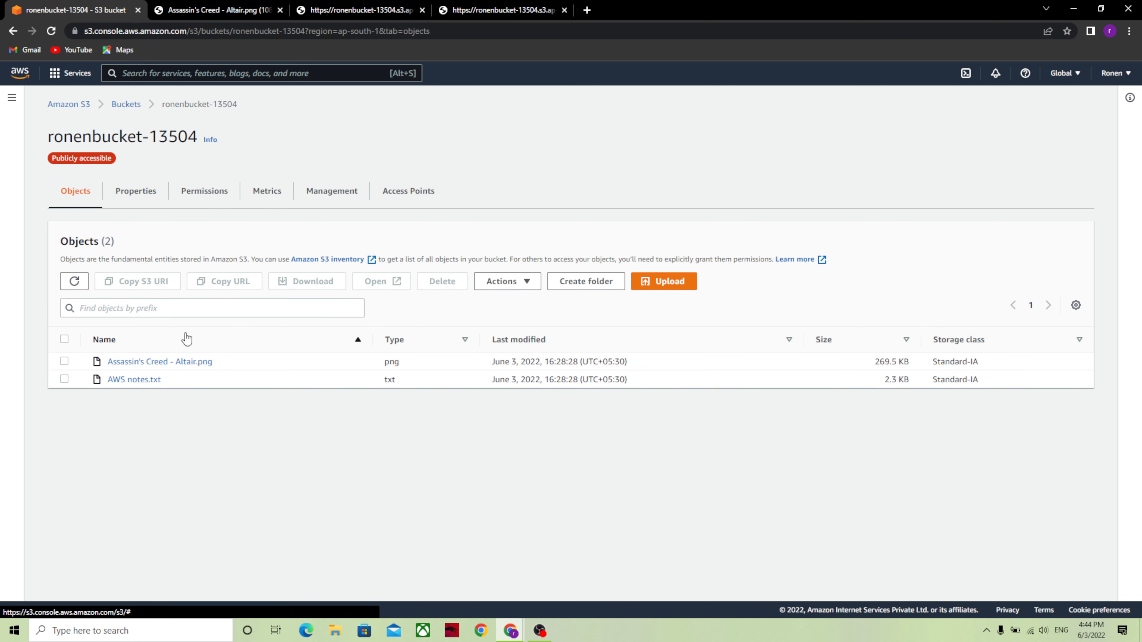
click(66, 363)
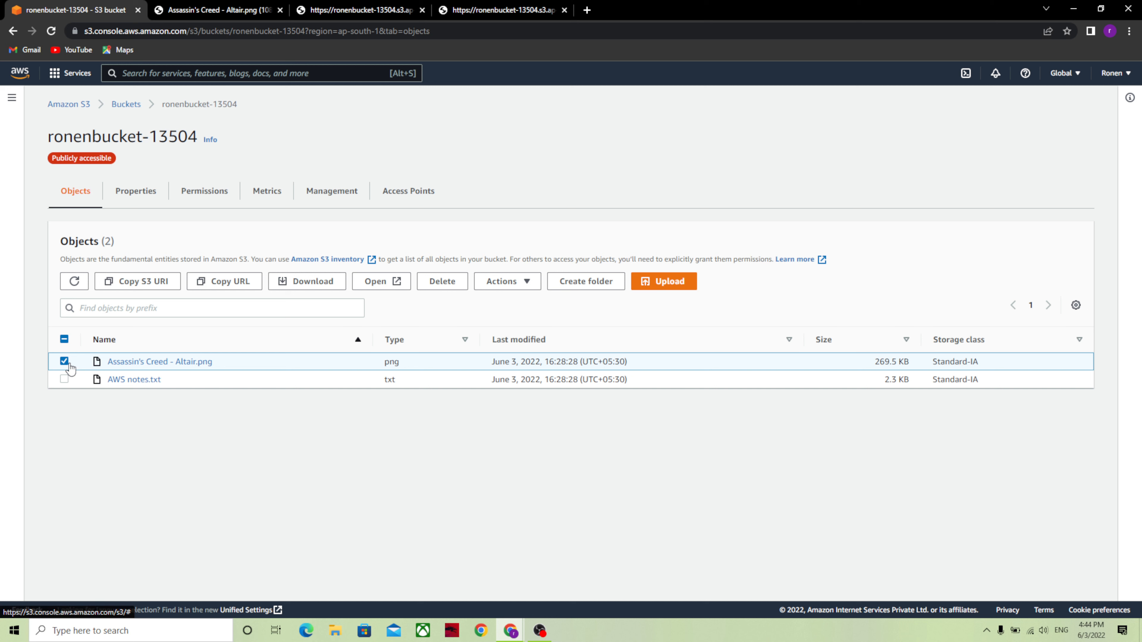
click(249, 290)
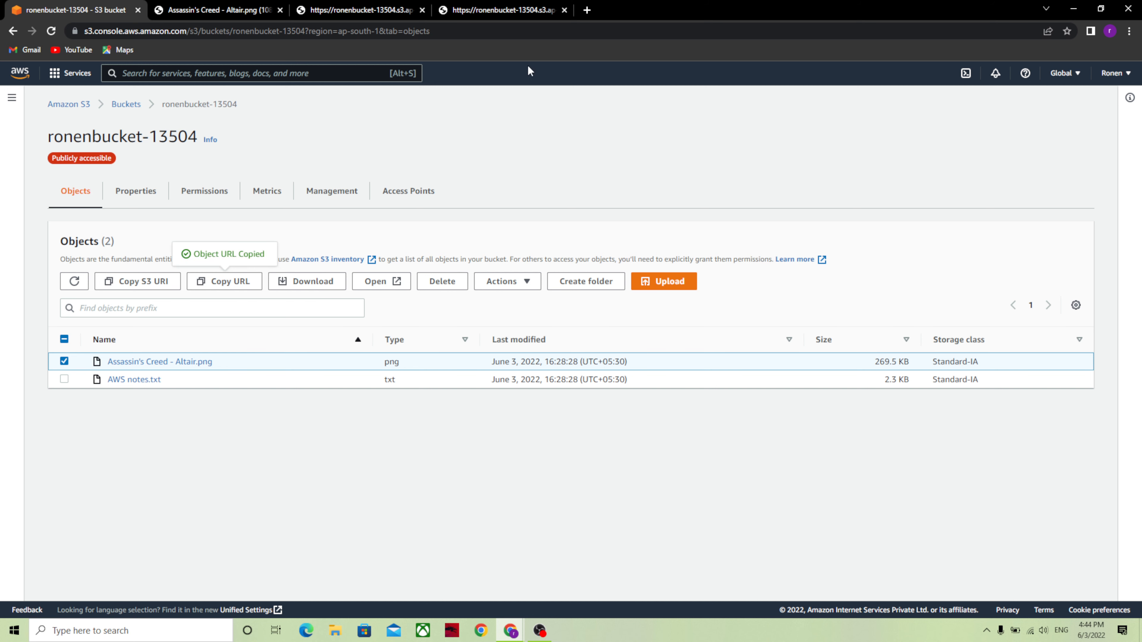
click(587, 10)
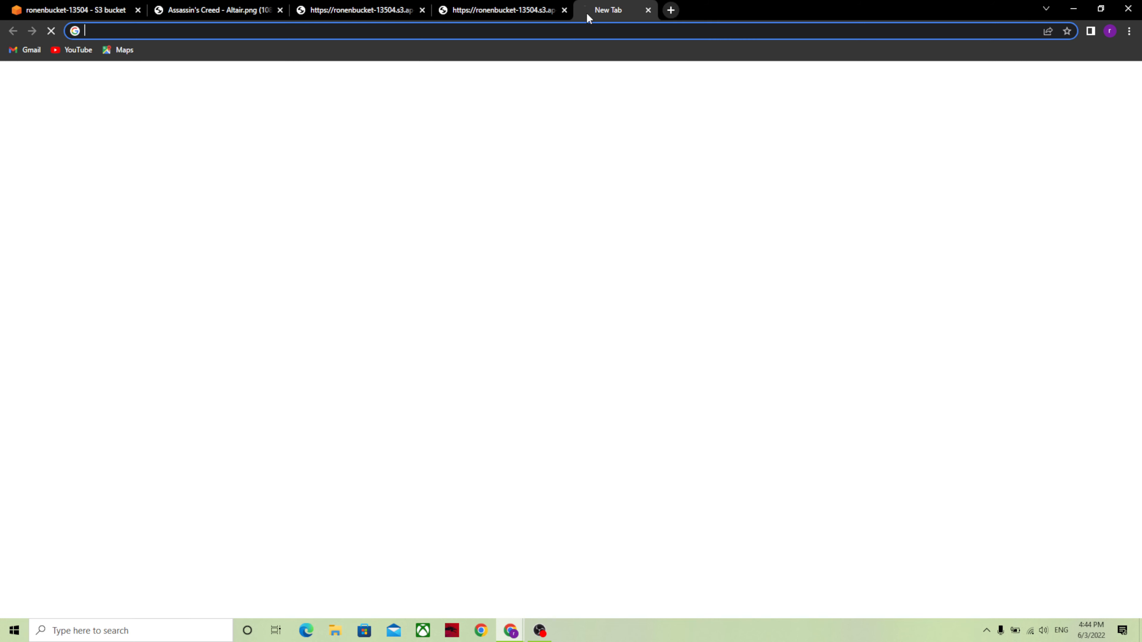
click(553, 32)
right_click(552, 35)
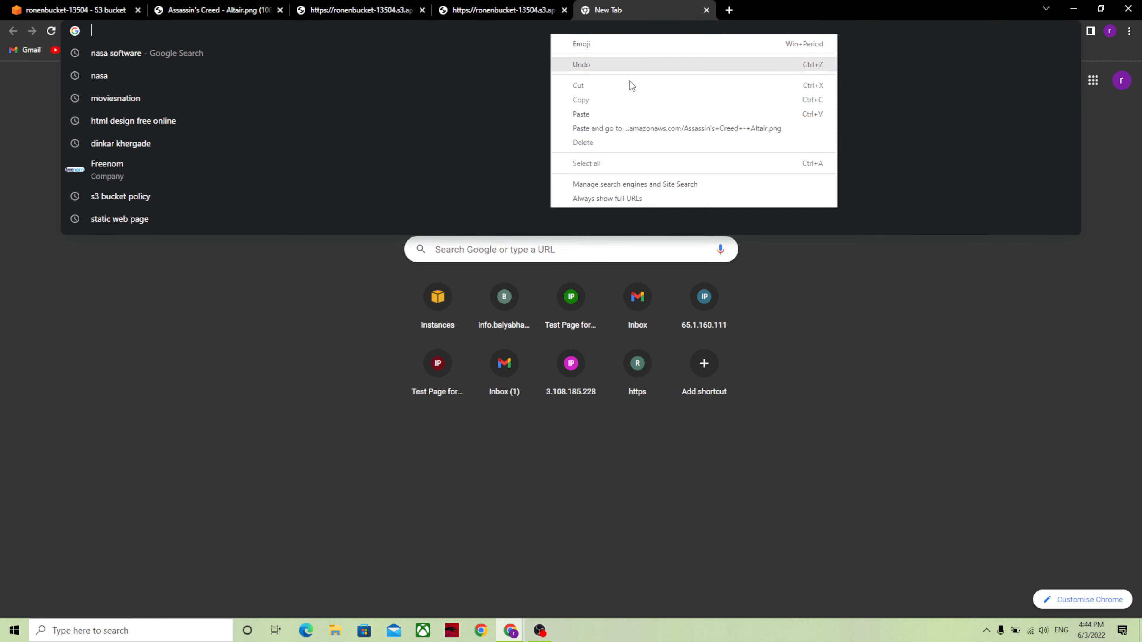
click(641, 128)
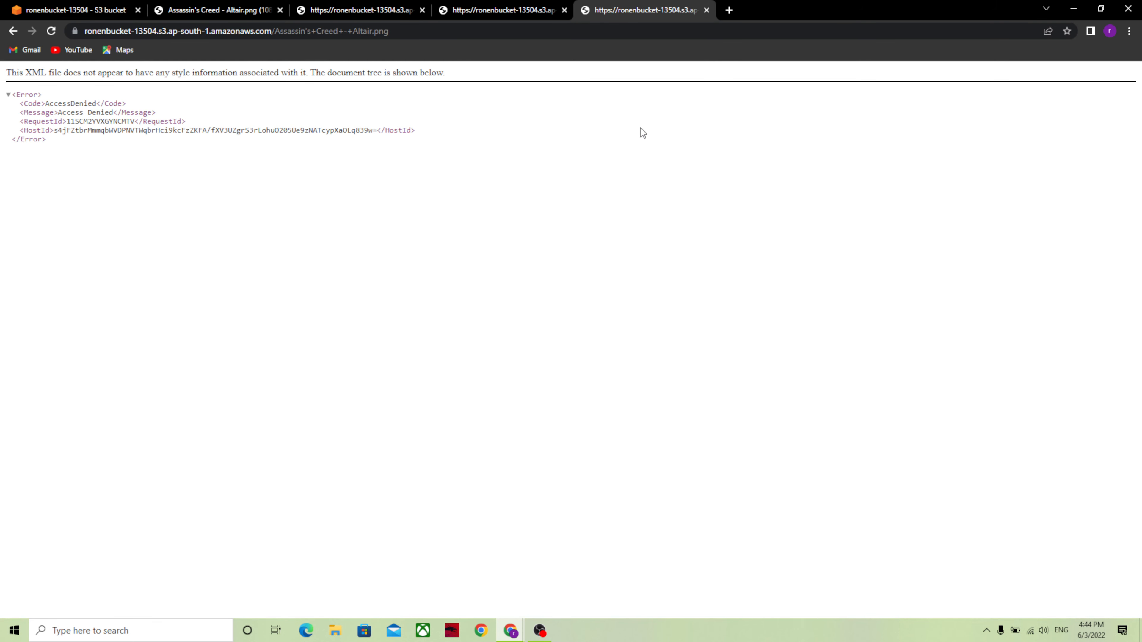
click(707, 10)
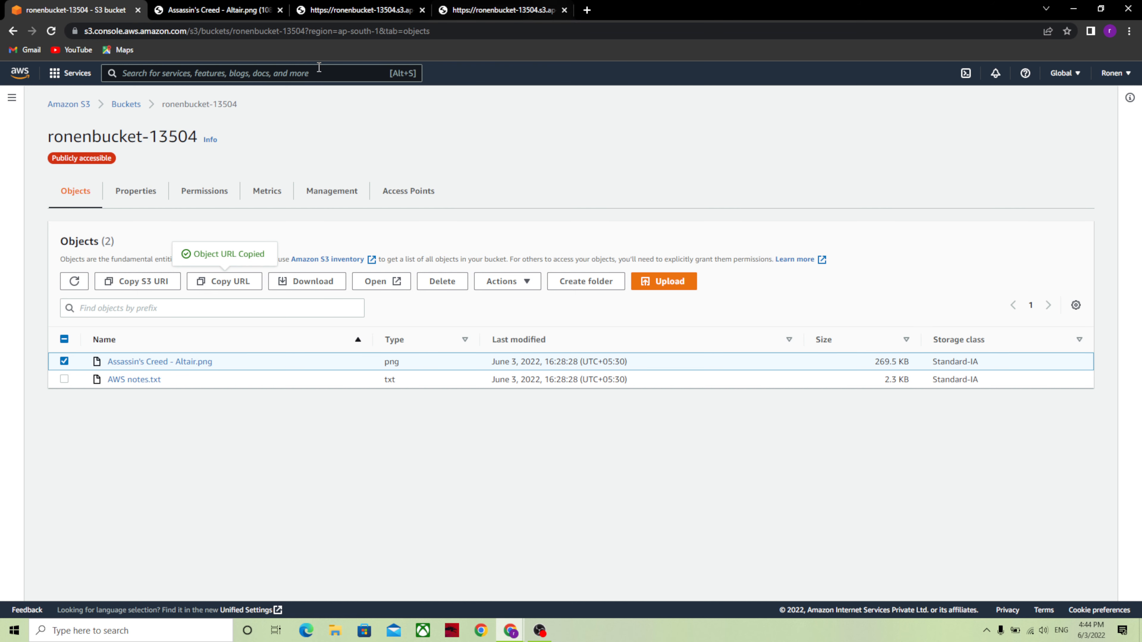
Step: Refresh the bucket page, copy the URL of "Assassin's Creed - Altair.png" again, and reload its already open object page
click(52, 32)
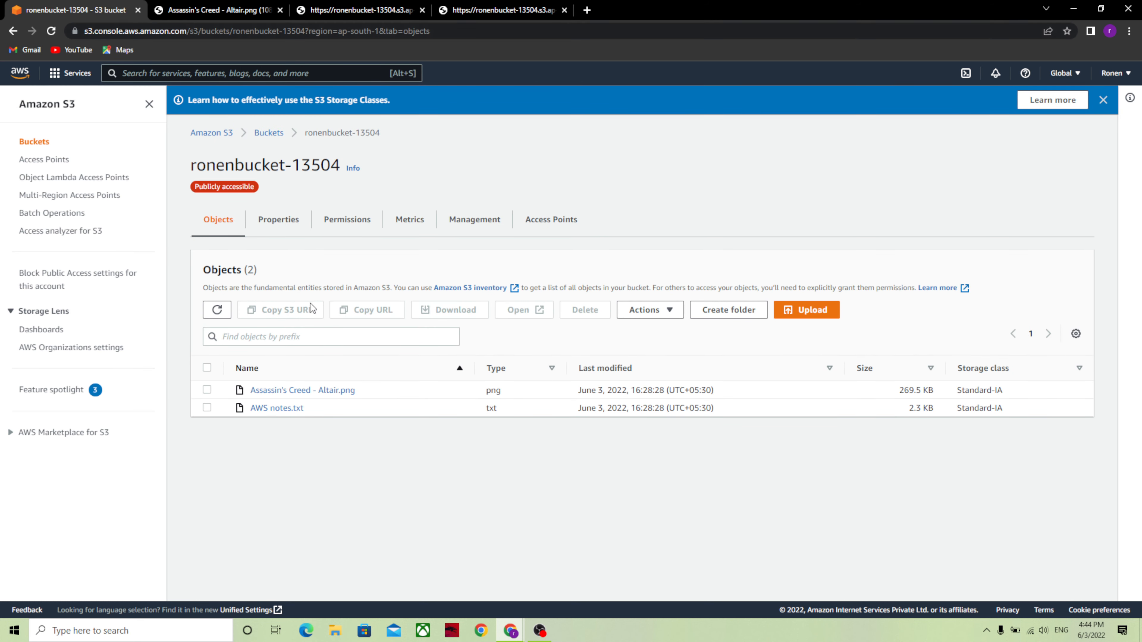
click(207, 390)
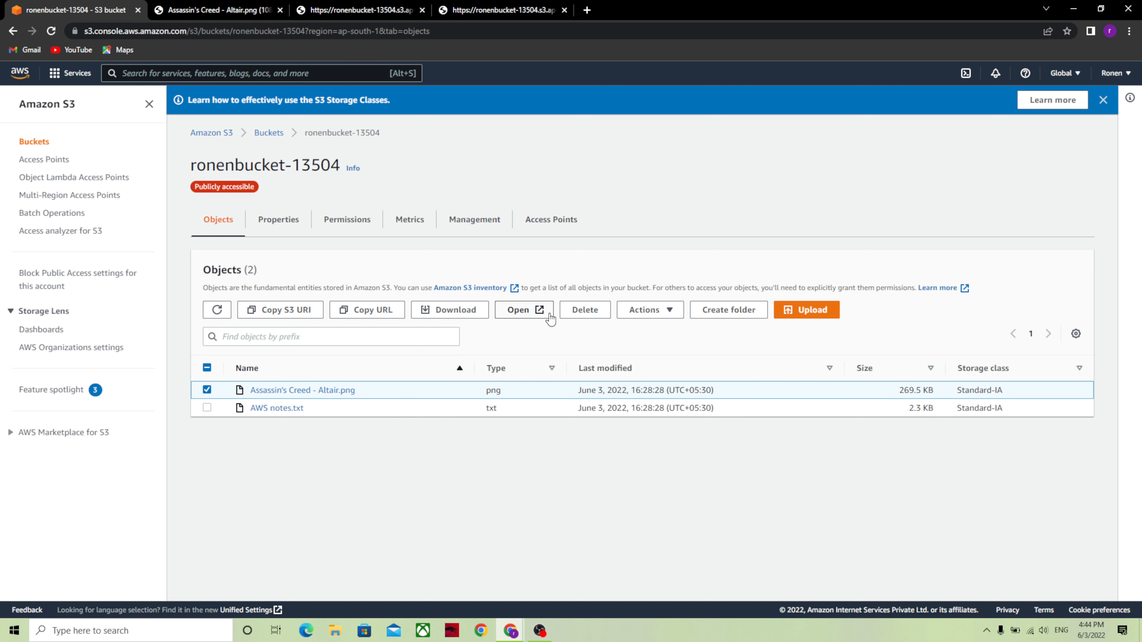
click(394, 316)
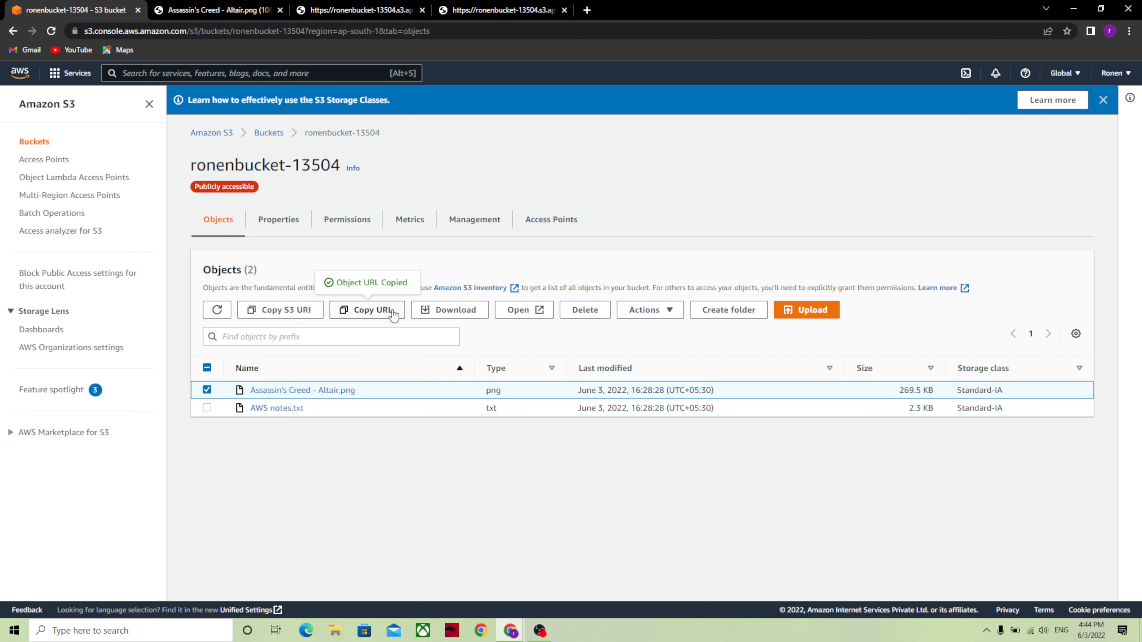
click(504, 10)
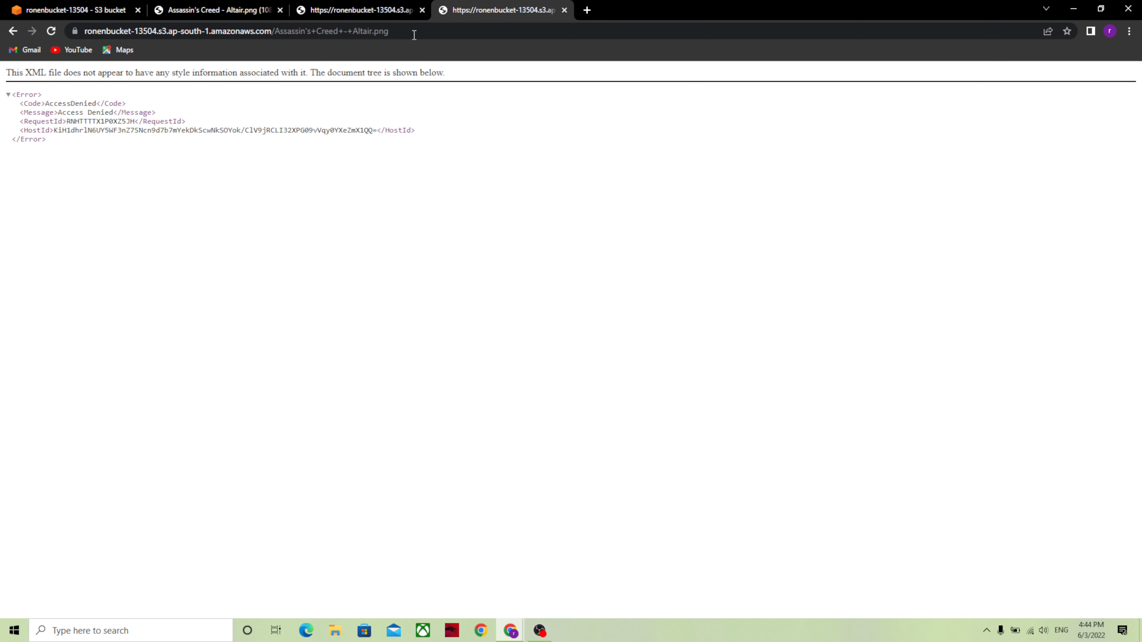
click(512, 31)
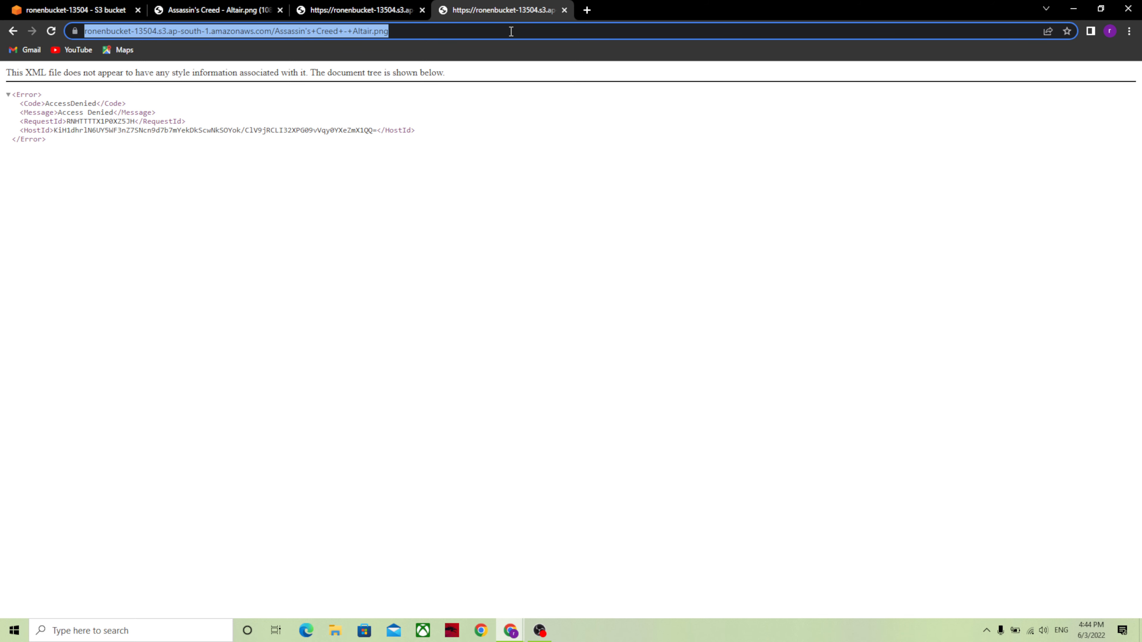
click(511, 31)
key(Return)
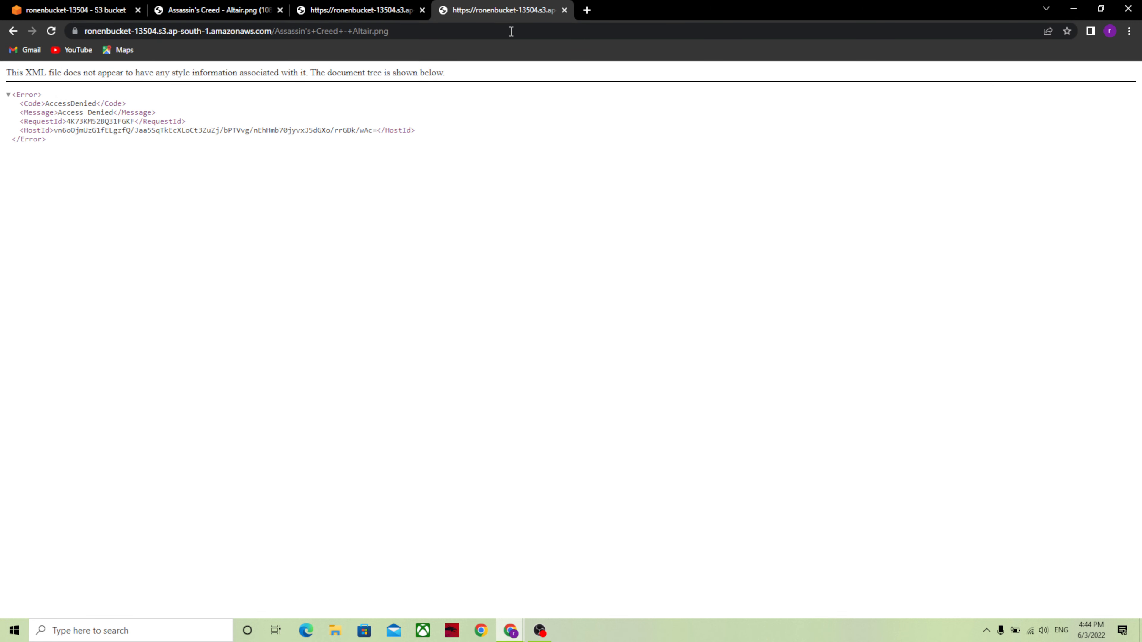
Step: Close the leftover object tabs, keeping only the bucket's object list open in the maximized browser window
double_click(565, 10)
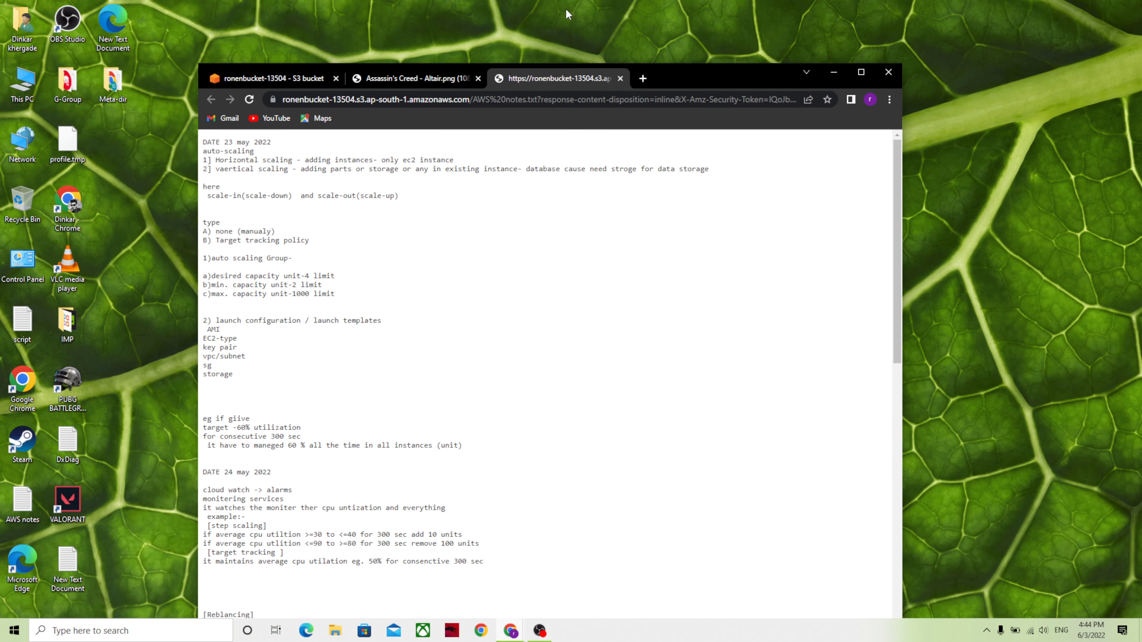
click(861, 73)
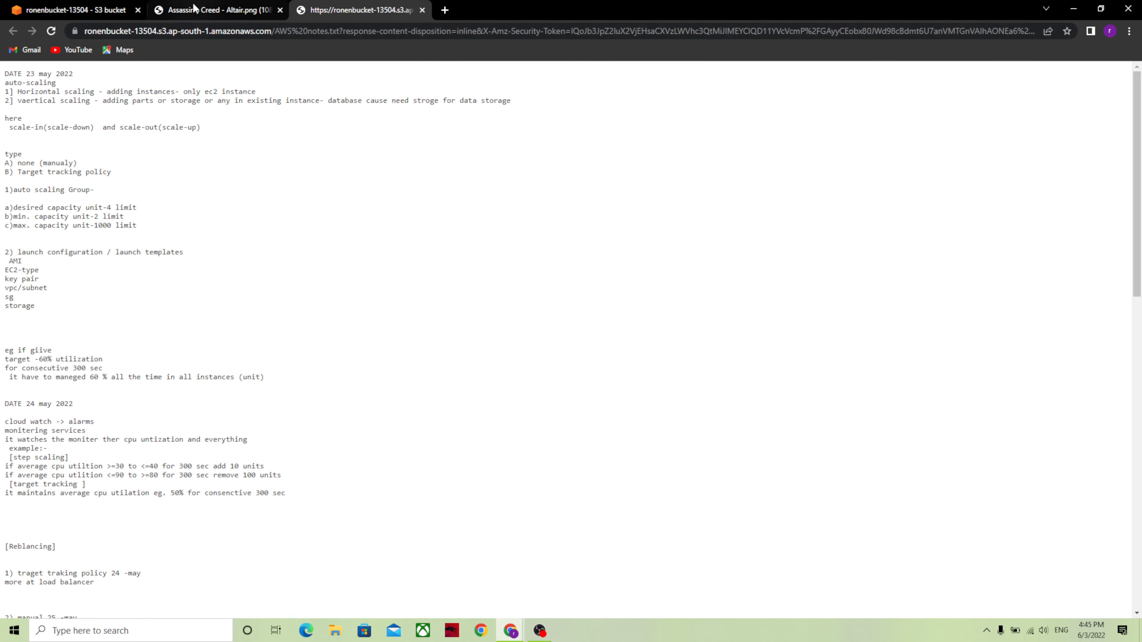
click(186, 10)
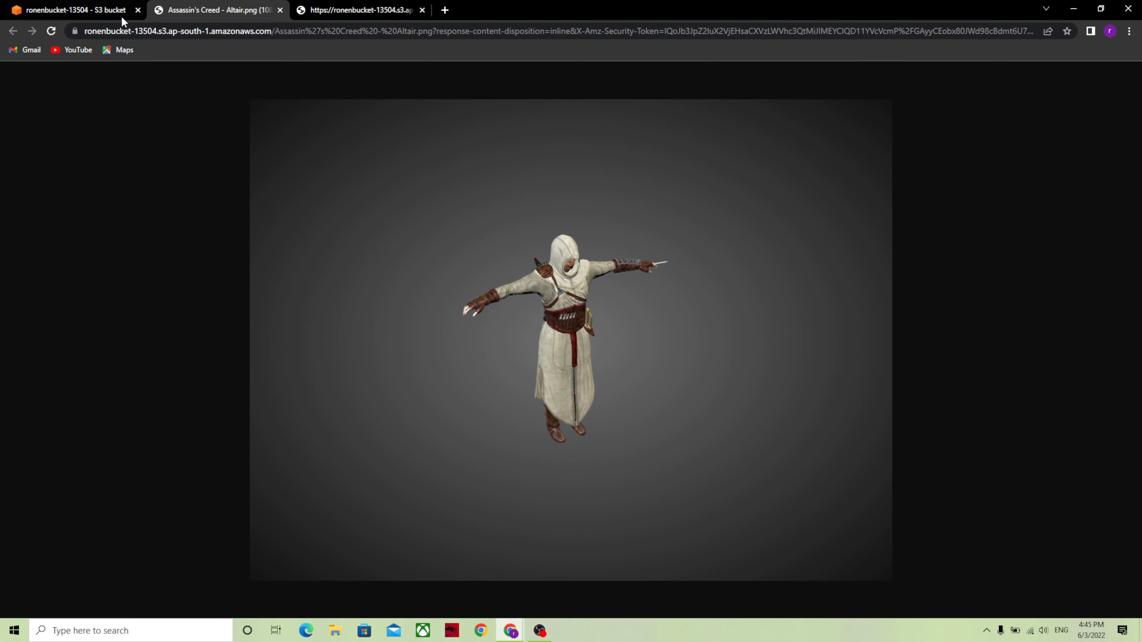
click(103, 13)
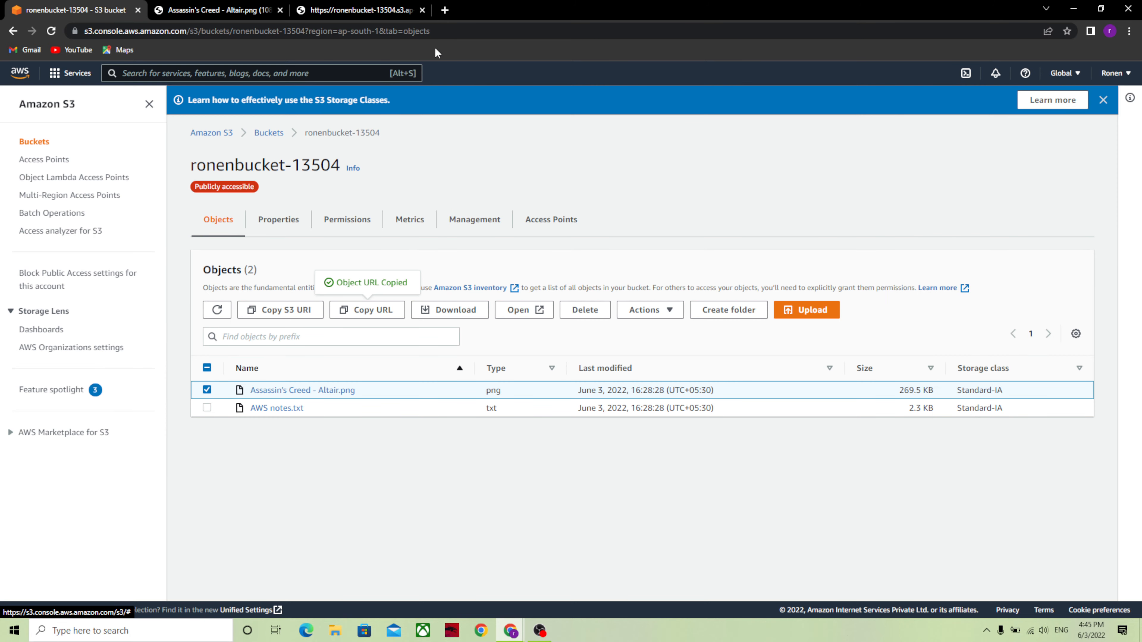
click(280, 10)
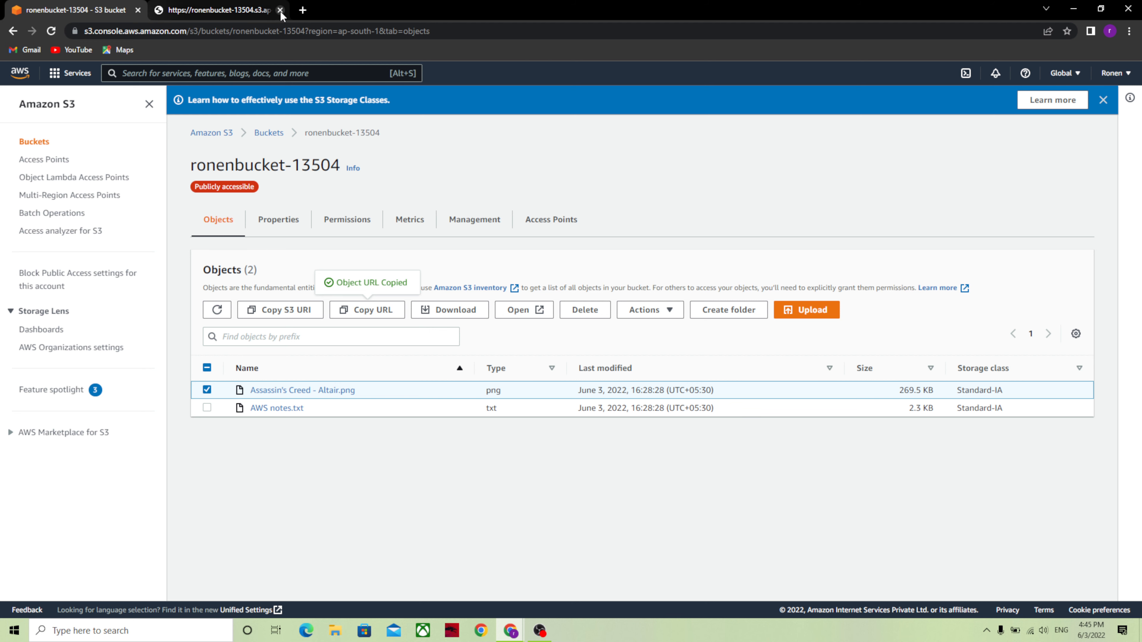
click(280, 10)
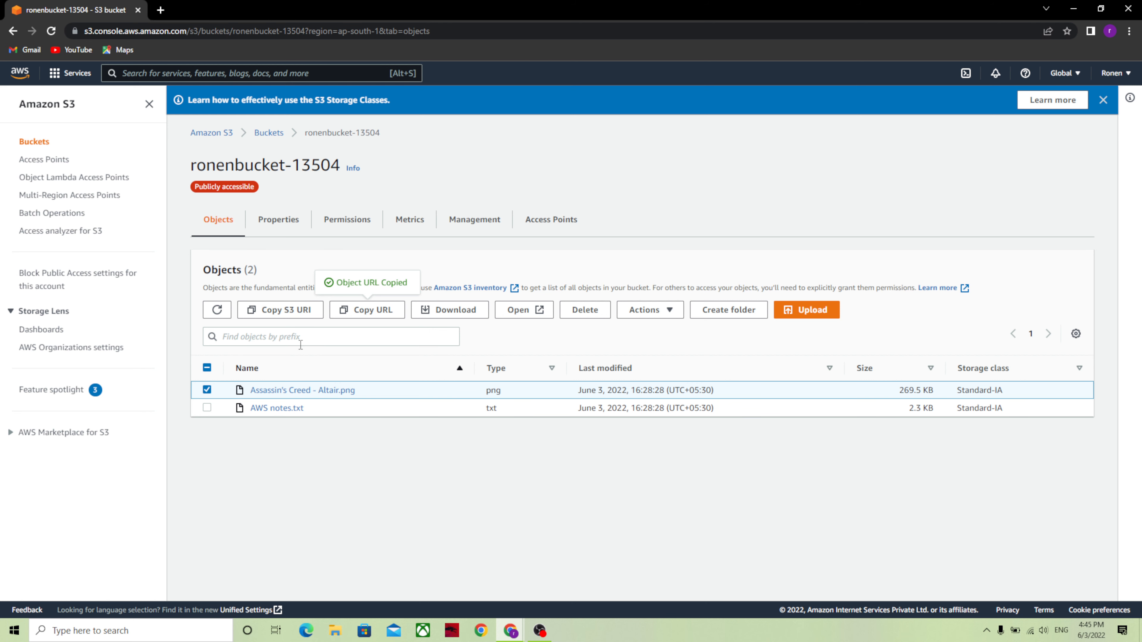
Step: Make "Assassin's Creed - Altair.png" public using ACL, review the specified objects in the status report, and close it
click(661, 311)
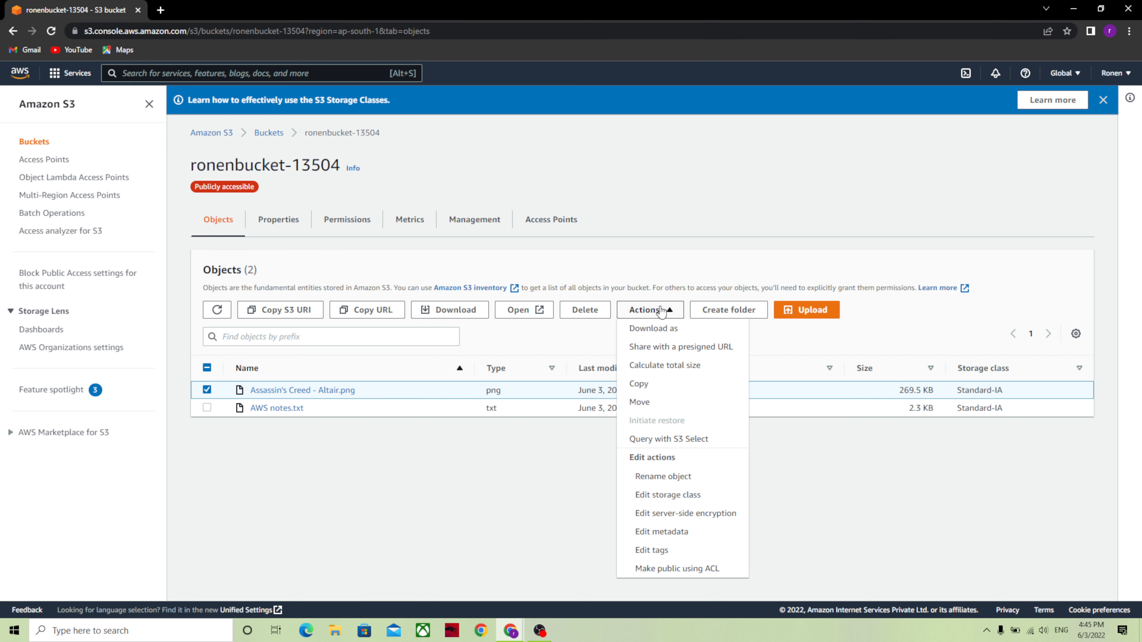
click(664, 568)
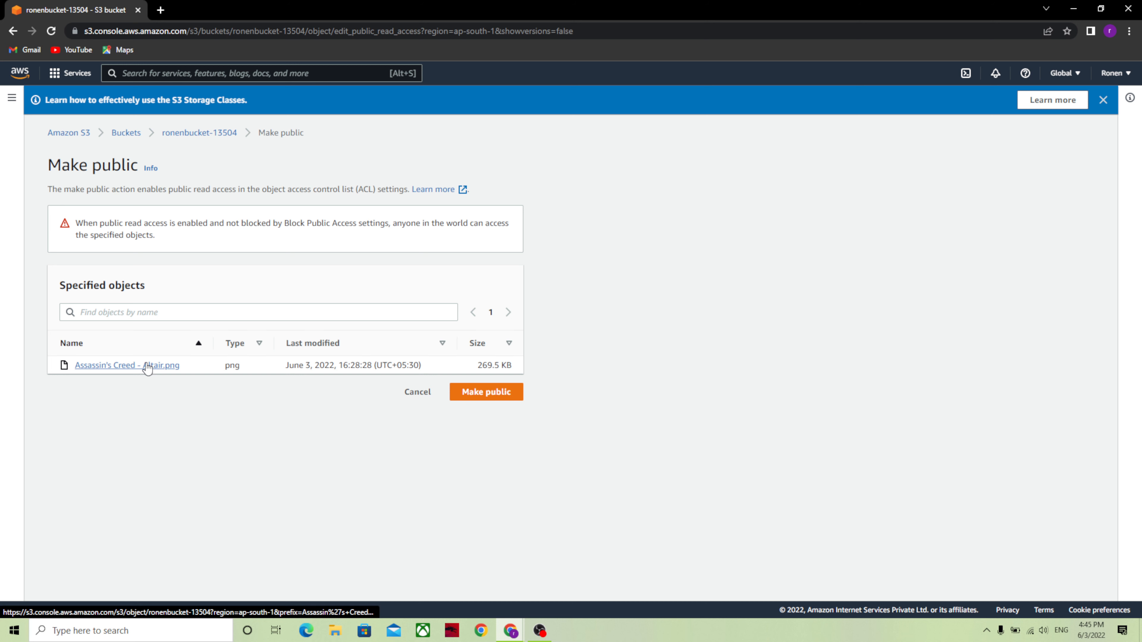
click(488, 400)
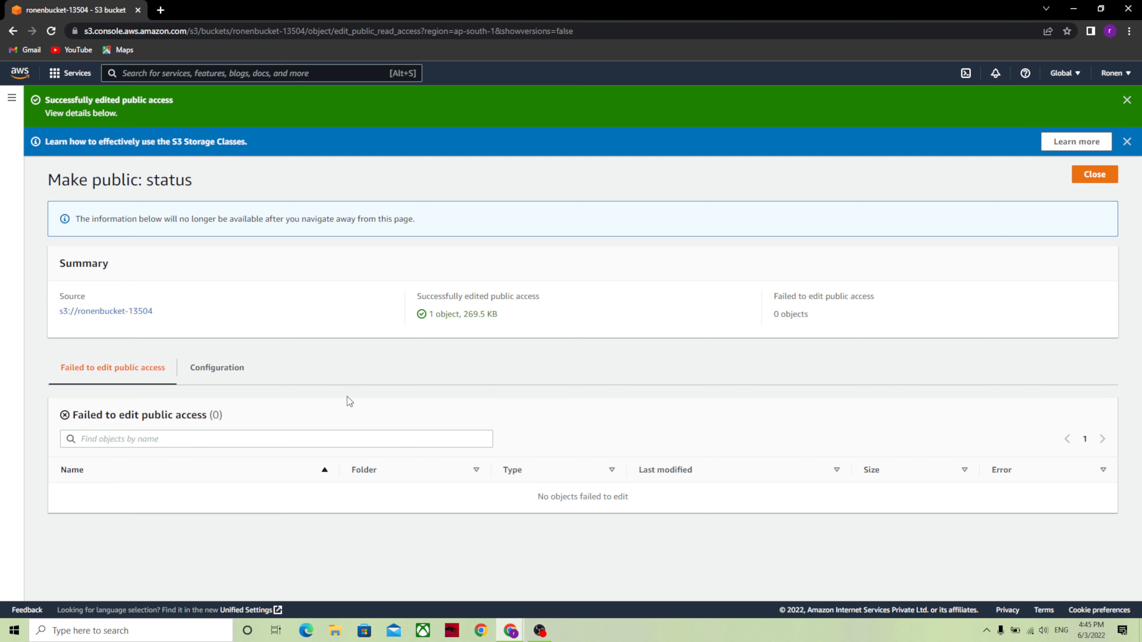
click(238, 386)
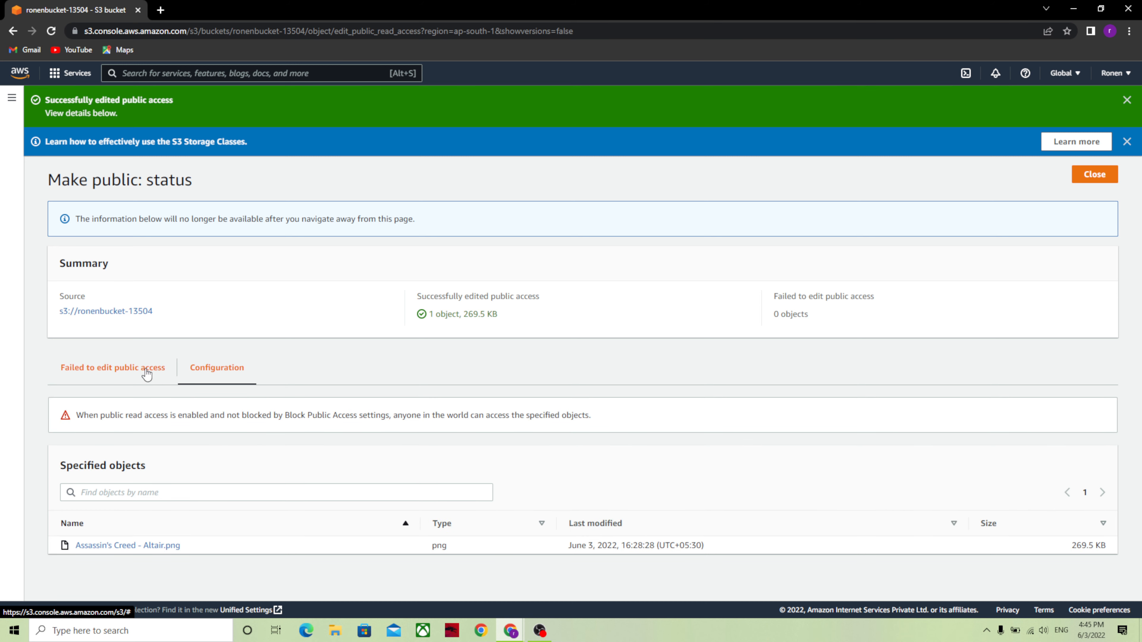
click(1102, 176)
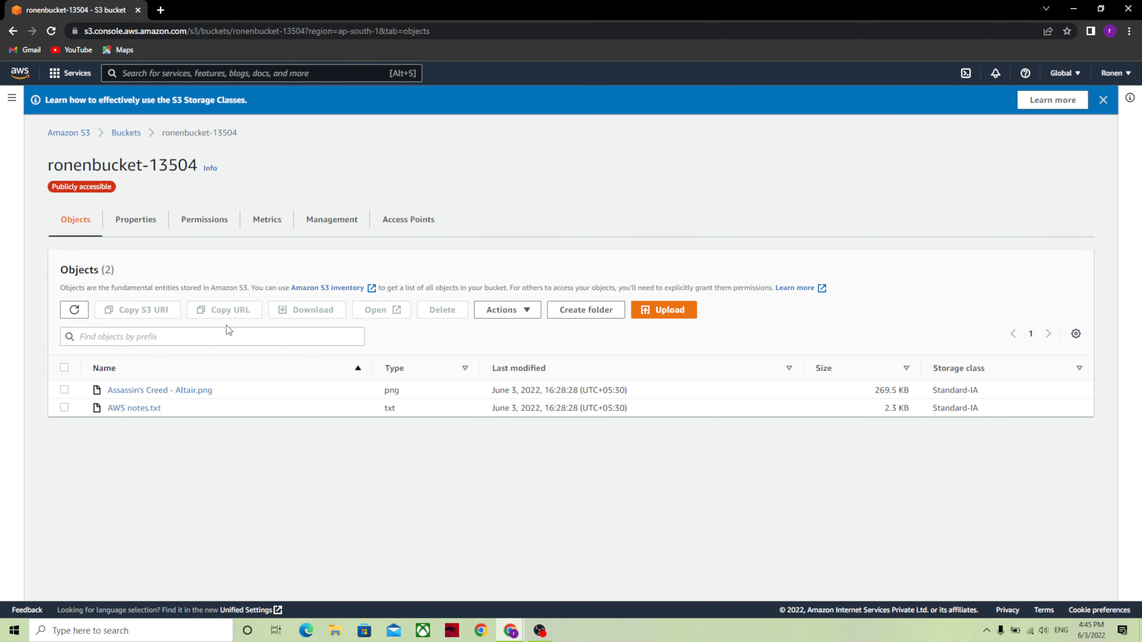
Step: Open the details of "Assassin's Creed - Altair.png" and follow its object URL to test public access
click(170, 391)
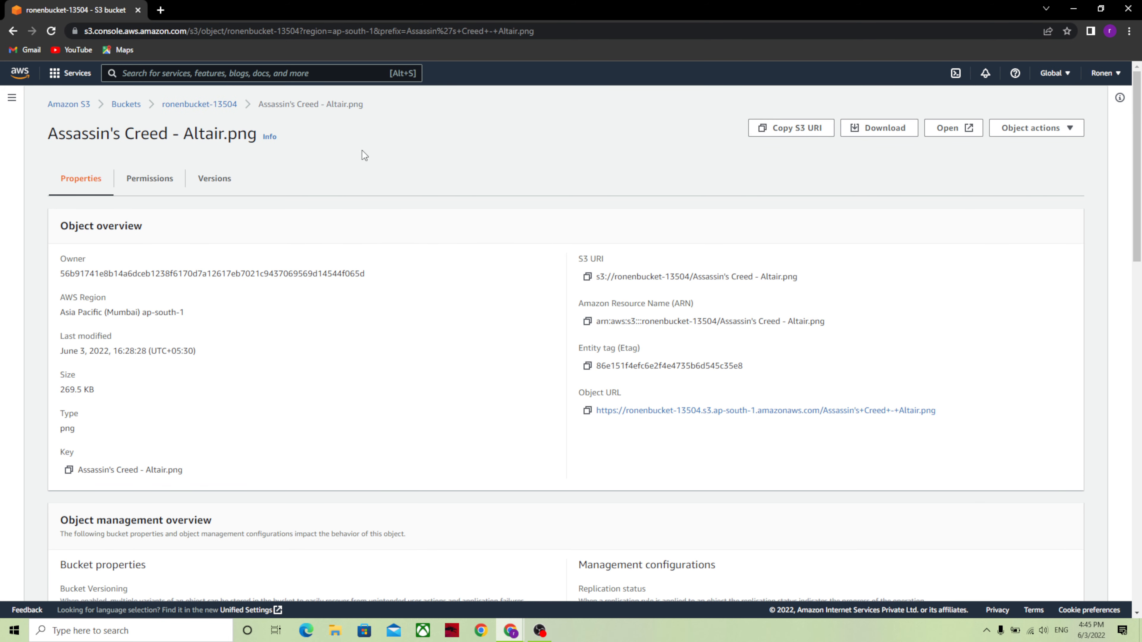
scroll(608, 233, down, 1)
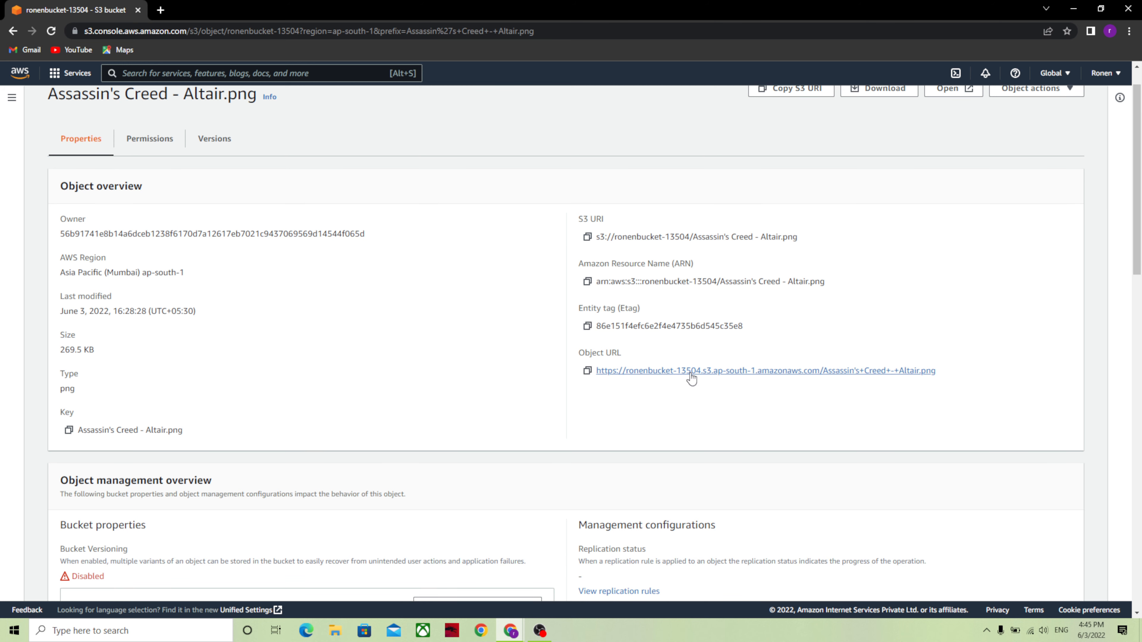
click(658, 371)
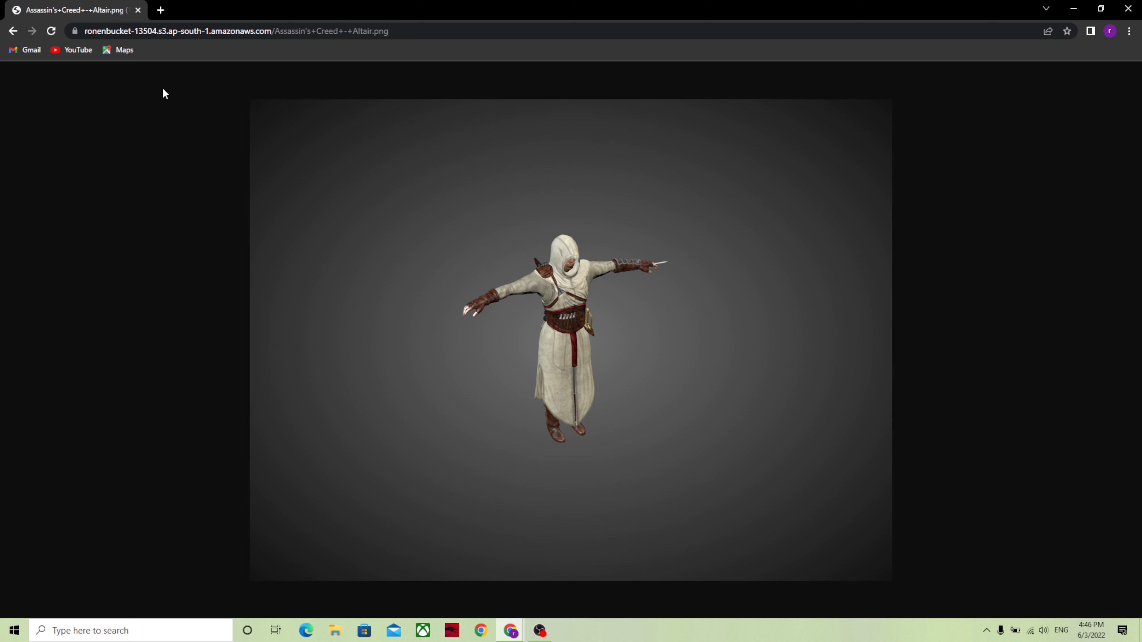
Step: Return to the bucket's object list and test public access to AWS notes.txt by opening its object URL in a new browser tab
click(14, 32)
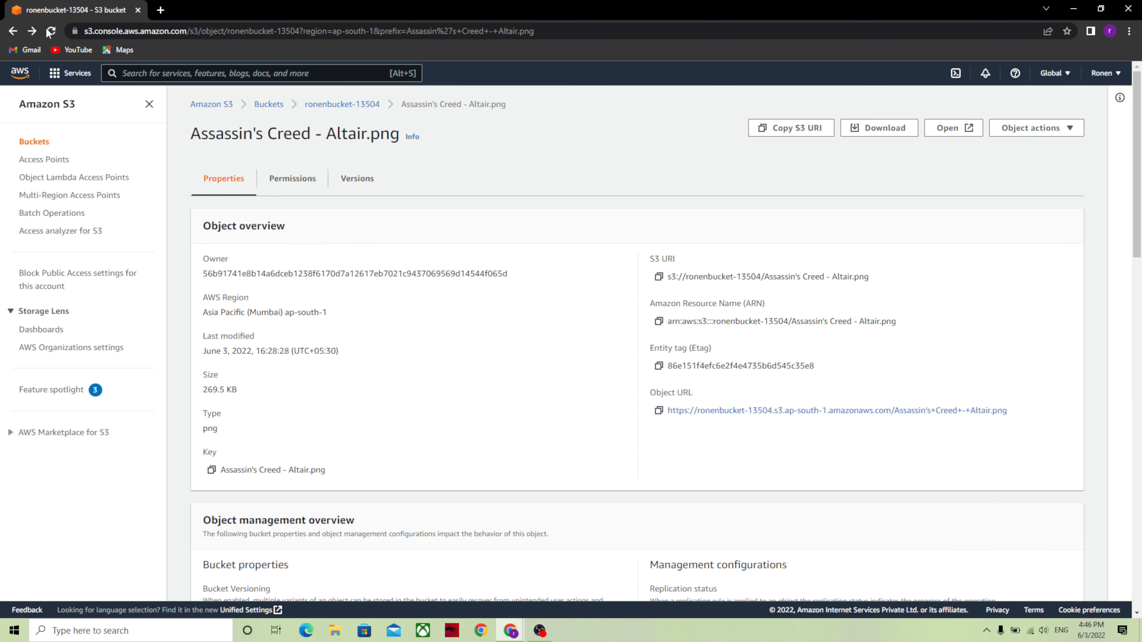
click(13, 31)
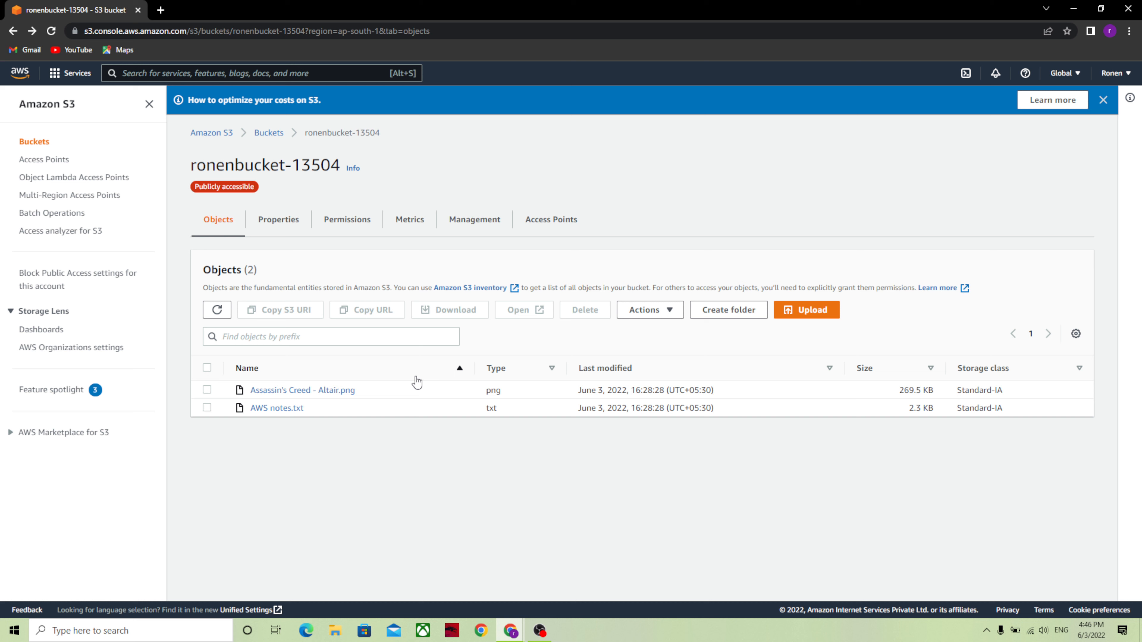
click(207, 408)
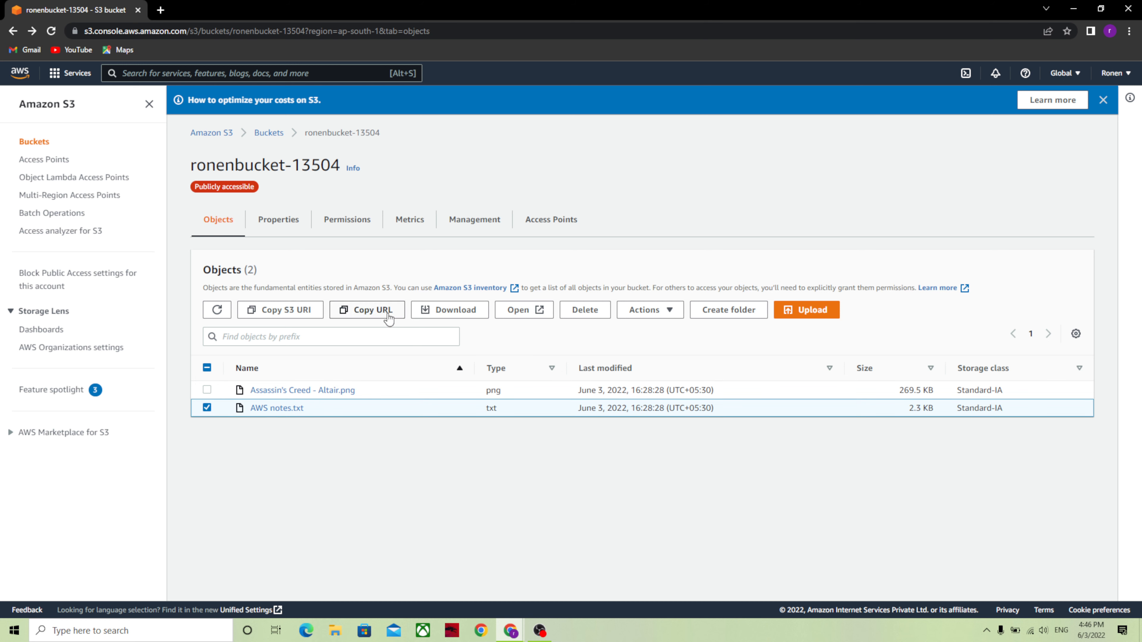
click(387, 315)
key(ctrl+t)
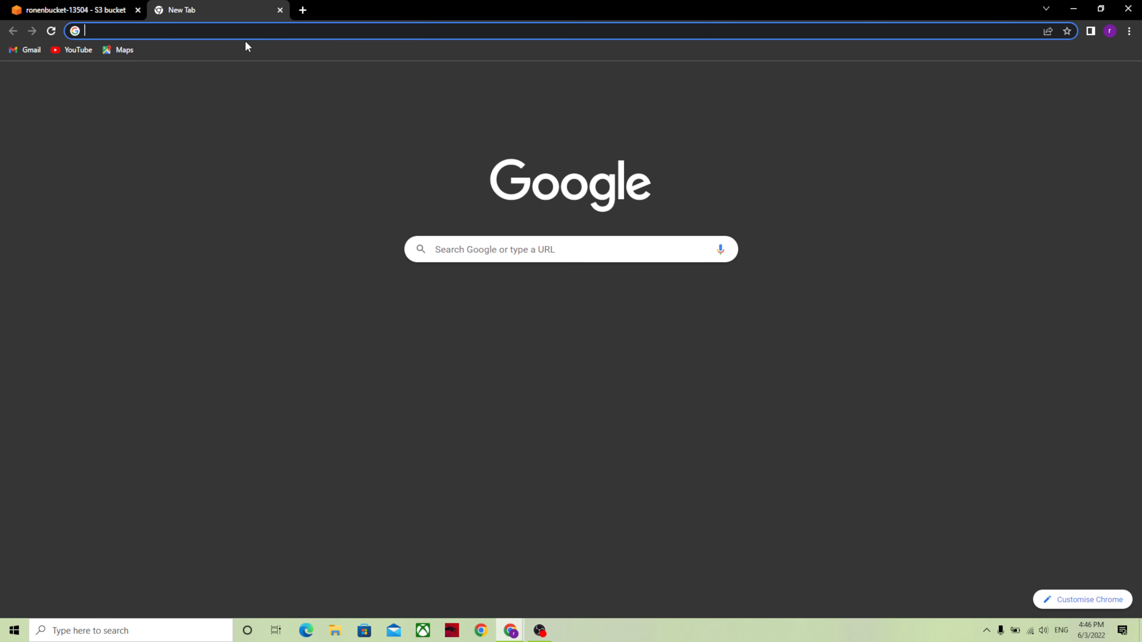
click(251, 30)
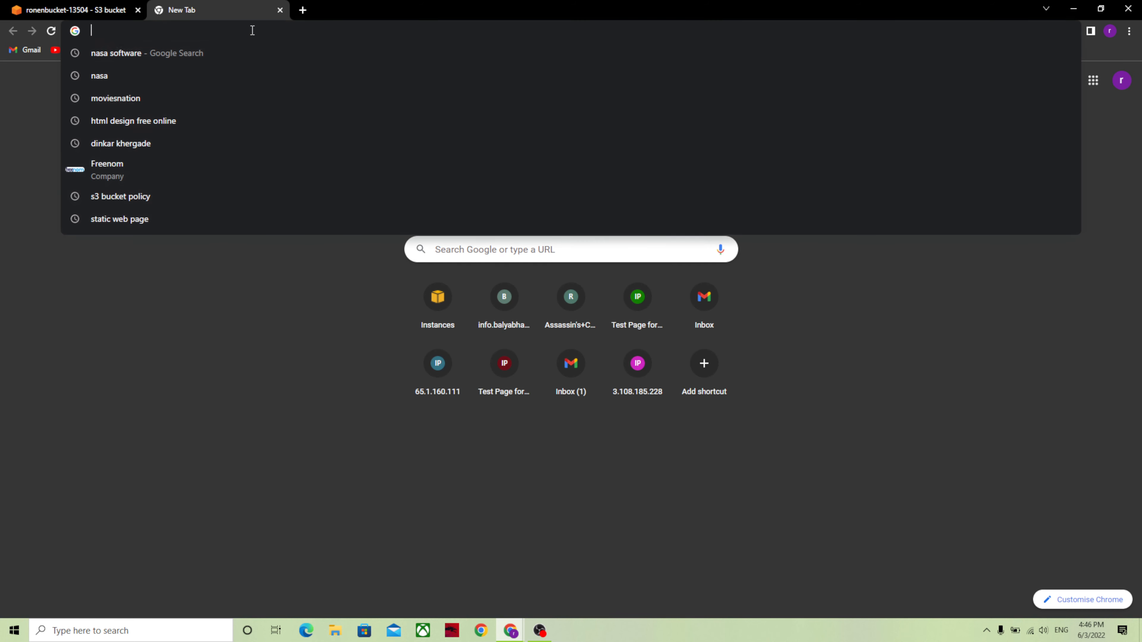
right_click(250, 29)
click(345, 126)
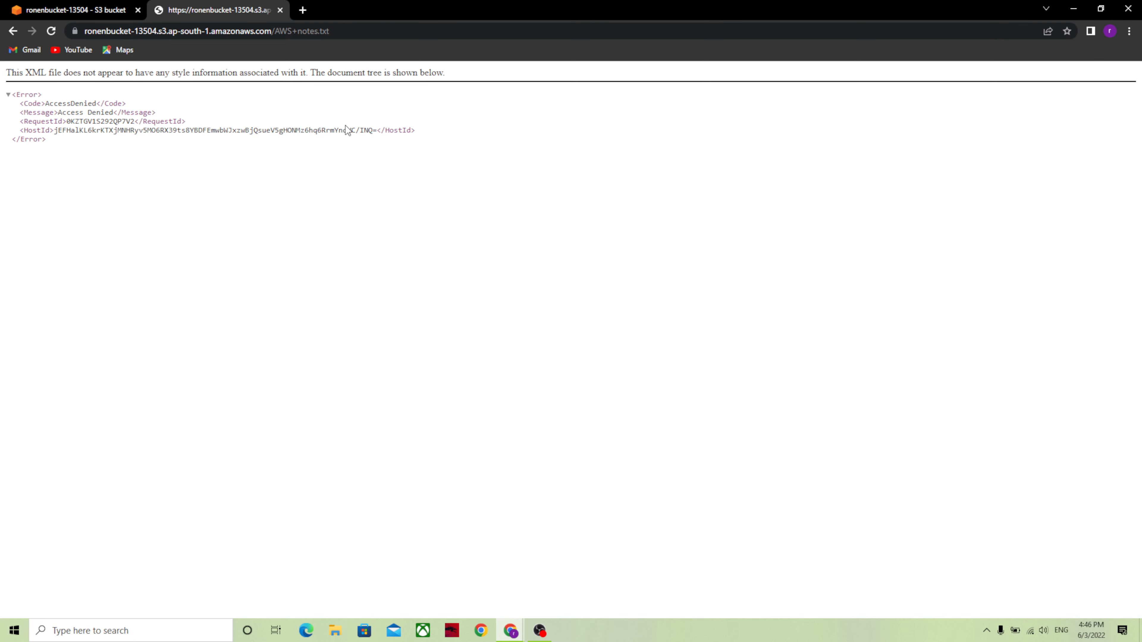
click(279, 10)
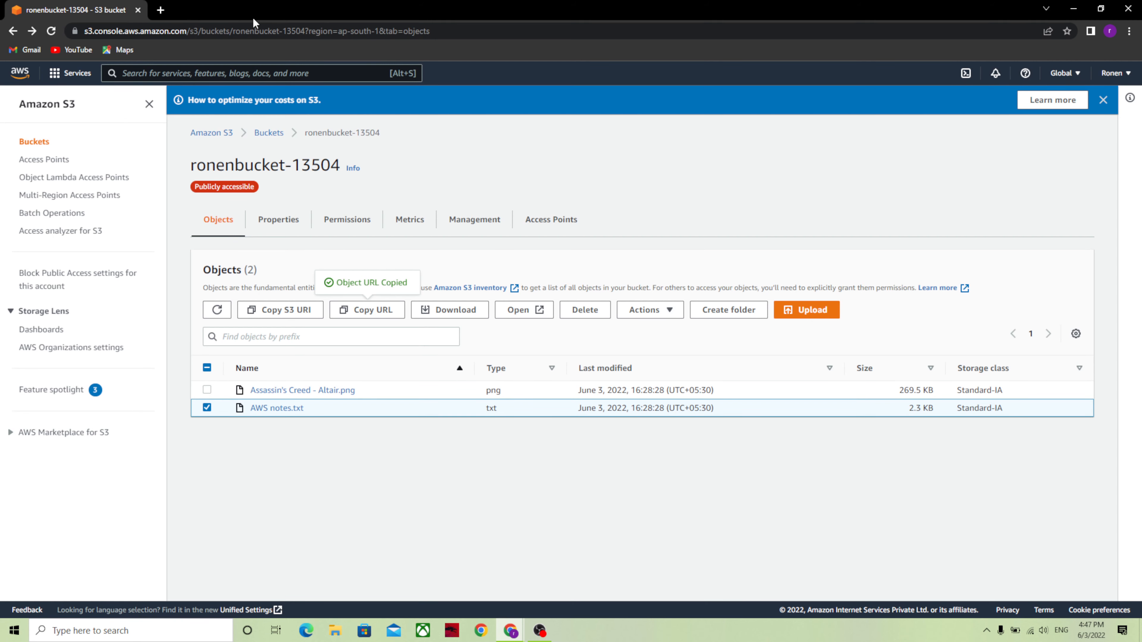
Step: Make AWS notes.txt public using its ACL and return to the bucket's object list
click(646, 312)
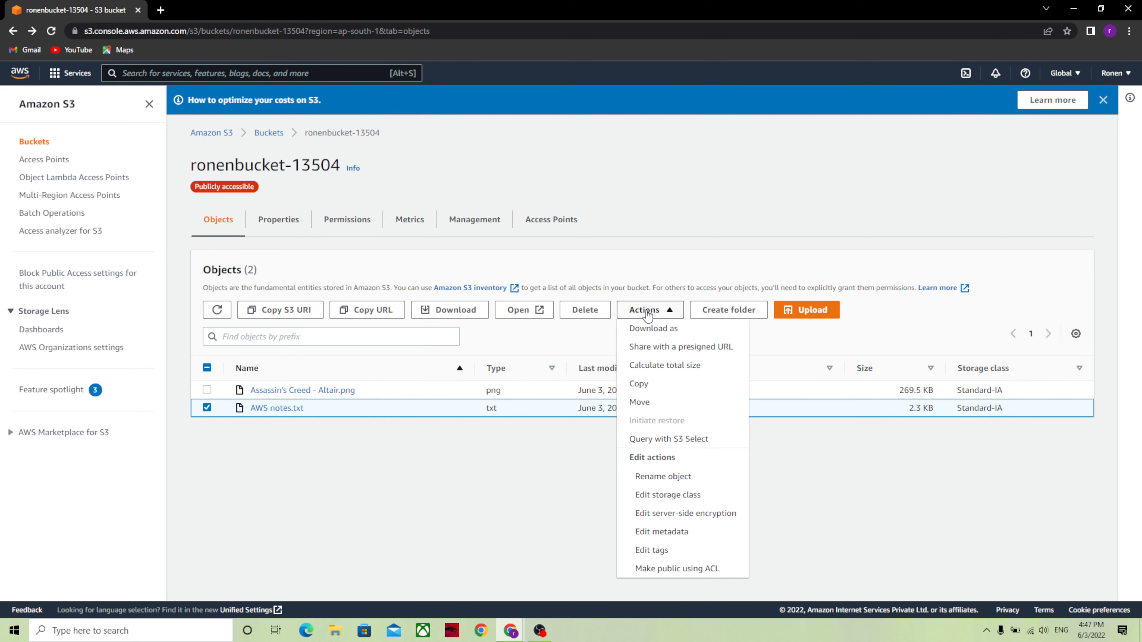
click(661, 567)
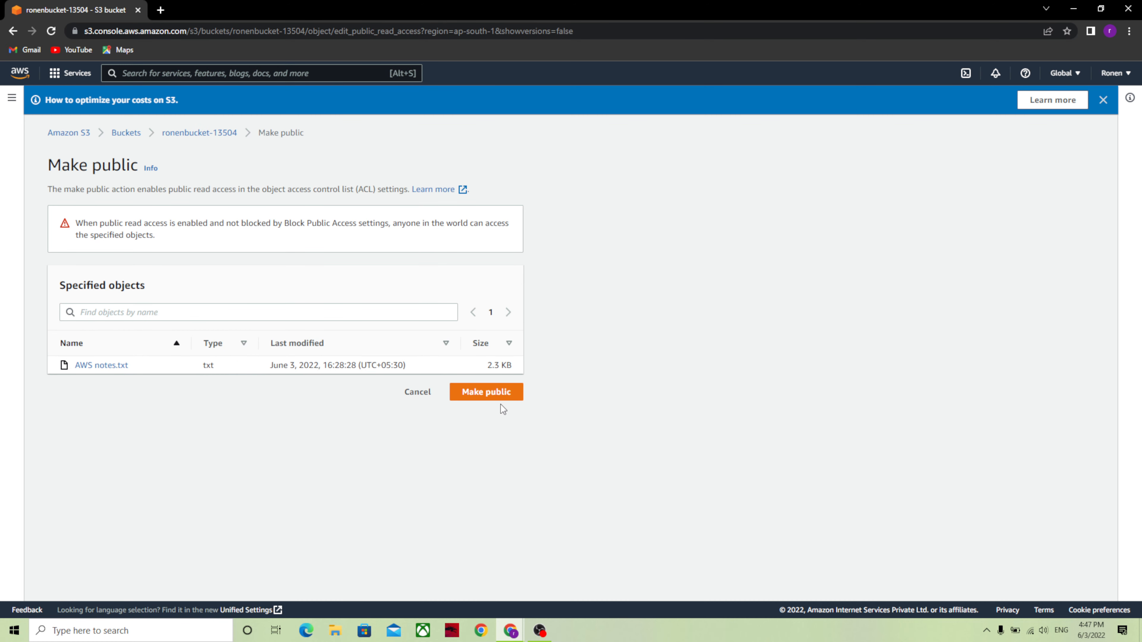
click(504, 396)
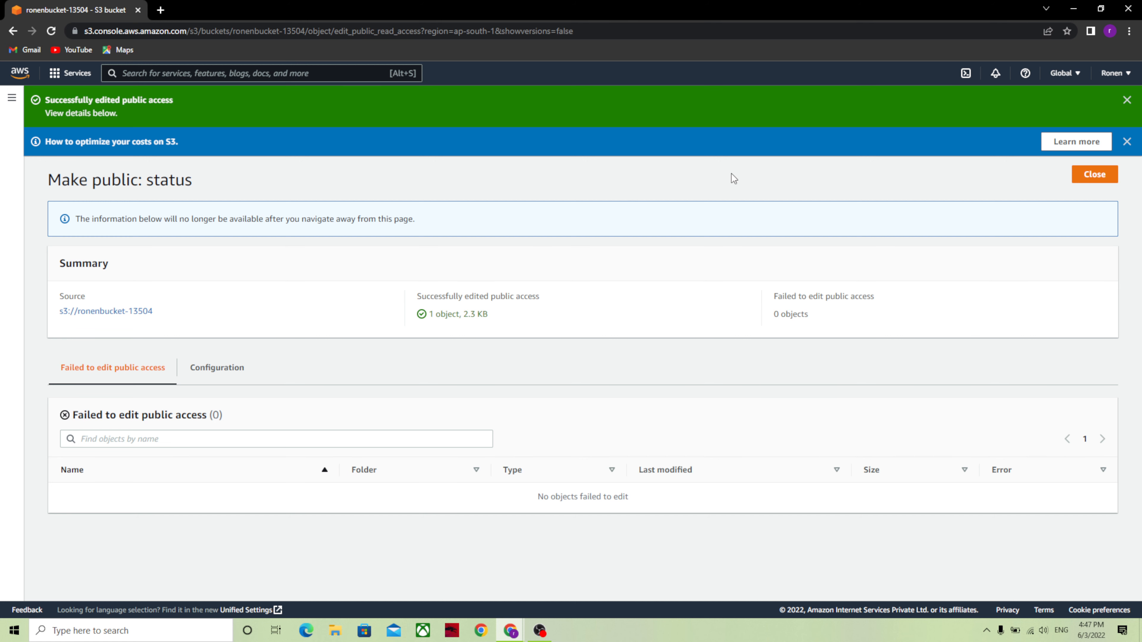
click(1095, 174)
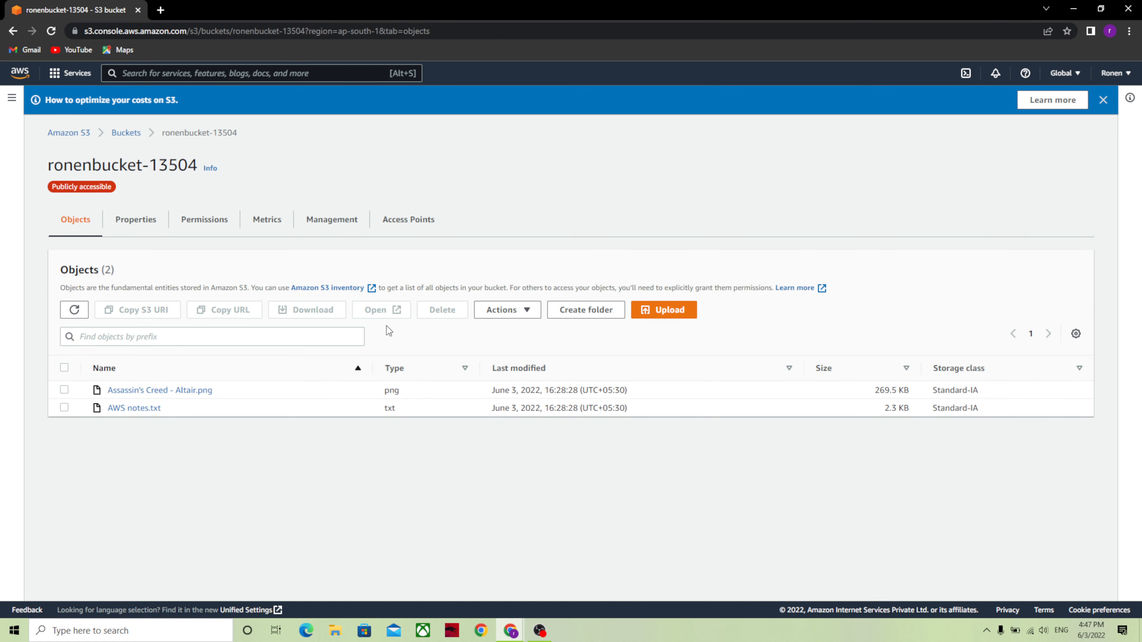
Step: Check the public access of AWS notes.txt by loading its copied object URL again, then close the page and deselect the file
click(65, 407)
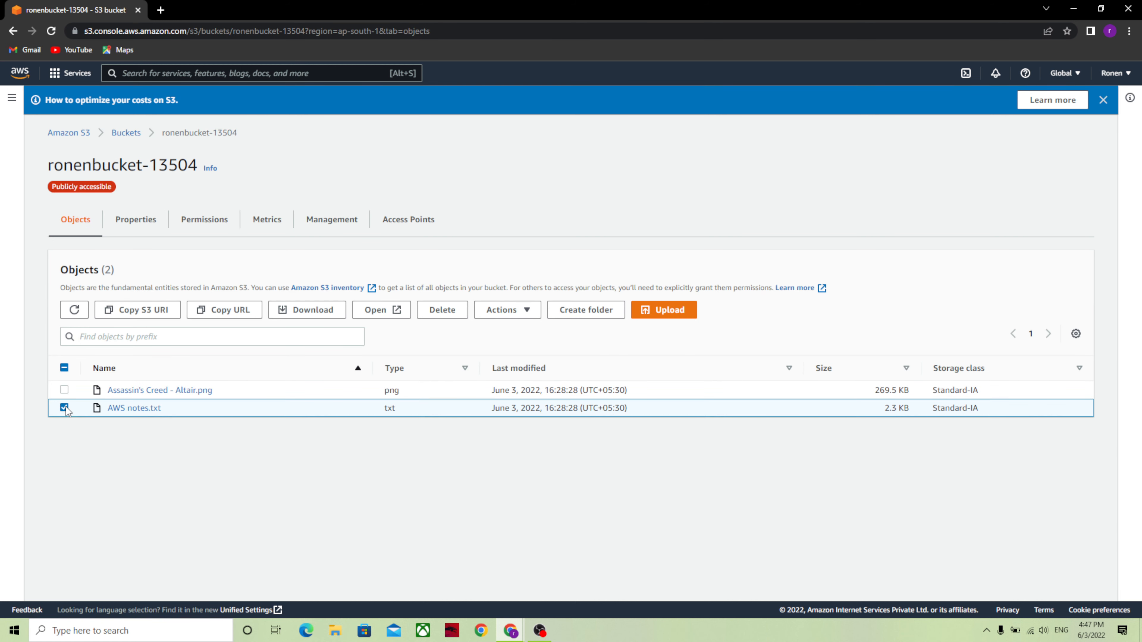
click(239, 315)
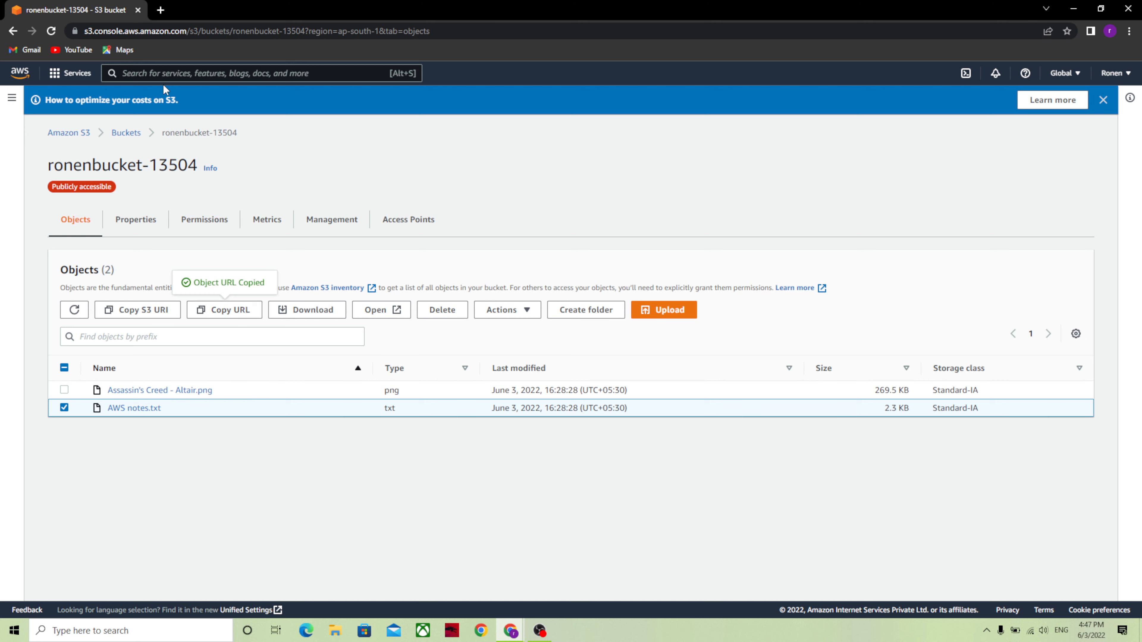
click(161, 10)
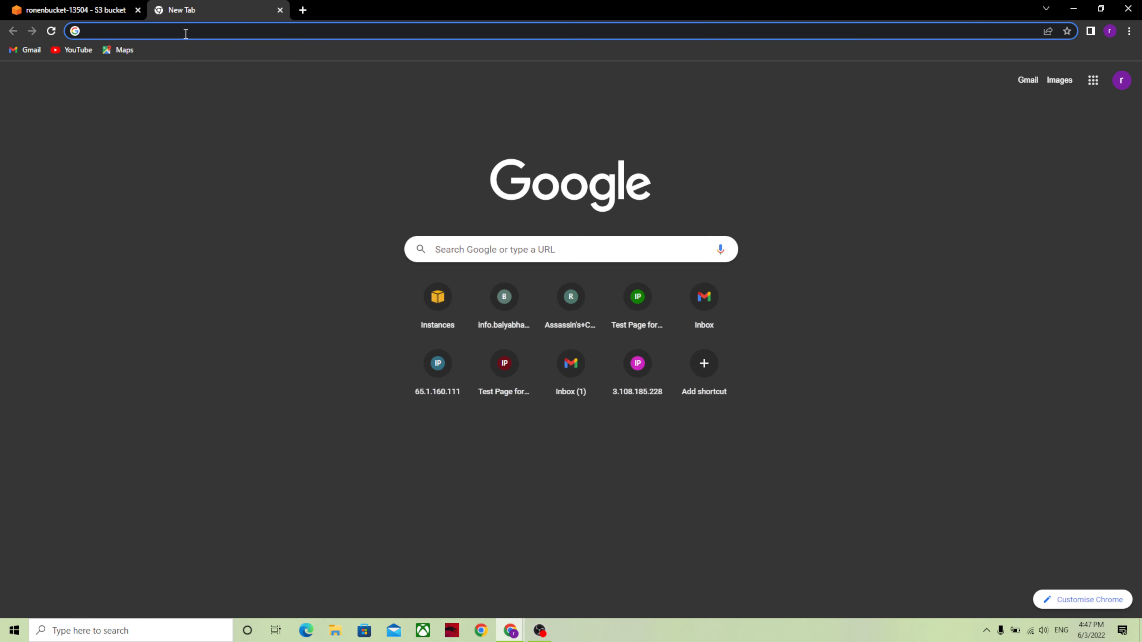
click(184, 31)
key(ctrl+v)
key(Return)
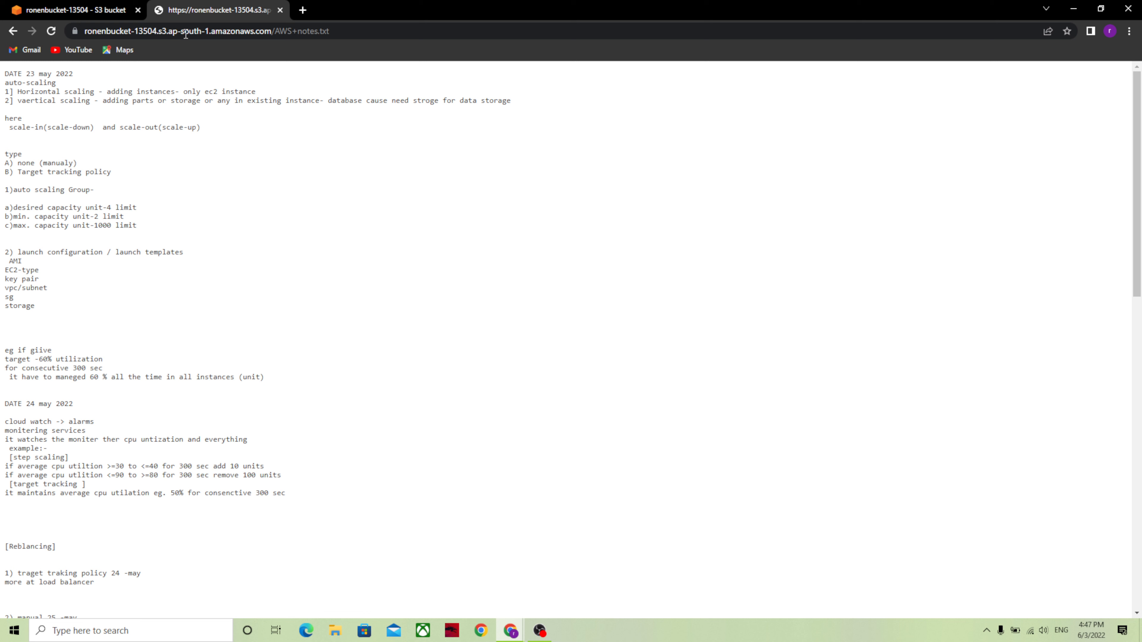
click(279, 10)
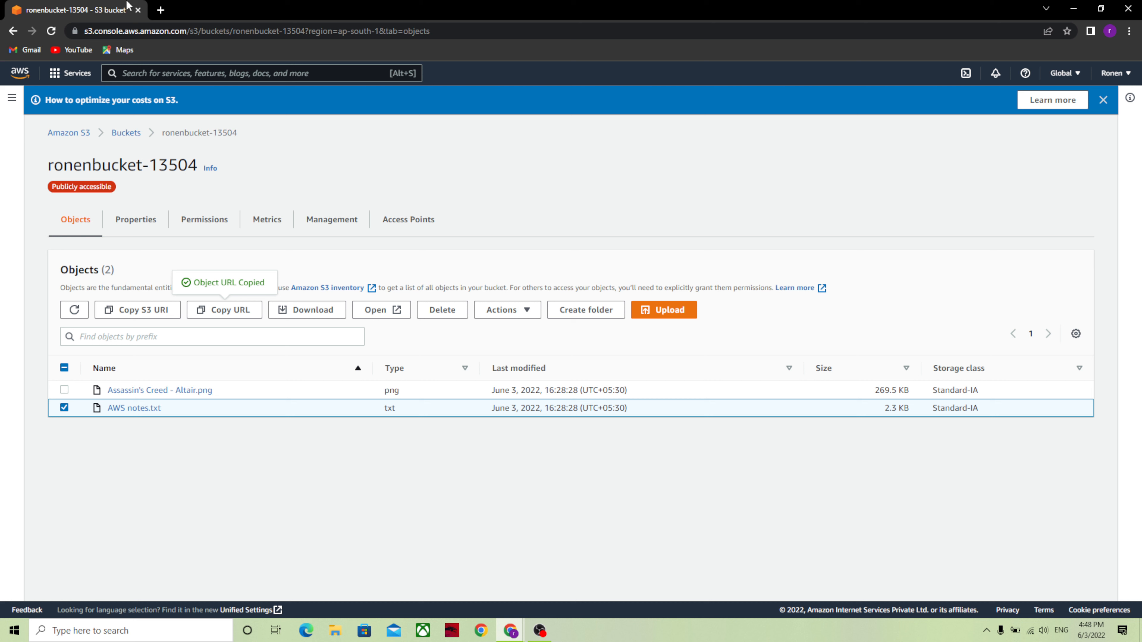
click(64, 407)
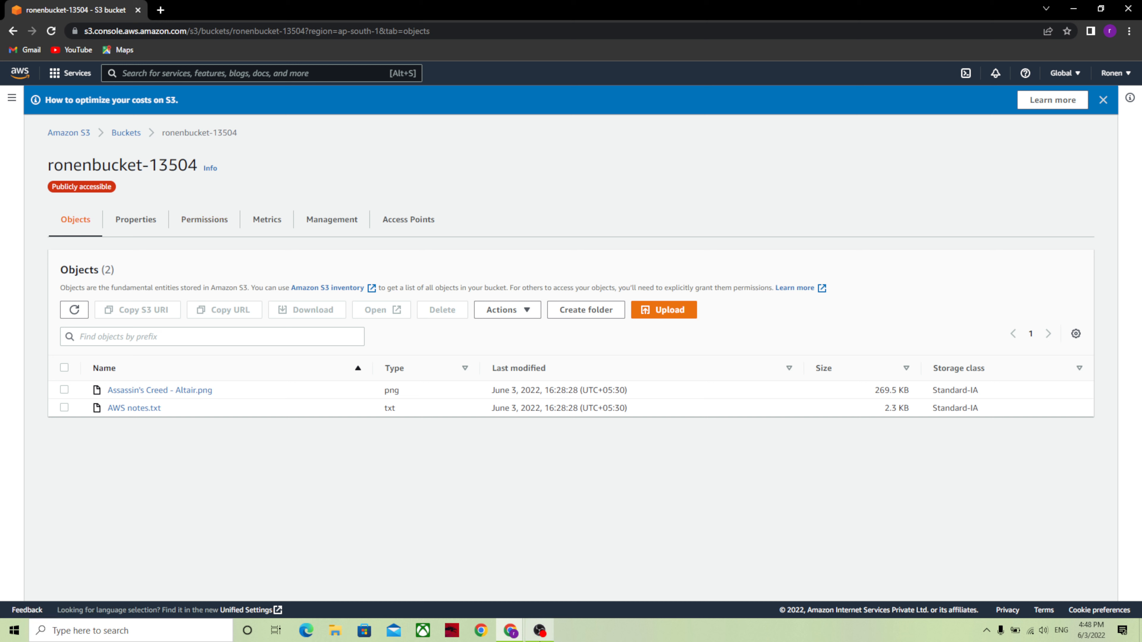
Step: Review the bucket's versioning, tags and default encryption properties, and return to its list of objects
mouse_move(512, 630)
click(137, 229)
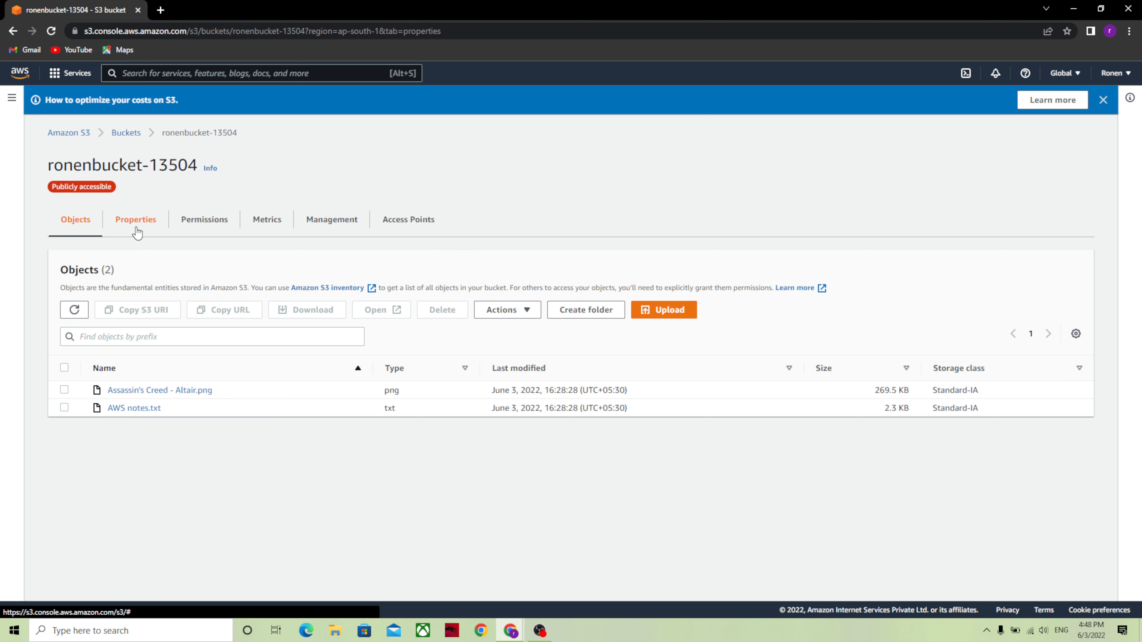
scroll(307, 393, down, 4)
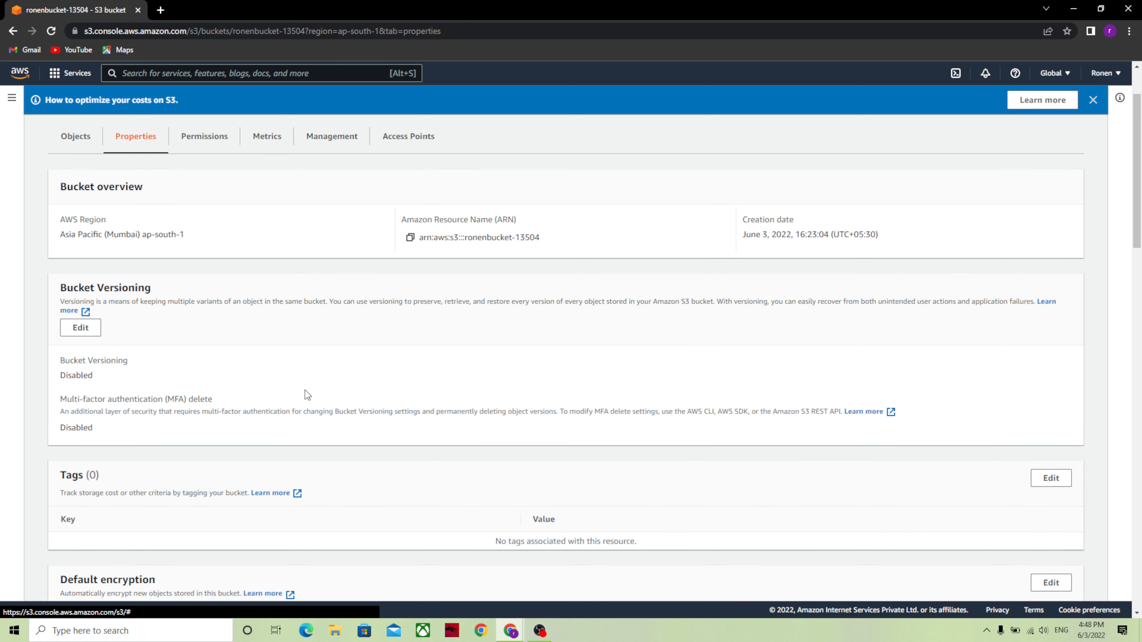
scroll(306, 394, down, 1)
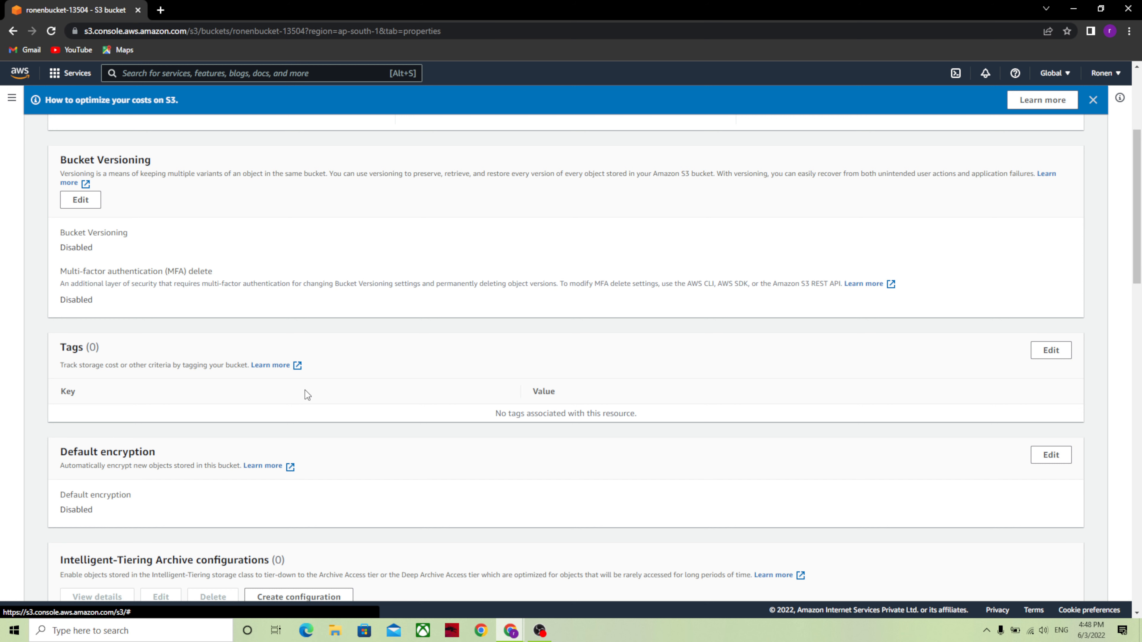
scroll(307, 395, up, 3)
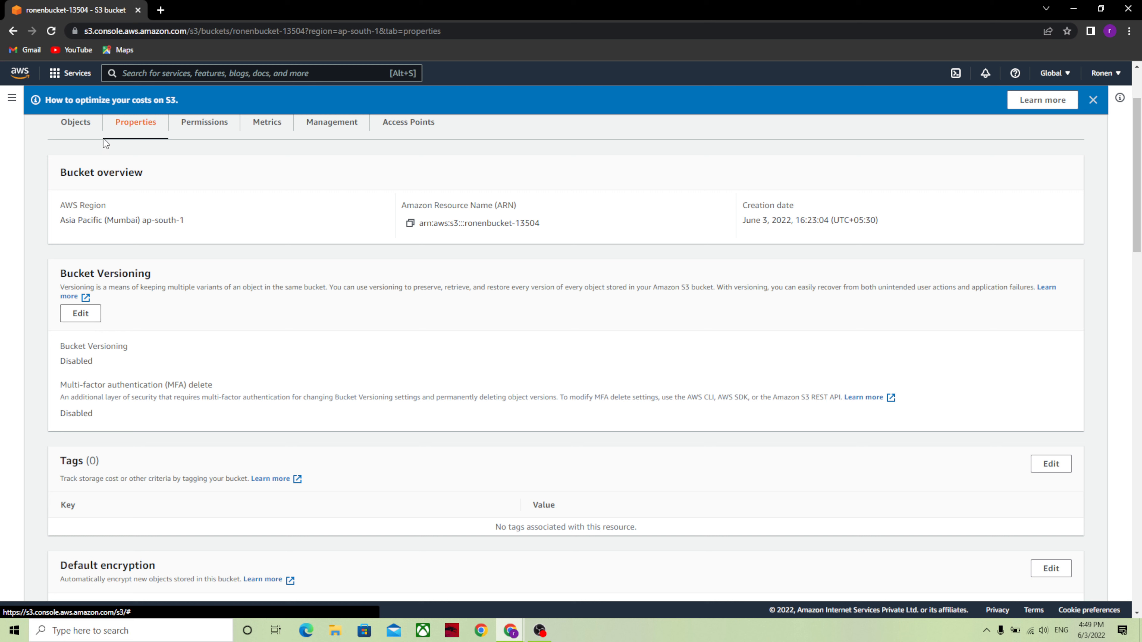
click(87, 127)
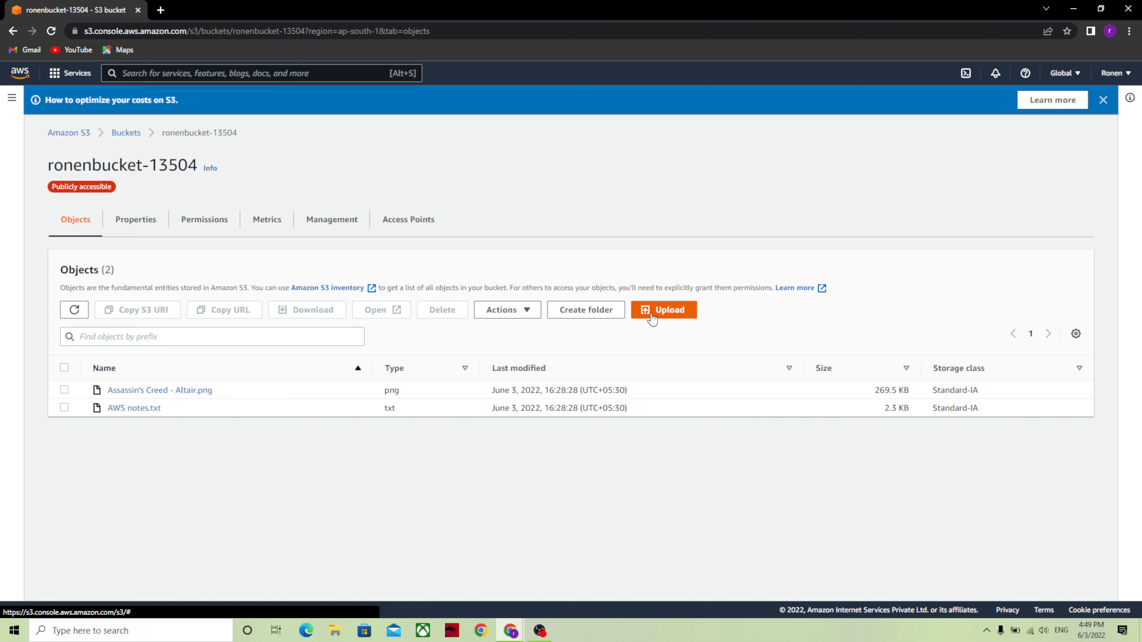
Step: Open the stored AWS notes.txt from the bucket to view its contents, and return to the S3 console
click(663, 312)
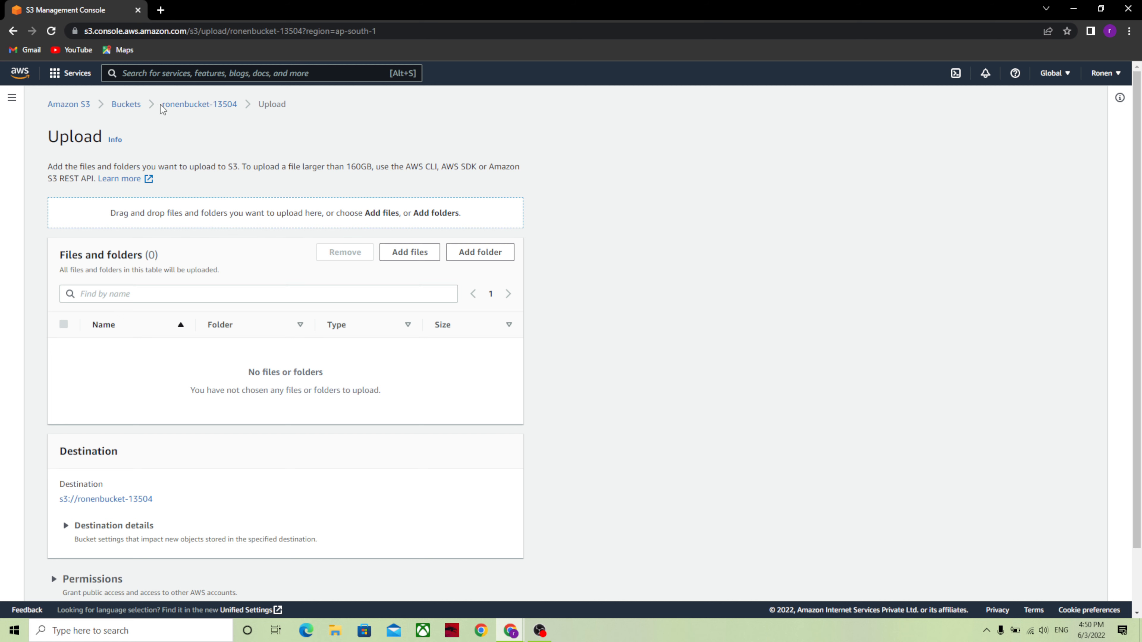
click(181, 105)
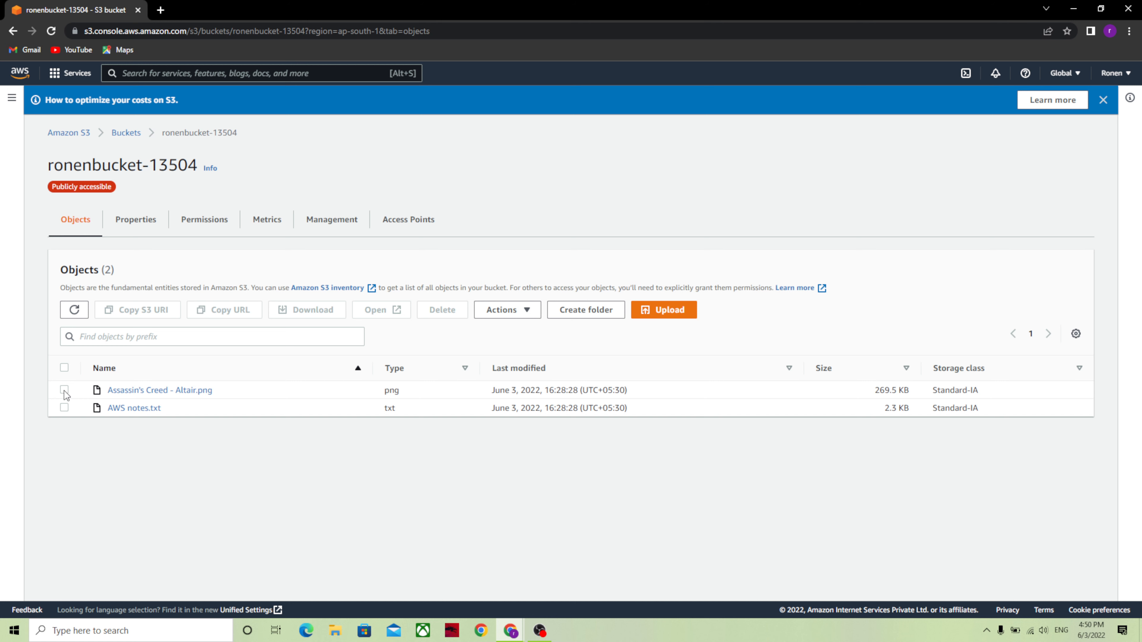
click(64, 408)
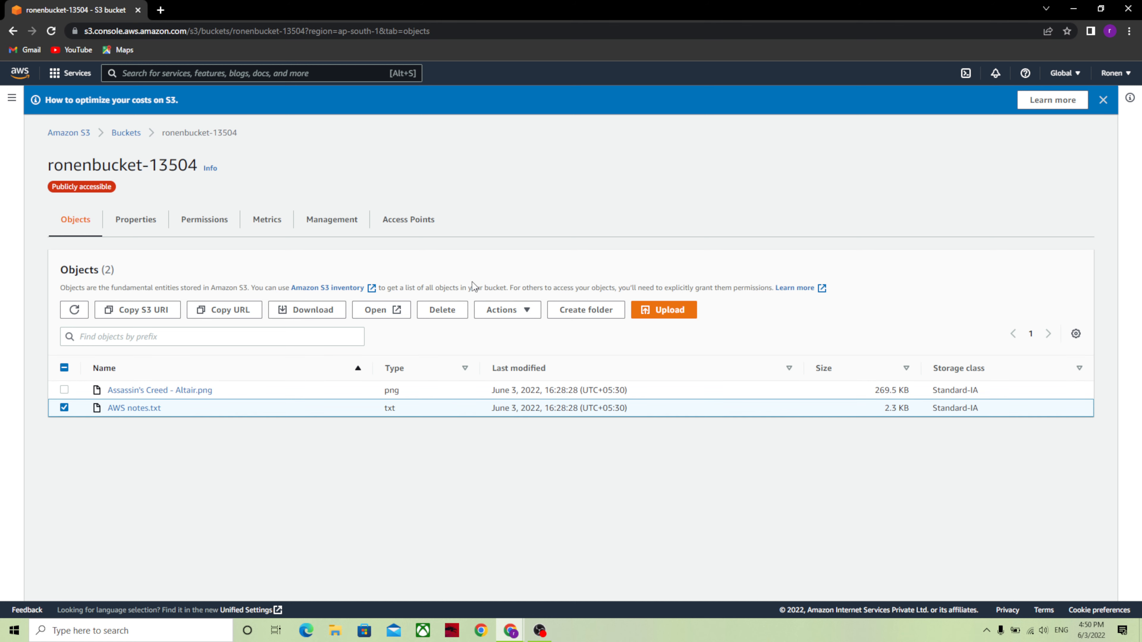
click(378, 310)
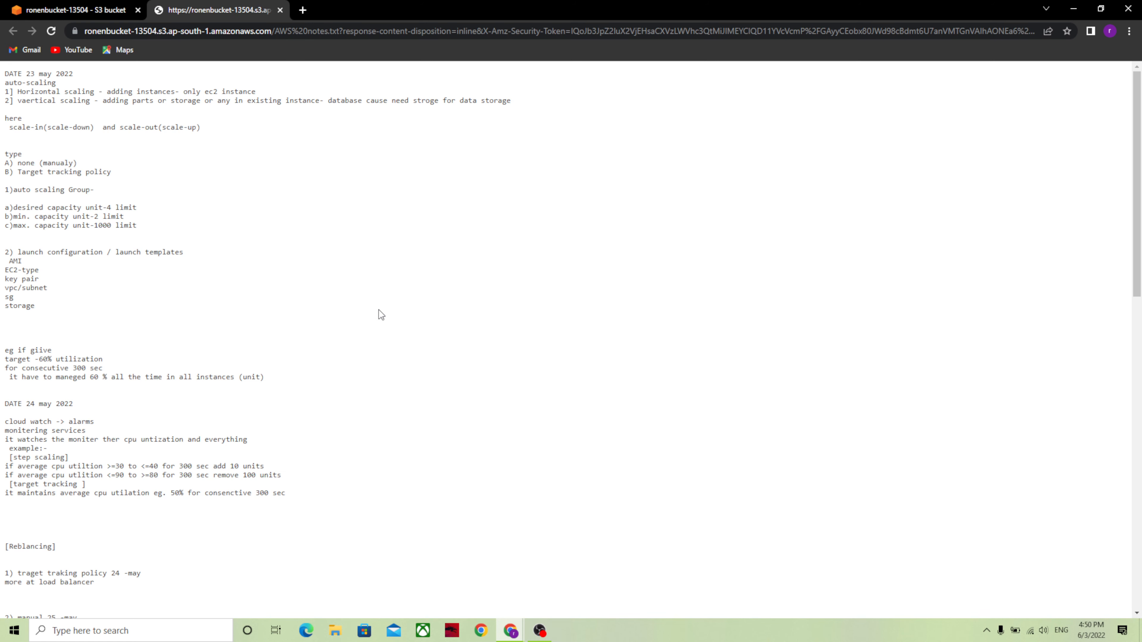
click(75, 12)
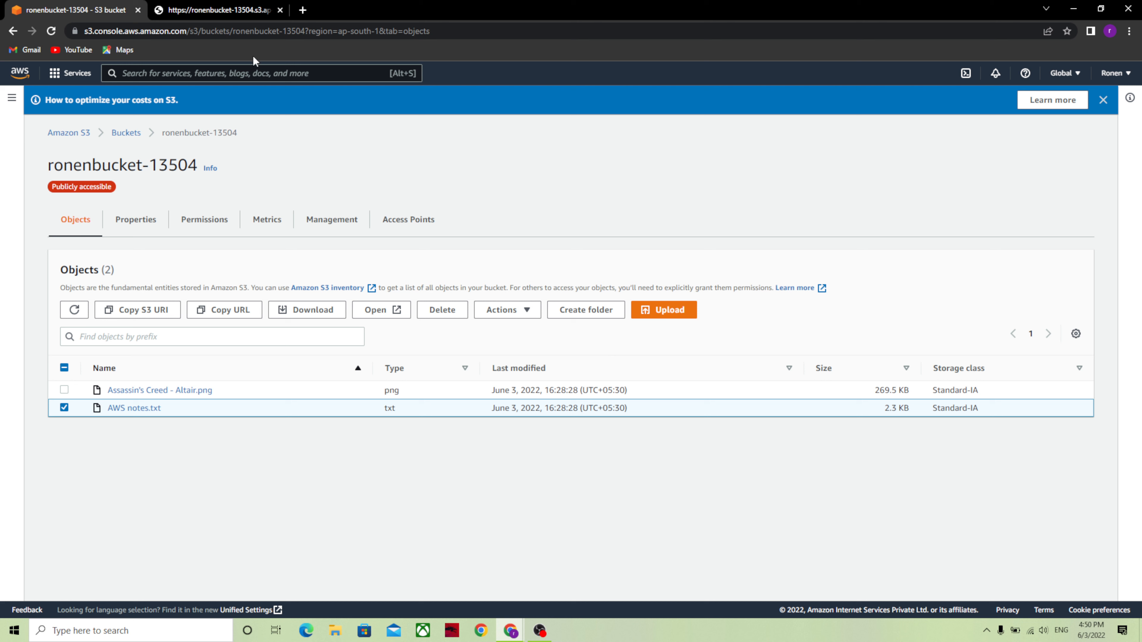
Step: Switch to the local AWS notes file in Notepad, add the line "lol" at its end, save it and close it
click(1074, 9)
double_click(24, 502)
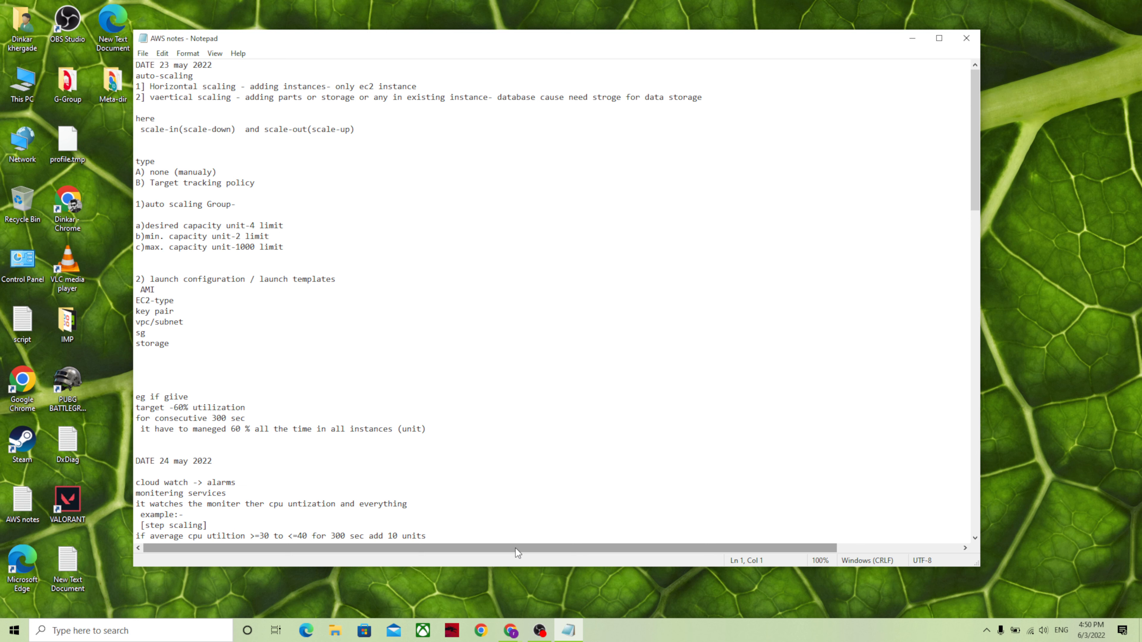
scroll(465, 398, down, 20)
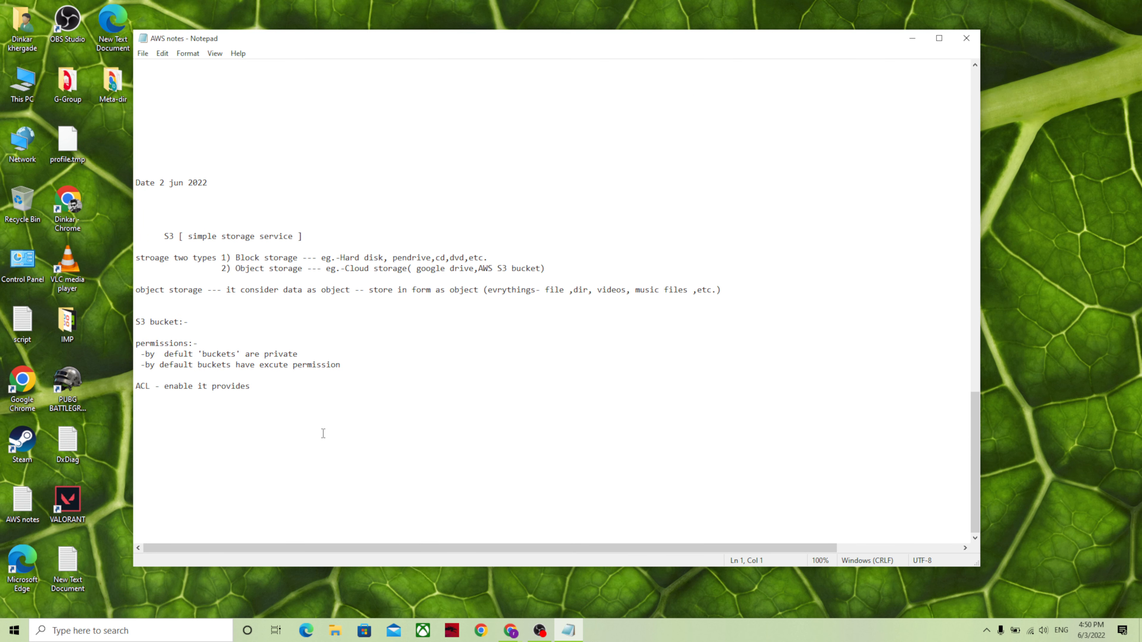
click(284, 399)
key(Return)
key(Return)
key(Return)
key(Return)
key(BackSpace)
key(BackSpace)
key(Return)
key(Return)
text(oll)
key(BackSpace)
key(BackSpace)
key(BackSpace)
text(lol)
key(ctrl+s)
click(967, 38)
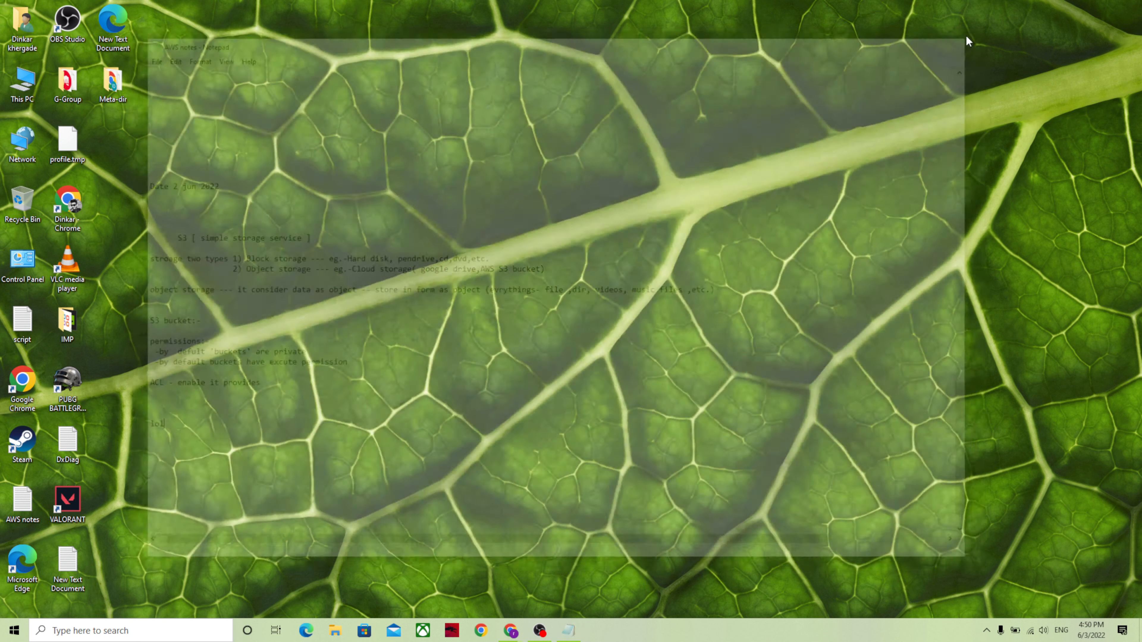
Step: Switch back to Chrome and inspect the end of the stored AWS notes.txt for the new line
mouse_move(511, 630)
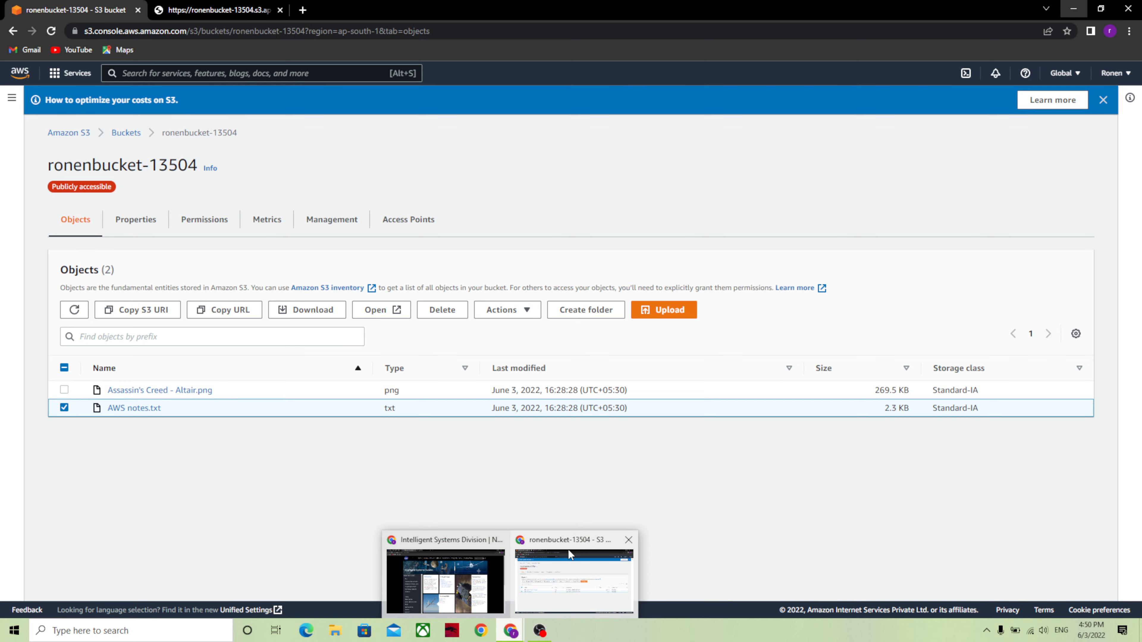
click(569, 554)
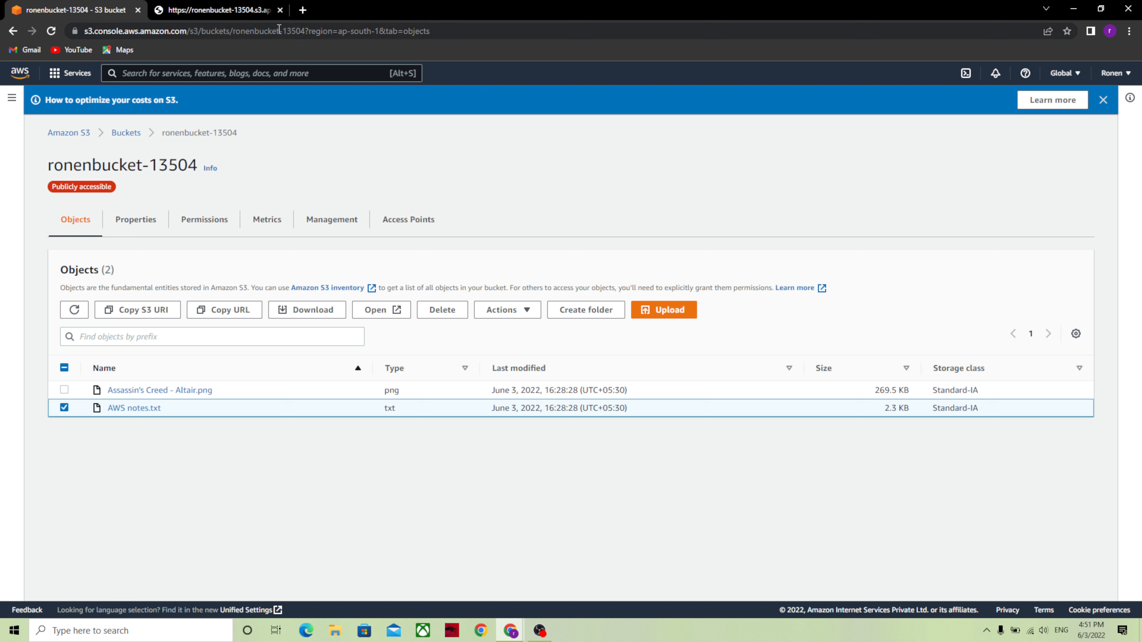
click(255, 15)
scroll(339, 377, down, 15)
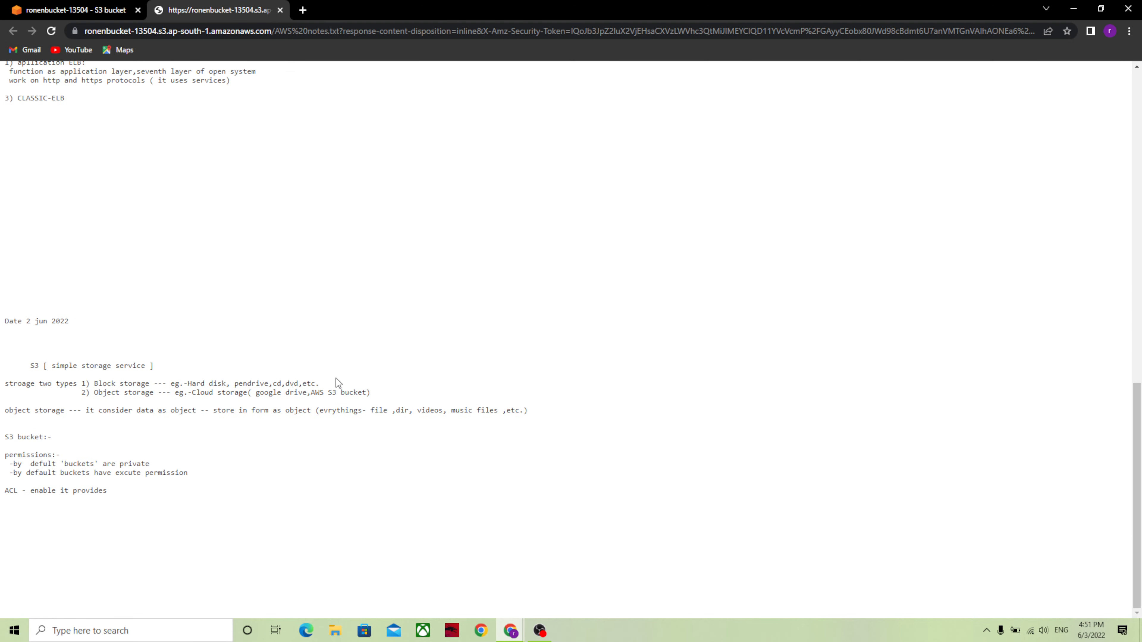
Step: Upload the edited AWS notes.txt from the Desktop to ronenbucket-13504, and return to the bucket's reloaded list of objects
click(117, 14)
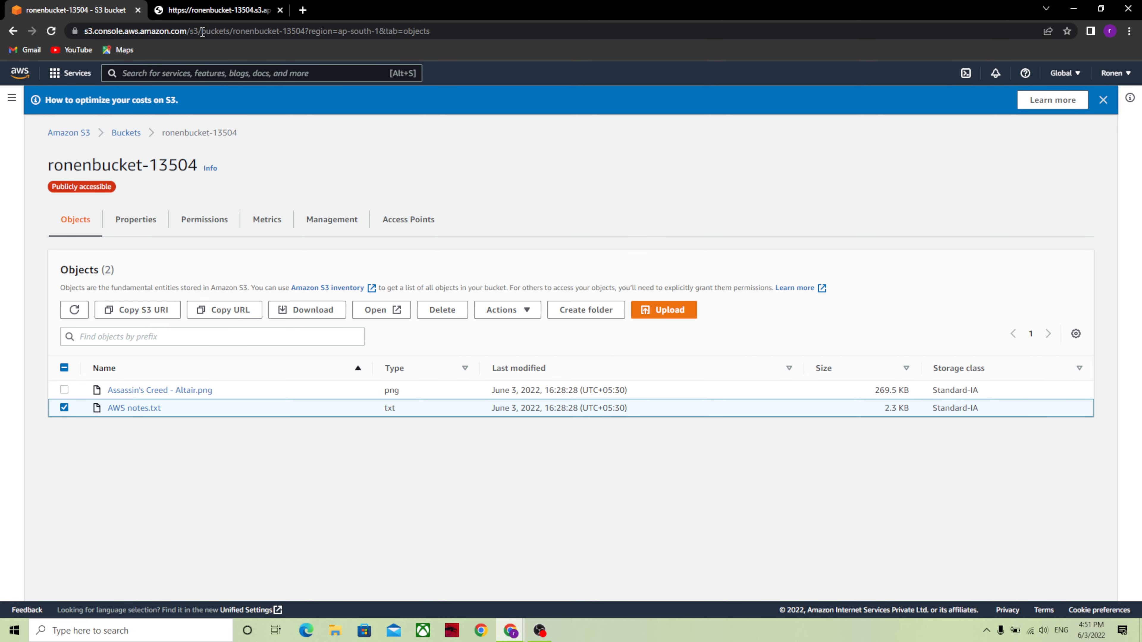
click(667, 317)
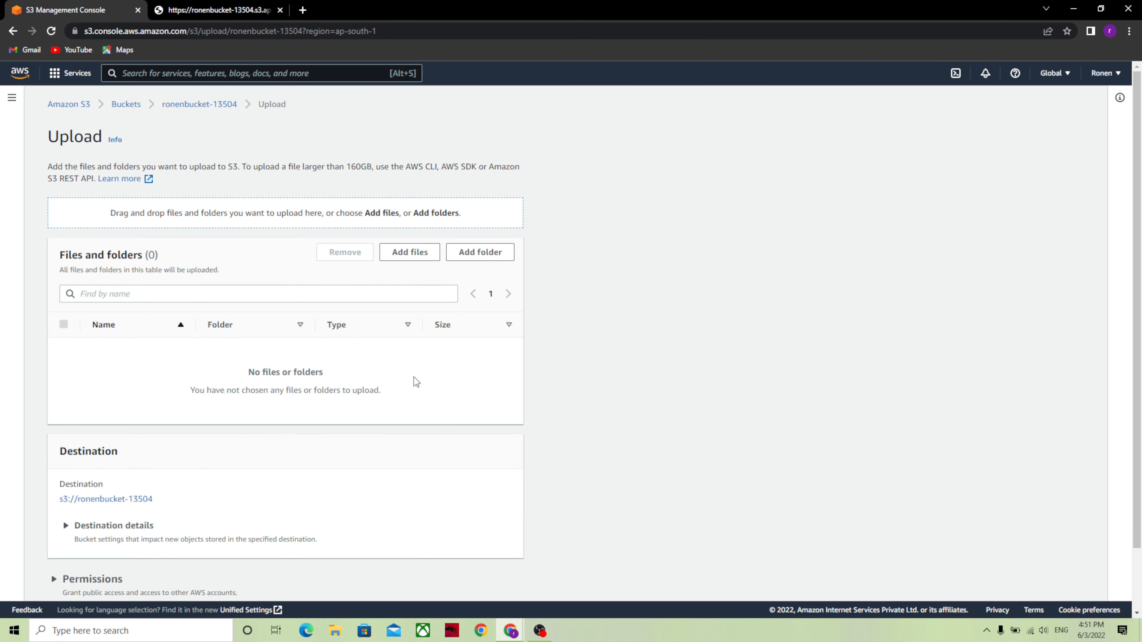
click(426, 256)
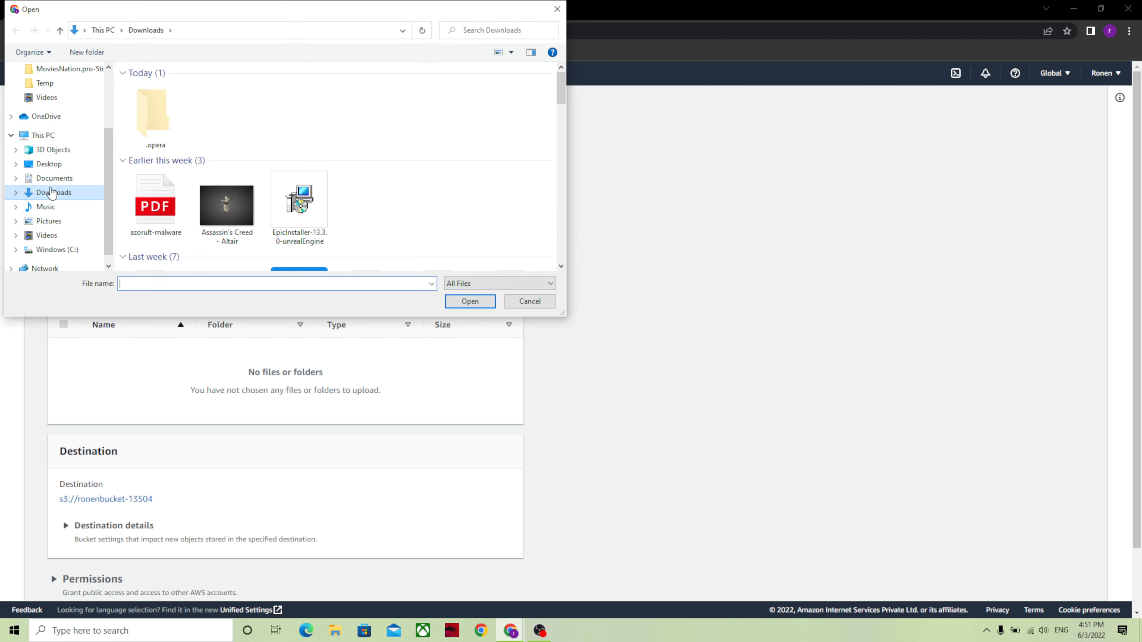
click(49, 166)
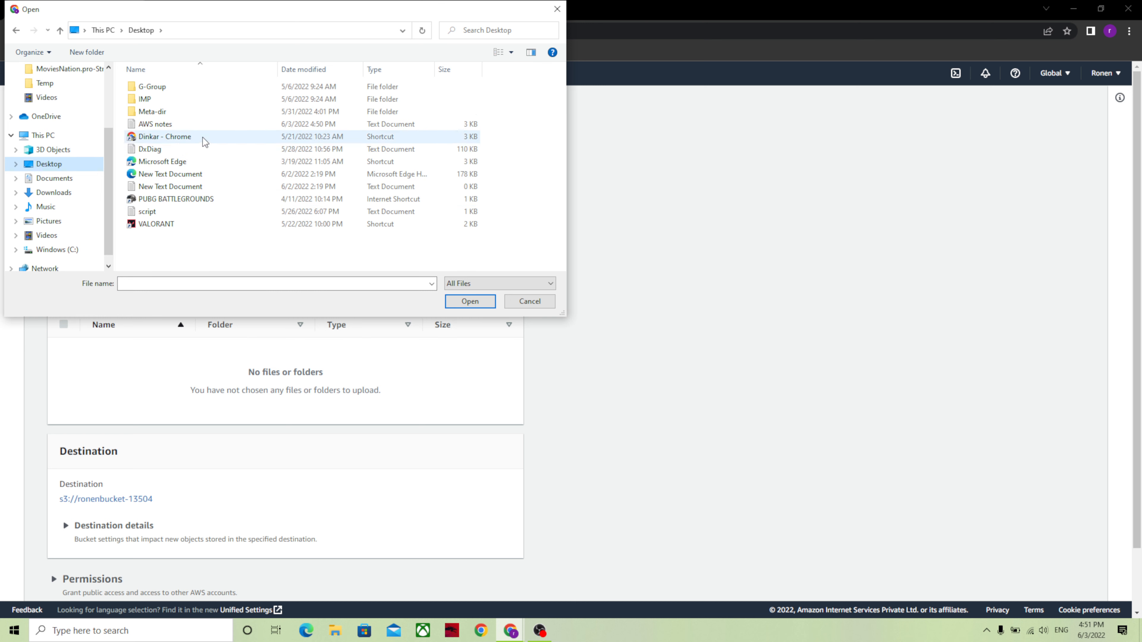
click(205, 128)
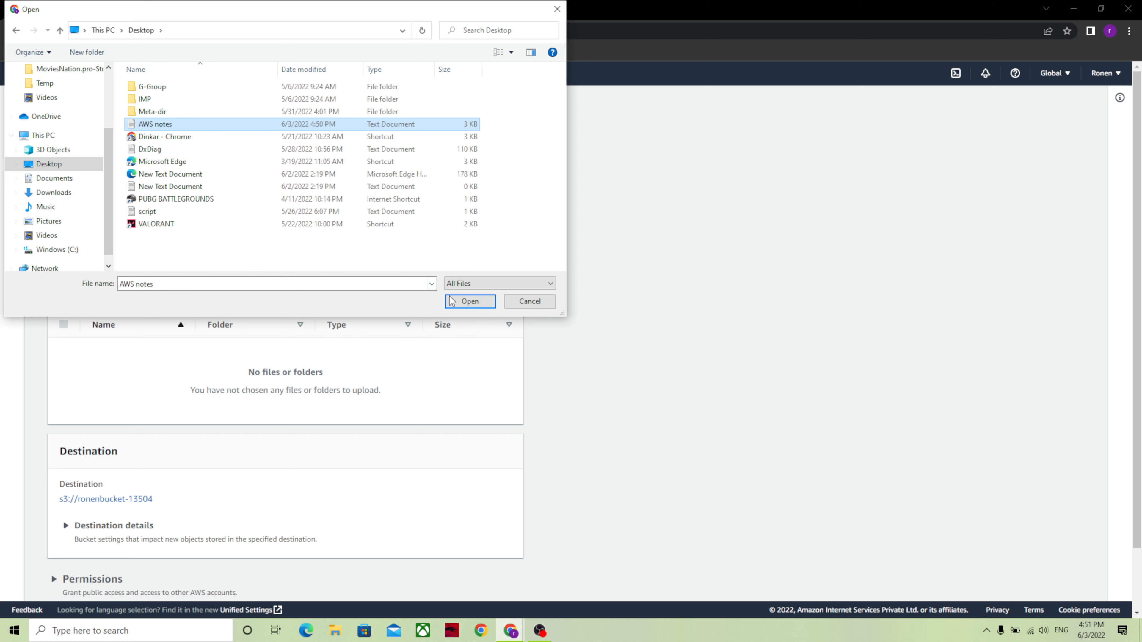
click(463, 301)
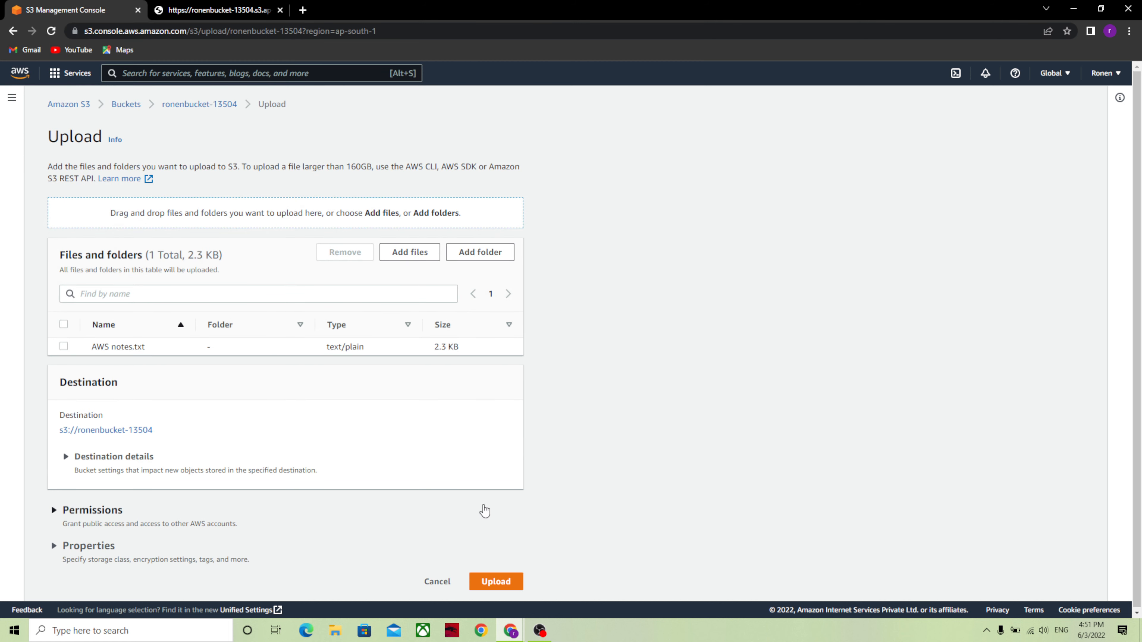
click(502, 581)
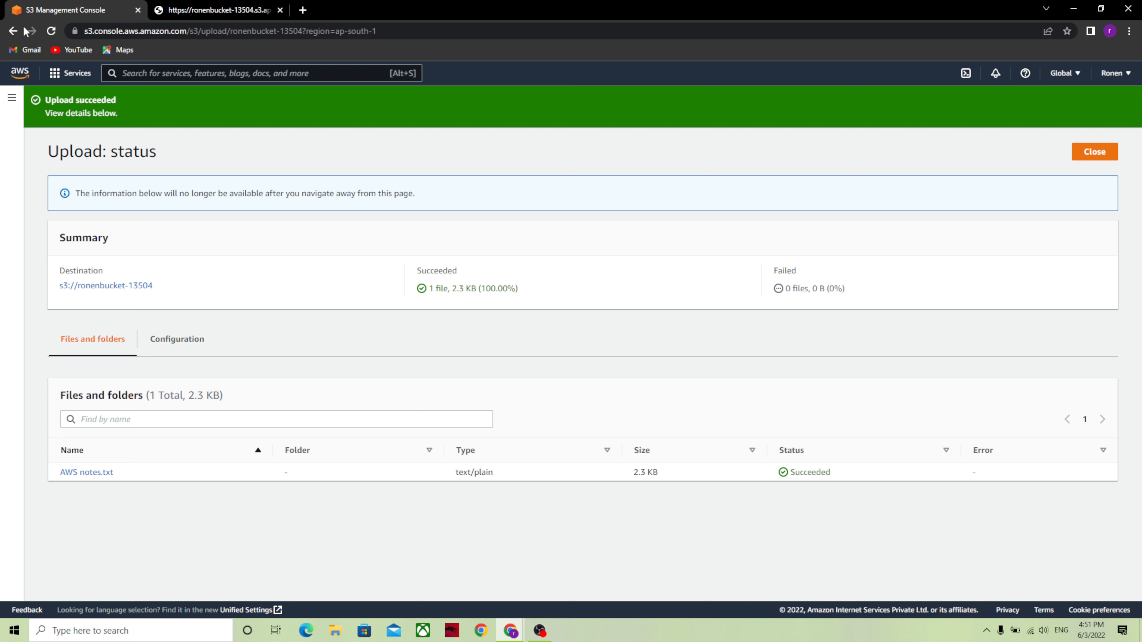
click(13, 32)
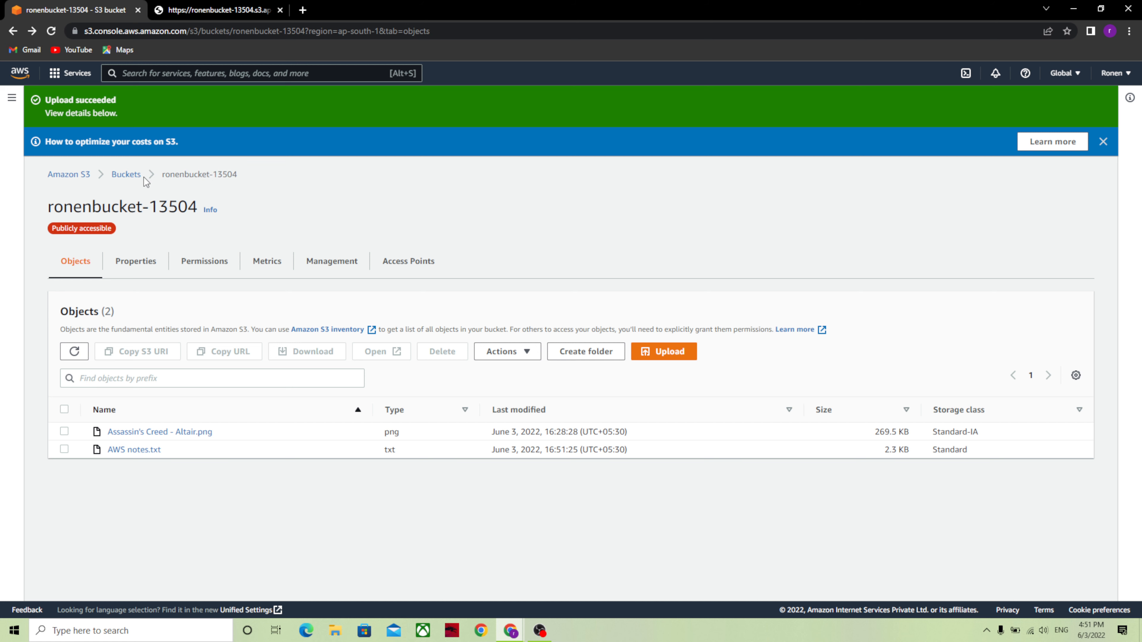
click(52, 31)
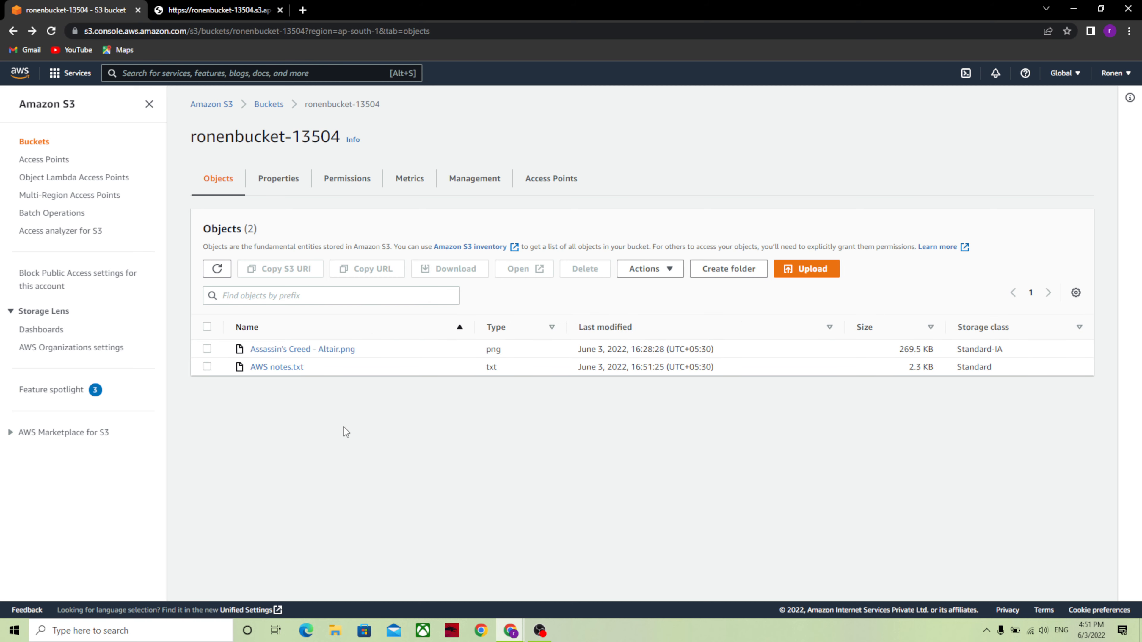
Step: Open the re-uploaded AWS notes.txt, compare its end with the copy opened earlier, and return to the S3 console
click(275, 379)
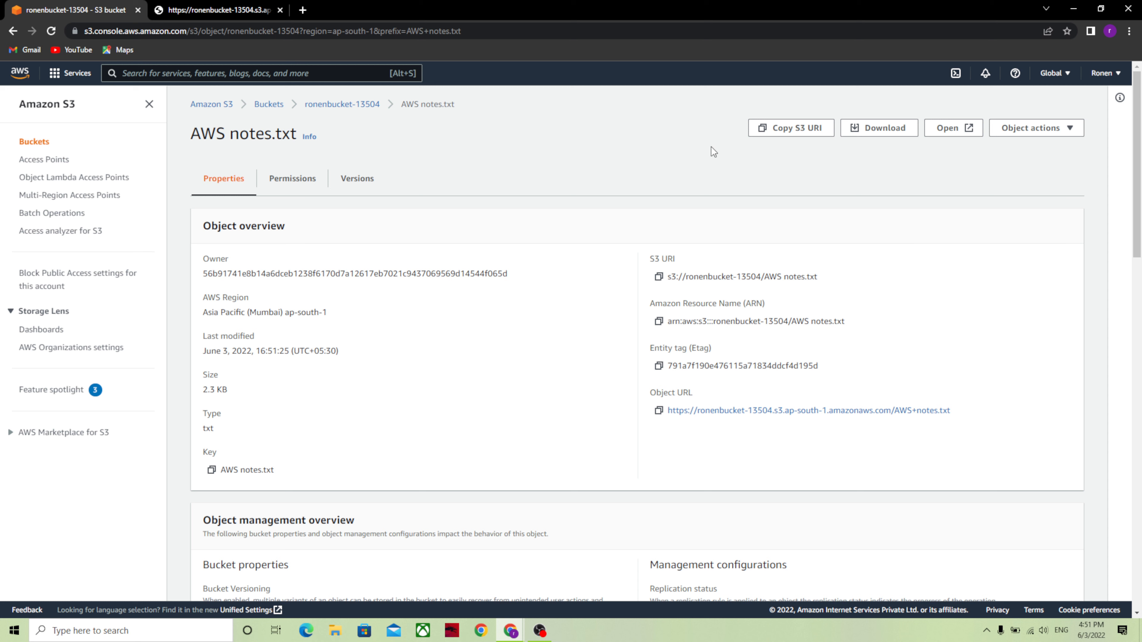
click(955, 128)
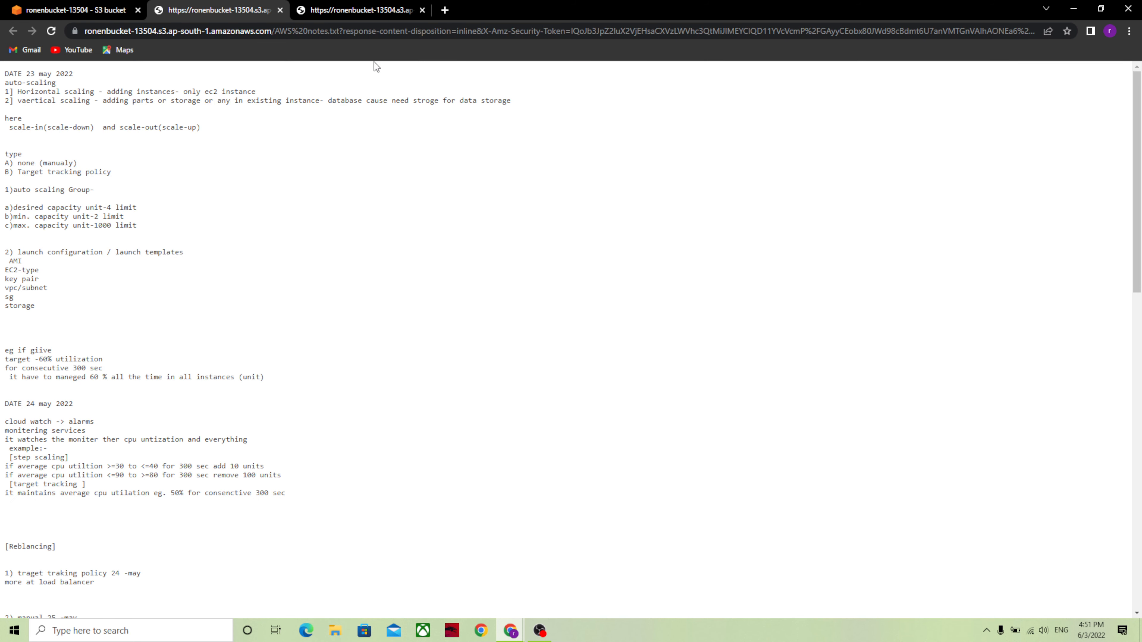
scroll(241, 321, down, 15)
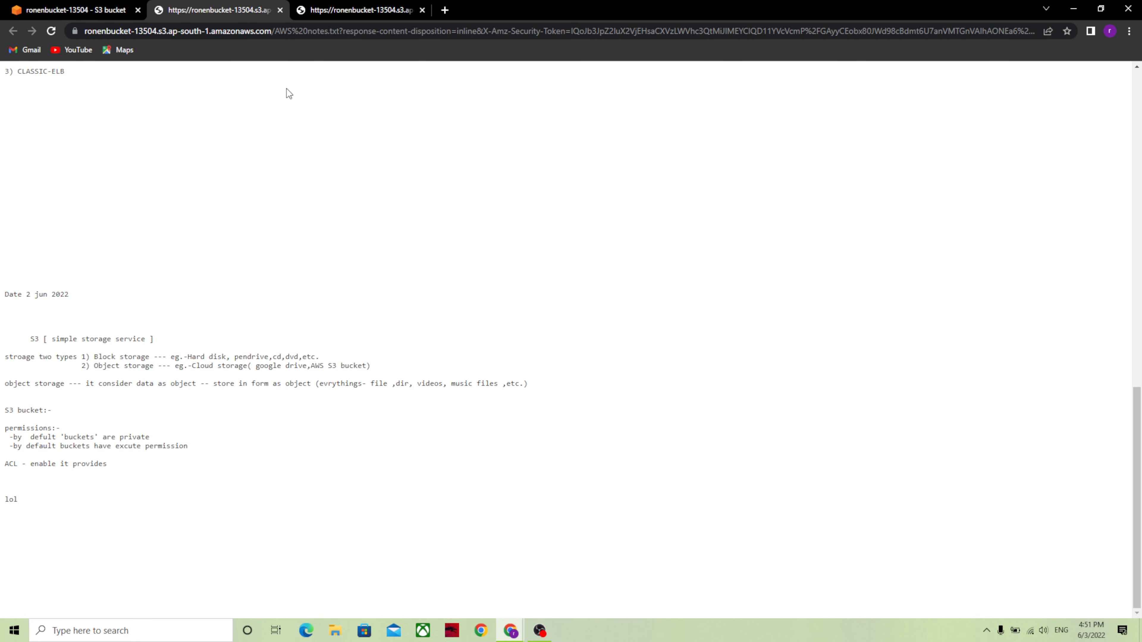
click(377, 11)
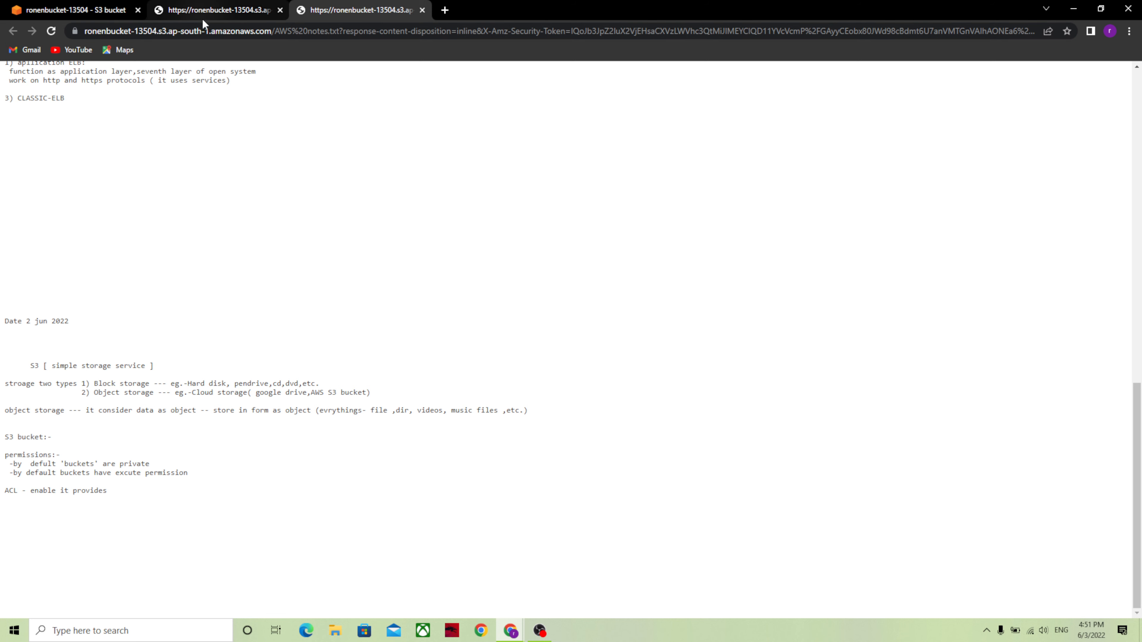
click(214, 14)
click(73, 18)
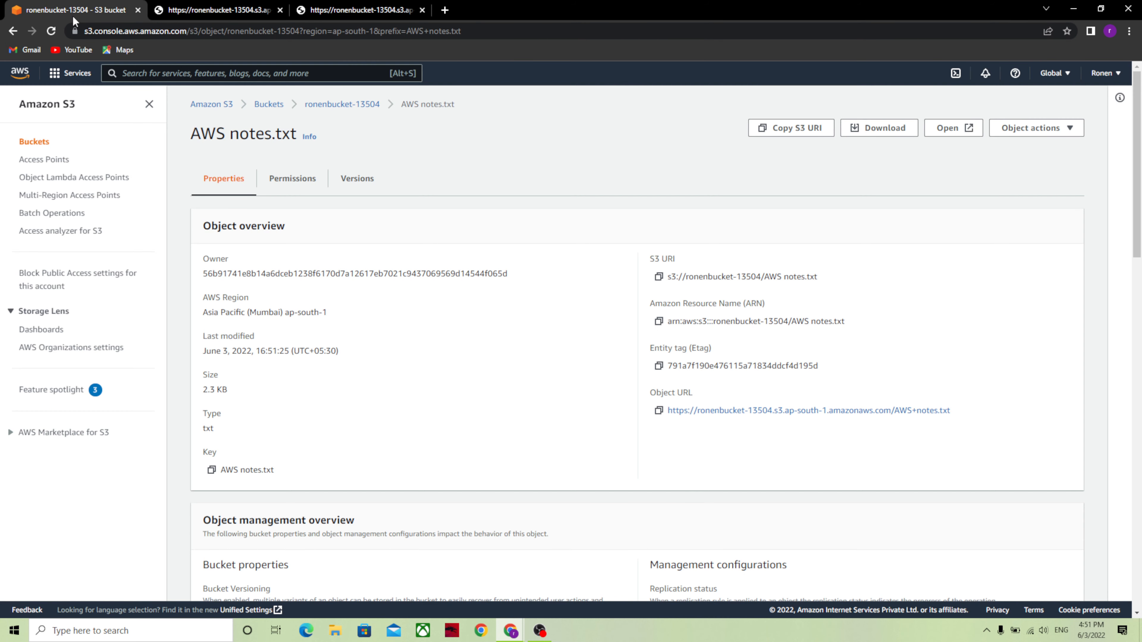
Step: Review the versioning, storage class, encryption, tags and metadata properties of AWS notes.txt, and return to the bucket's objects
scroll(335, 188, down, 10)
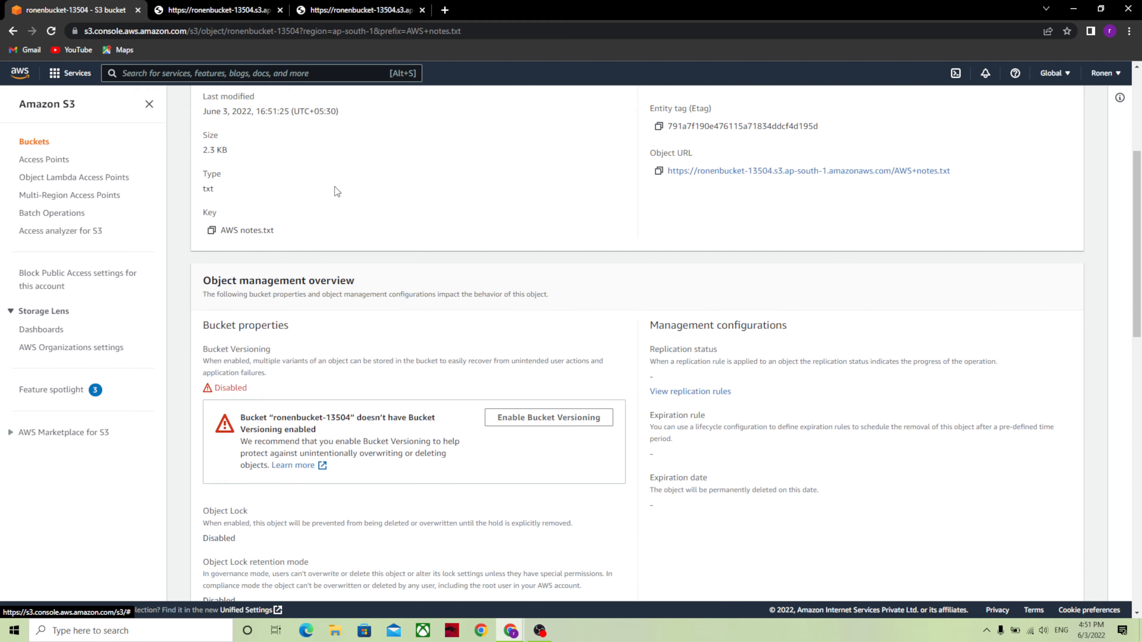
scroll(334, 189, down, 4)
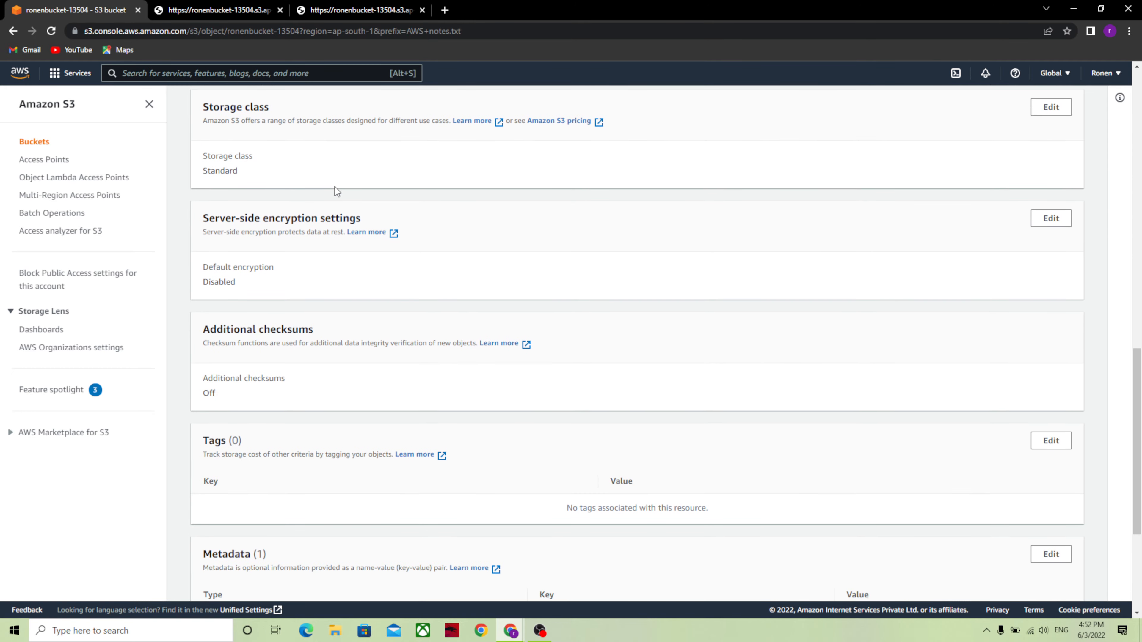
click(149, 105)
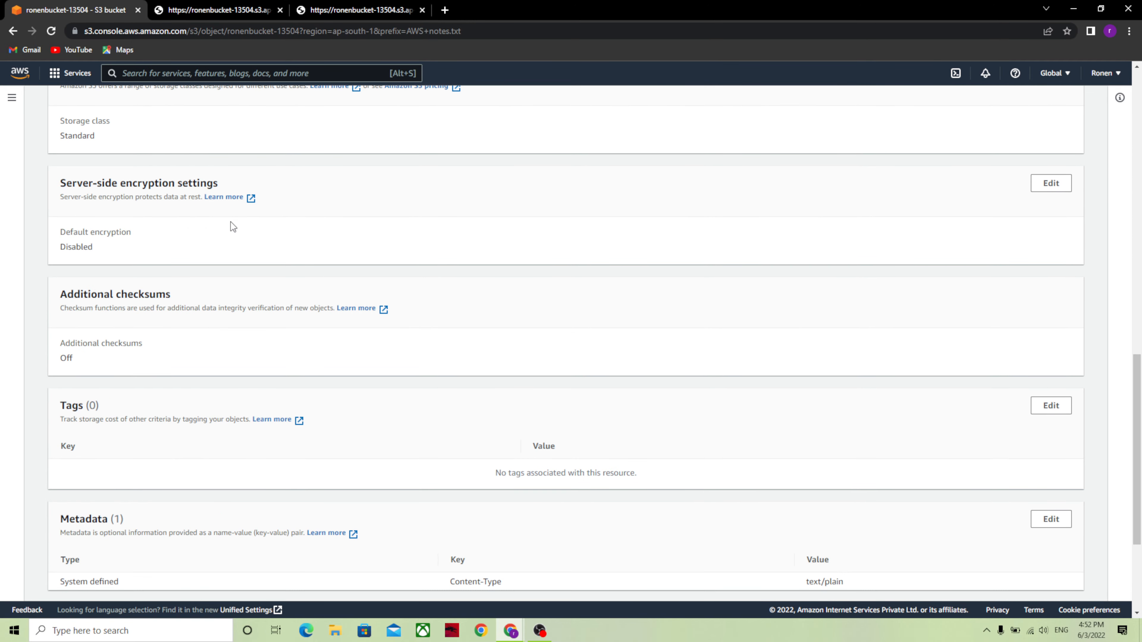
scroll(231, 230, up, 15)
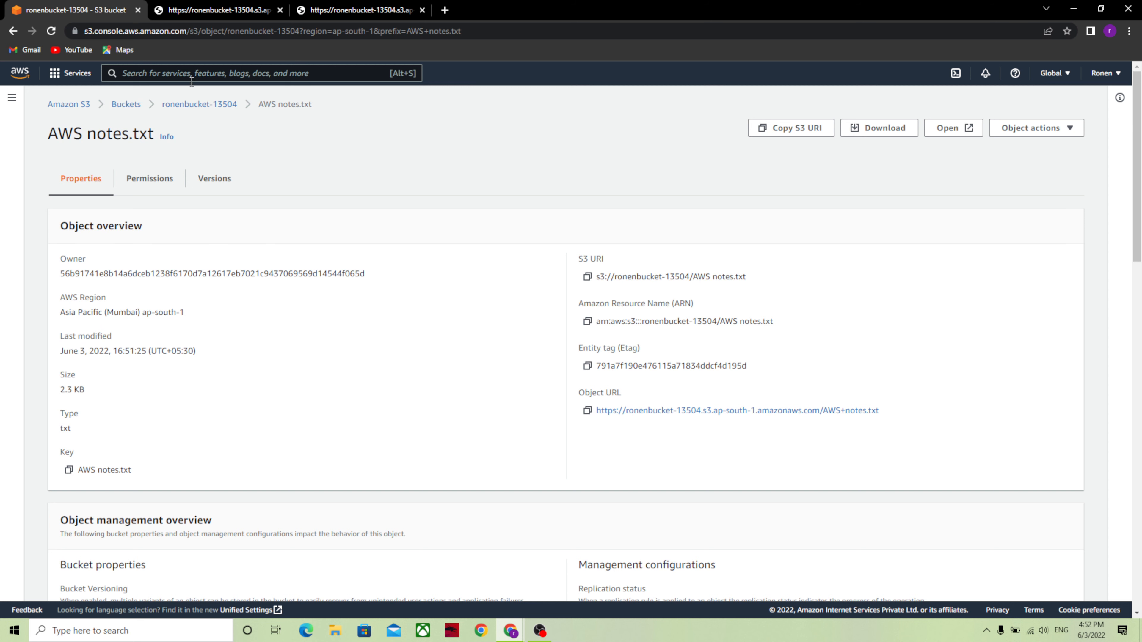
click(192, 104)
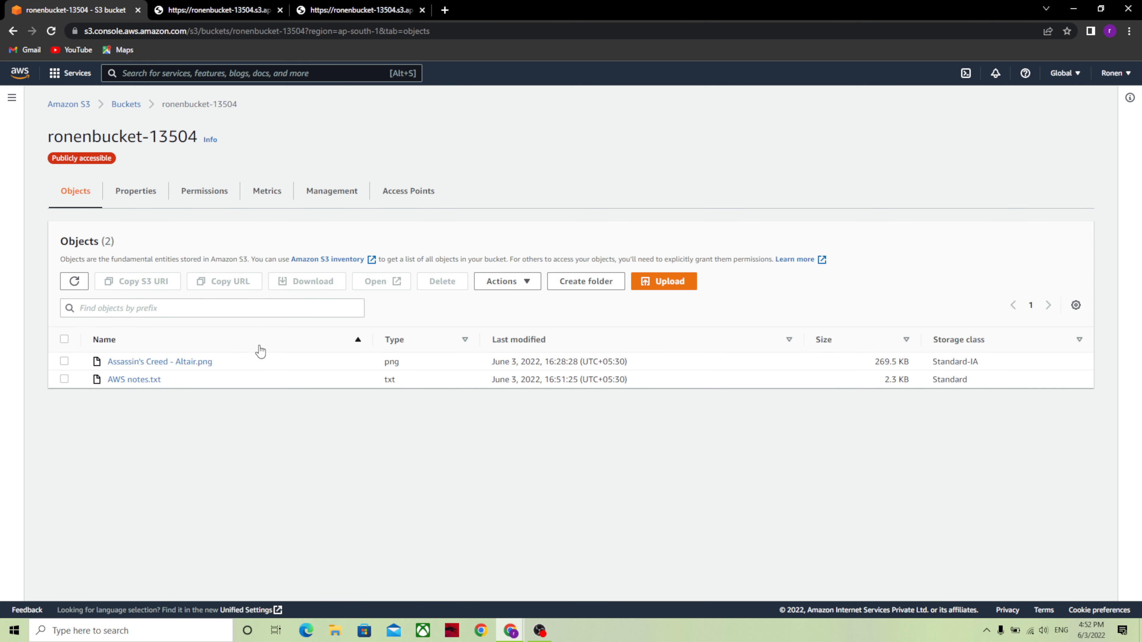
Step: Refresh the object list and examine the bucket's lifecycle, replication and inventory management settings
click(81, 283)
click(524, 284)
click(525, 284)
click(331, 193)
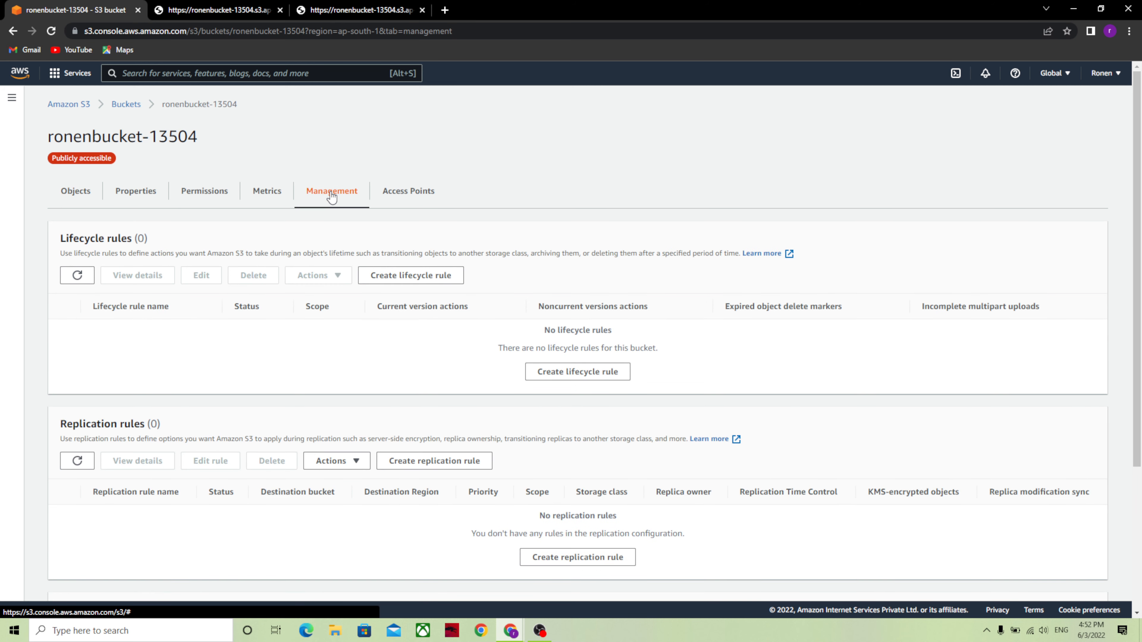
scroll(331, 194, down, 3)
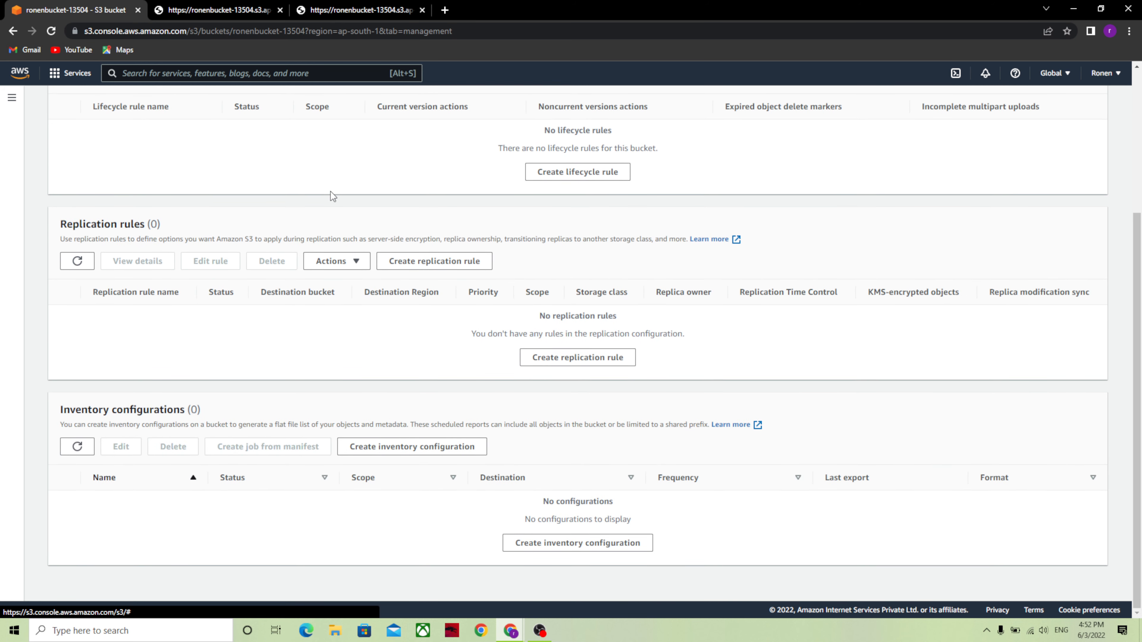
scroll(331, 194, up, 3)
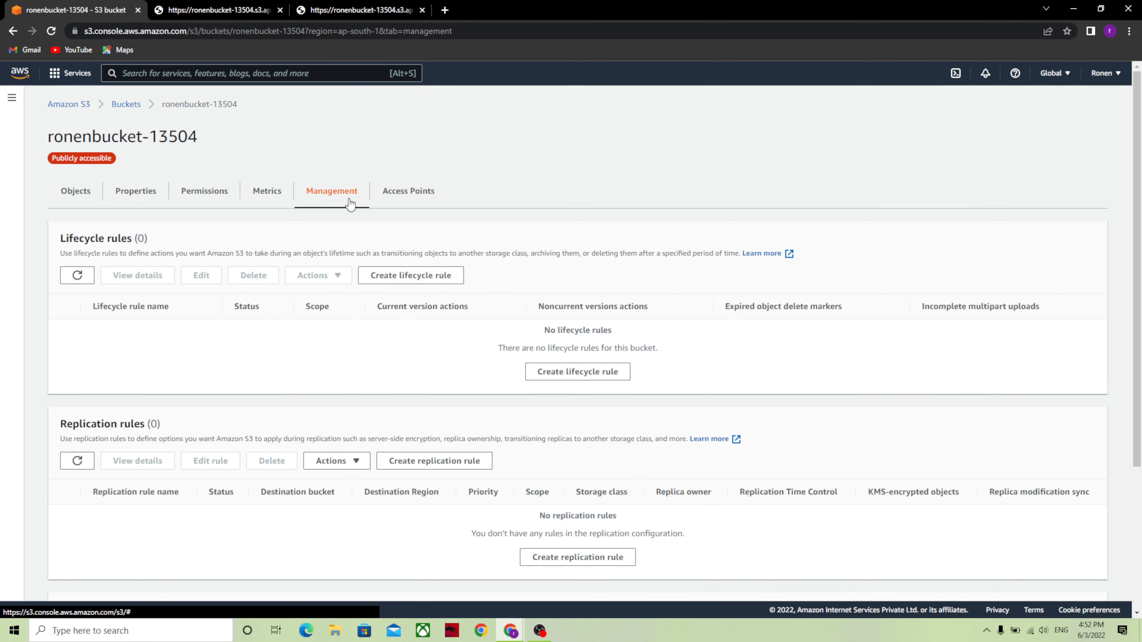
Step: Compare the endings of the old and re-uploaded copies of AWS notes.txt, and return to the bucket's list of objects
click(220, 12)
click(362, 10)
click(362, 10)
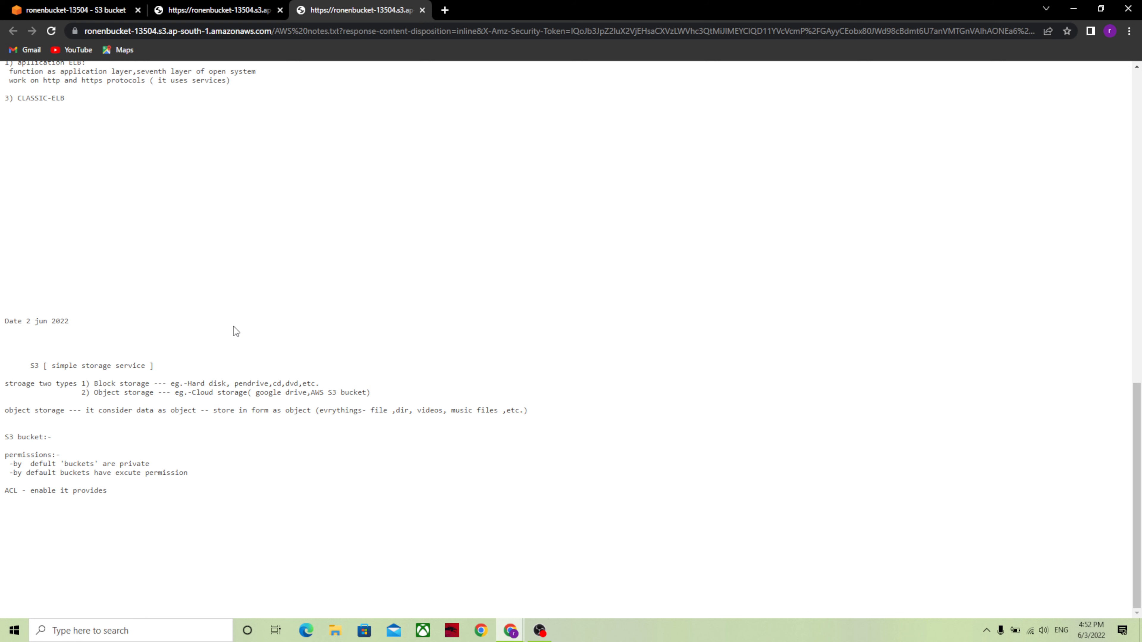
scroll(234, 326, up, 4)
scroll(234, 326, down, 4)
click(236, 9)
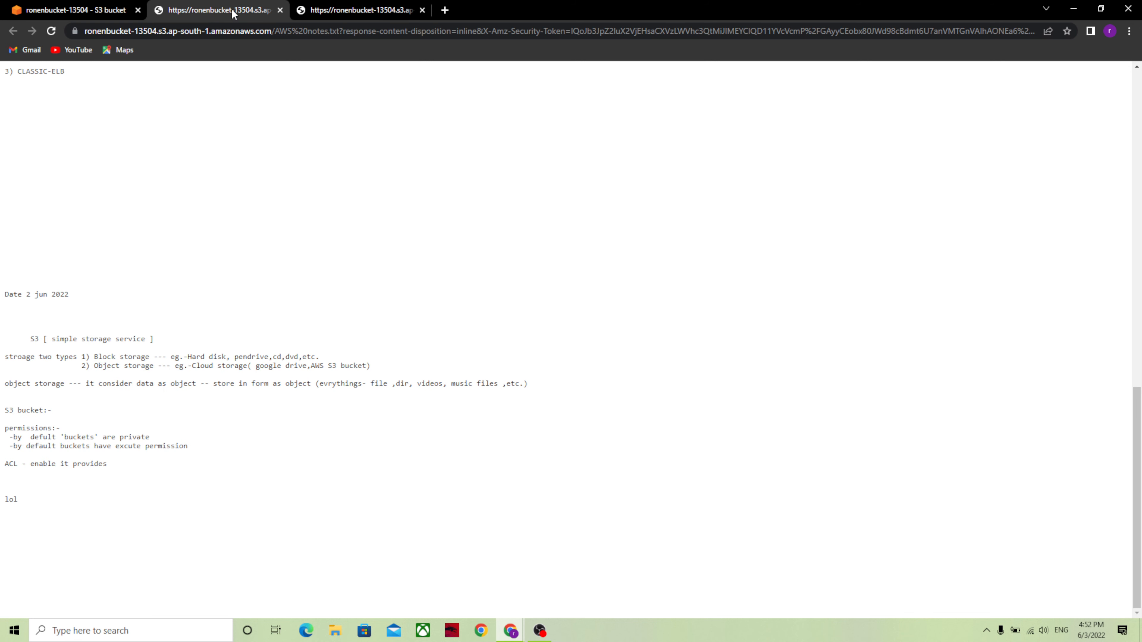
scroll(263, 455, up, 7)
scroll(263, 454, down, 7)
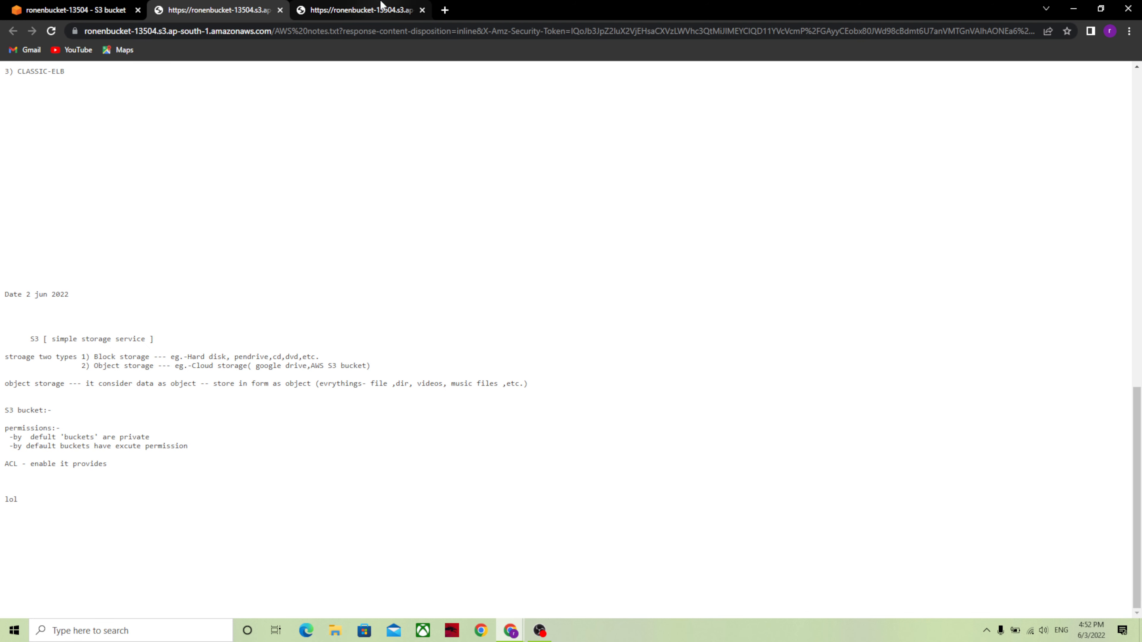
click(375, 19)
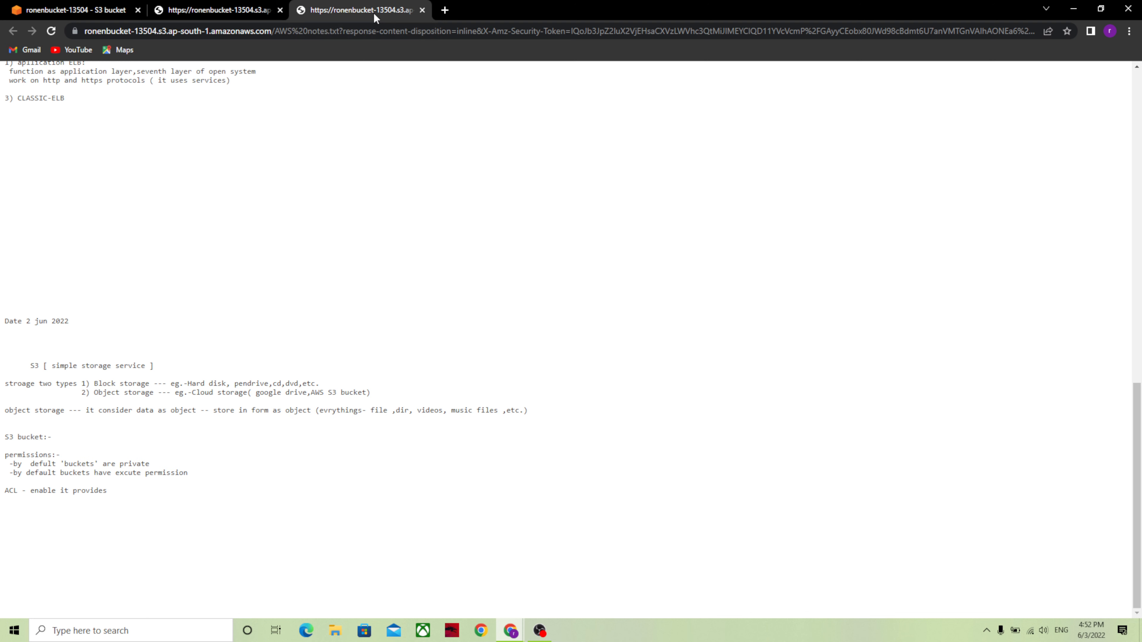
click(253, 19)
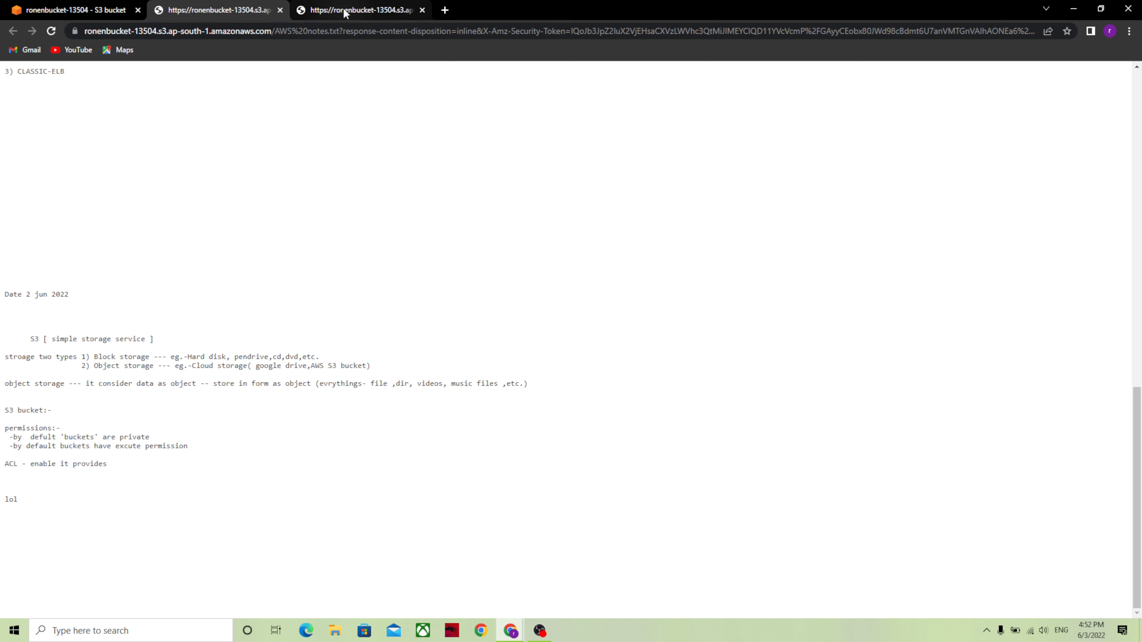
click(341, 9)
click(229, 9)
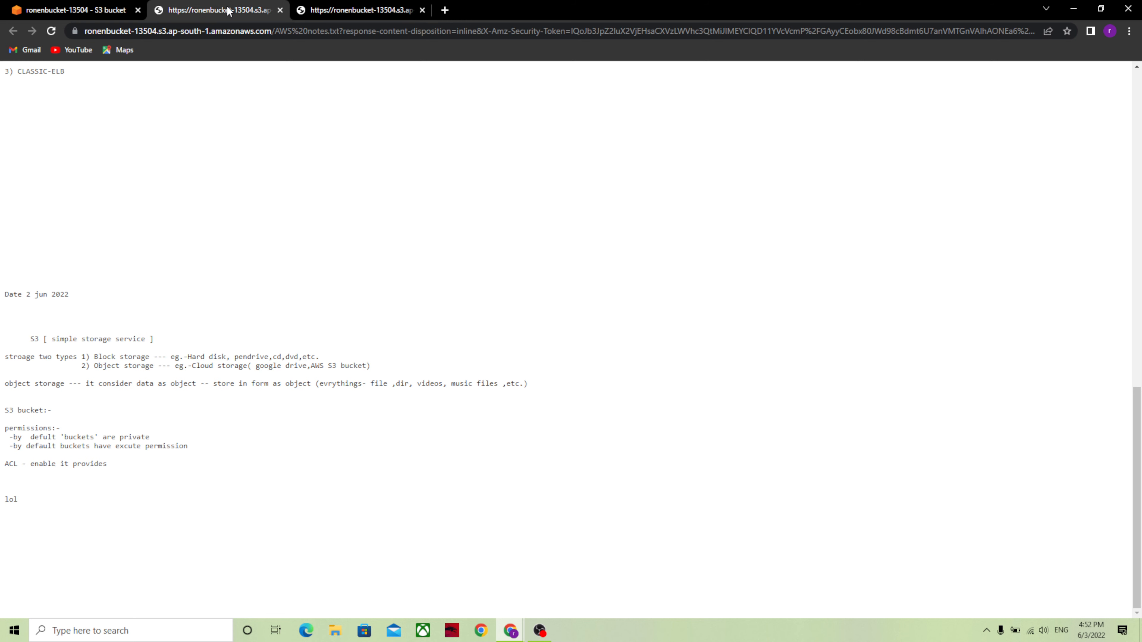
click(344, 10)
click(121, 13)
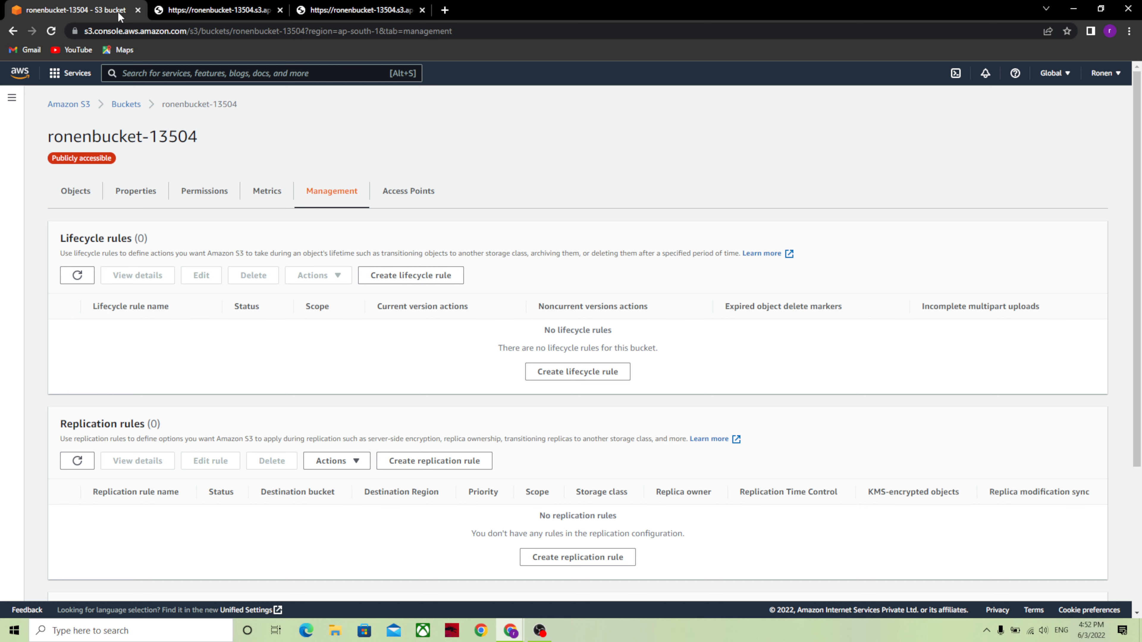
click(89, 191)
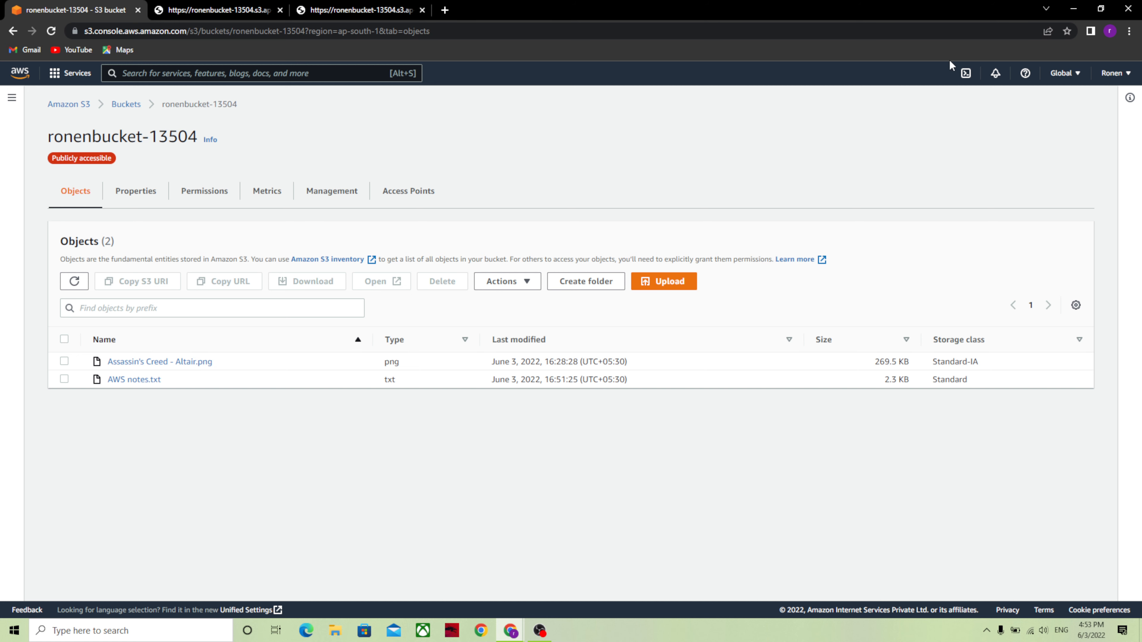
Step: Delete the word "lol" and the blank lines around it from the end of the desktop file AWS notes, and save the file
key(super+d)
double_click(17, 492)
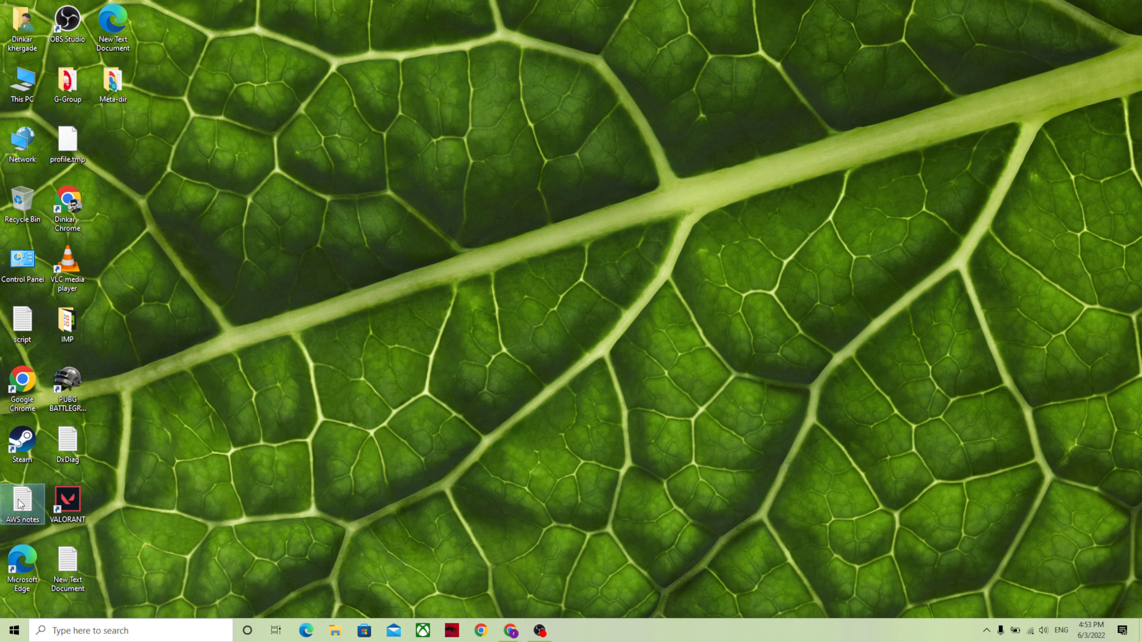
scroll(490, 439, down, 20)
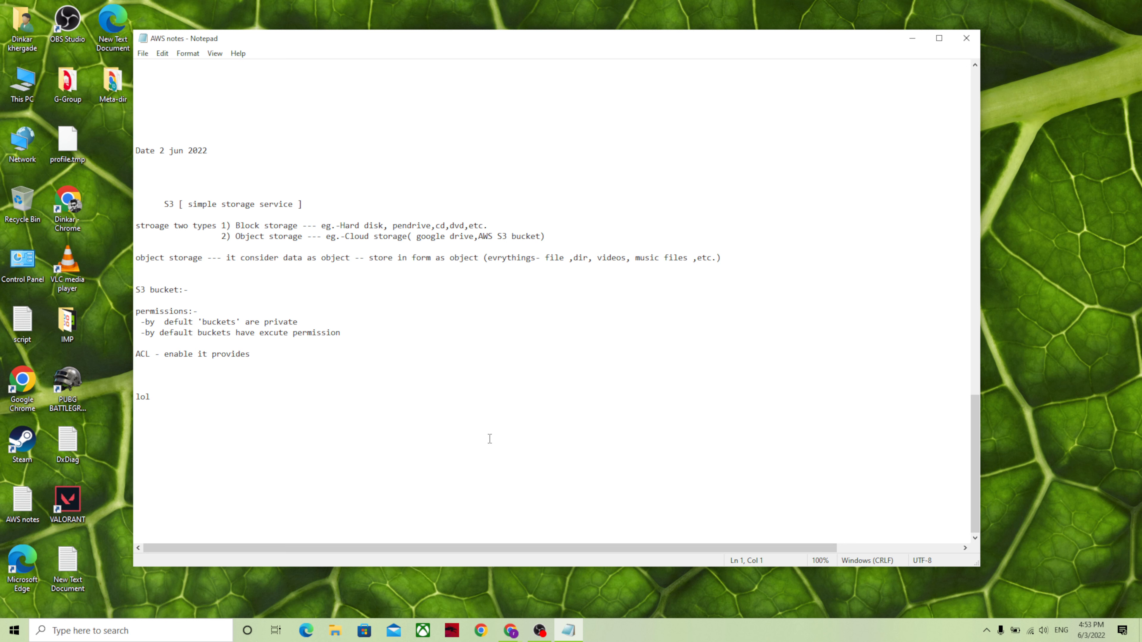
click(183, 407)
key(BackSpace)
key(BackSpace)
key(BackSpace)
key(BackSpace)
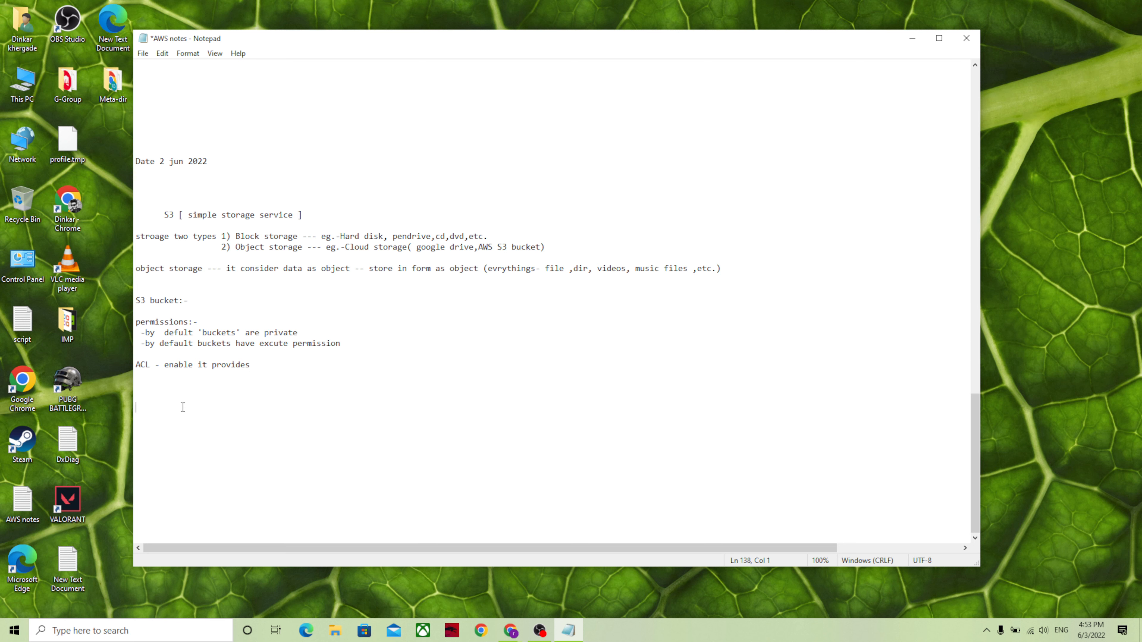
key(BackSpace)
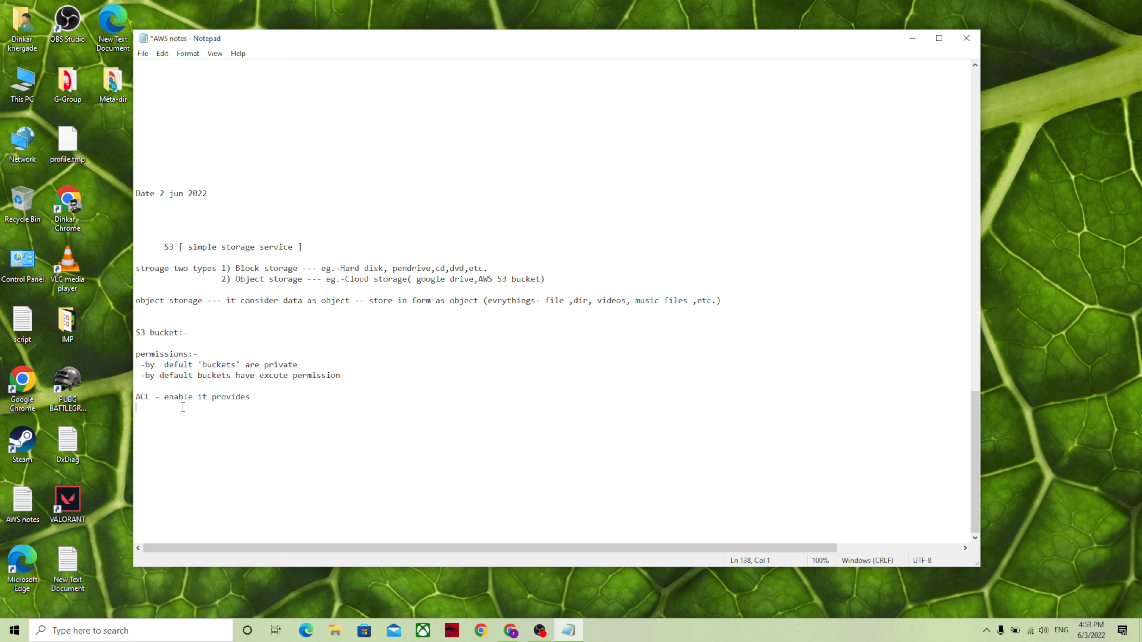
key(Up)
key(Up)
key(Up)
click(967, 38)
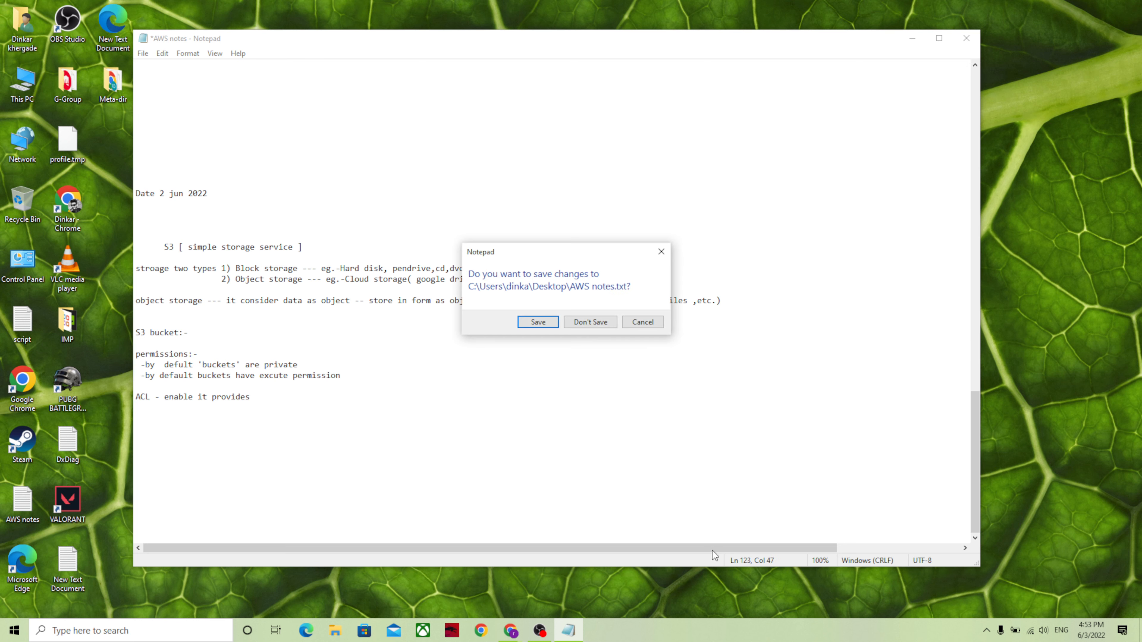
click(539, 323)
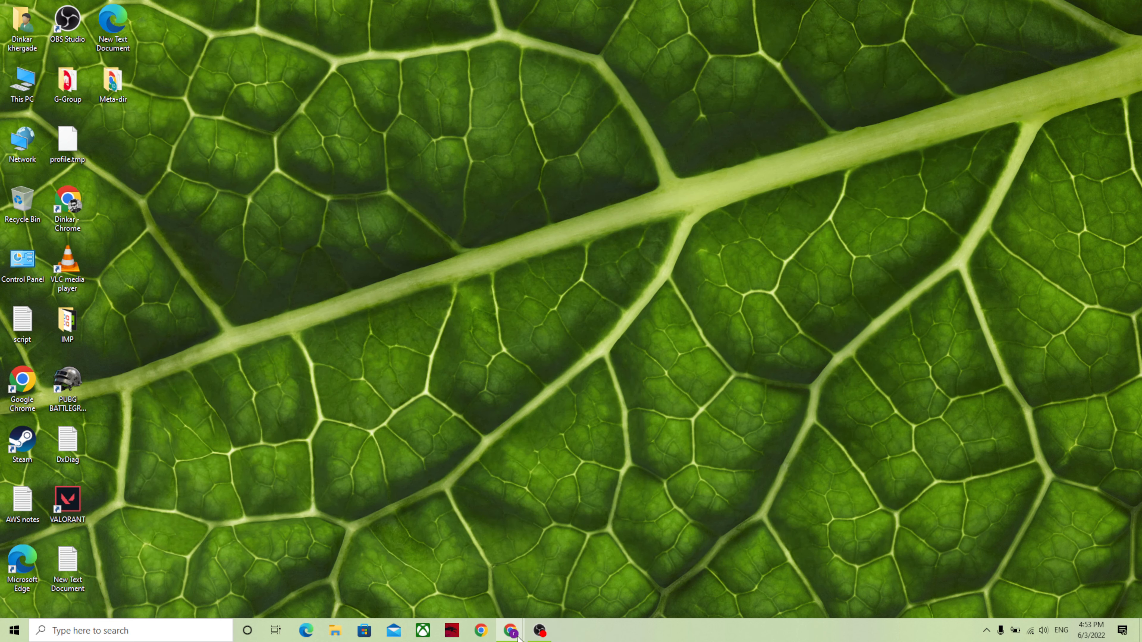
Step: Return to the S3 console and upload the edited AWS notes.txt from the Desktop to ronenbucket-13504
mouse_move(519, 638)
click(564, 589)
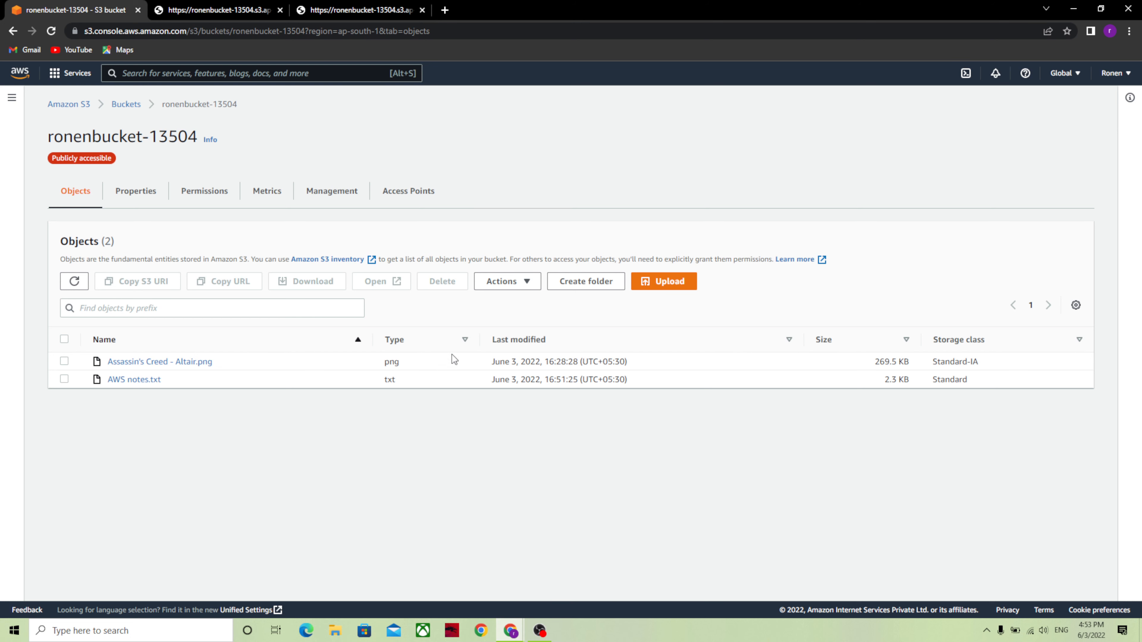
click(649, 283)
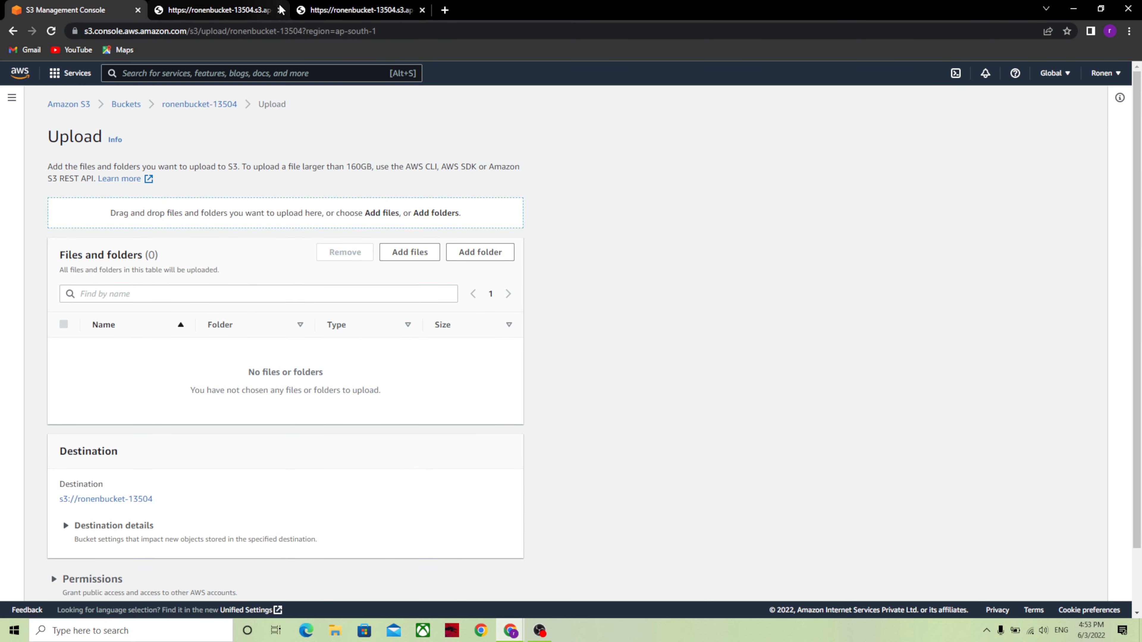
click(415, 253)
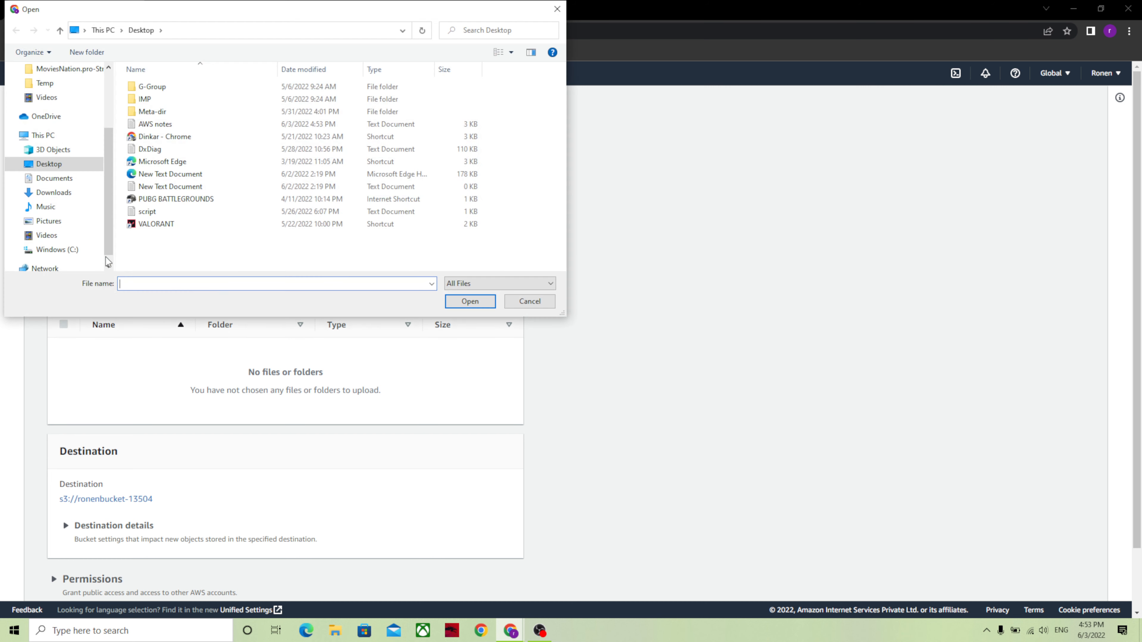
click(192, 128)
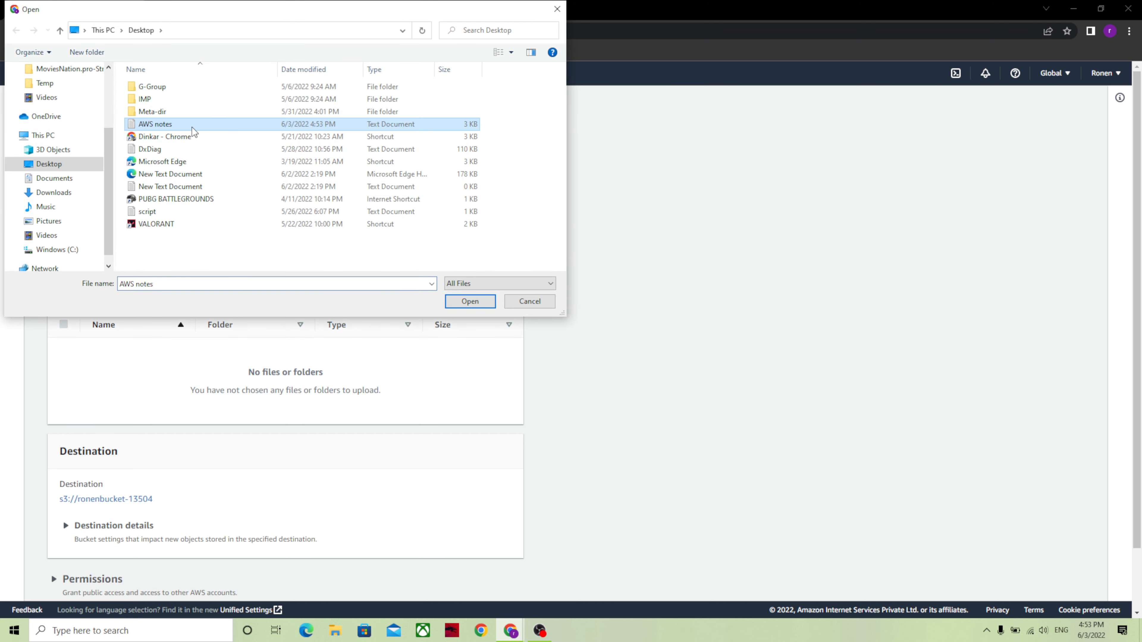
click(458, 300)
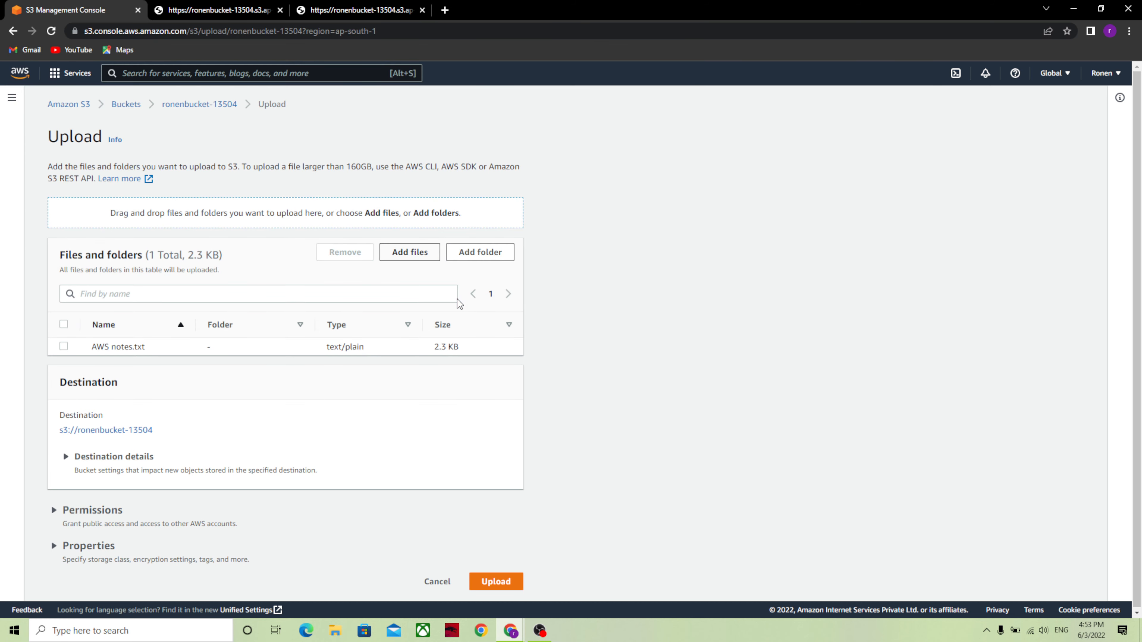
click(500, 583)
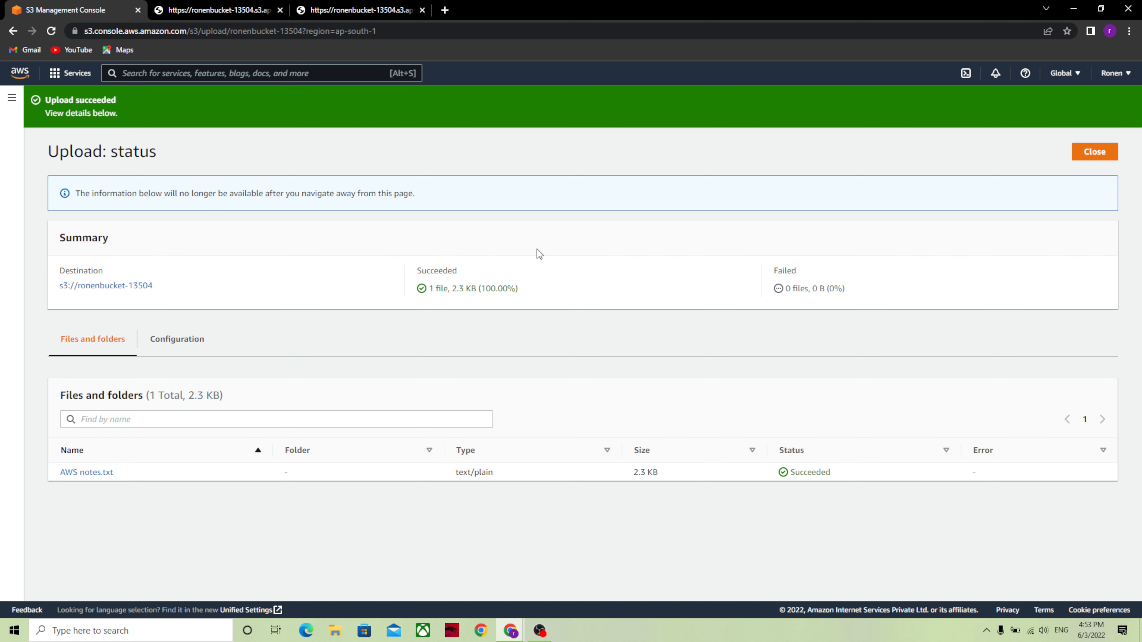
click(1096, 153)
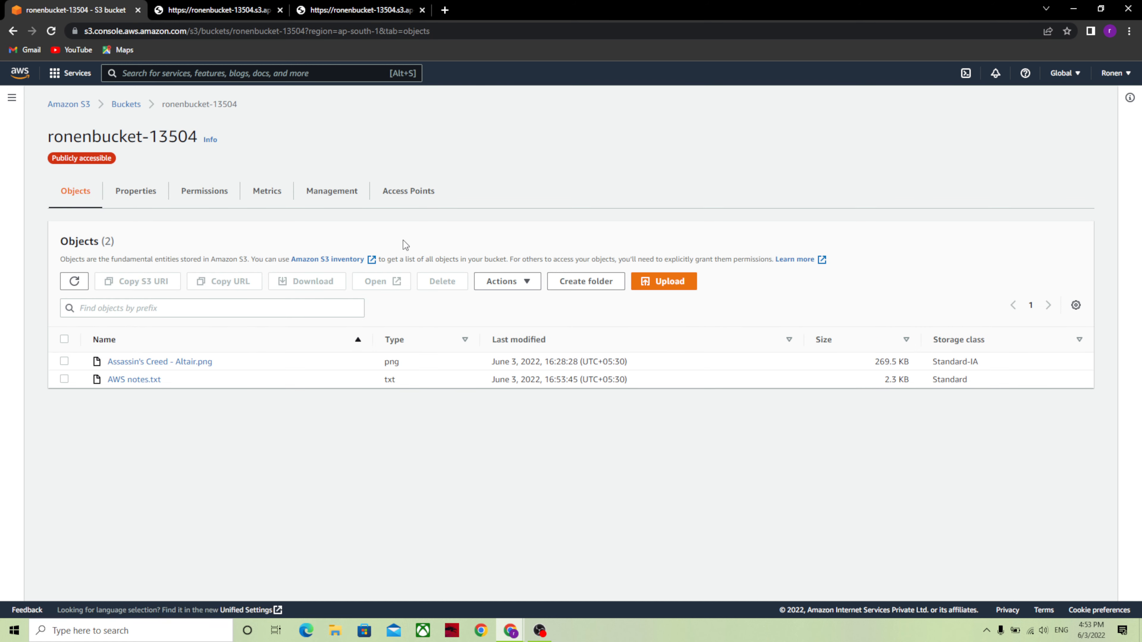
Step: Refresh the object list, open the newly uploaded AWS notes.txt to check its ending, and return to the S3 console
click(81, 293)
click(64, 380)
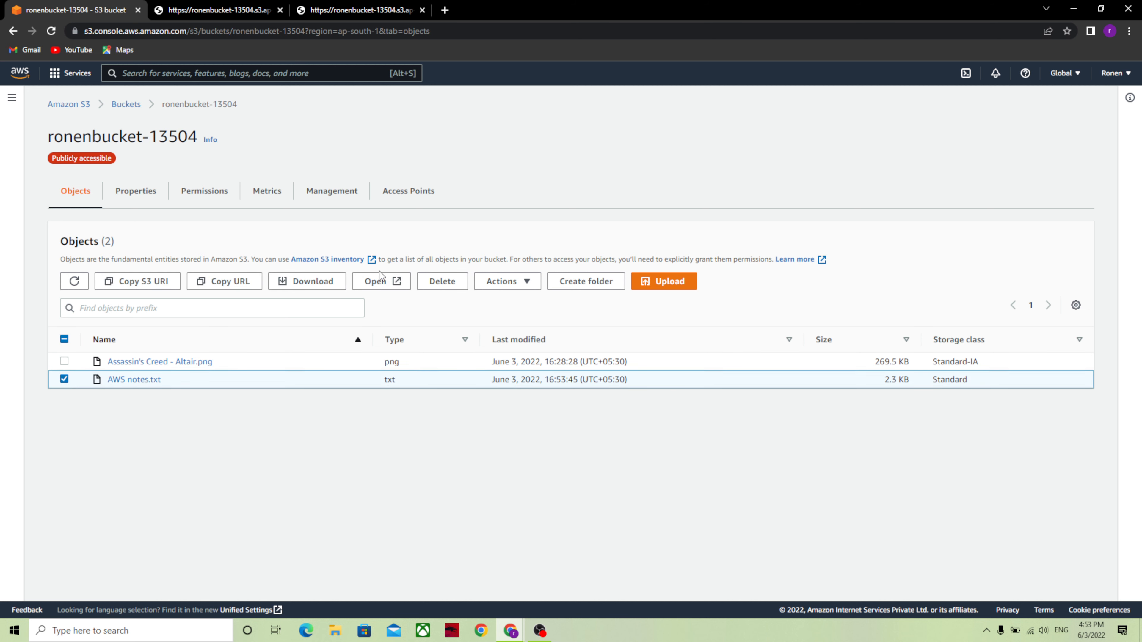
click(375, 282)
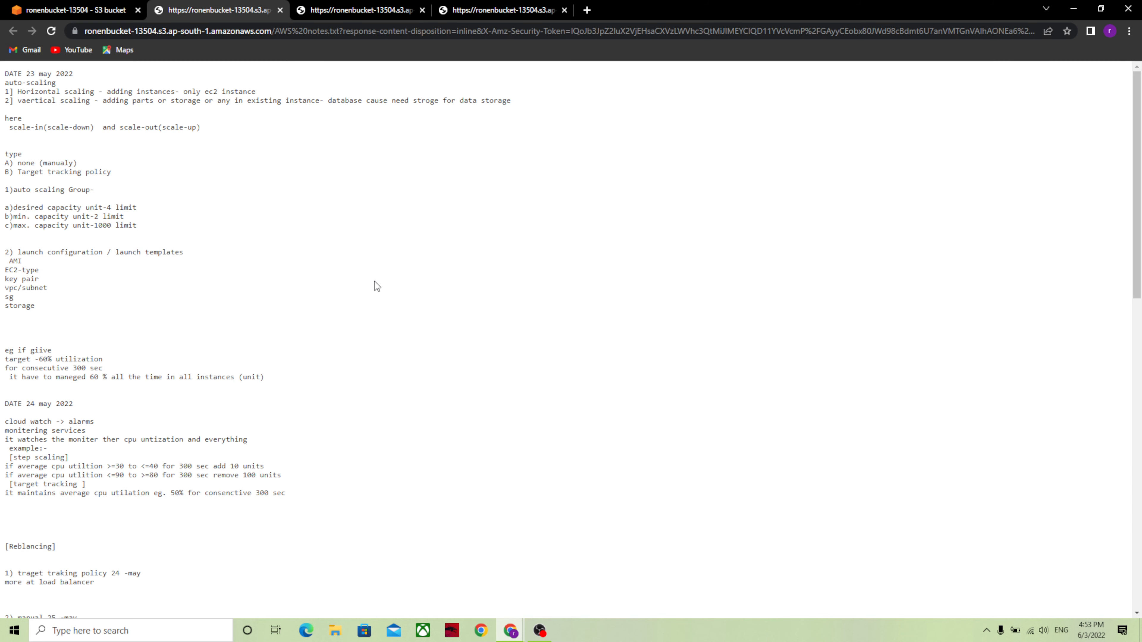
scroll(372, 330, down, 15)
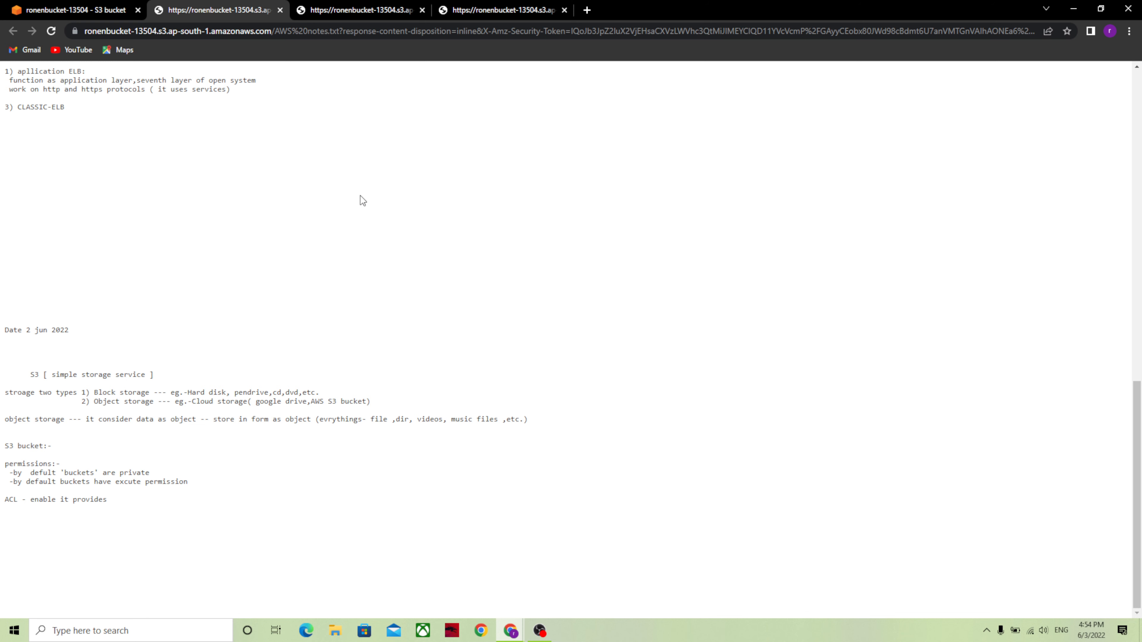
click(74, 10)
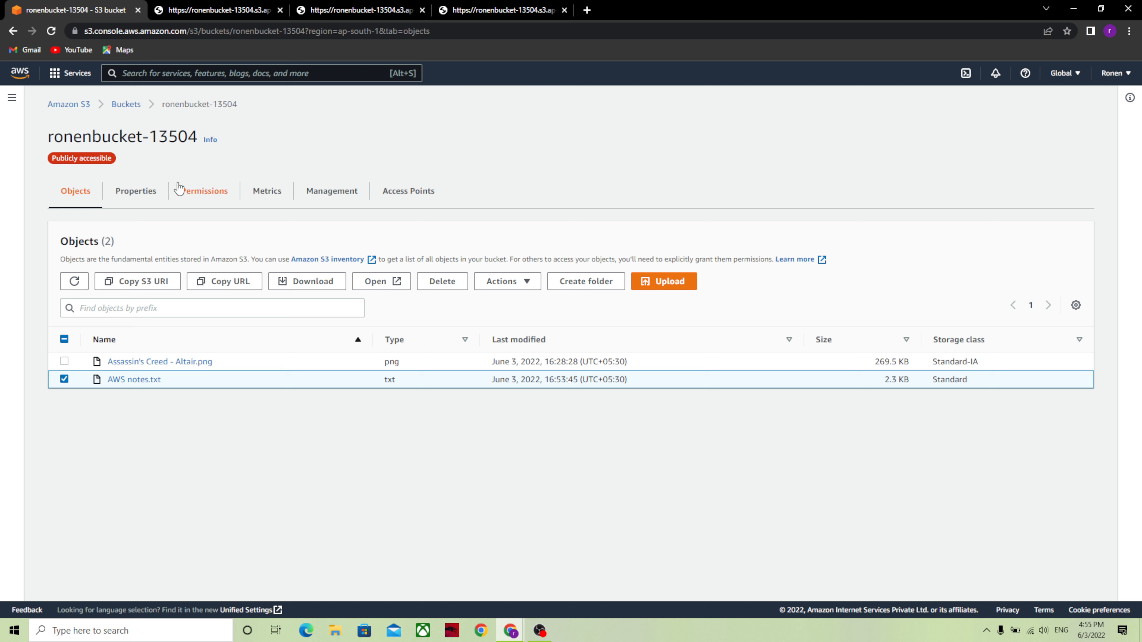
Step: Enable Bucket Versioning in the properties of ronenbucket-13504 and save the change
click(155, 193)
scroll(155, 192, down, 4)
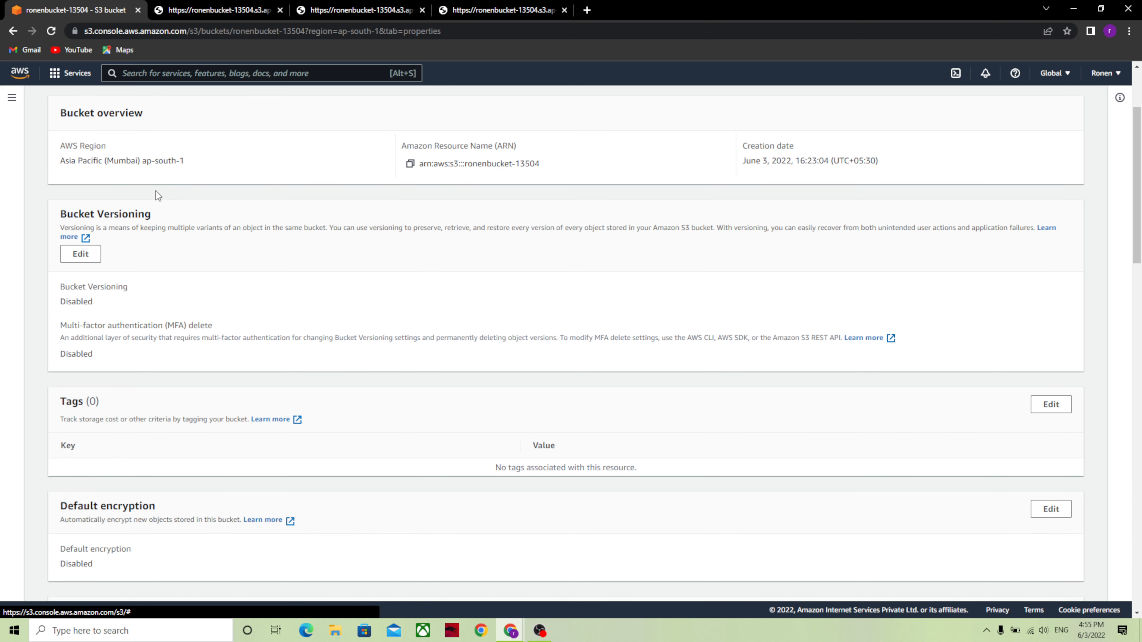
click(94, 257)
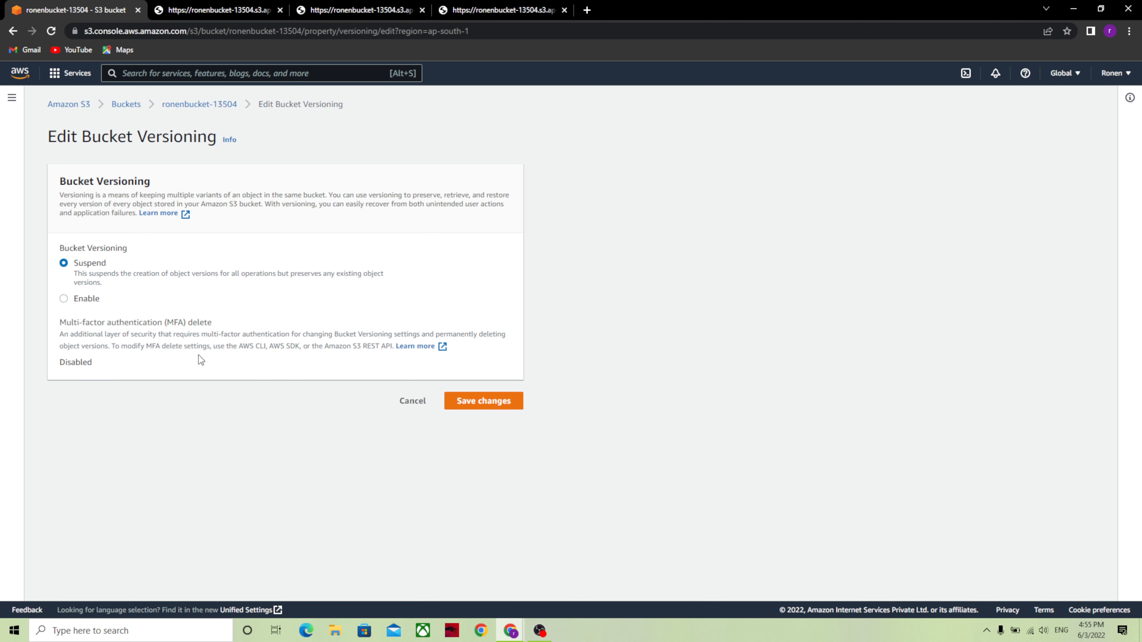
click(89, 298)
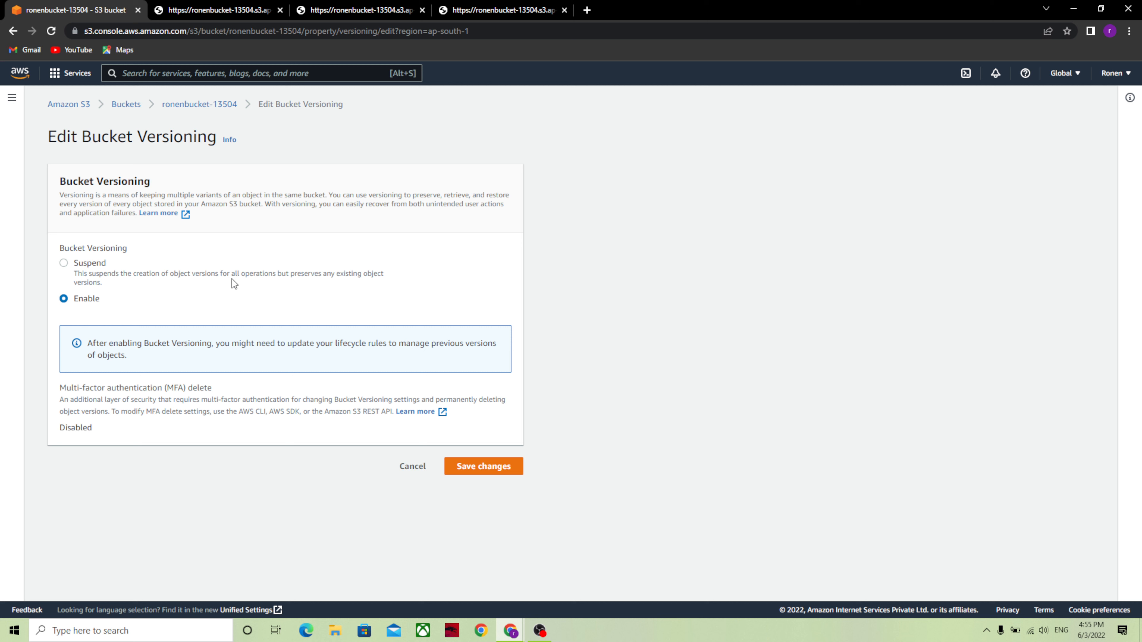
click(489, 470)
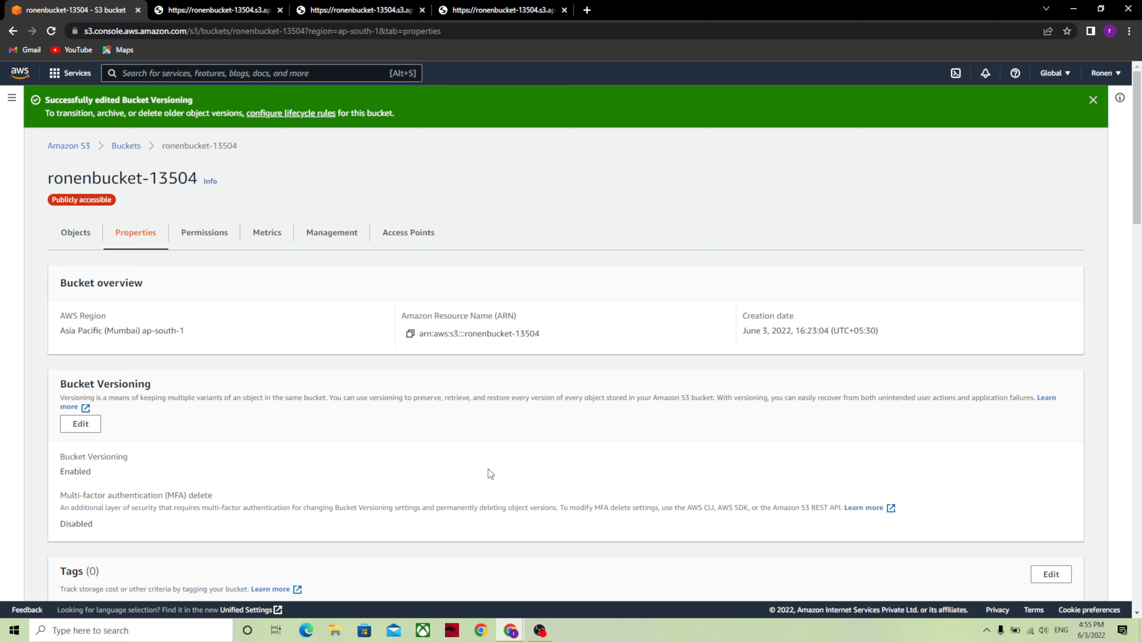
Step: Review the bucket's versioning, tags, default encryption and archive configuration properties, and return to its list of objects
scroll(488, 469, down, 5)
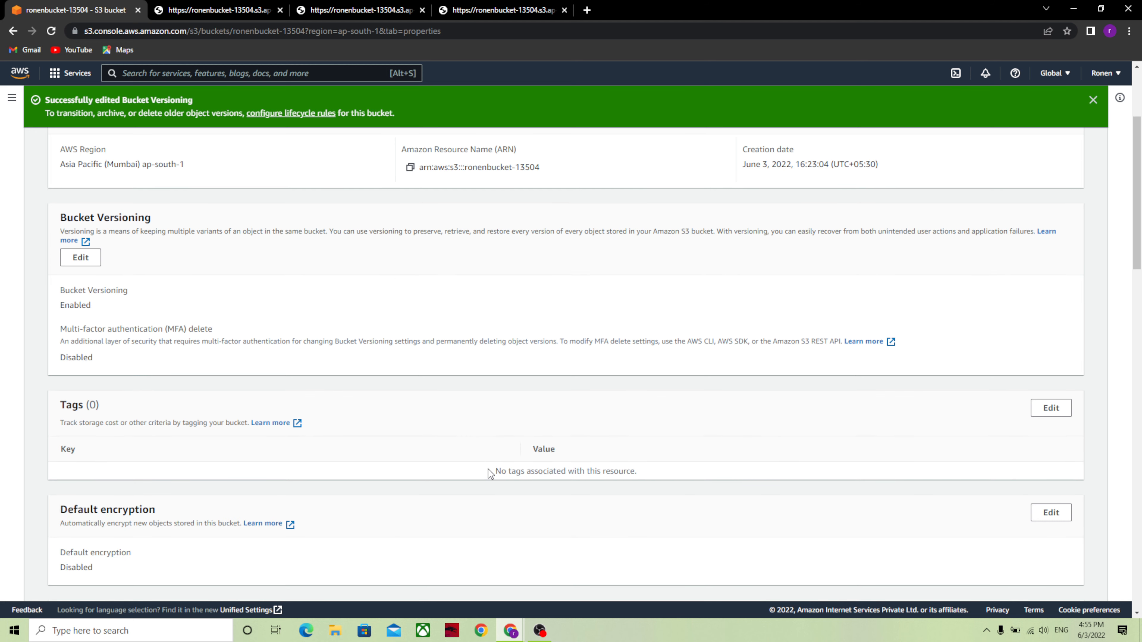
scroll(487, 469, down, 3)
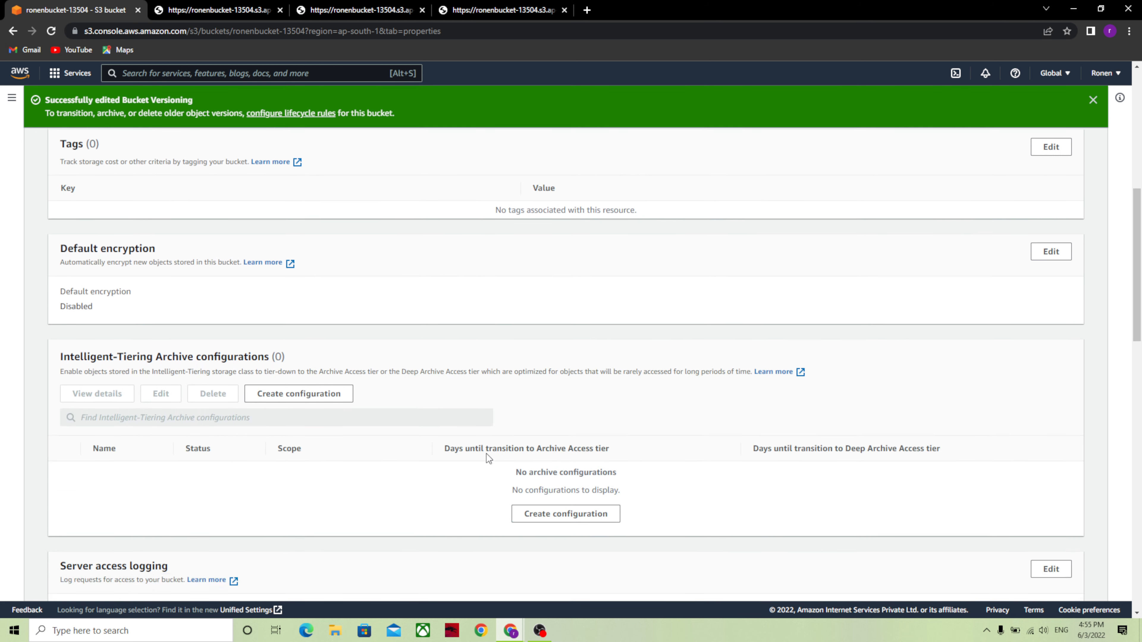
scroll(486, 454, up, 6)
scroll(486, 454, up, 2)
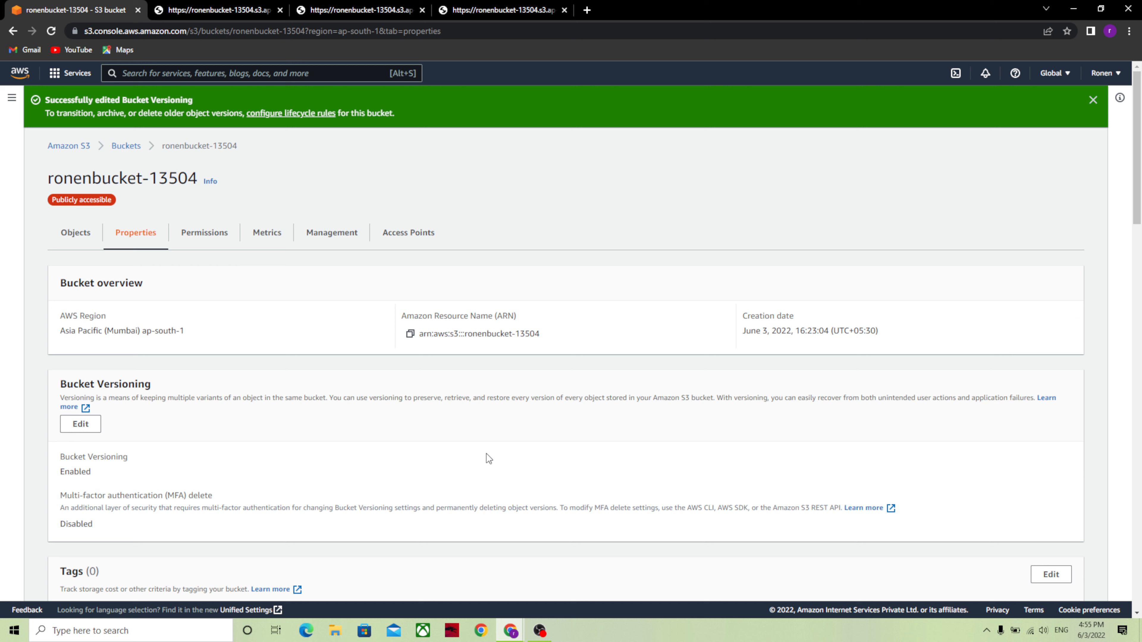
click(83, 230)
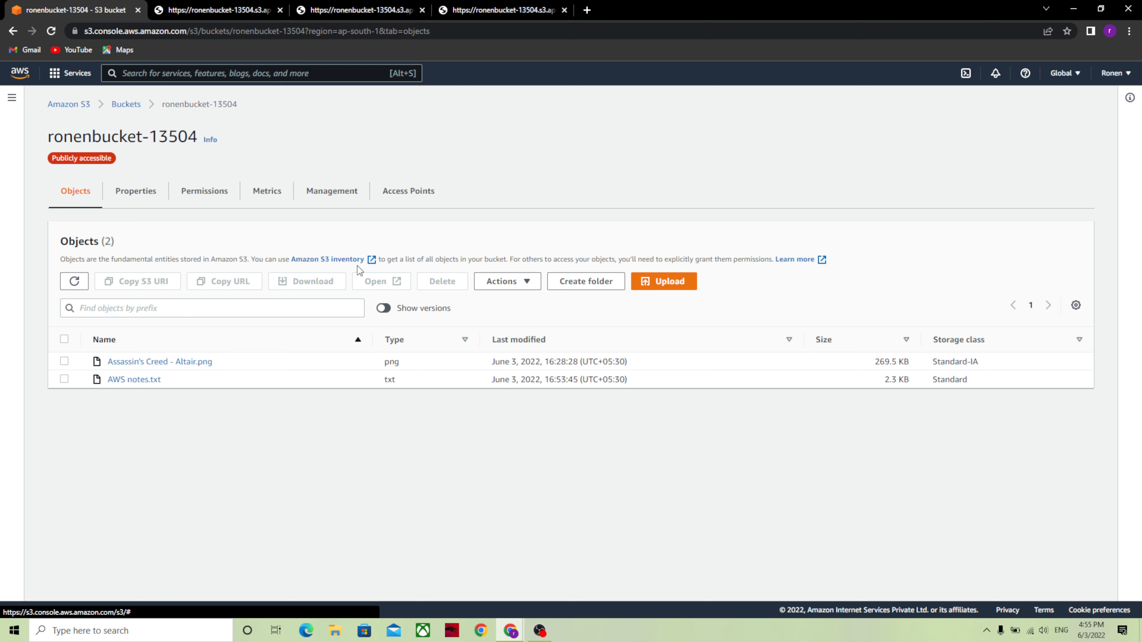
Step: Show the versions of the bucket's objects, refresh the list, and hide the versions again
click(384, 308)
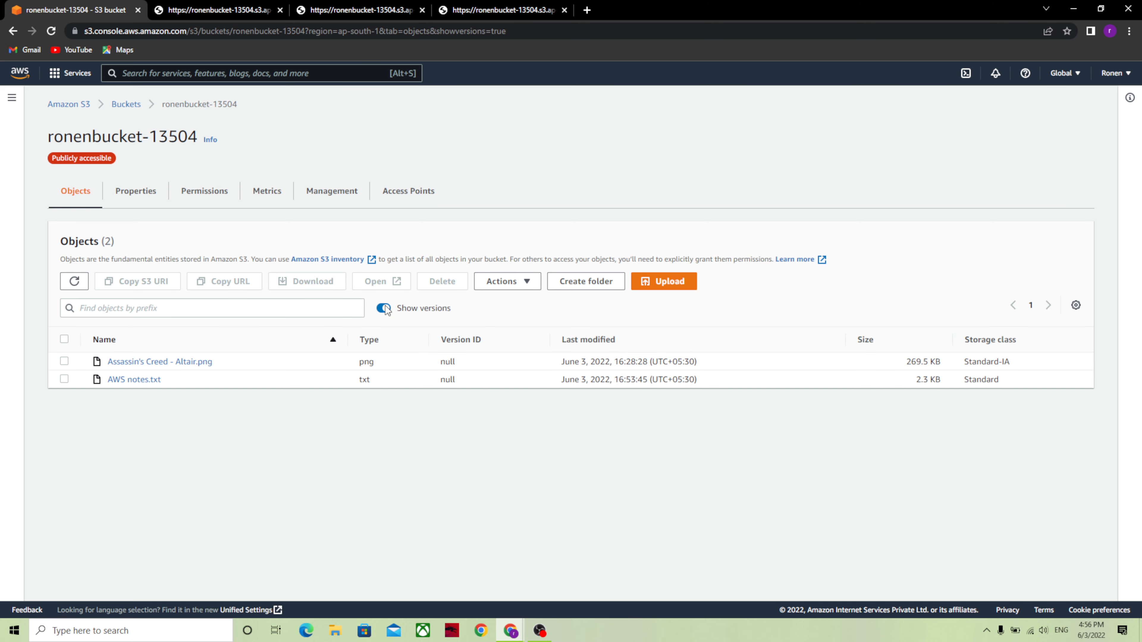
click(384, 309)
click(384, 309)
click(77, 282)
click(77, 280)
click(77, 280)
click(384, 309)
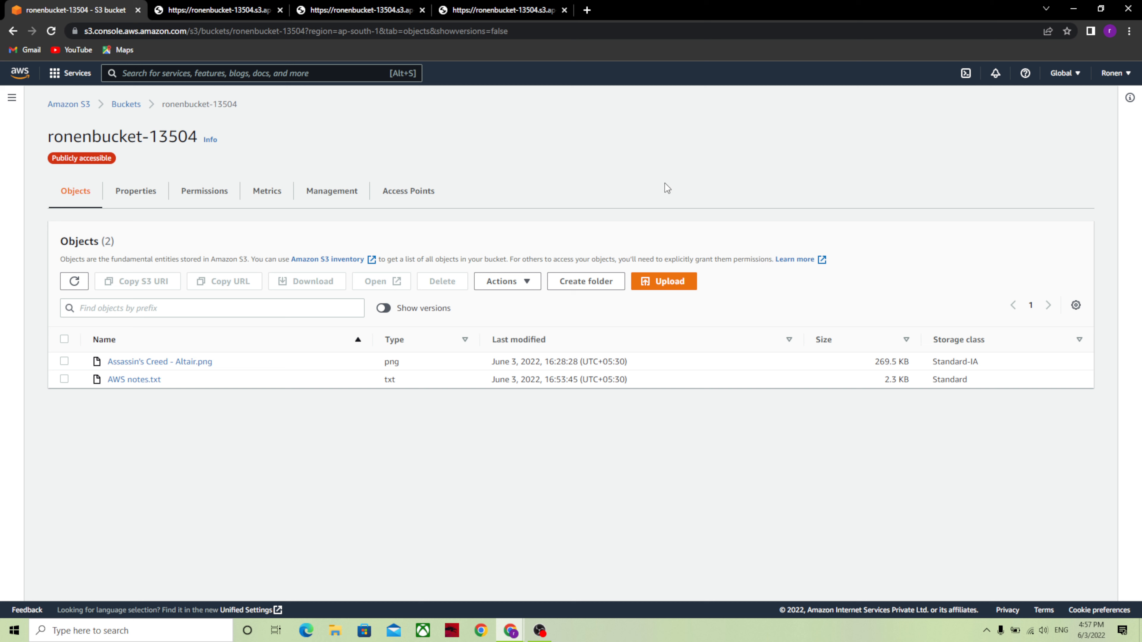
Step: Write "help me" in the empty New Text Document on the desktop and save the file
click(1070, 13)
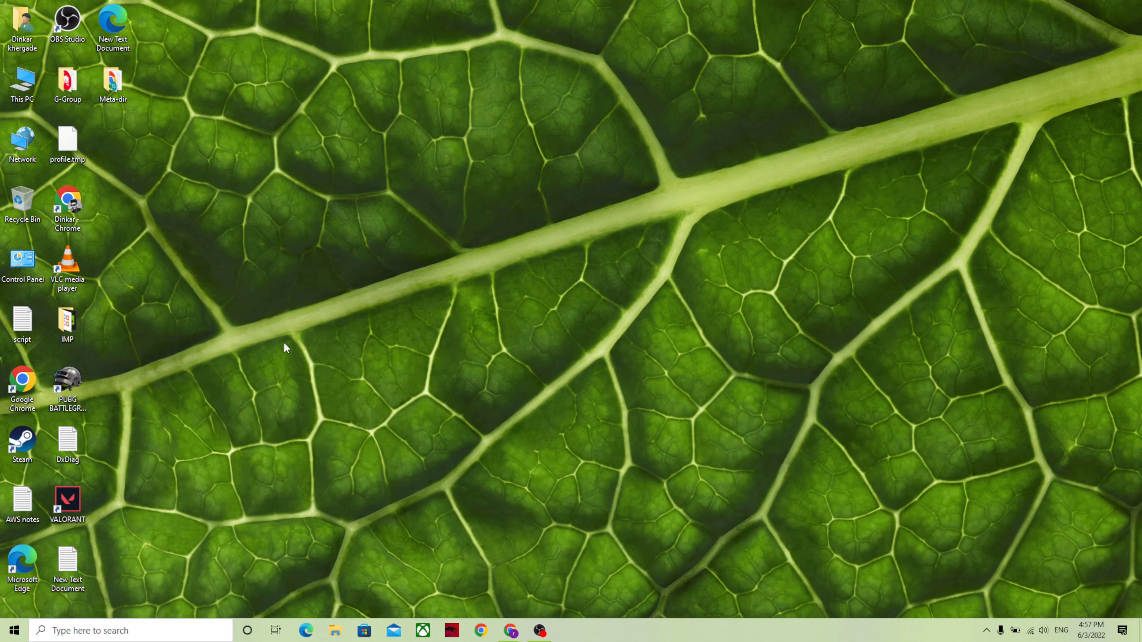
double_click(27, 330)
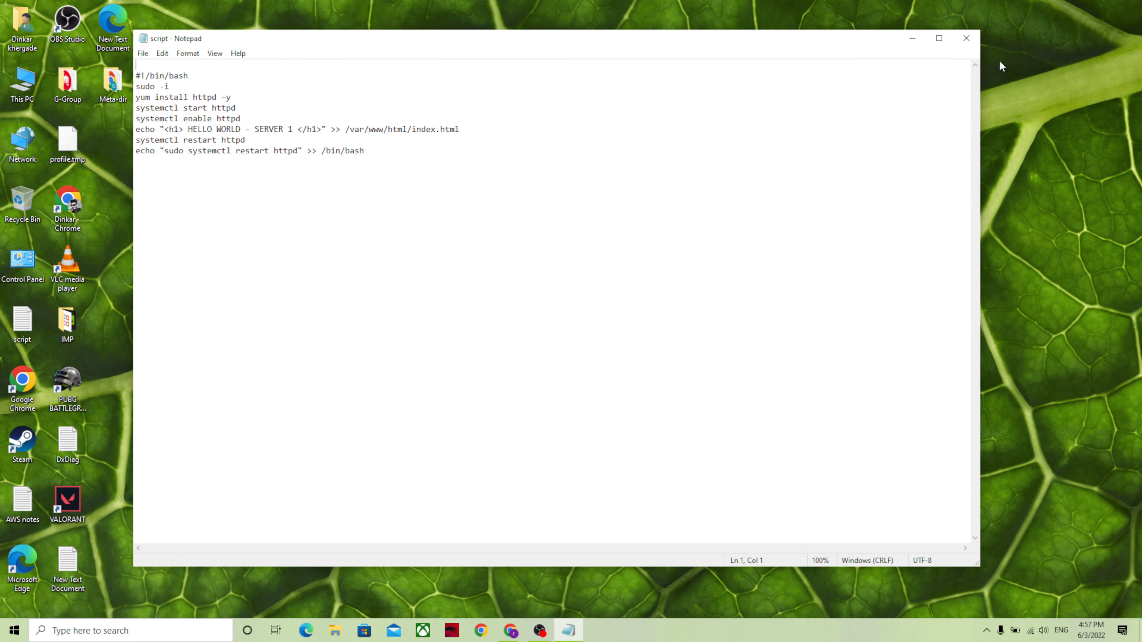
click(966, 38)
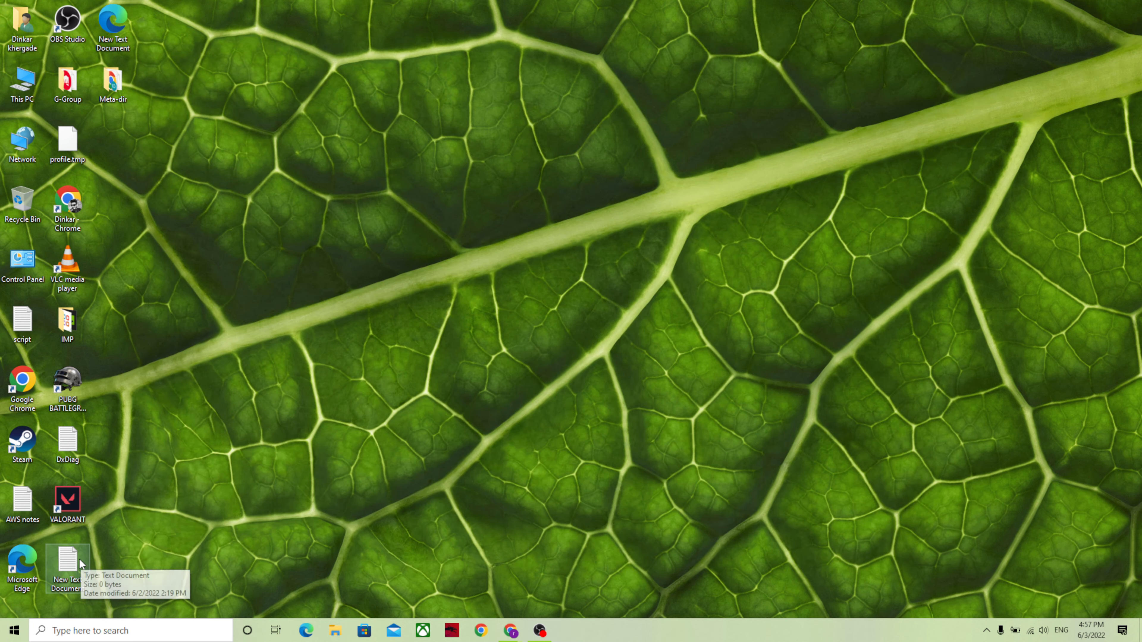
double_click(67, 560)
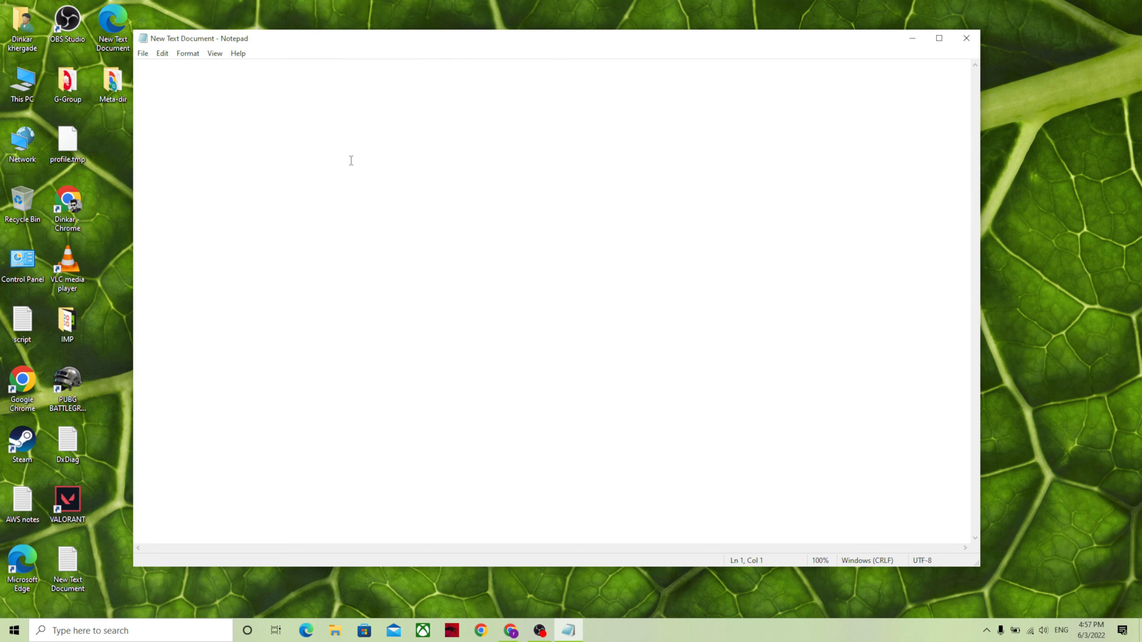
text(help mw)
key(BackSpace)
text(e)
click(962, 41)
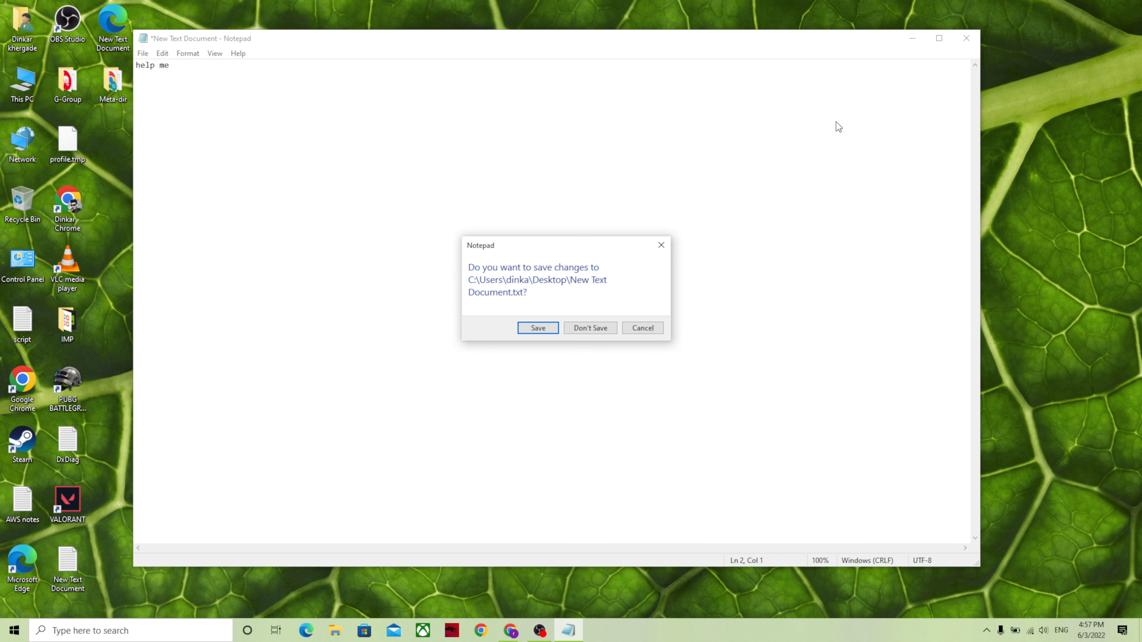
click(538, 328)
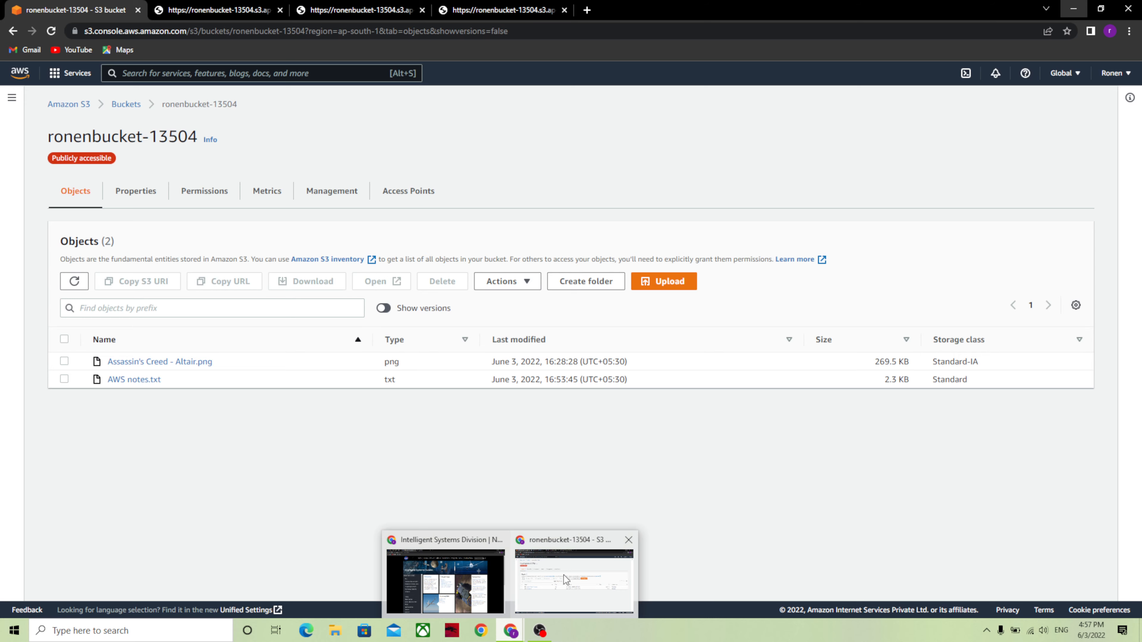
click(567, 580)
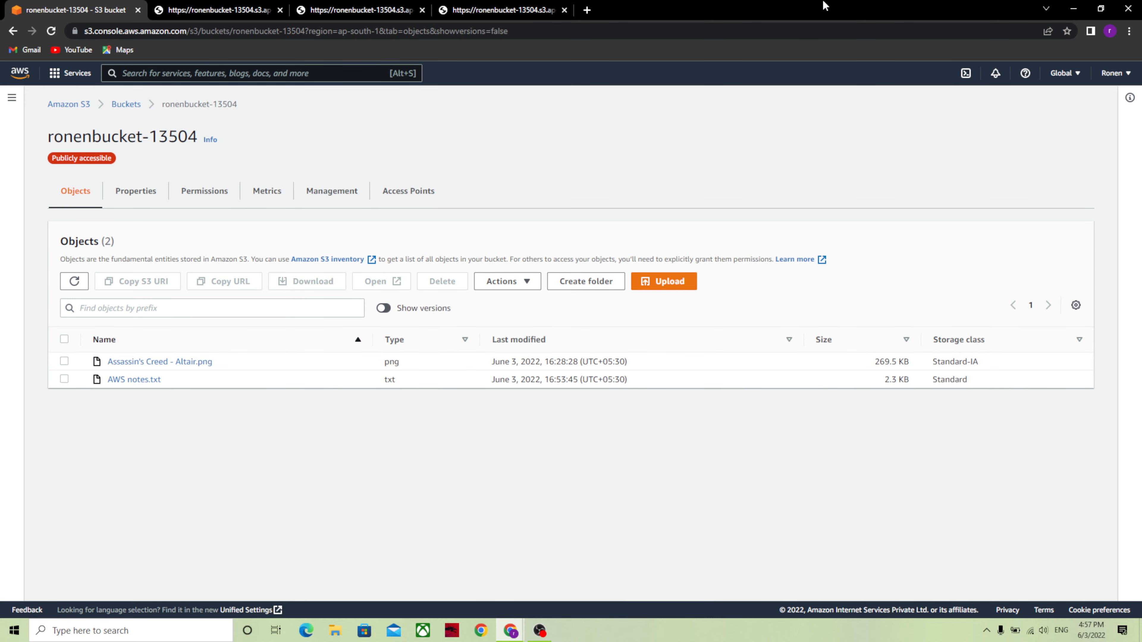
key(super+d)
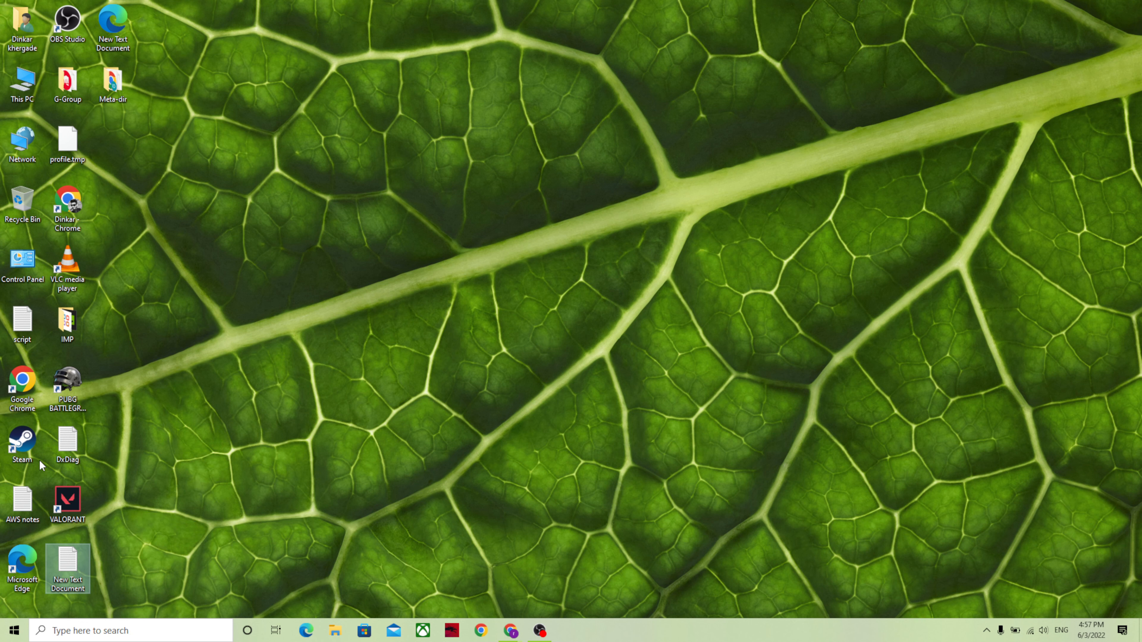
Step: Add the line "vesion enabled" at the end of the AWS notes file on the desktop, save it and close it
double_click(23, 498)
scroll(365, 477, down, 20)
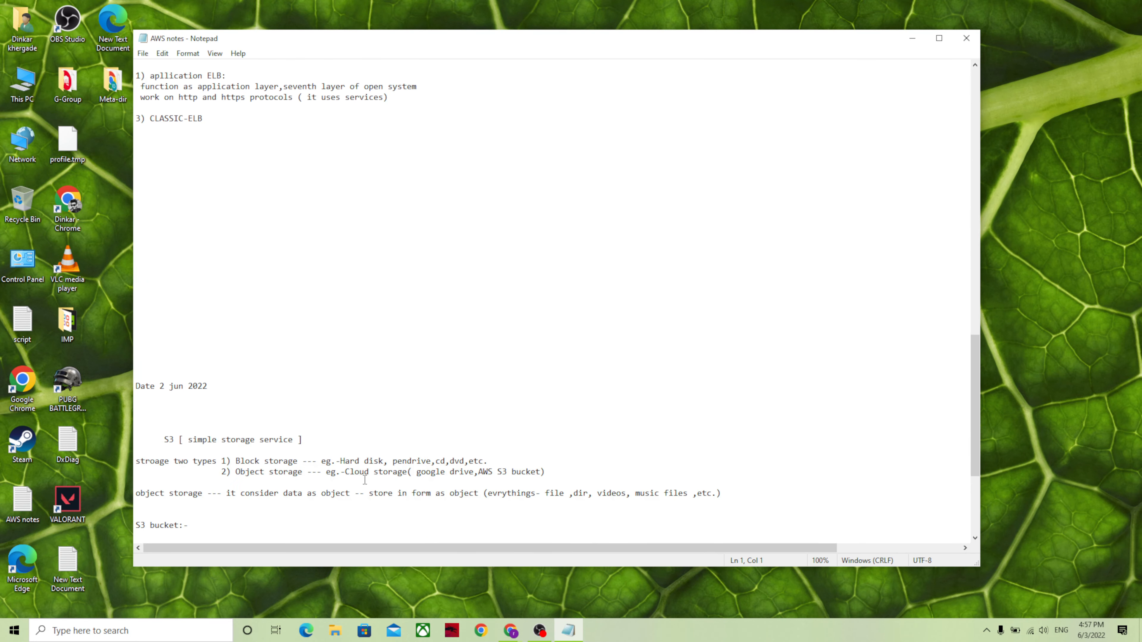
click(193, 456)
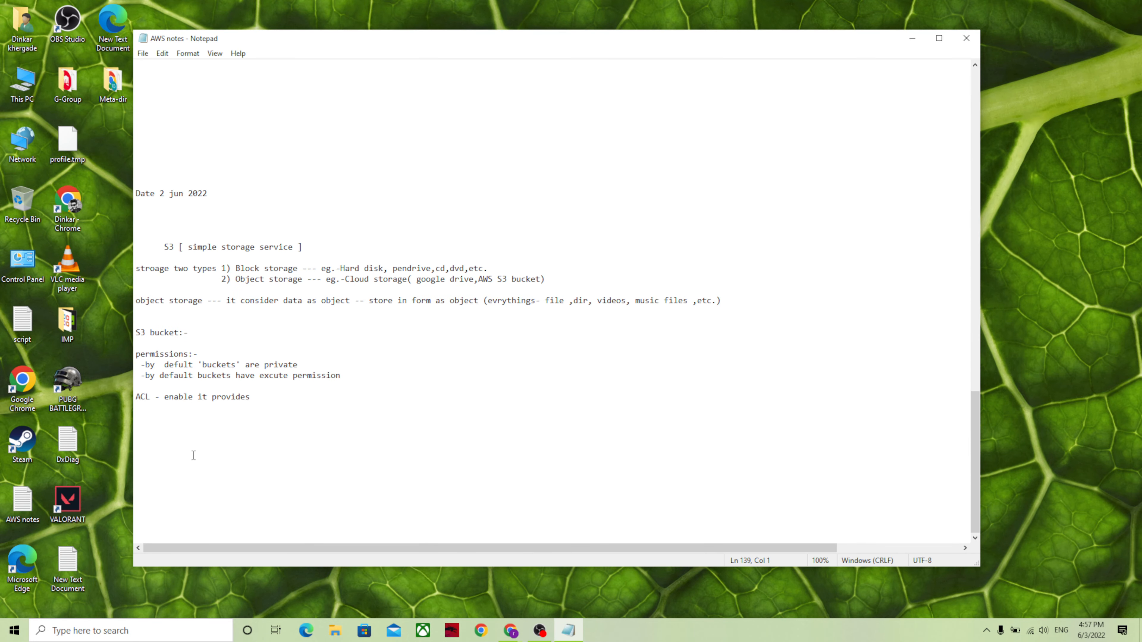
text(vesion enabled)
key(ctrl+s)
click(969, 34)
Step: Switch to the S3 console in Chrome and upload AWS notes and the New Text Document text file from the desktop to ronenbucket-13504
click(511, 631)
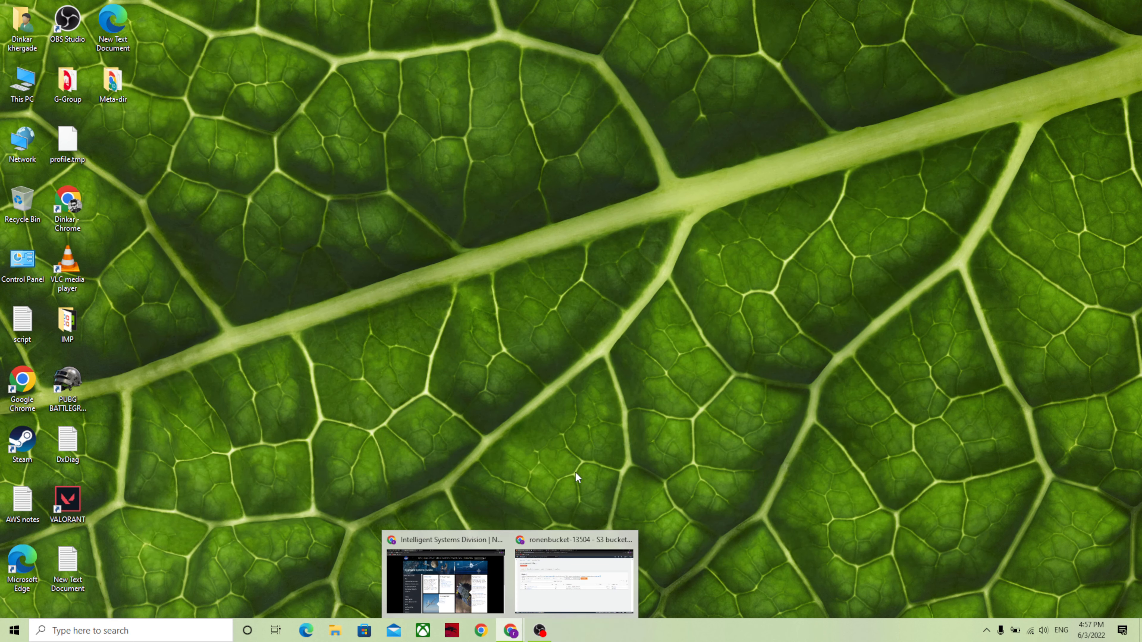
click(576, 559)
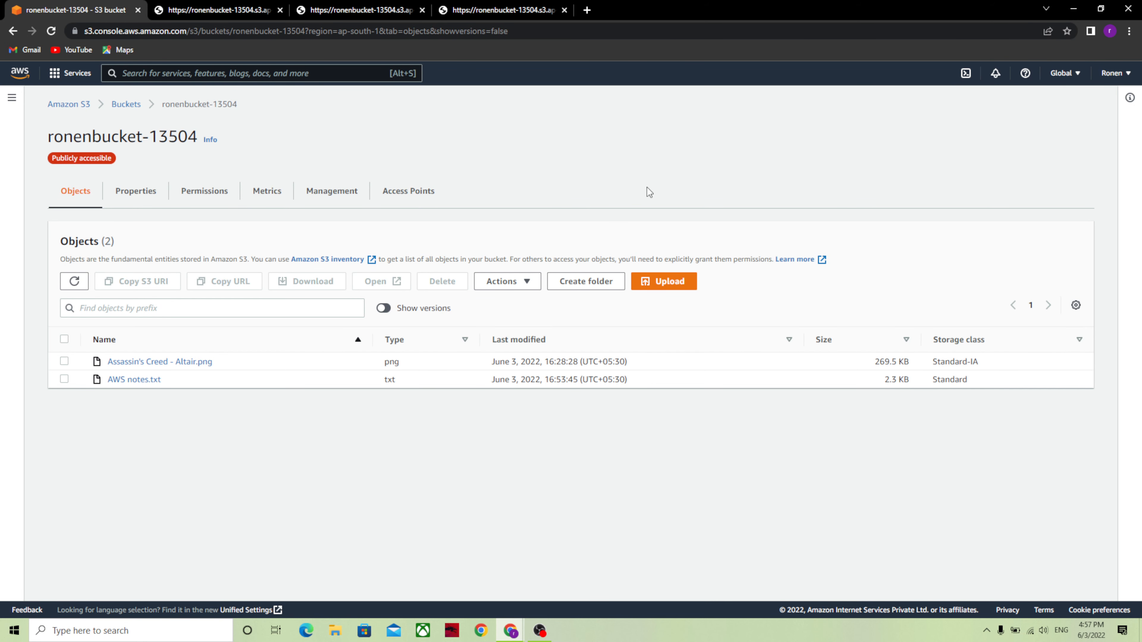
click(661, 282)
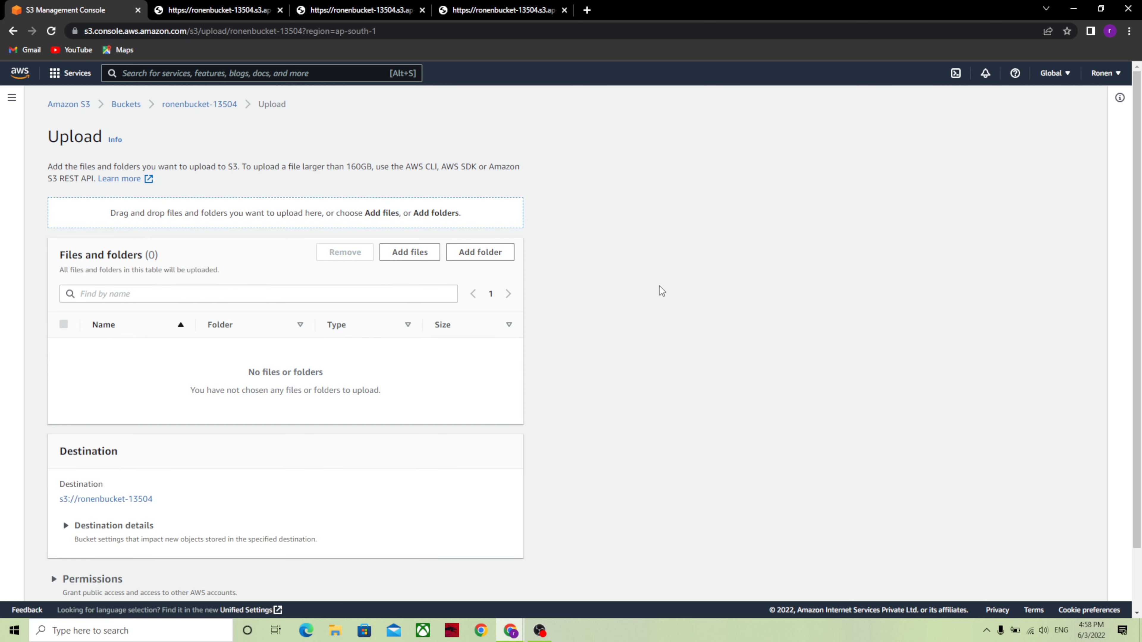
click(414, 253)
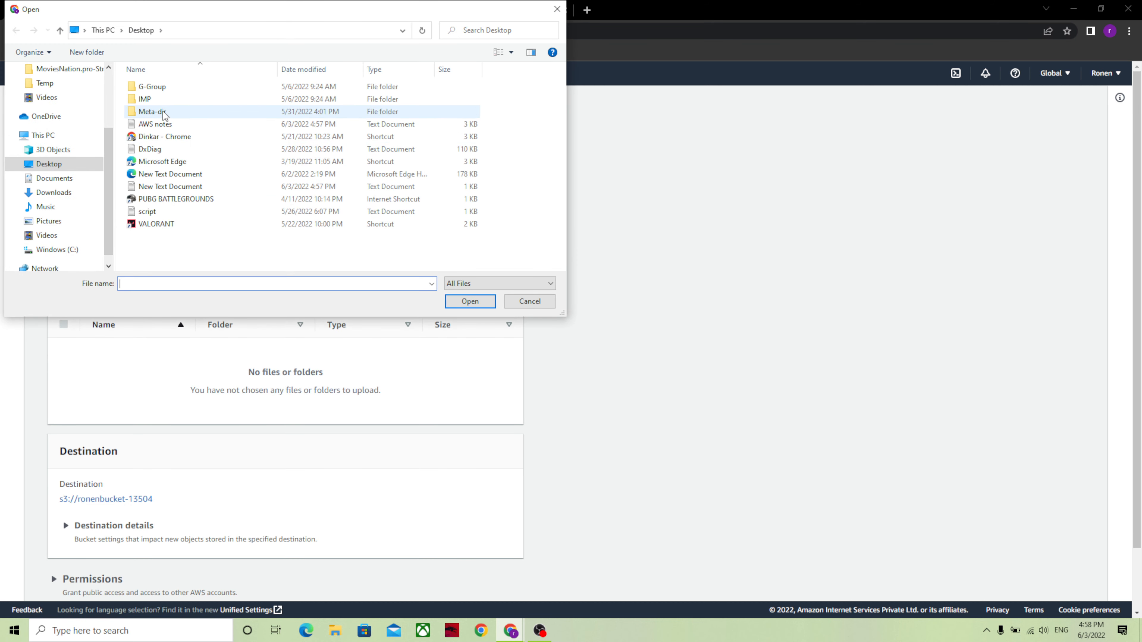
click(164, 125)
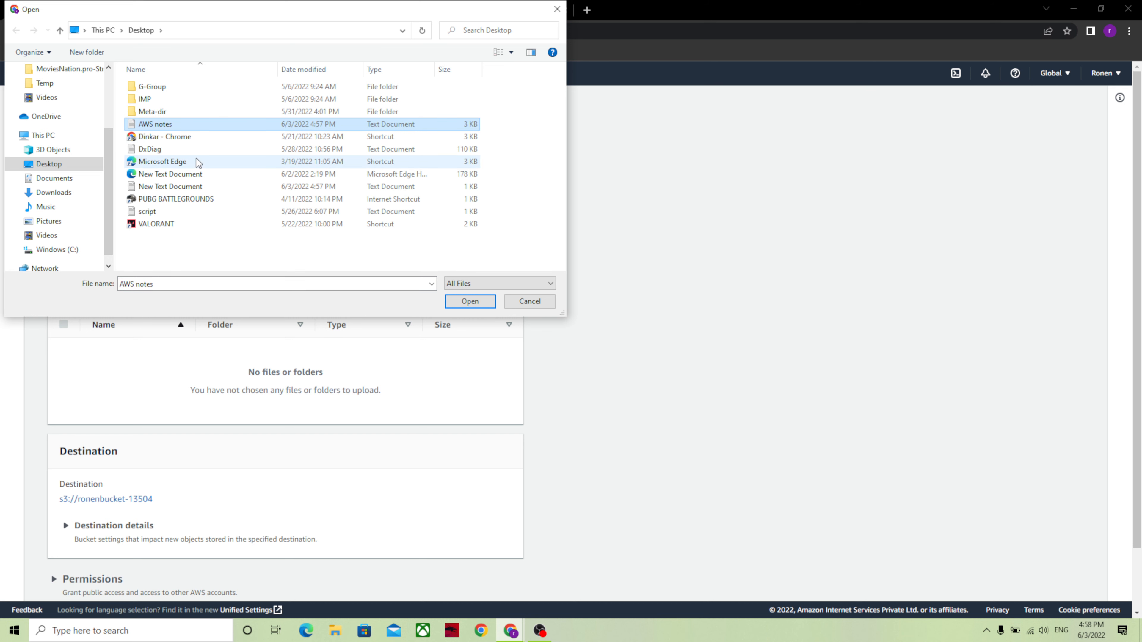
ctrl+click(198, 187)
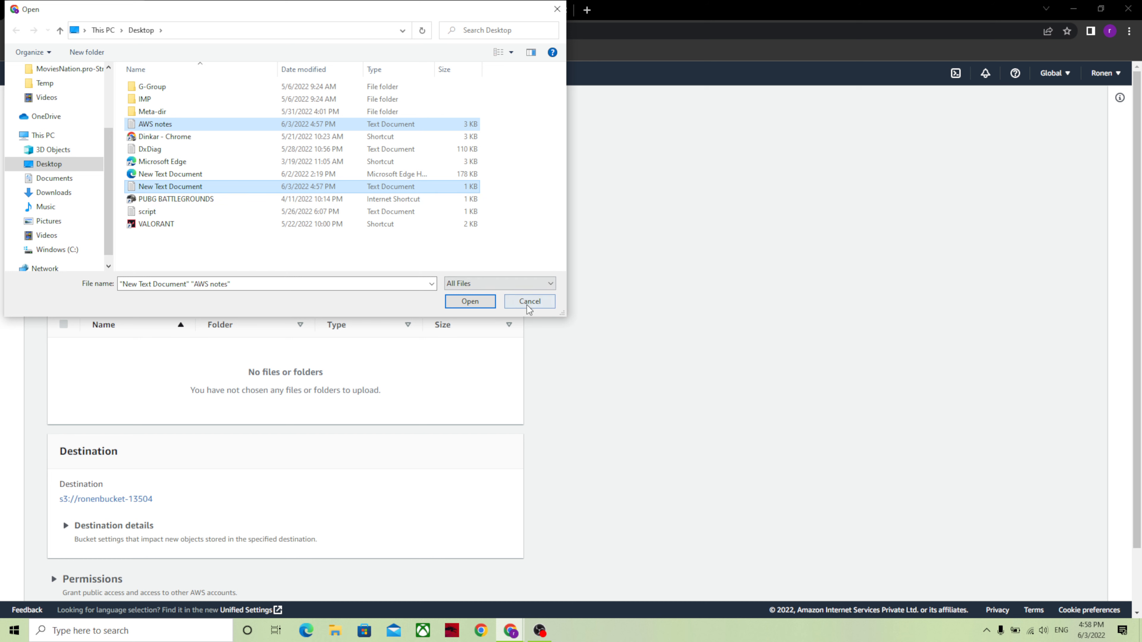
click(474, 303)
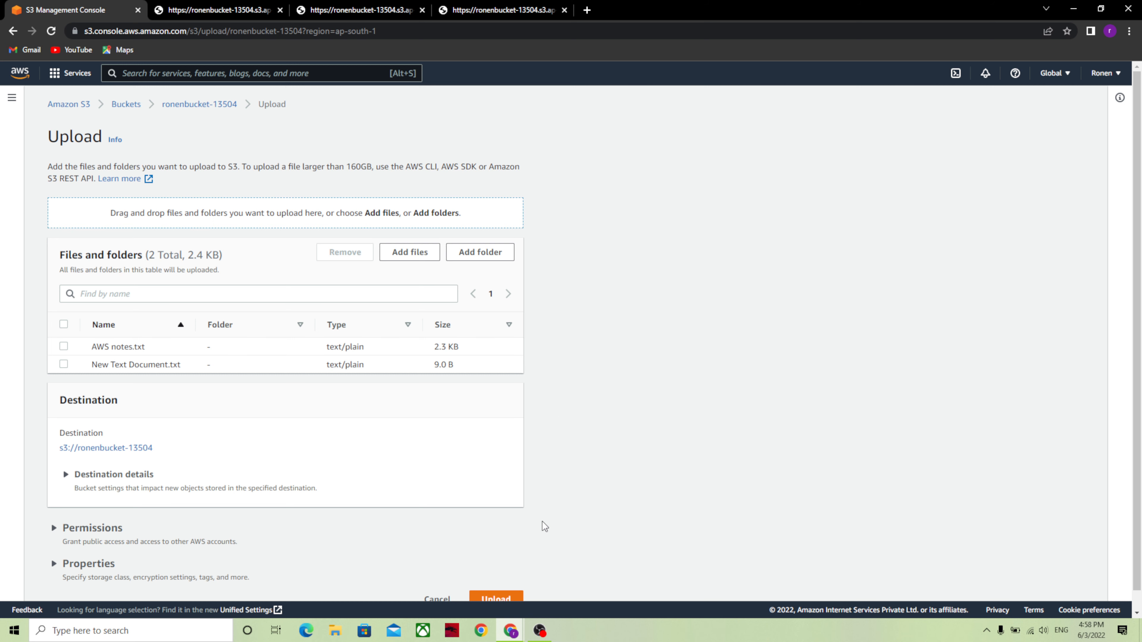
scroll(545, 526, down, 1)
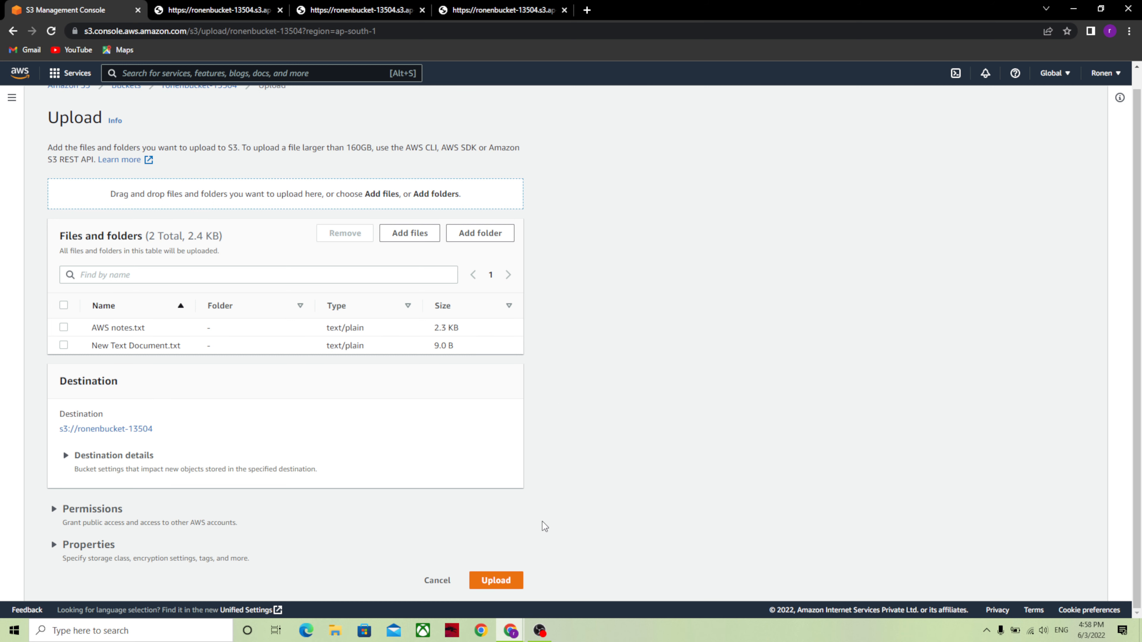
click(499, 581)
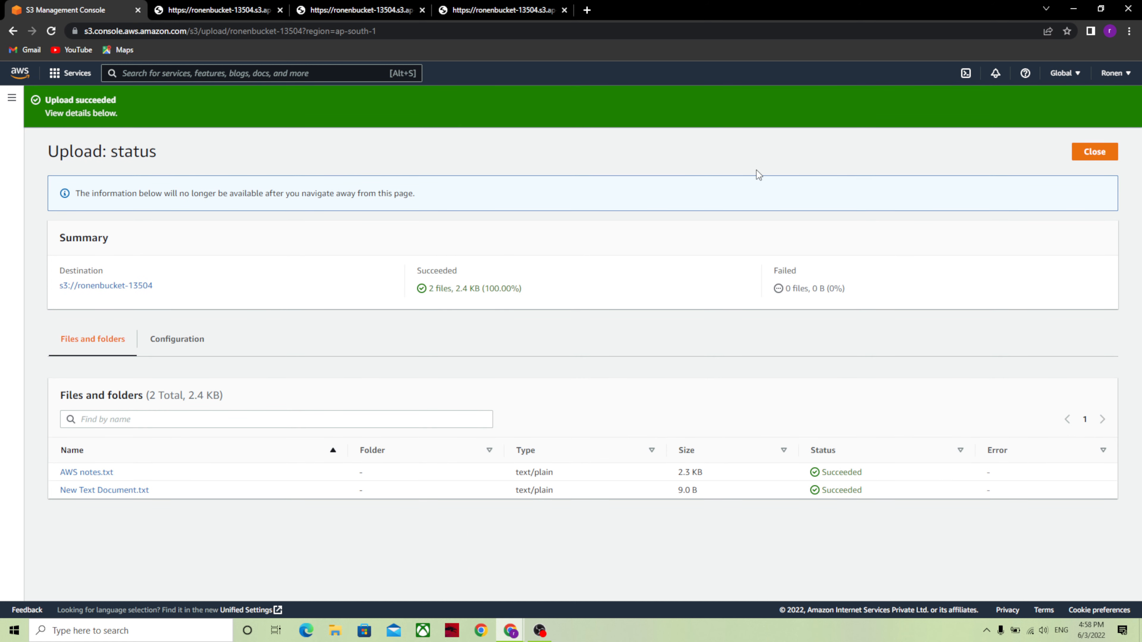
click(1104, 158)
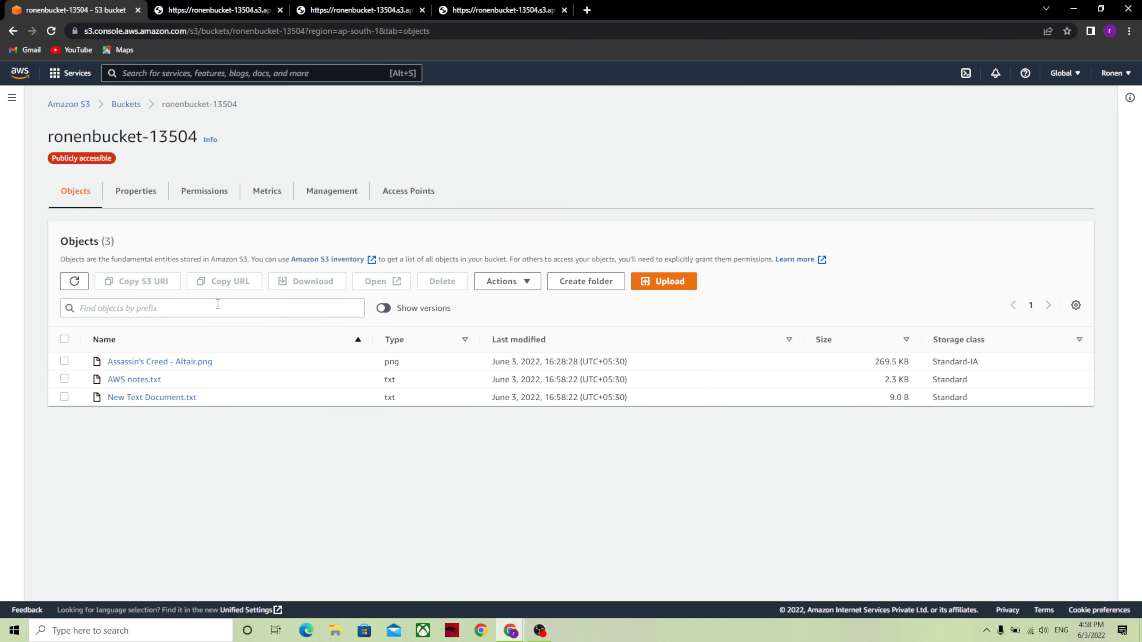
Step: Refresh the object list, open AWS notes.txt to check the end of its text, and close all the opened object pages
click(76, 284)
click(64, 379)
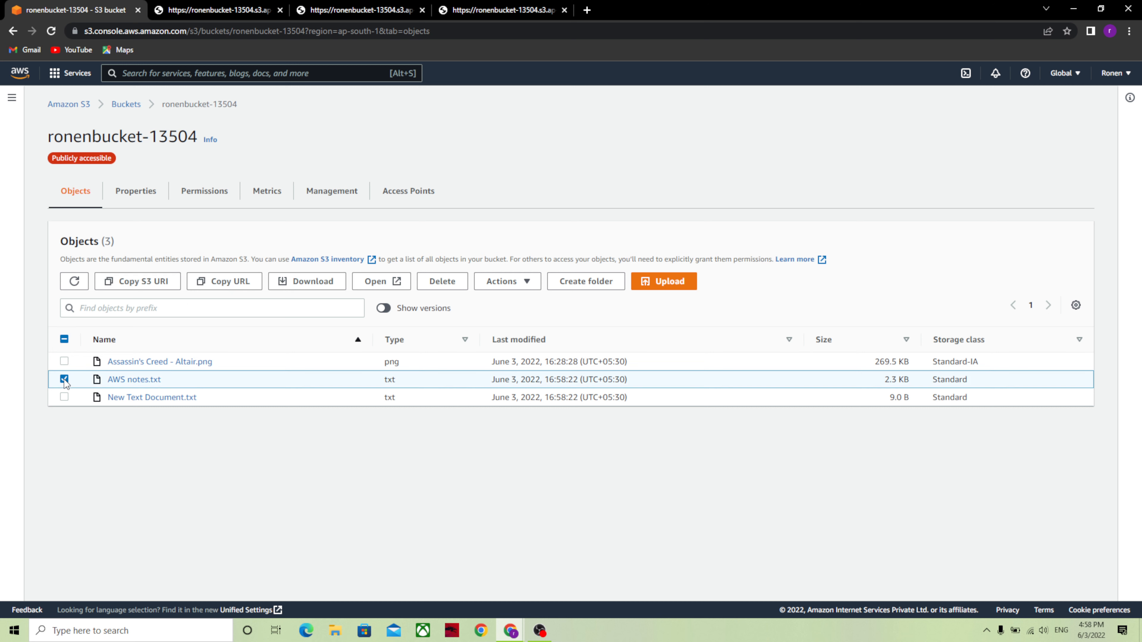
click(381, 282)
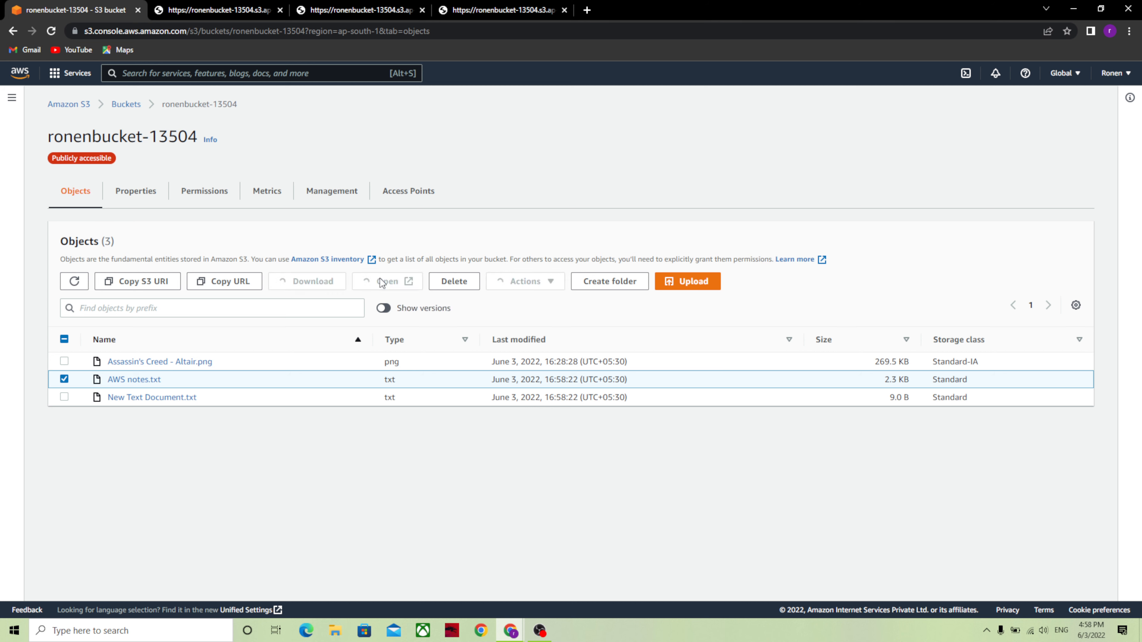
scroll(148, 400, down, 15)
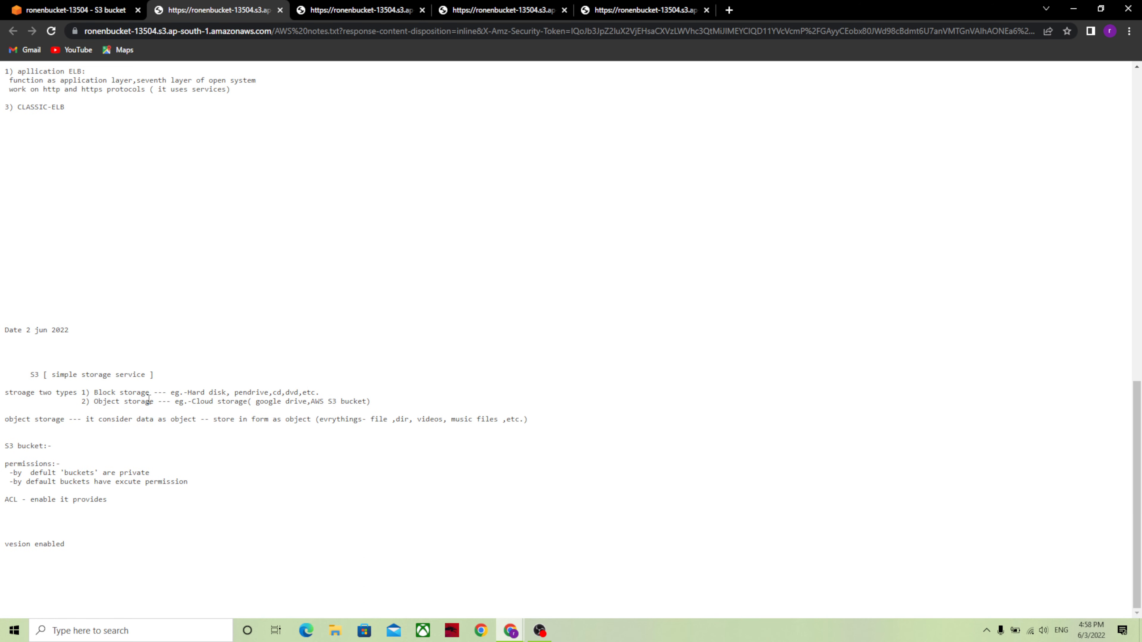
click(281, 10)
click(280, 9)
click(280, 10)
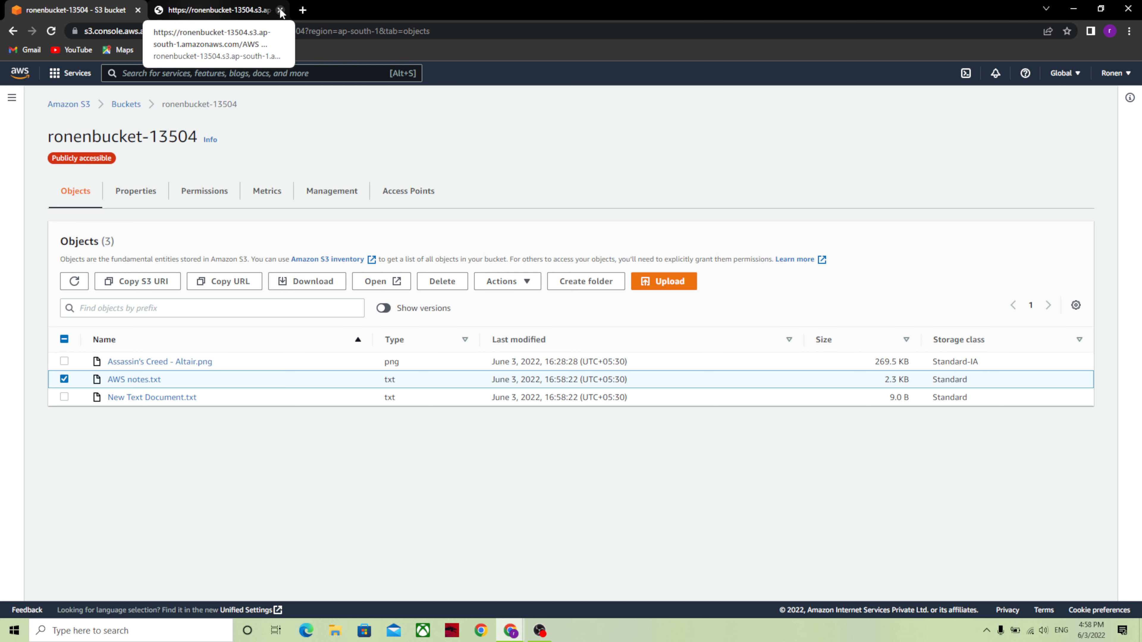
click(280, 10)
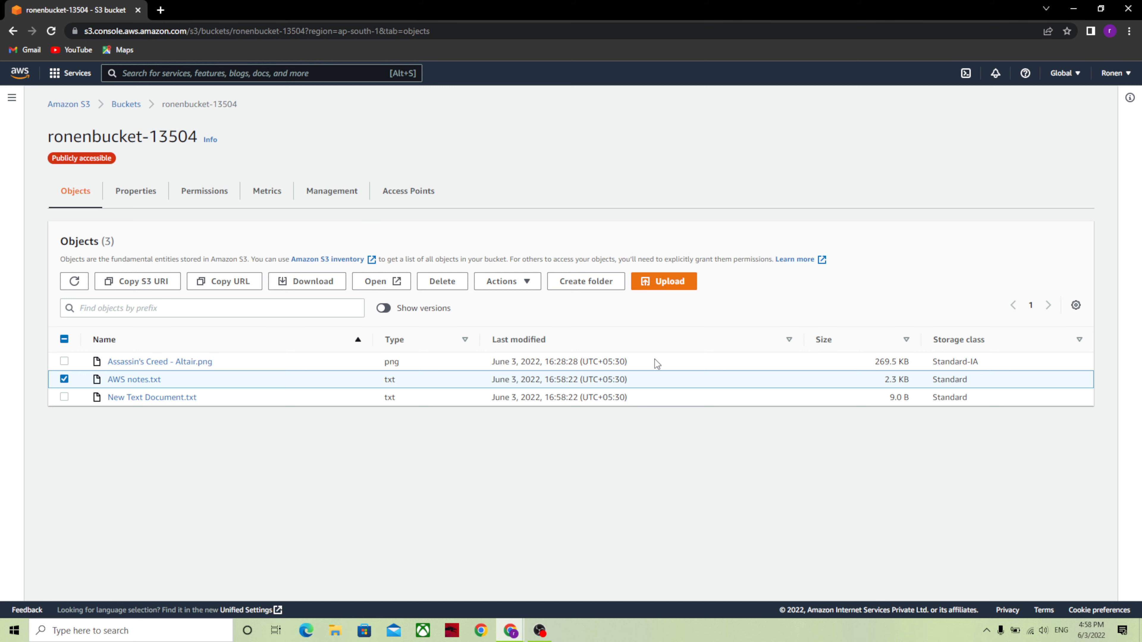
Step: Extend the desktop's New Text Document to read "help me guys" with "over the reaches" on a second line, save it and close it
key(super+d)
double_click(64, 581)
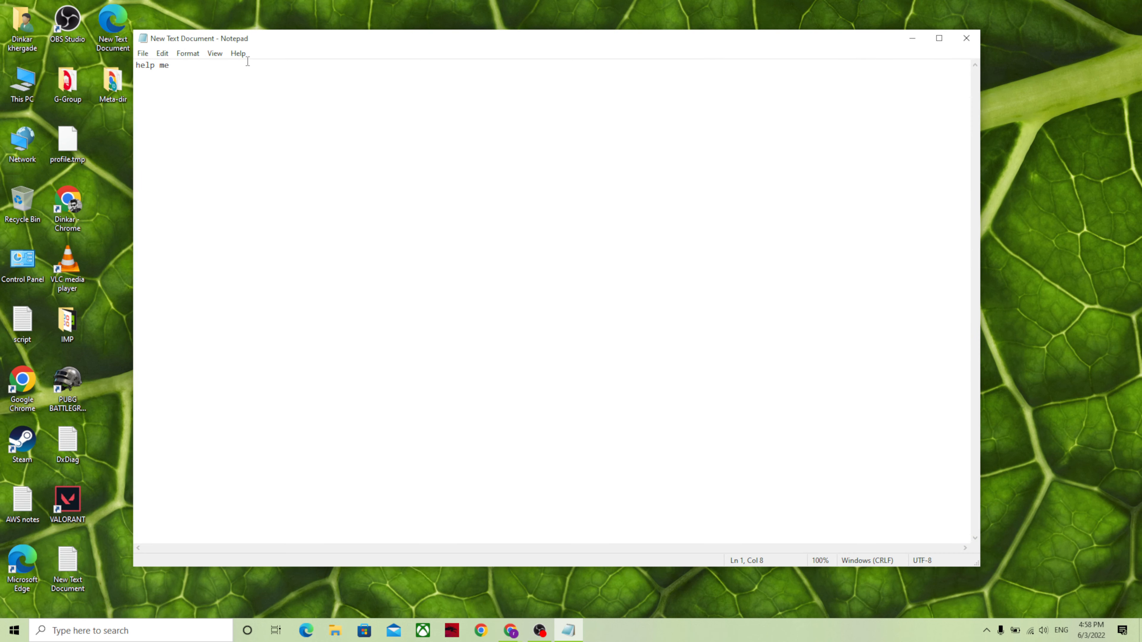
text(guys like)
text(os)
key(BackSpace)
key(BackSpace)
key(BackSpace)
key(BackSpace)
key(BackSpace)
key(BackSpace)
key(BackSpace)
key(BackSpace)
text(over the reac)
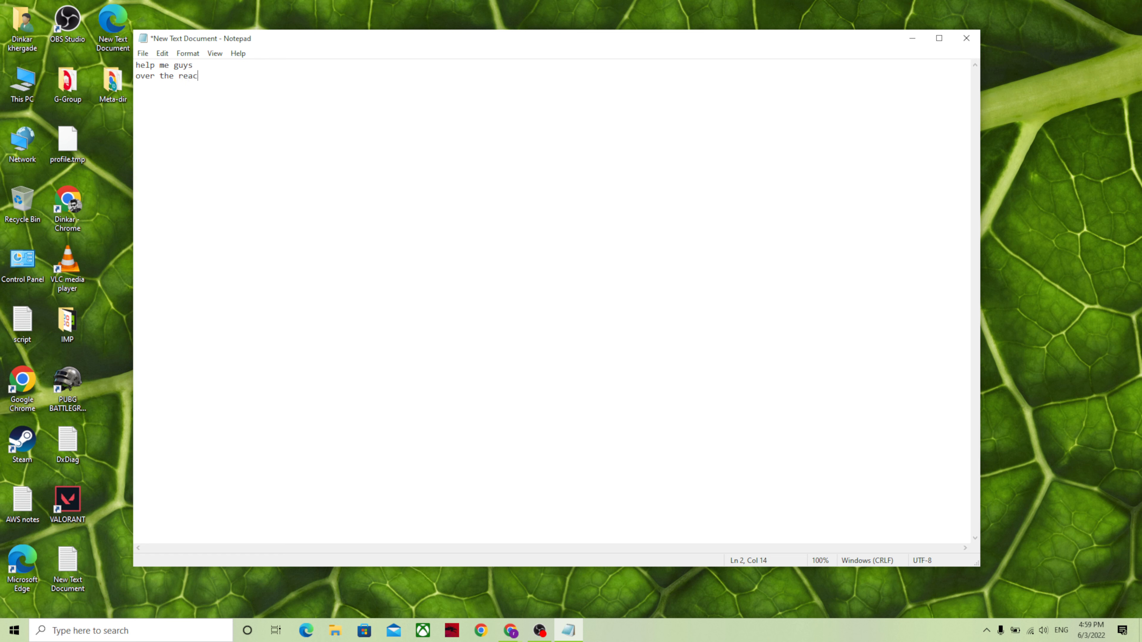
text(hes)
key(ctrl+s)
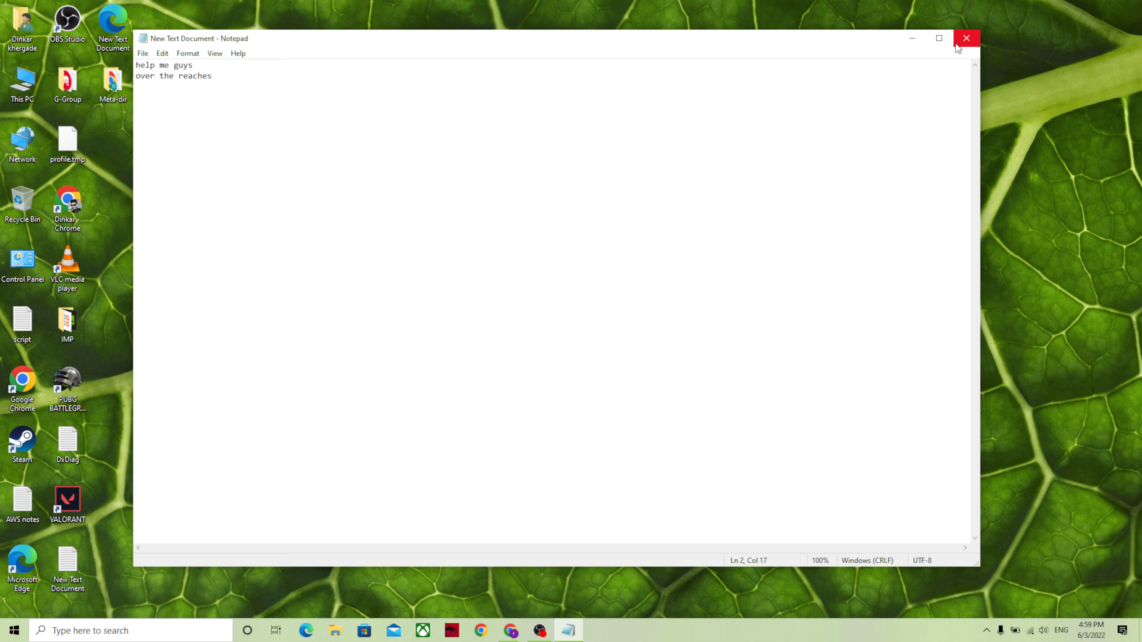
click(967, 37)
Step: Return to the S3 console in Chrome and upload the edited New Text Document text file to ronenbucket-13504 again
mouse_move(512, 634)
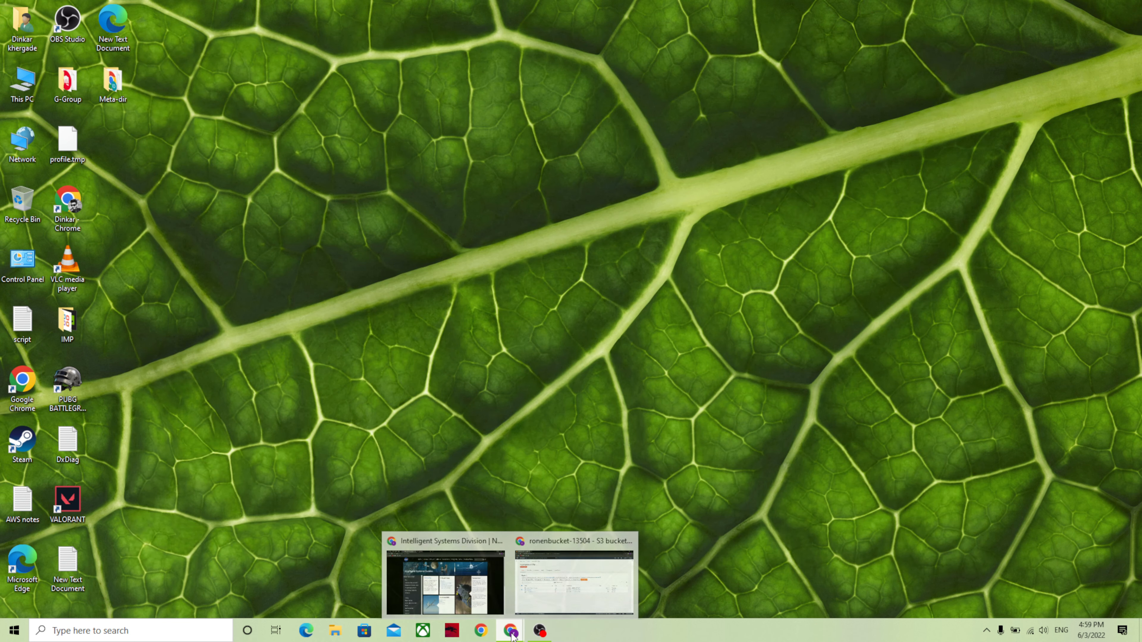
click(572, 581)
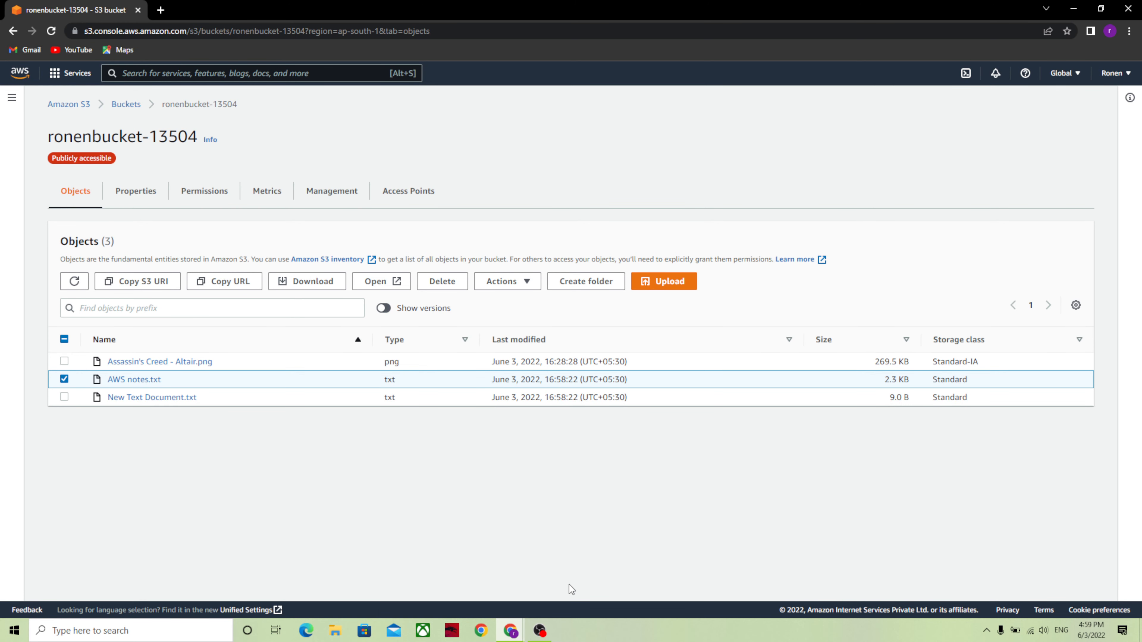
click(662, 292)
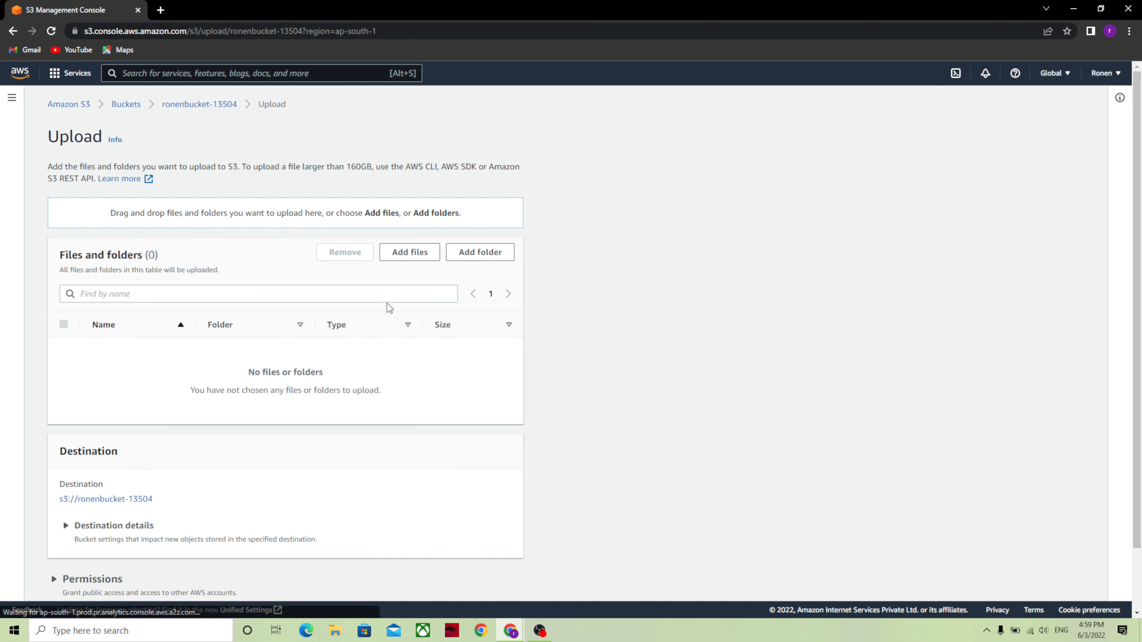
click(396, 254)
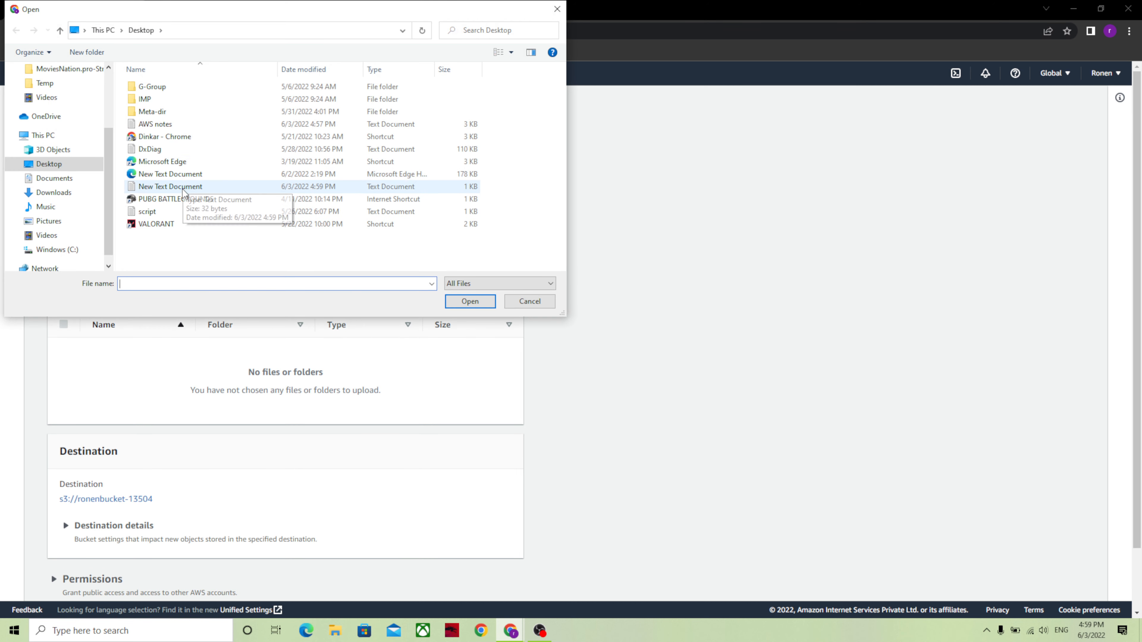
click(183, 188)
click(470, 301)
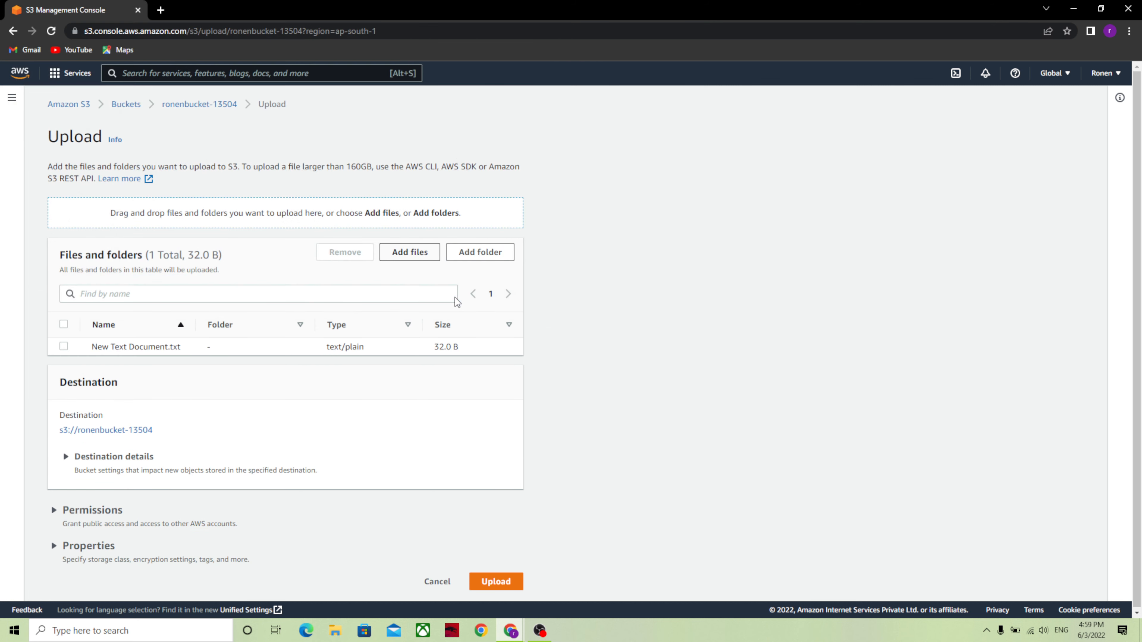
click(509, 587)
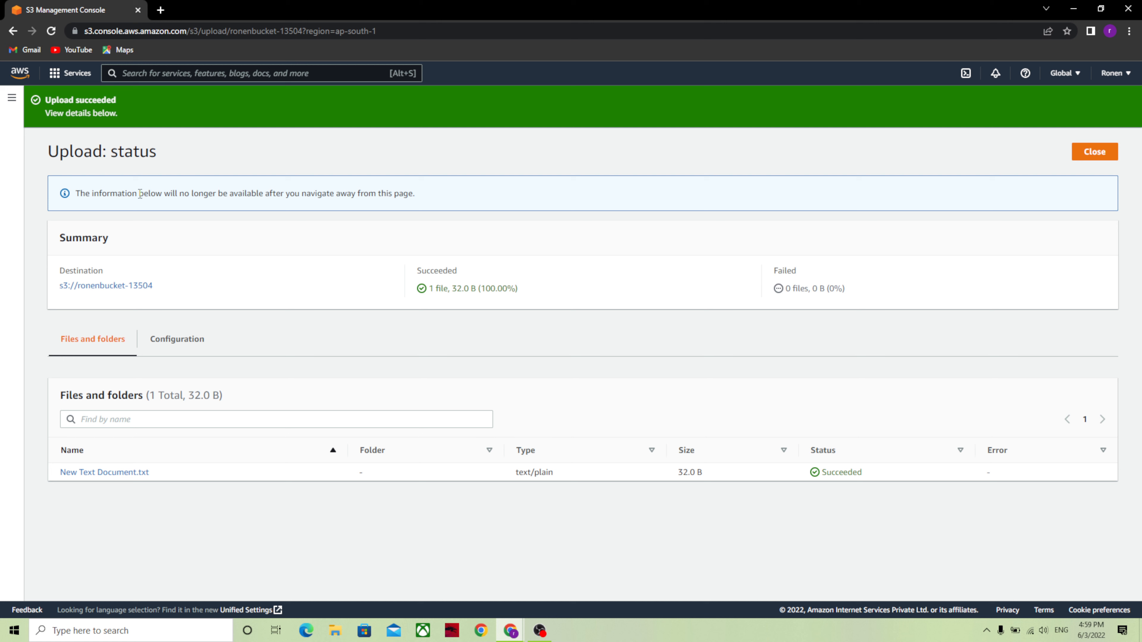
click(1101, 155)
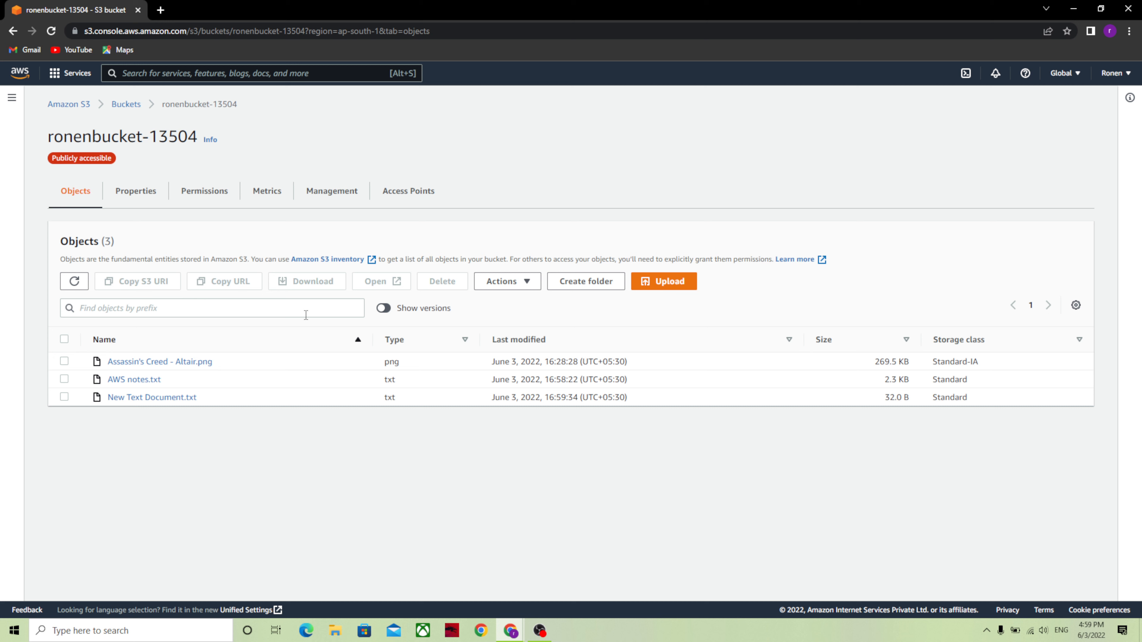
Step: Refresh the bucket's object list, show all object versions to compare them, and hide the versions again
click(75, 283)
click(385, 313)
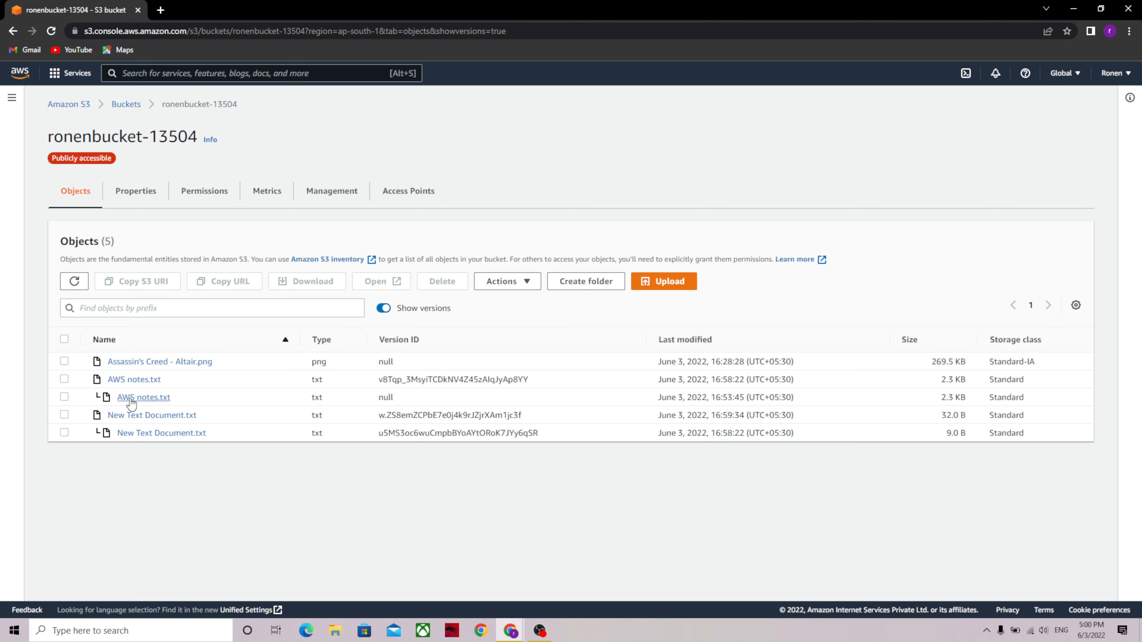
click(383, 309)
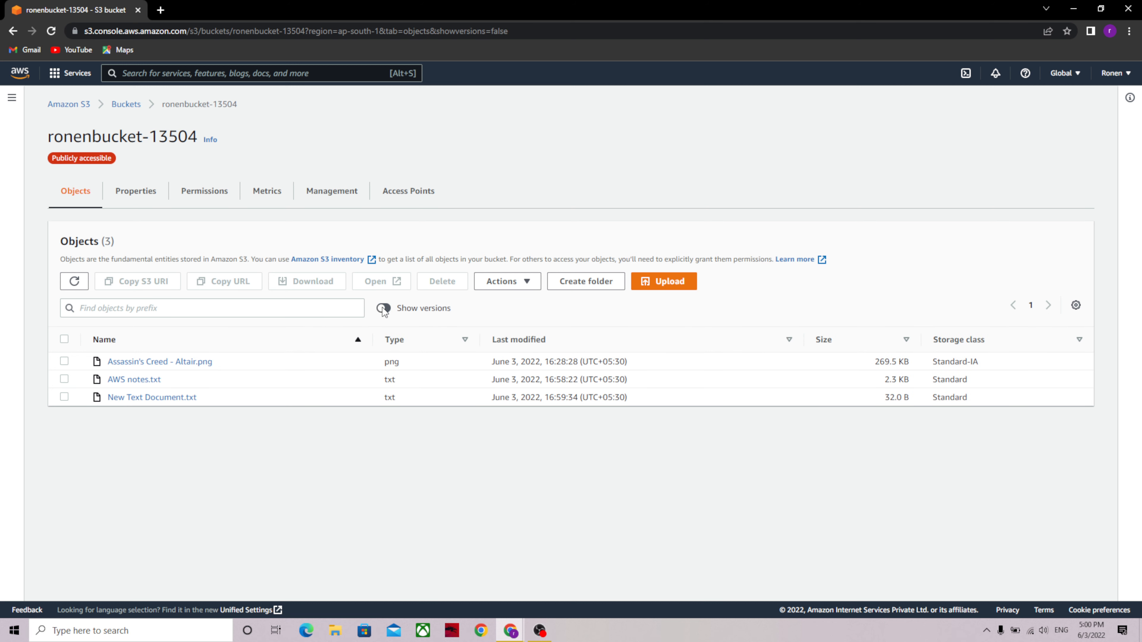
Step: Open the details of New Text Document.txt and review its object overview and management properties
click(126, 398)
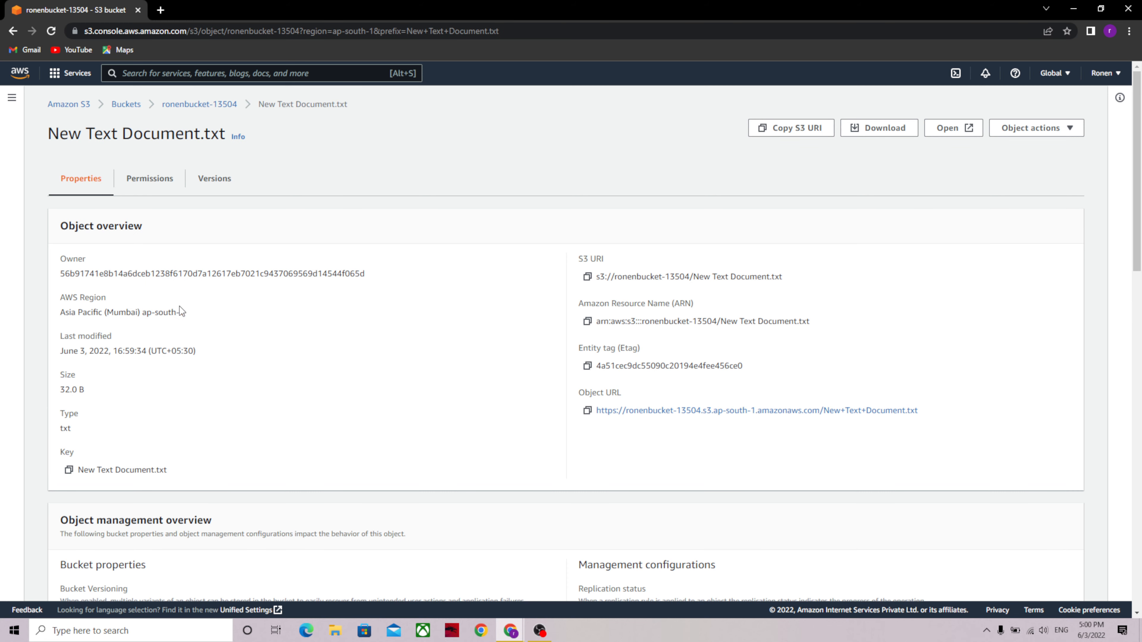
scroll(181, 310, down, 3)
scroll(181, 311, up, 1)
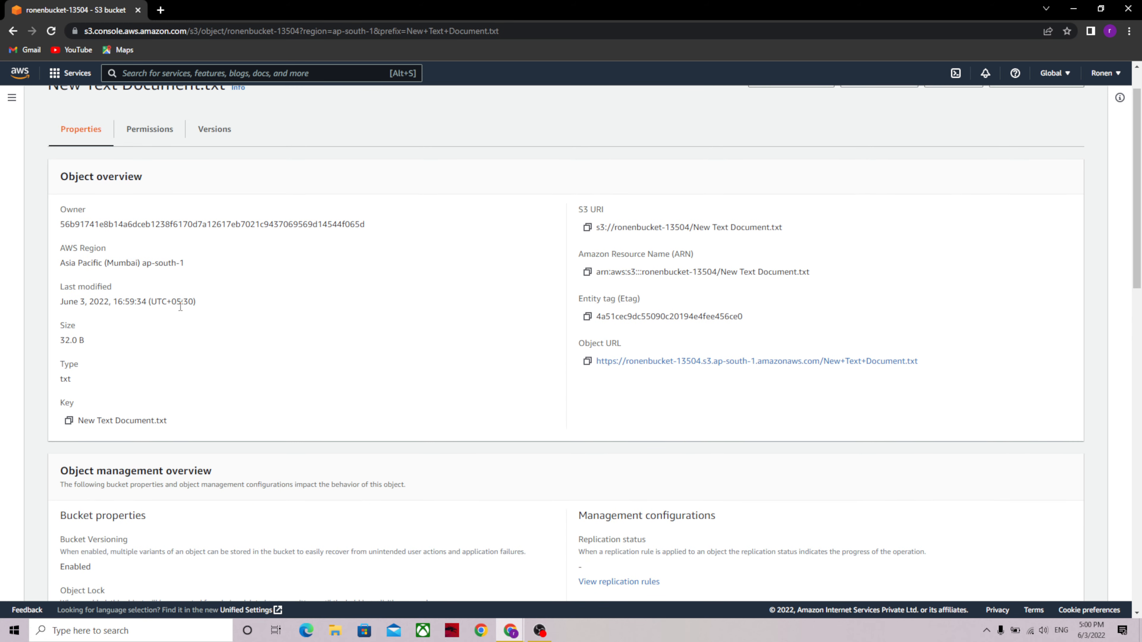
scroll(181, 311, down, 2)
scroll(179, 306, down, 2)
scroll(179, 307, up, 5)
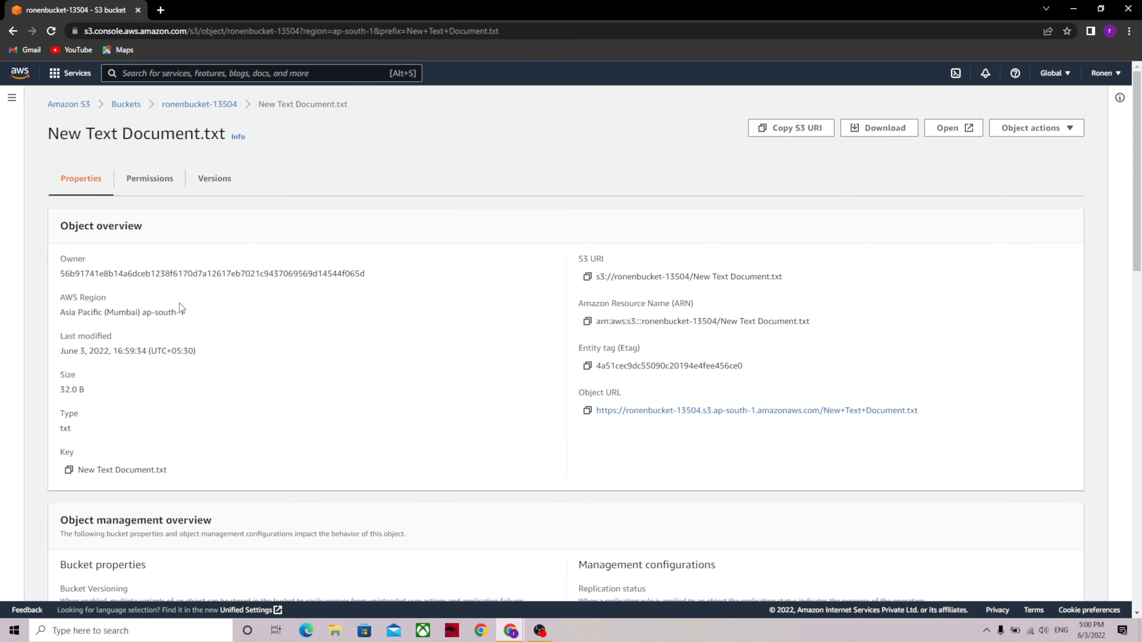
Step: Examine the stored versions and the access control list of New Text Document.txt, ending on its versions
click(219, 188)
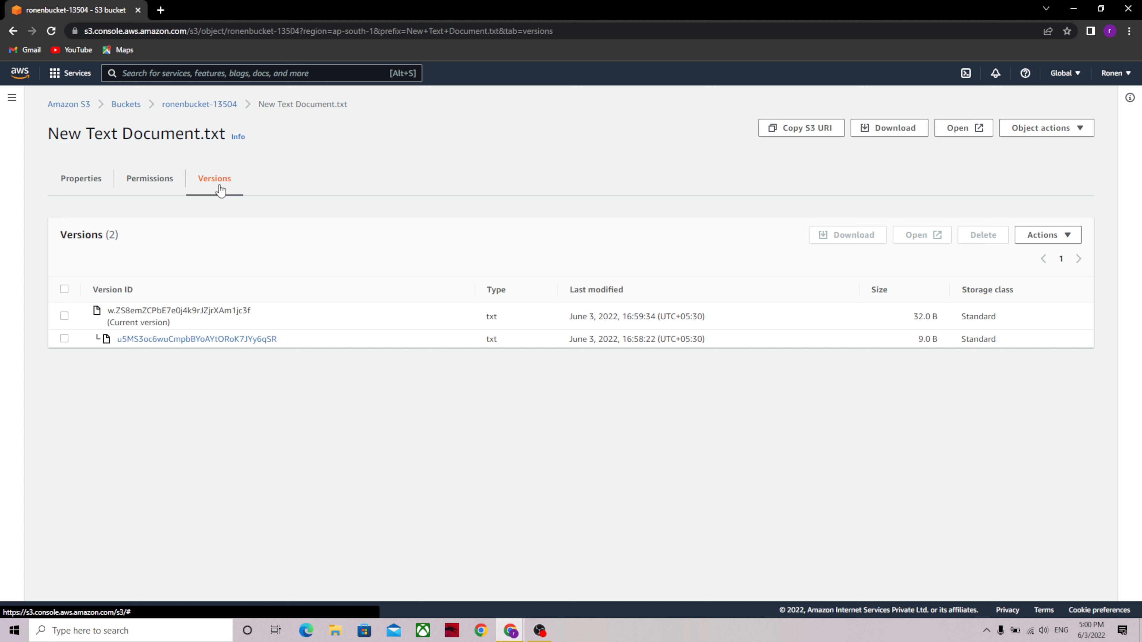
click(145, 189)
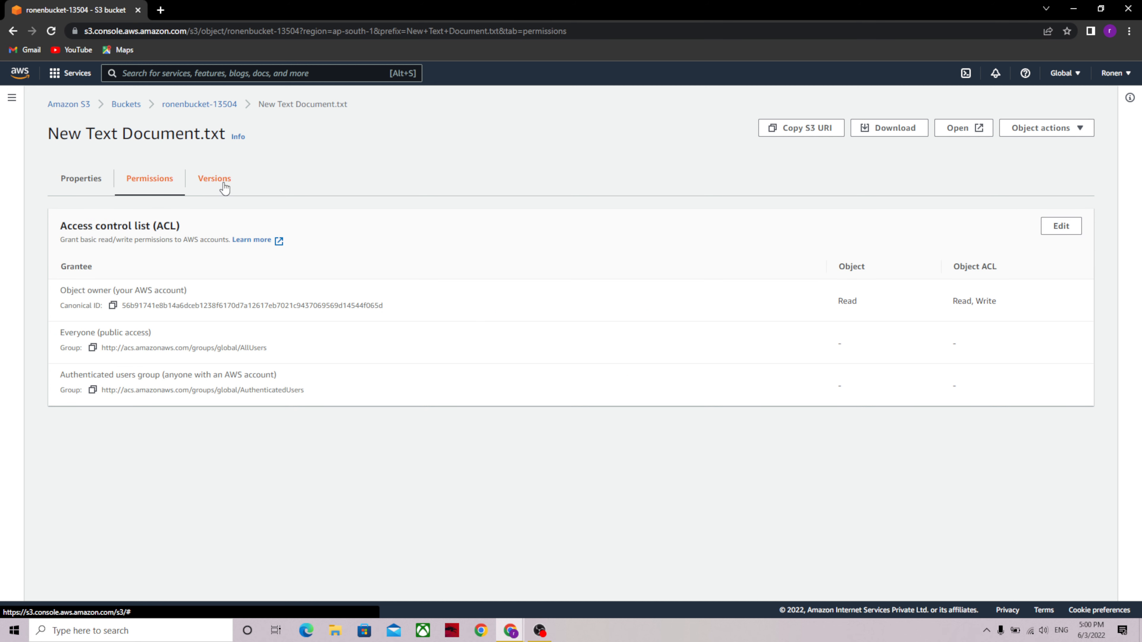
click(225, 189)
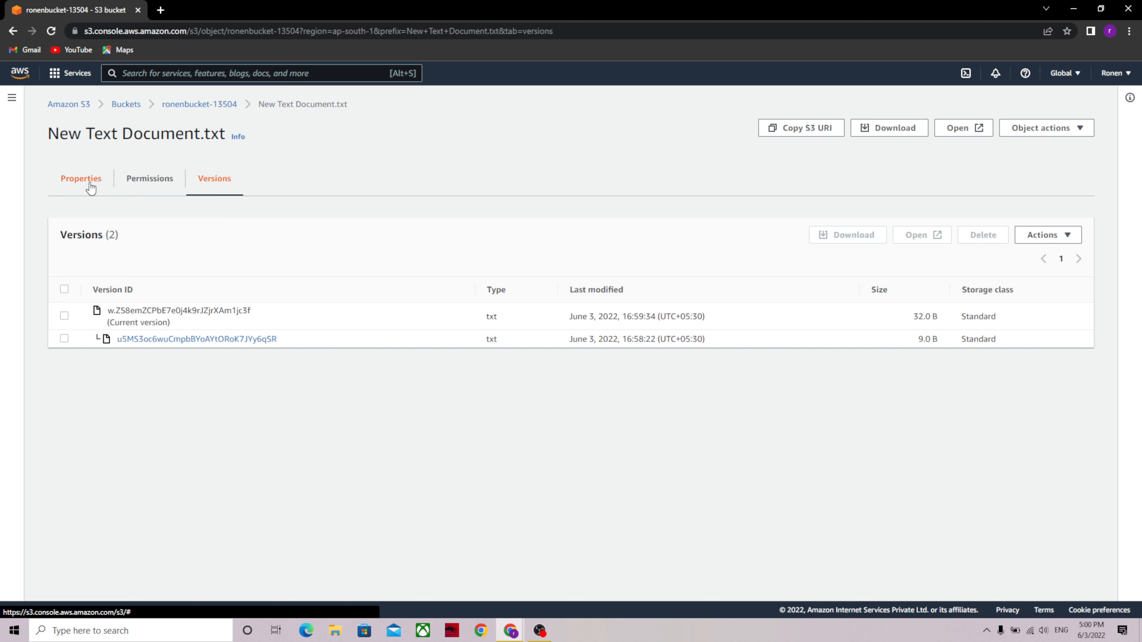
Step: Return to the ronenbucket-13504 object list, open AWS notes.txt and examine its stored versions
click(197, 105)
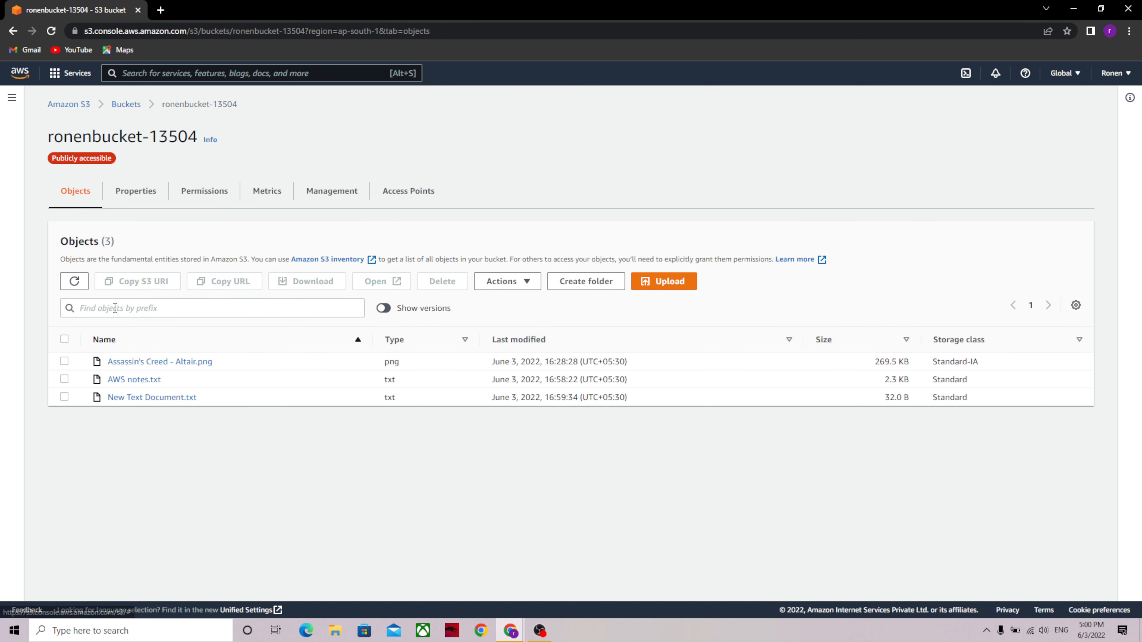
click(64, 380)
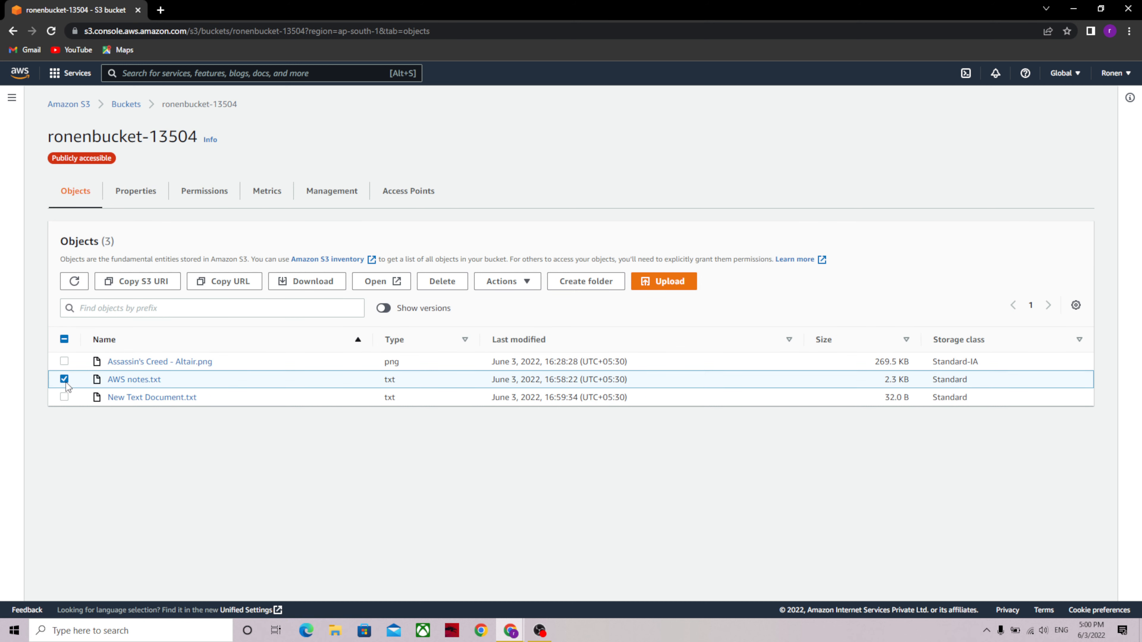
click(143, 380)
click(216, 182)
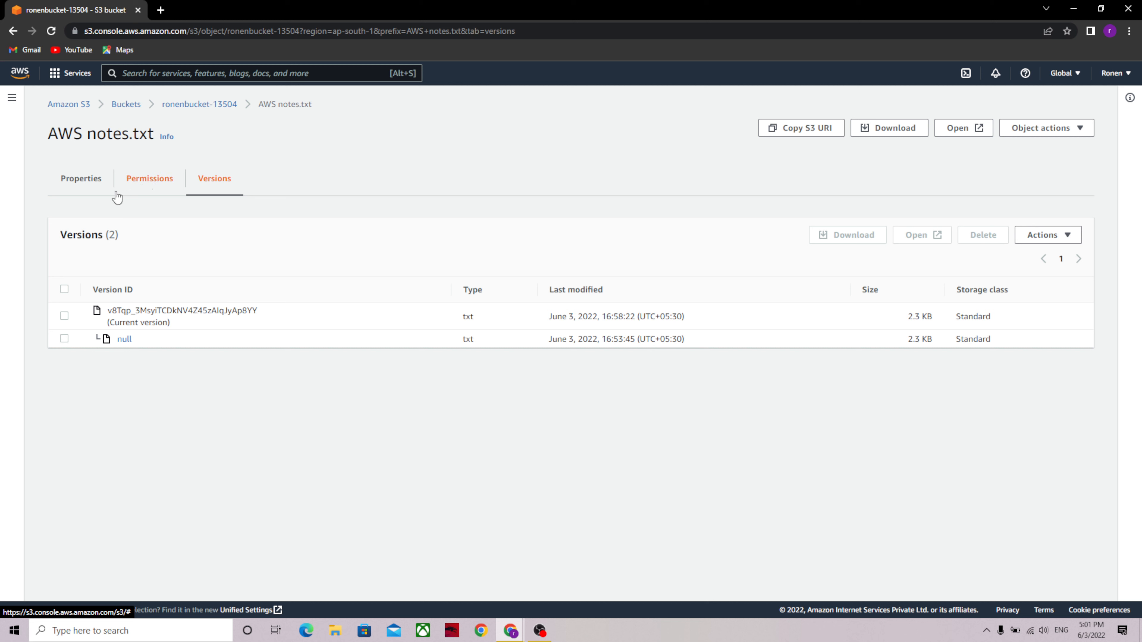
Step: Go back to the bucket, open Assassin's Creed - Altair.png and review its versions and properties
click(192, 106)
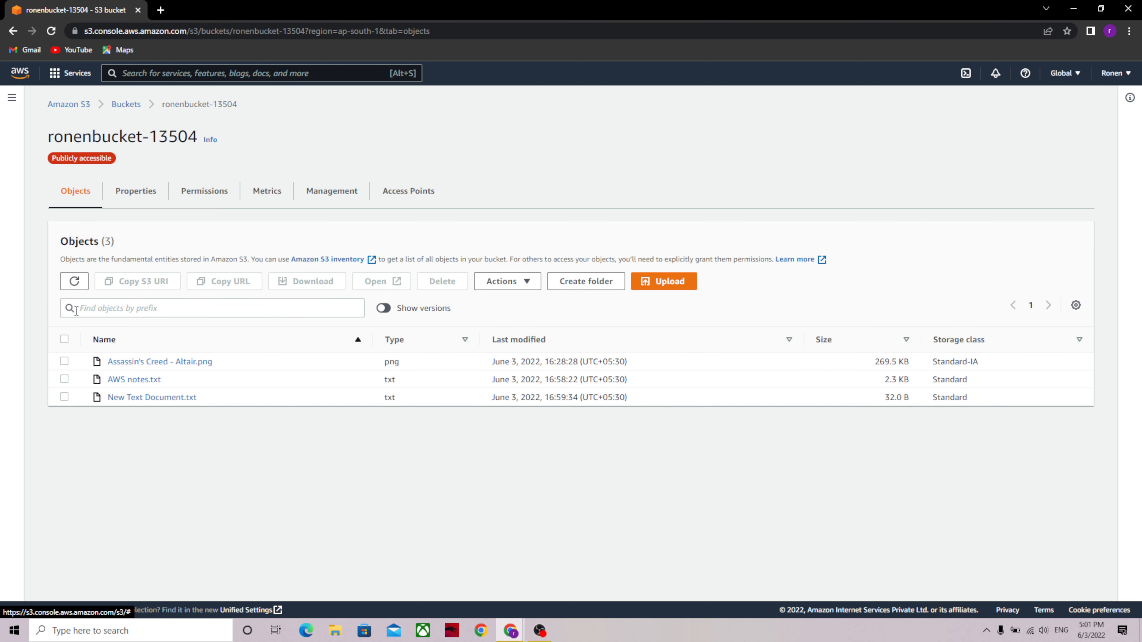
click(149, 360)
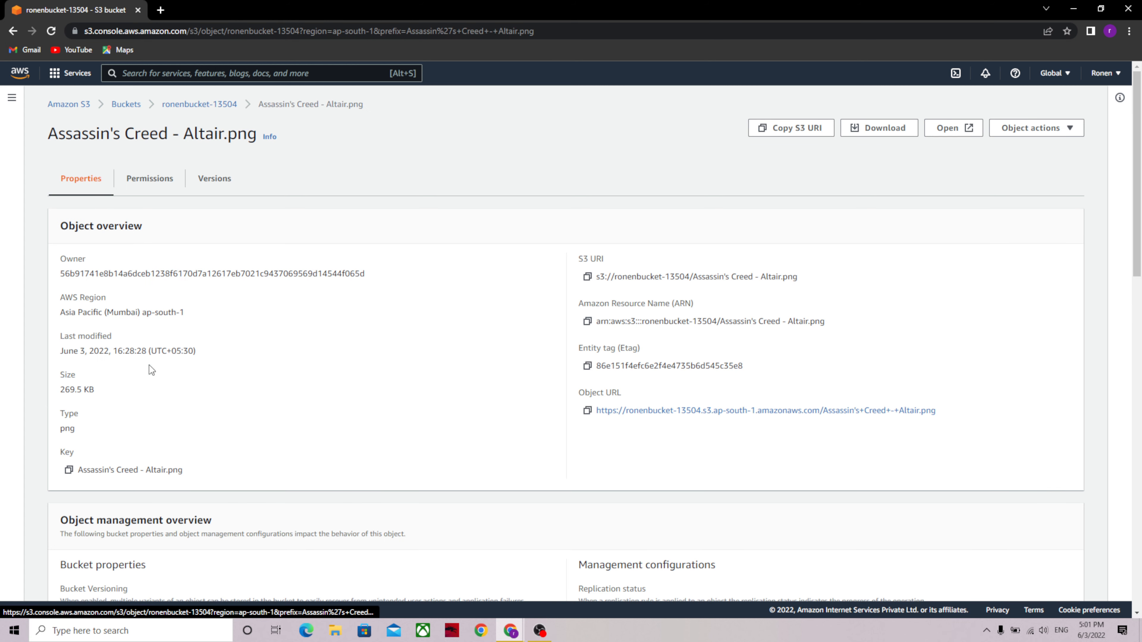
click(212, 198)
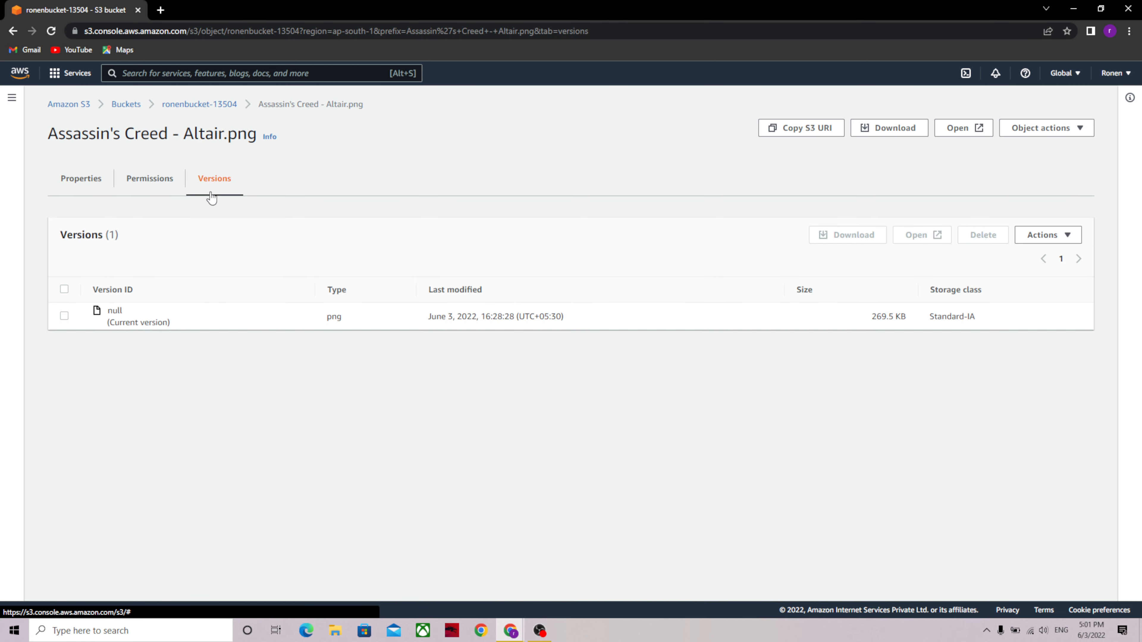
click(104, 197)
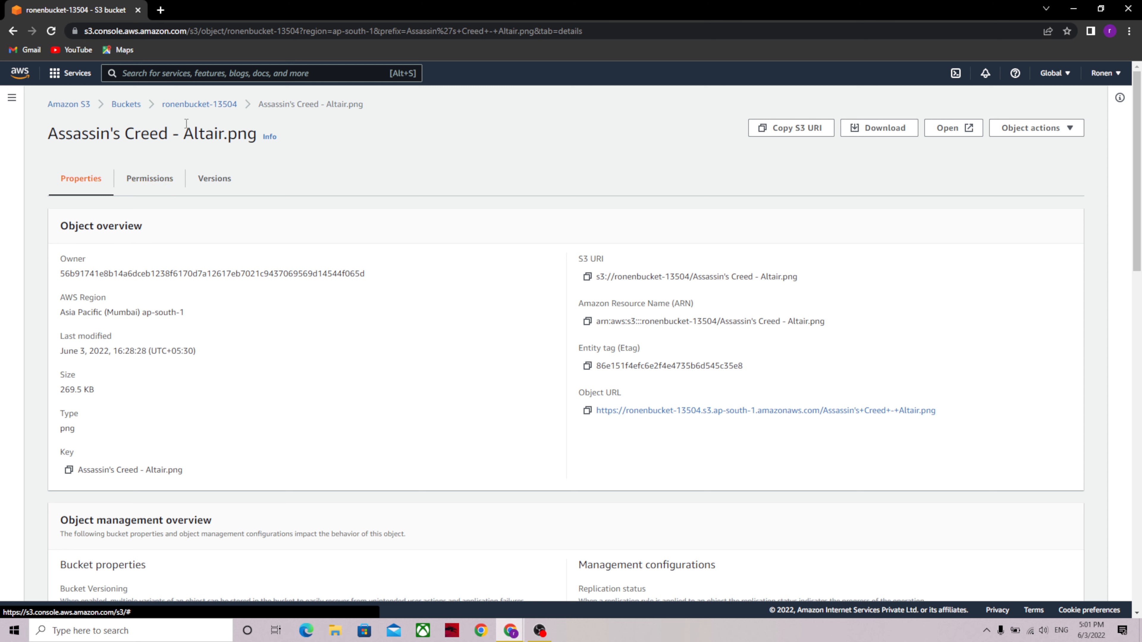
Step: Reopen Assassin's Creed - Altair.png from the bucket's object list and check its version ID and properties again
click(201, 107)
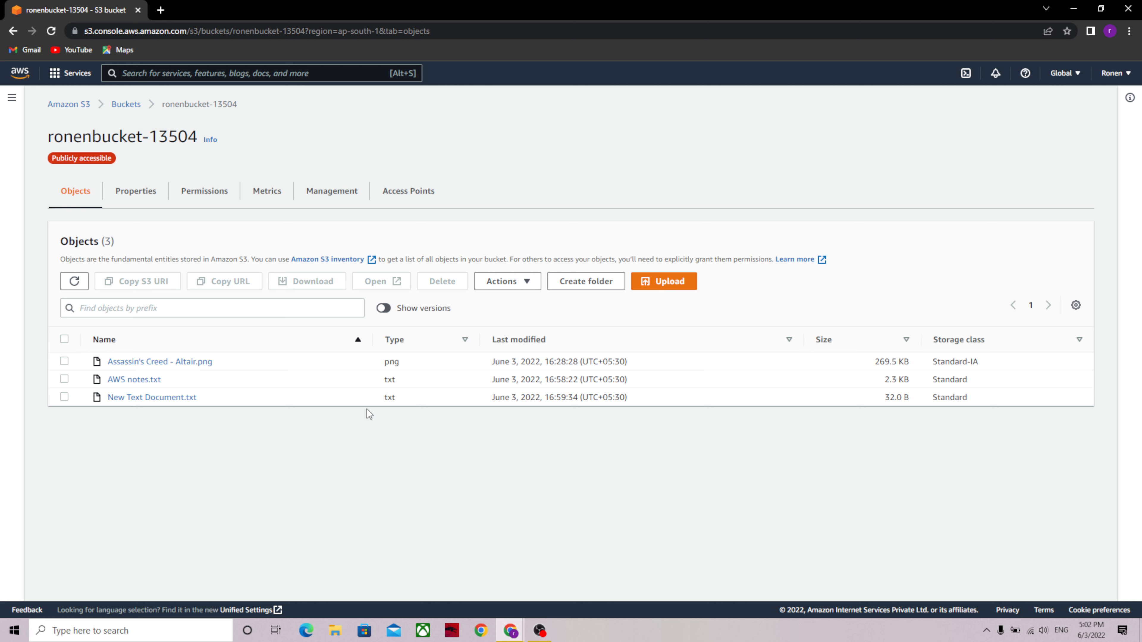
click(64, 362)
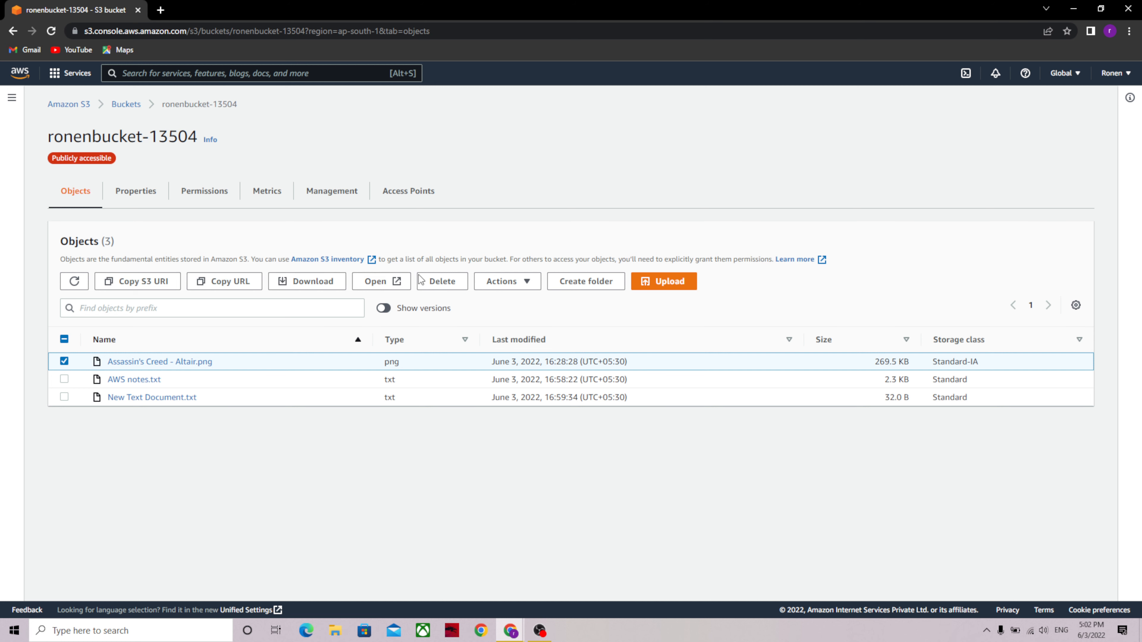
click(132, 362)
click(217, 177)
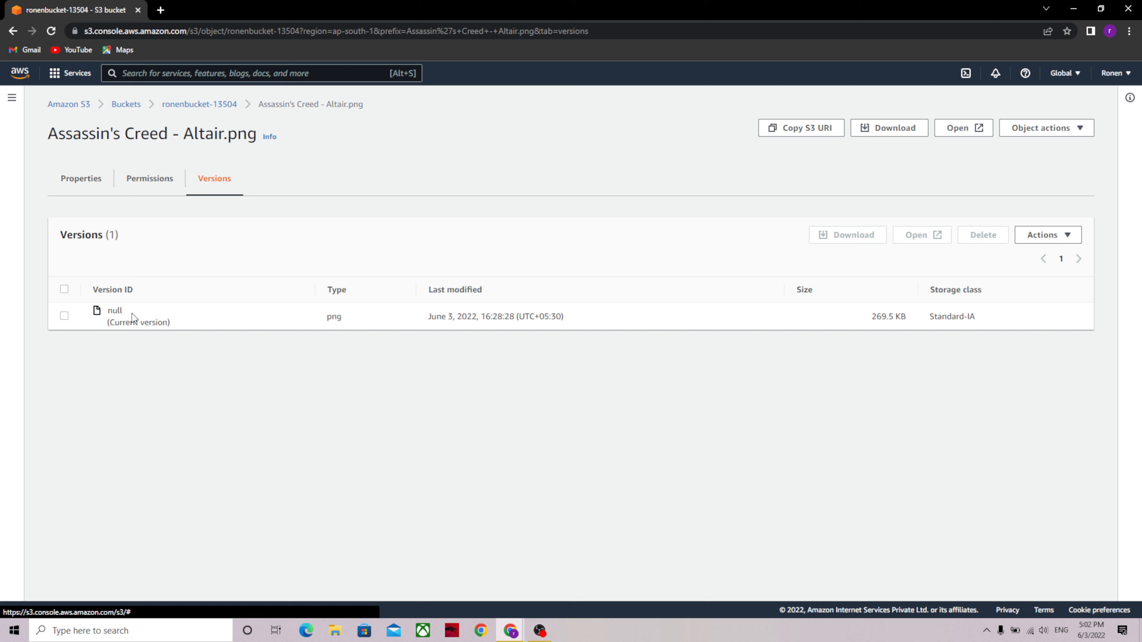
click(76, 191)
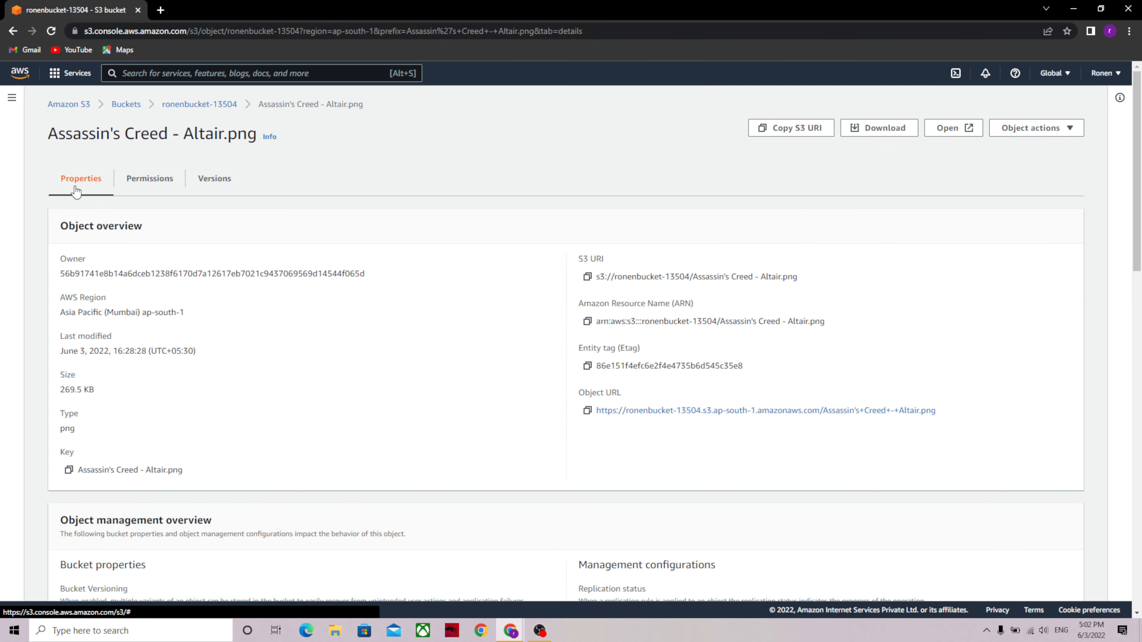
Step: Delete Assassin's Creed - Altair.png from ronenbucket-13504, confirming with the text "delete", and return to the object list
click(197, 102)
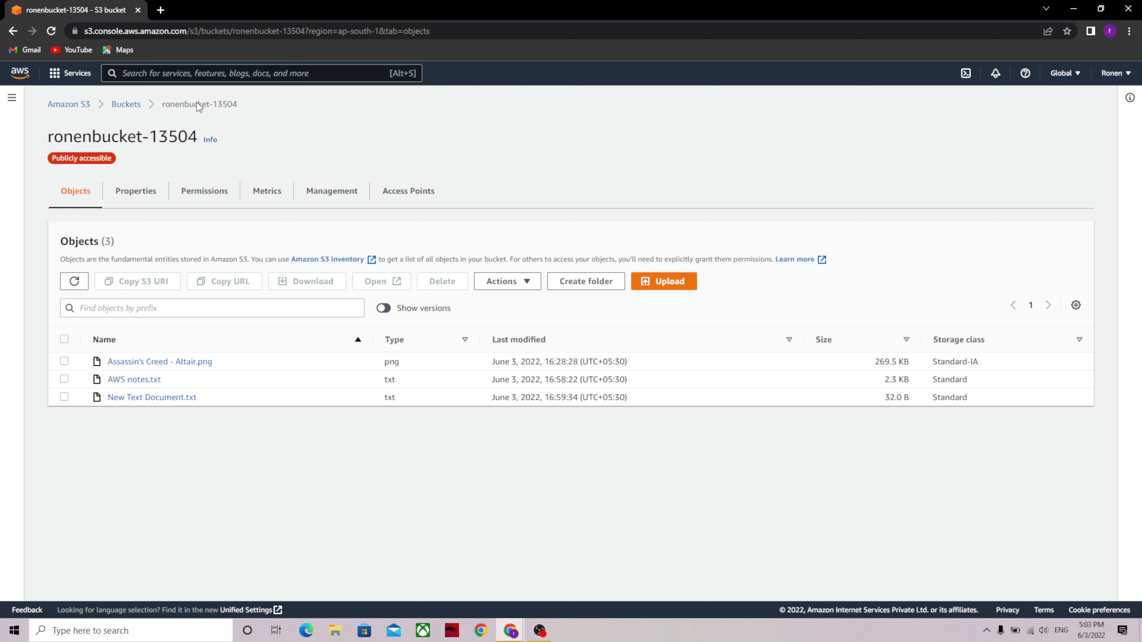
click(65, 361)
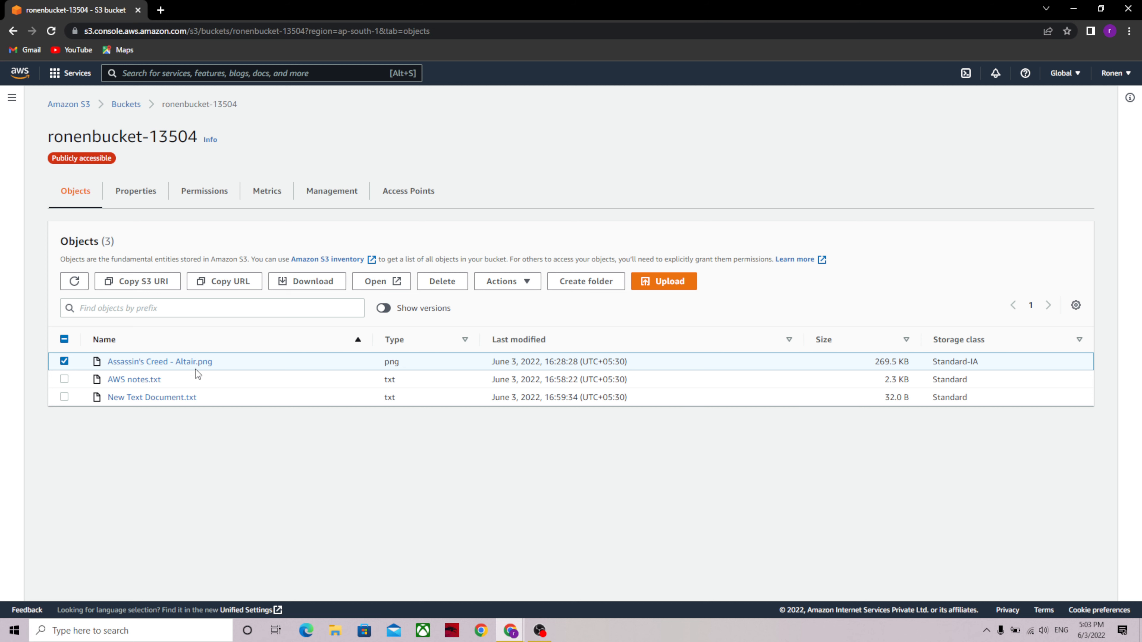
click(452, 289)
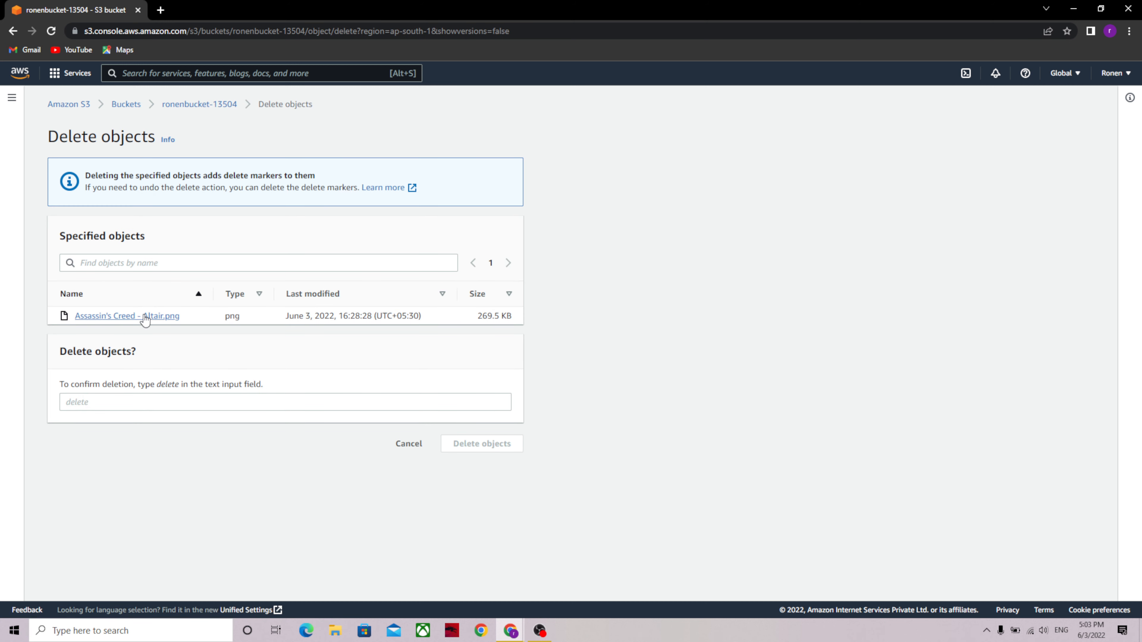
click(205, 396)
text(delete)
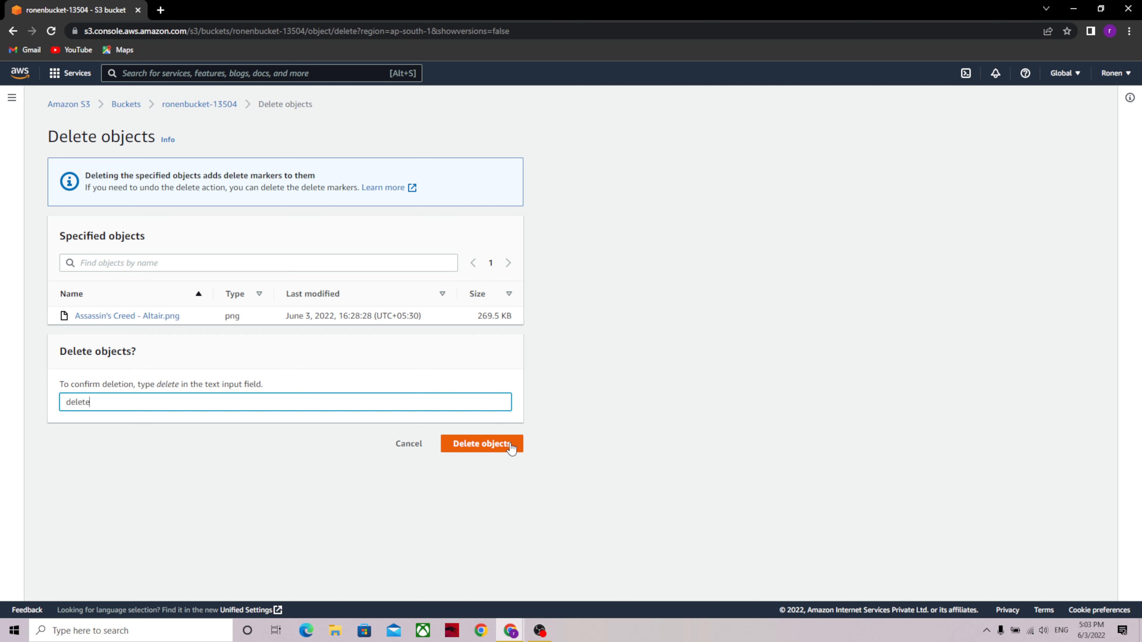
click(511, 446)
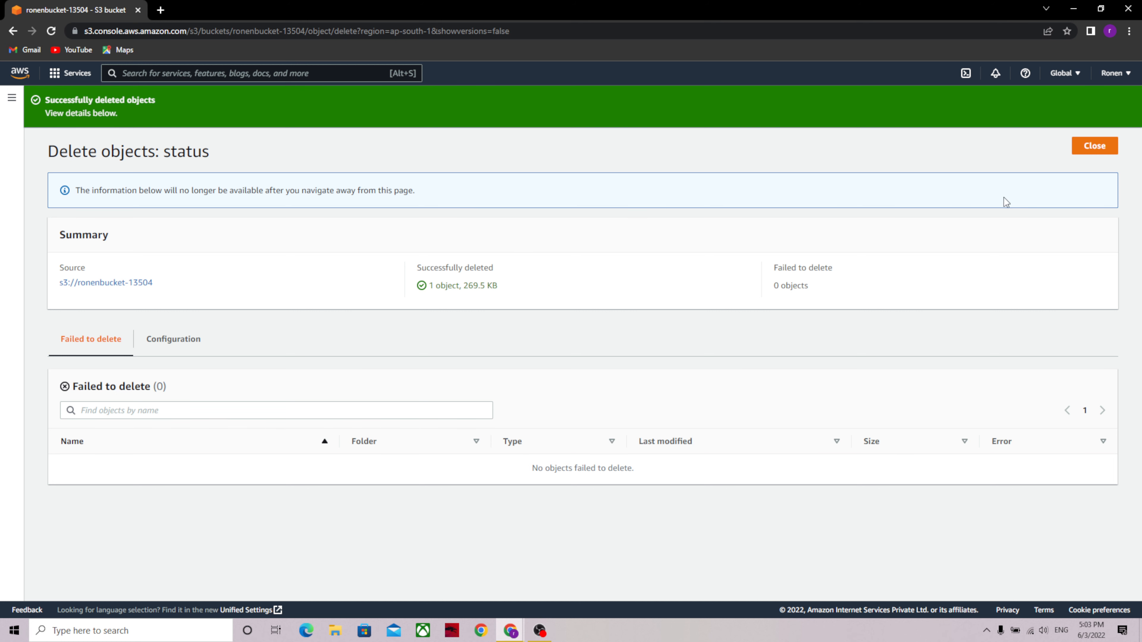
click(1095, 147)
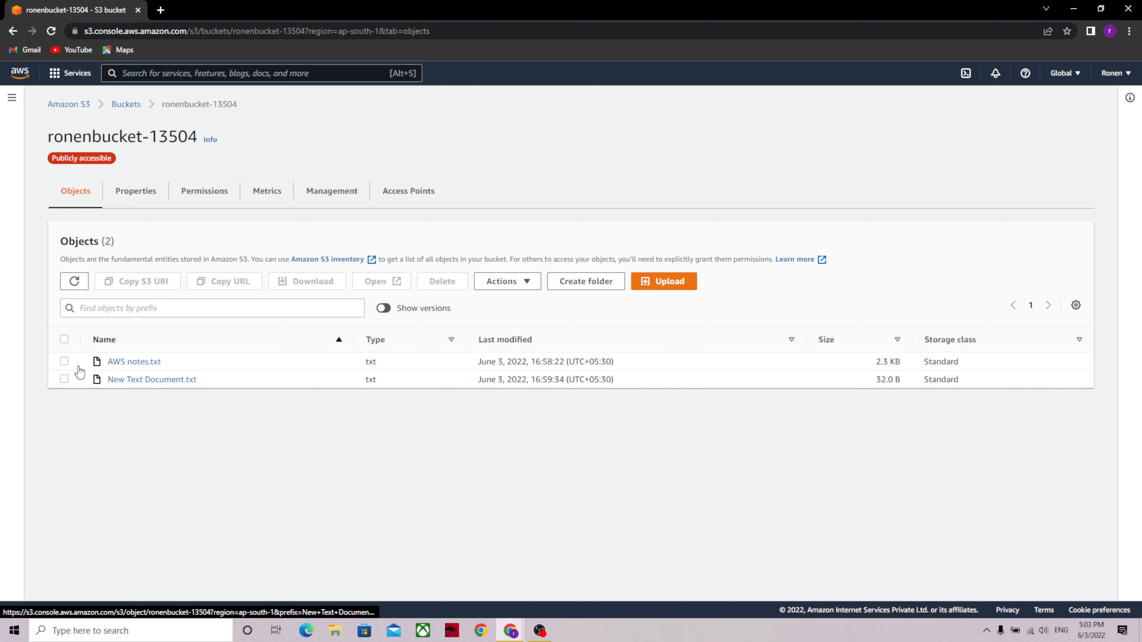
Step: Delete AWS notes.txt from the bucket, confirming with the text "delete", and close the deletion status page
click(64, 362)
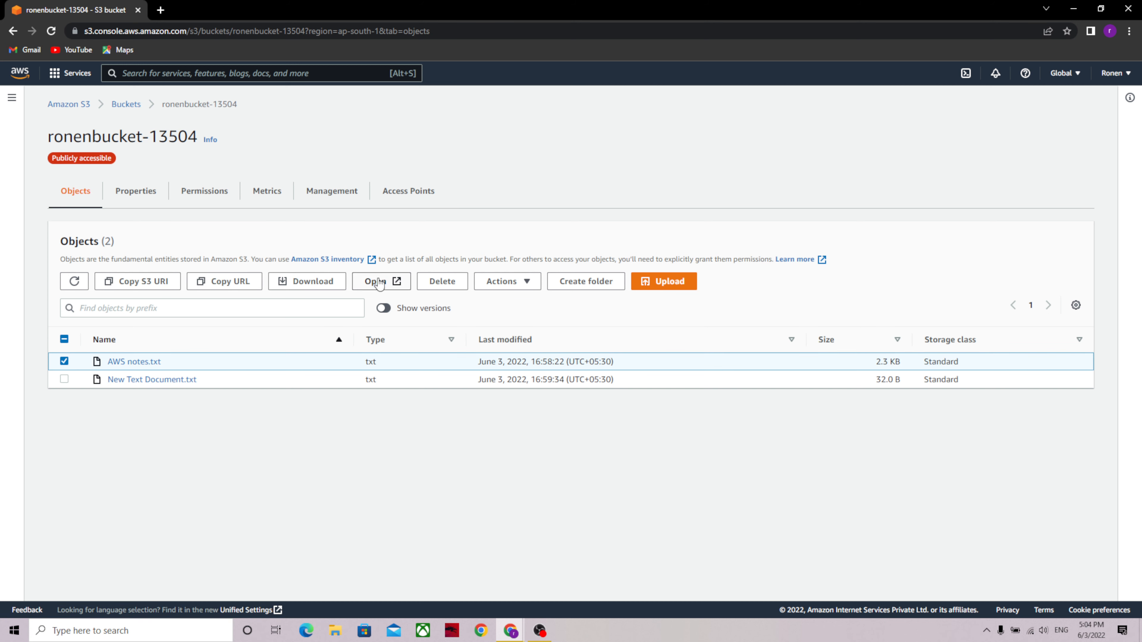
click(442, 282)
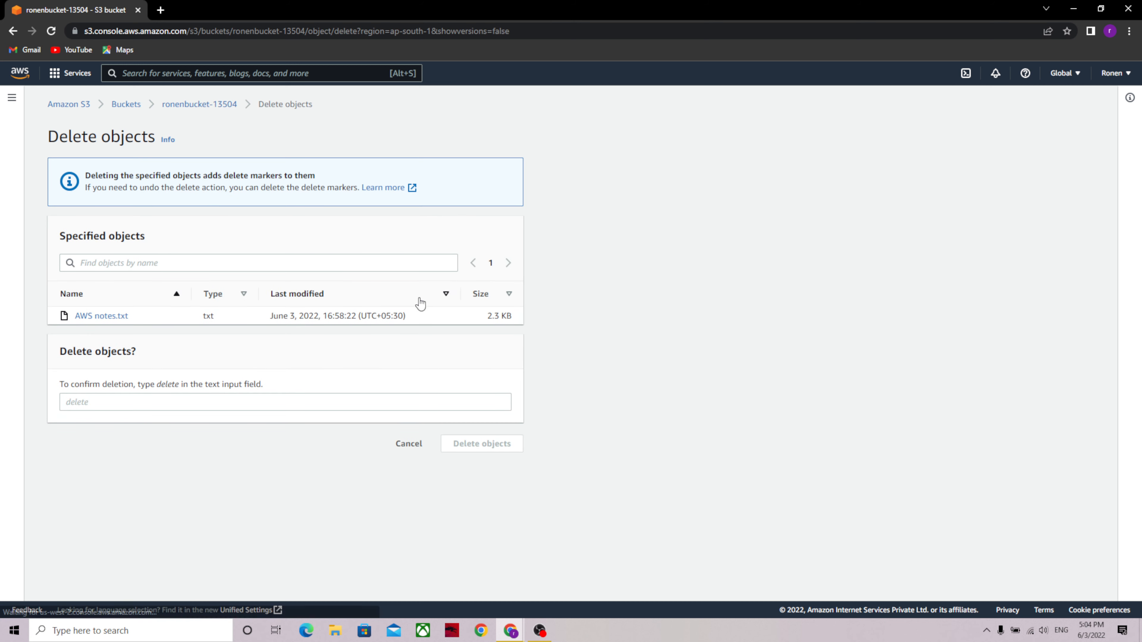
click(247, 402)
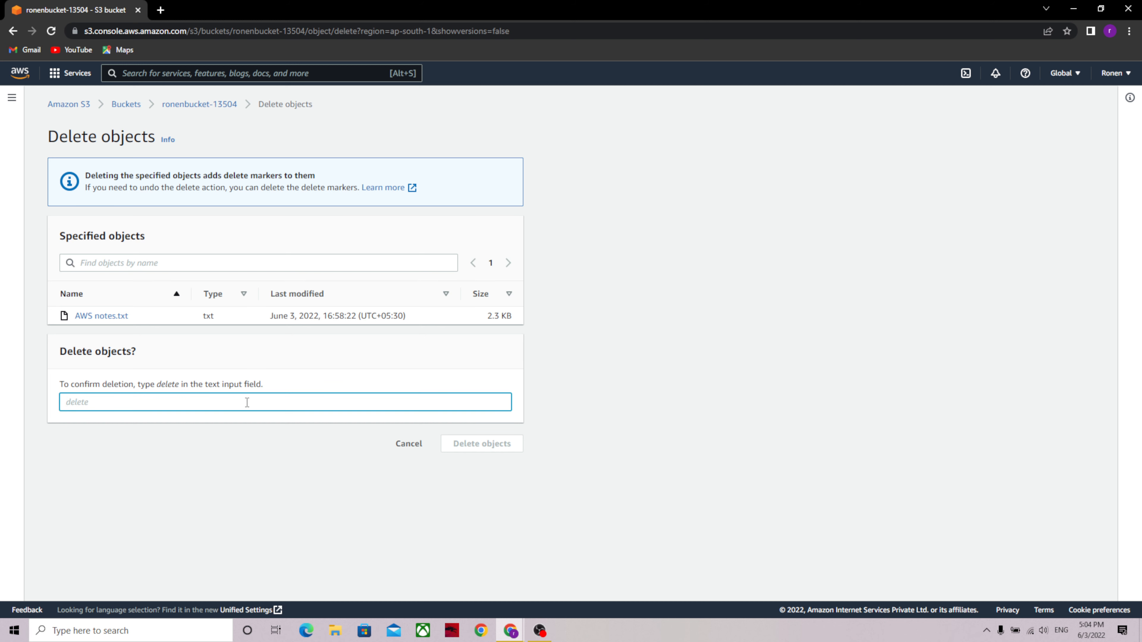
text(delte)
key(BackSpace)
key(BackSpace)
text(ete)
click(470, 446)
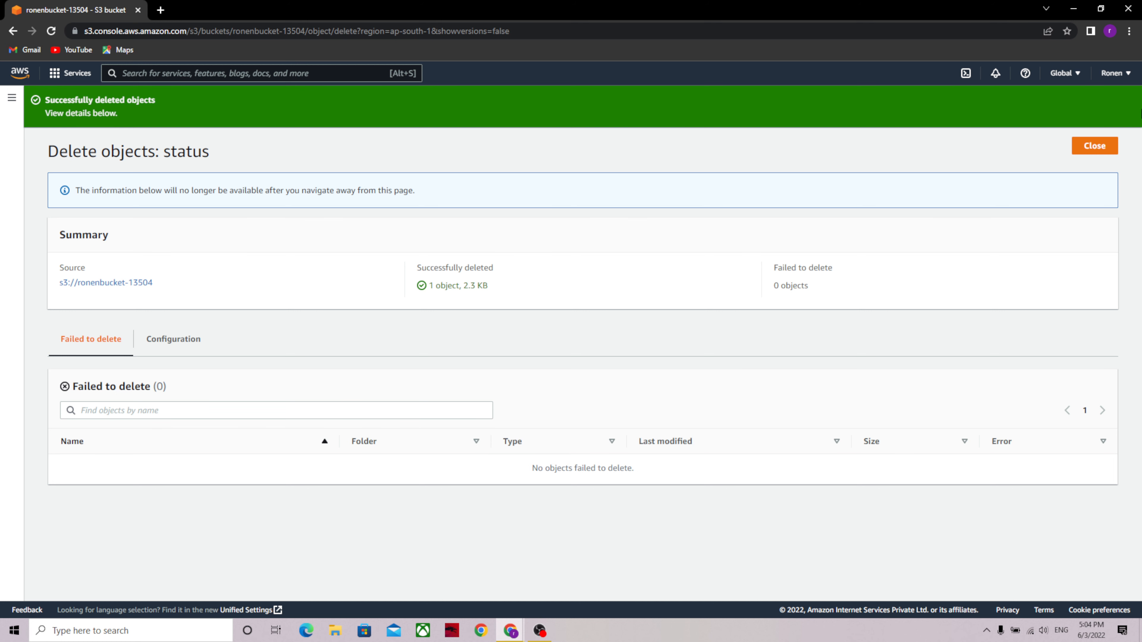
click(1103, 147)
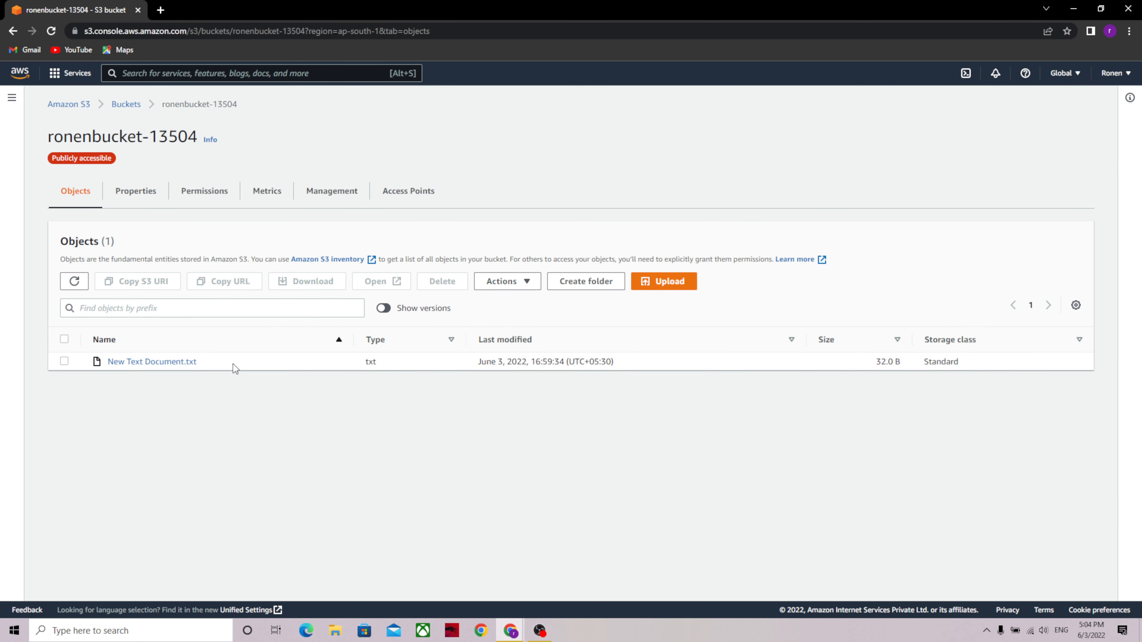
Step: Refresh the object list and show all object versions to inspect the delete markers and remaining versions of the deleted files
click(74, 281)
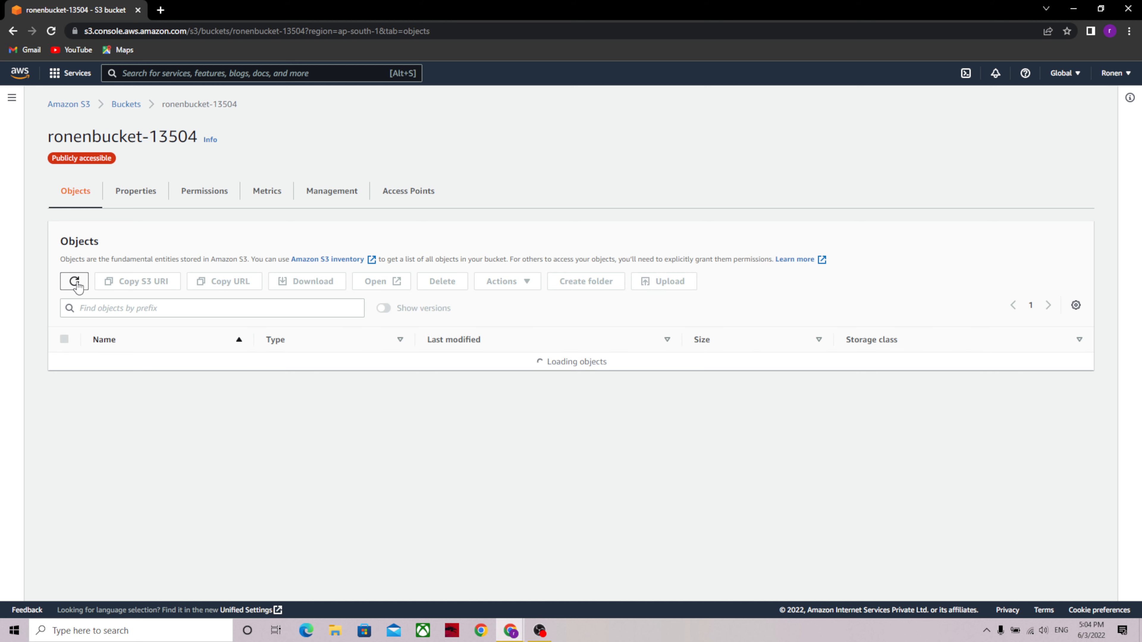
click(383, 308)
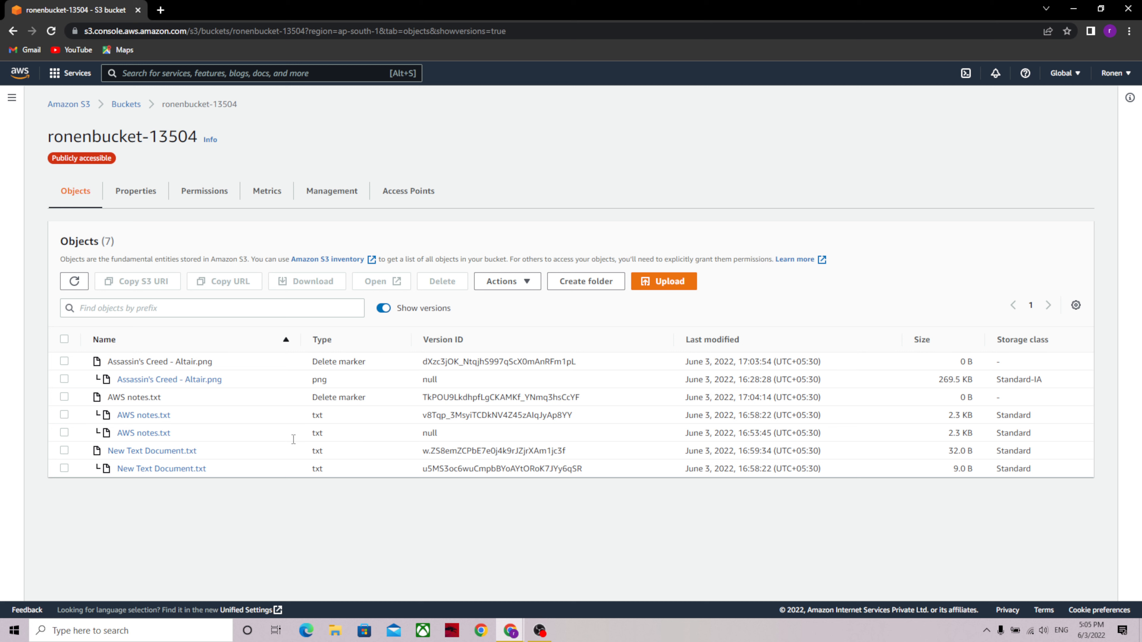
click(65, 379)
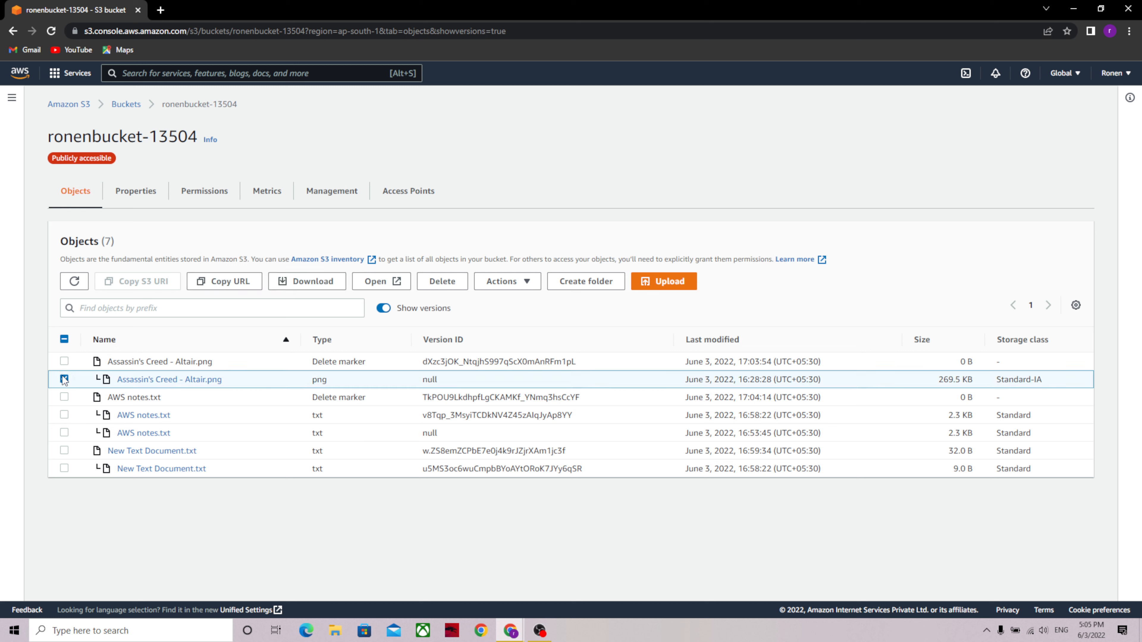
click(65, 379)
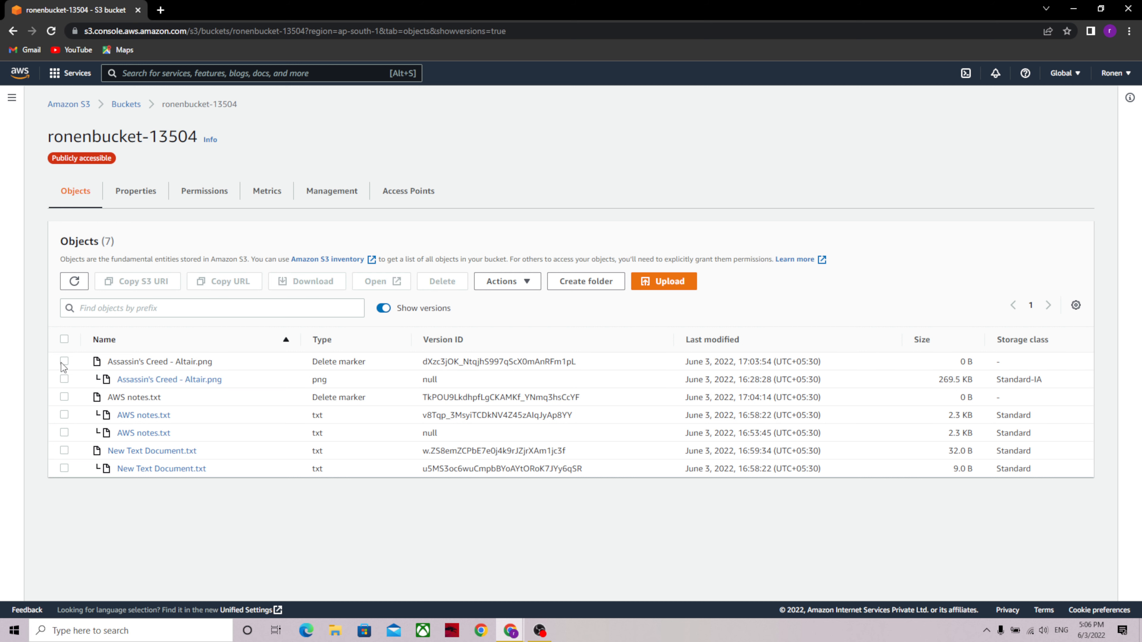
Step: Permanently delete the delete marker of Assassin's Creed - Altair.png, confirming with "permanently delete", and close the status page
click(64, 362)
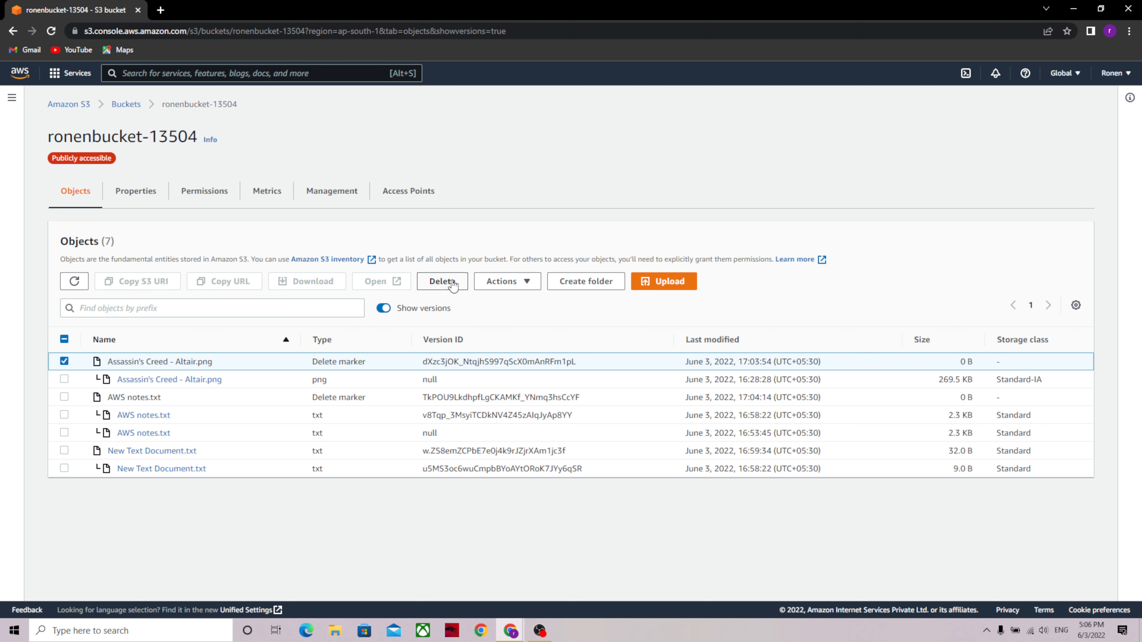
click(443, 281)
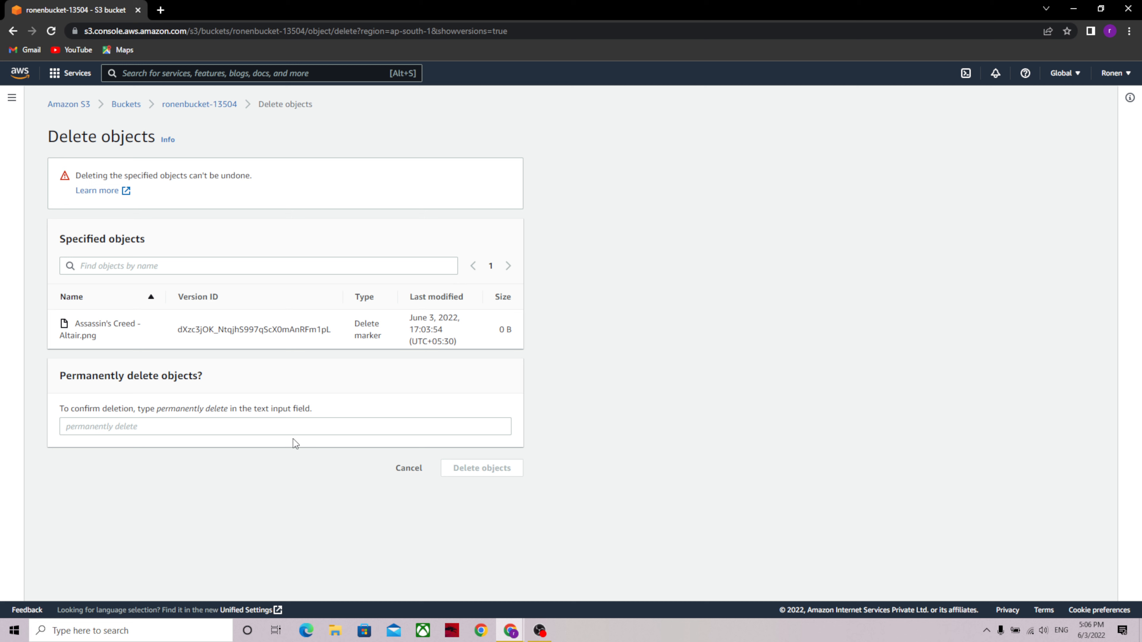
click(295, 425)
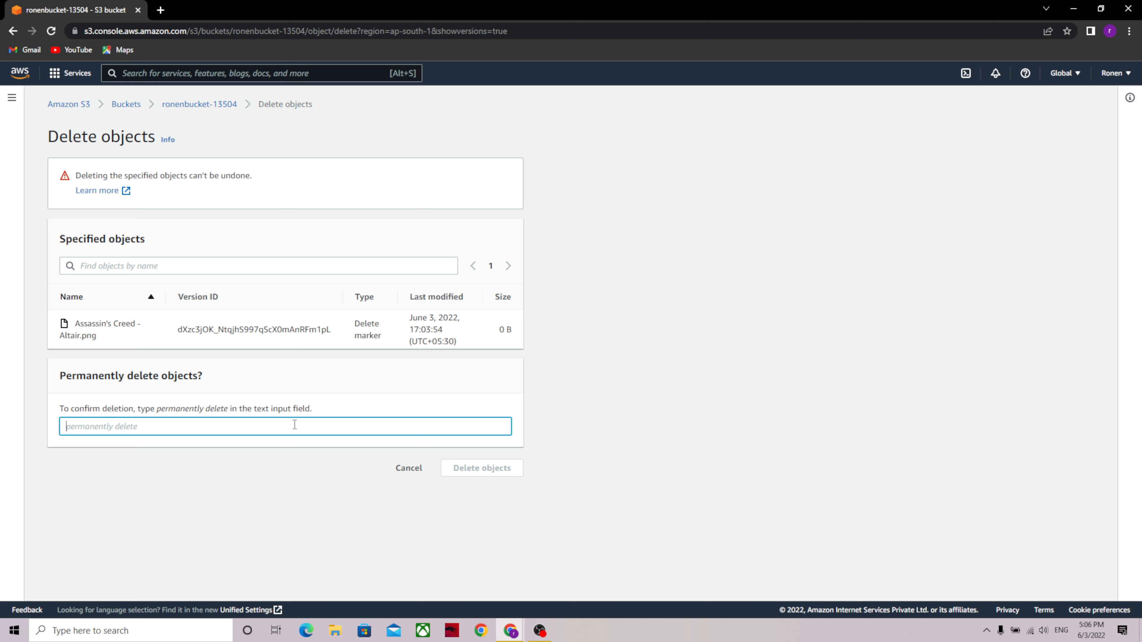
text(per)
text(man)
text(ent)
text(k)
text(y)
text( de)
text(lte)
key(BackSpace)
key(BackSpace)
text(ete)
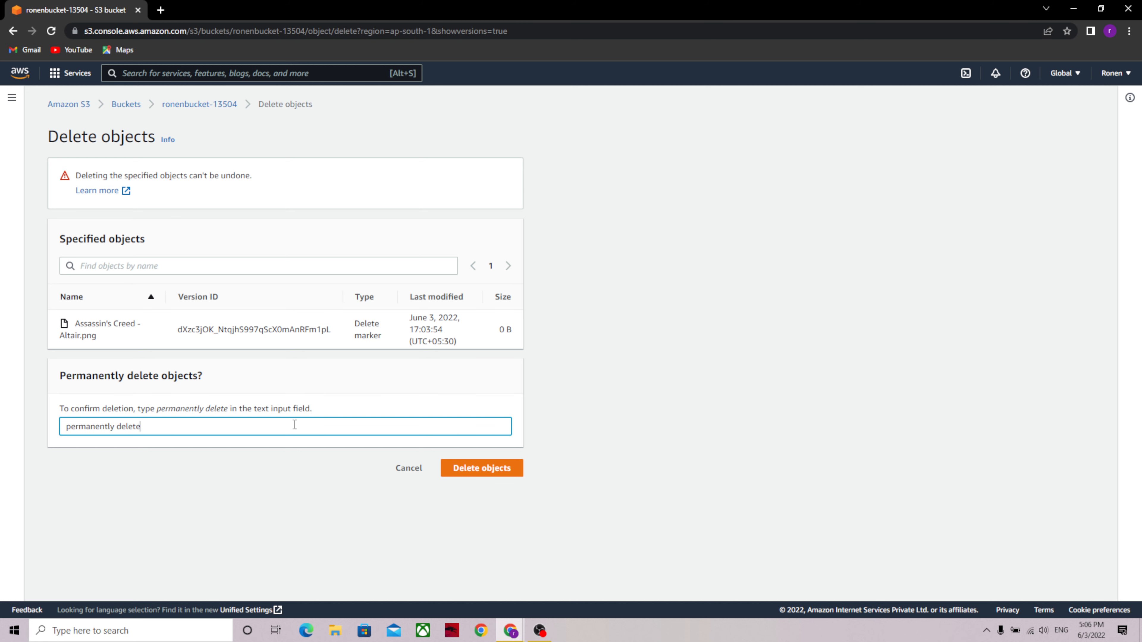
click(455, 464)
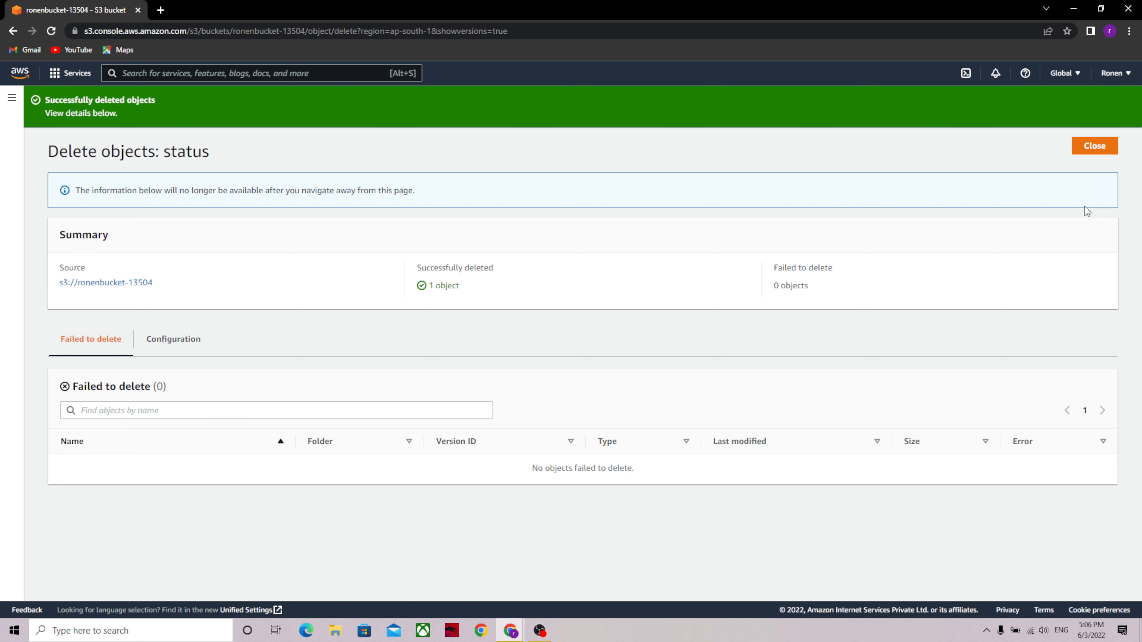
click(1098, 146)
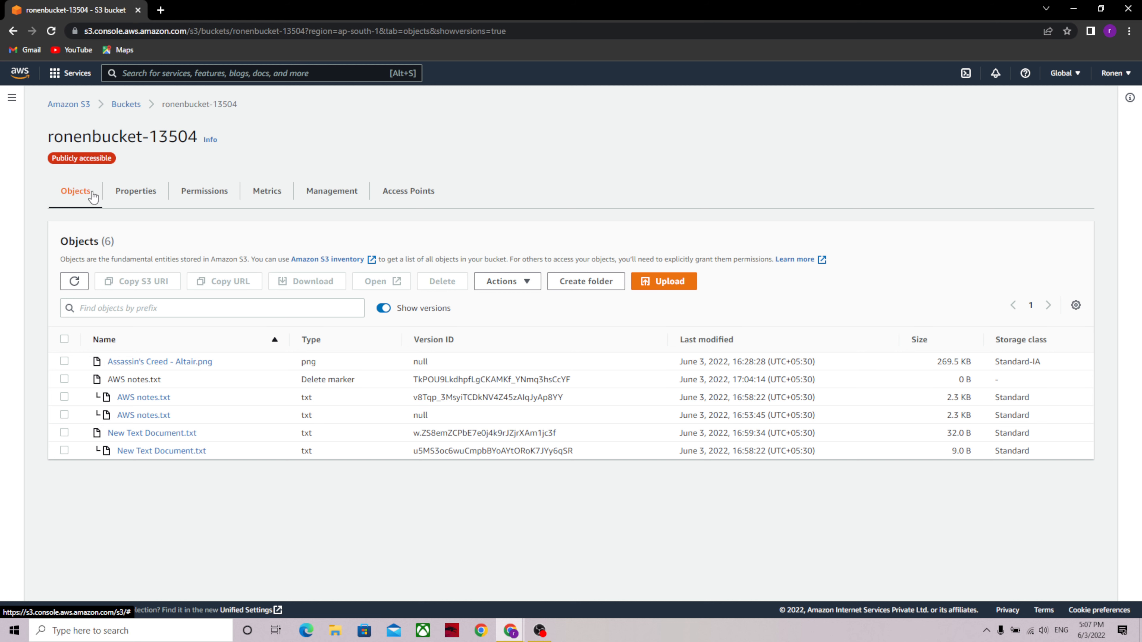
Step: Hide the object versions, open the restored Assassin's Creed - Altair.png to check its details, and return to the bucket
click(384, 309)
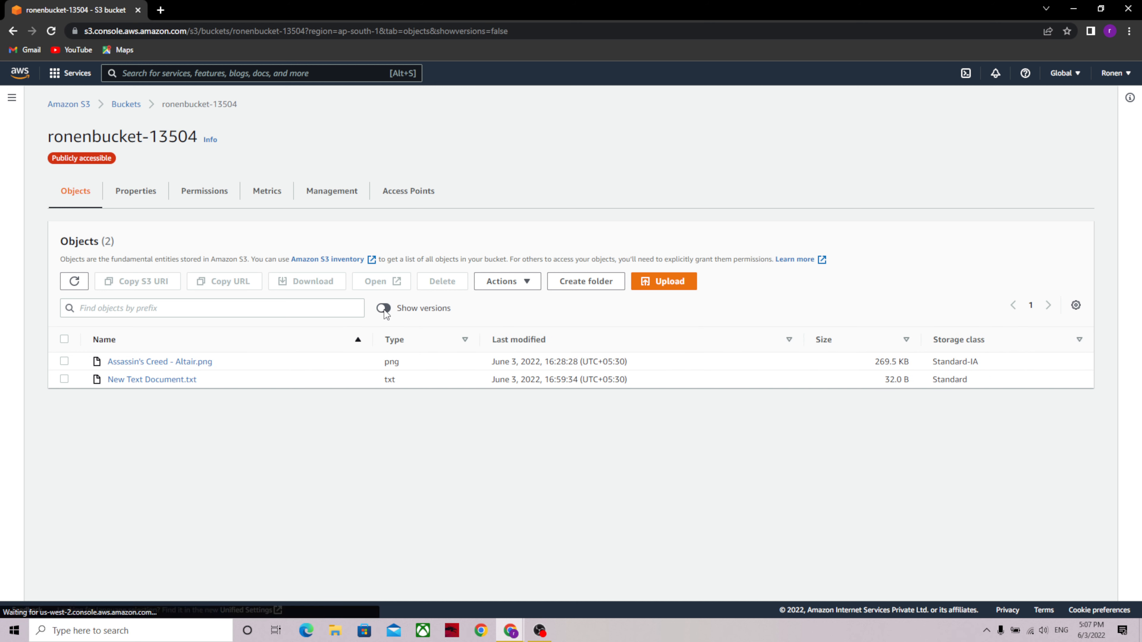
click(189, 363)
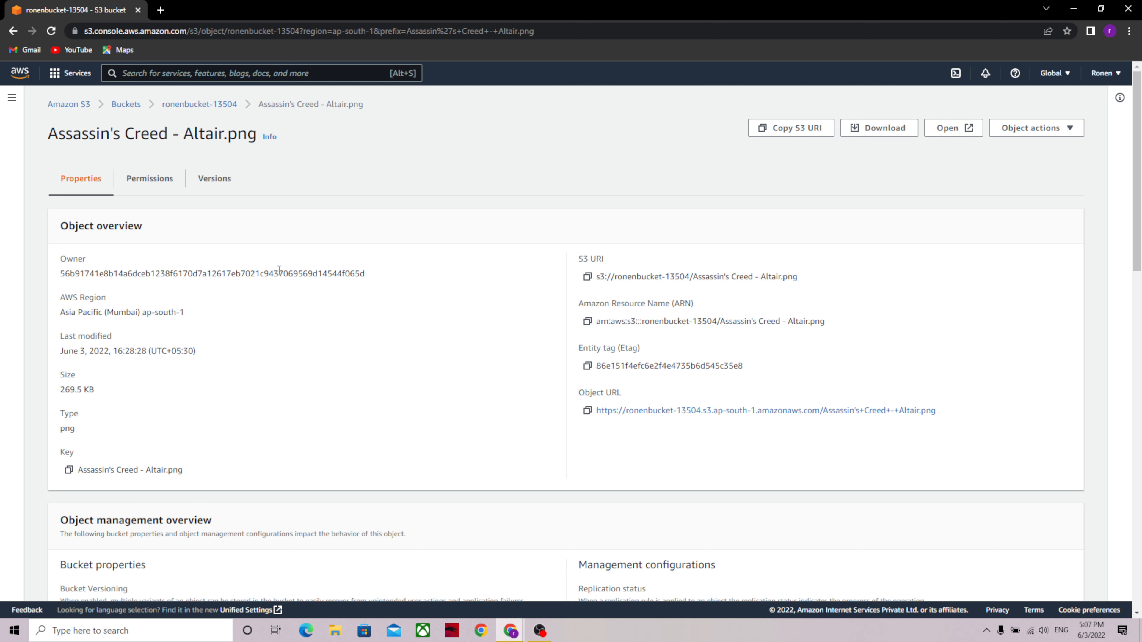
click(222, 104)
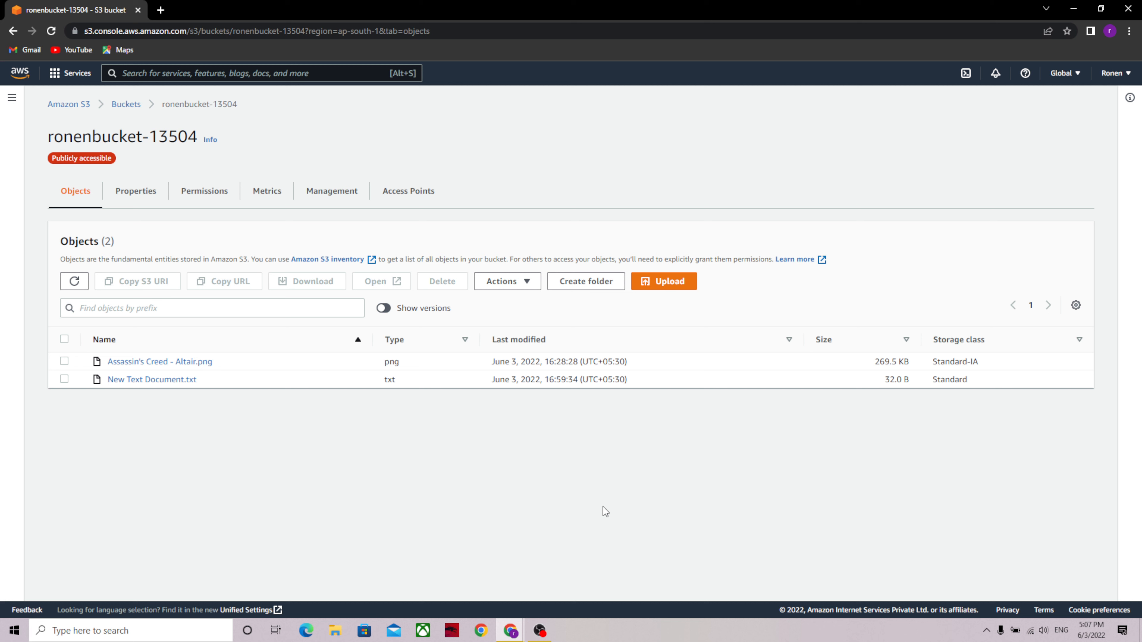
Step: Select Assassin's Creed - Altair.png in the object list and look through the actions available for it
click(64, 361)
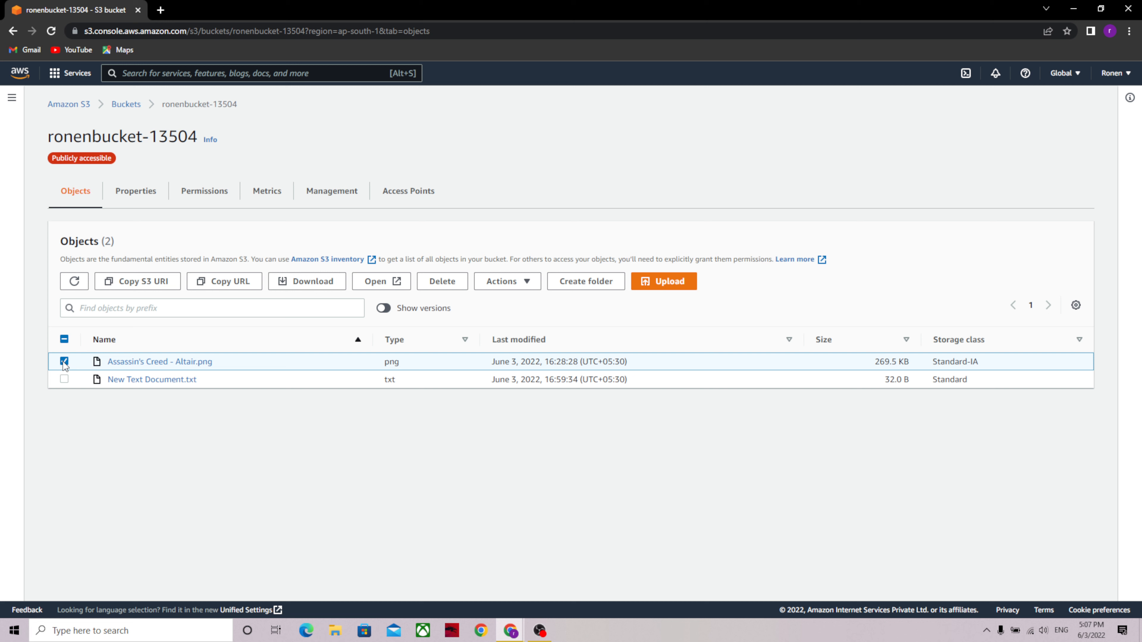
click(517, 287)
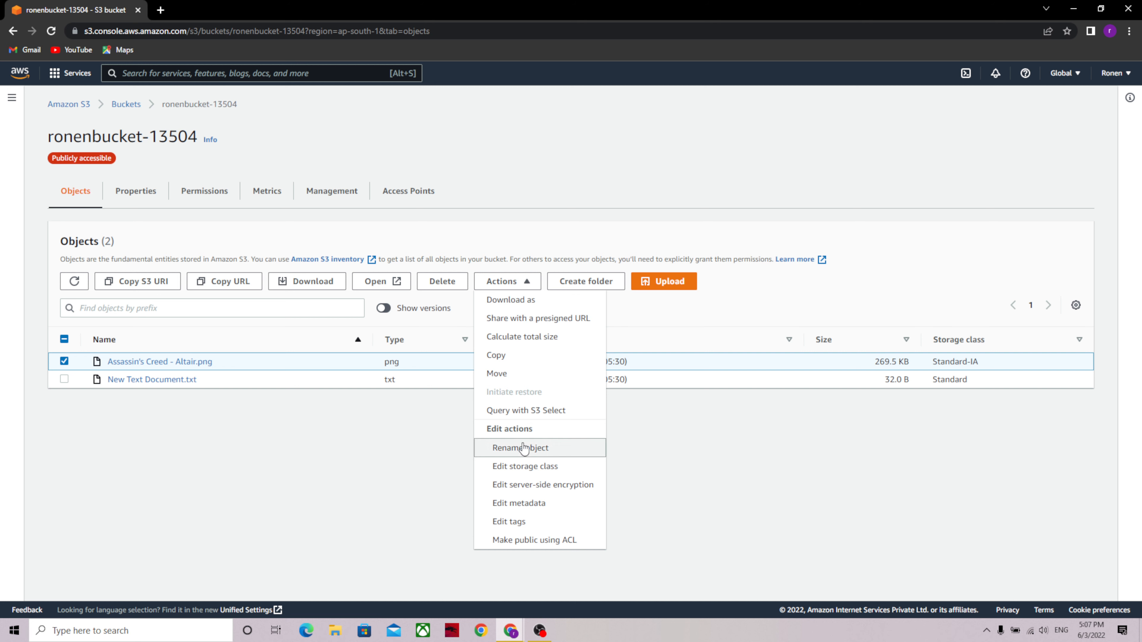
click(414, 448)
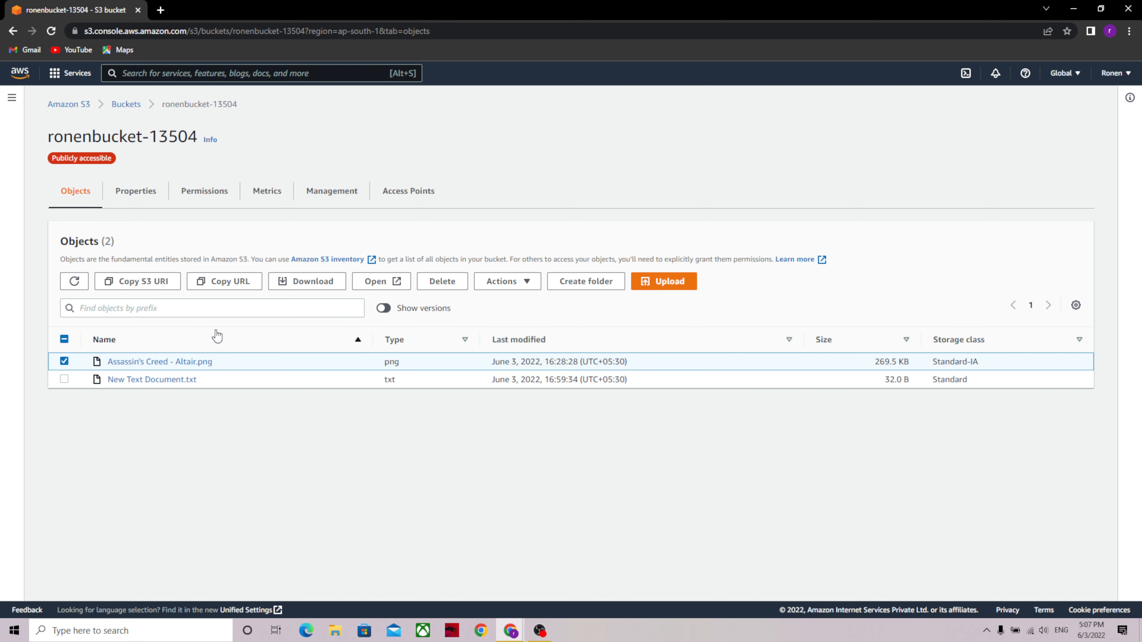
Step: Open Assassin's Creed - Altair.png and inspect the actions offered for its current version in the version list
click(168, 364)
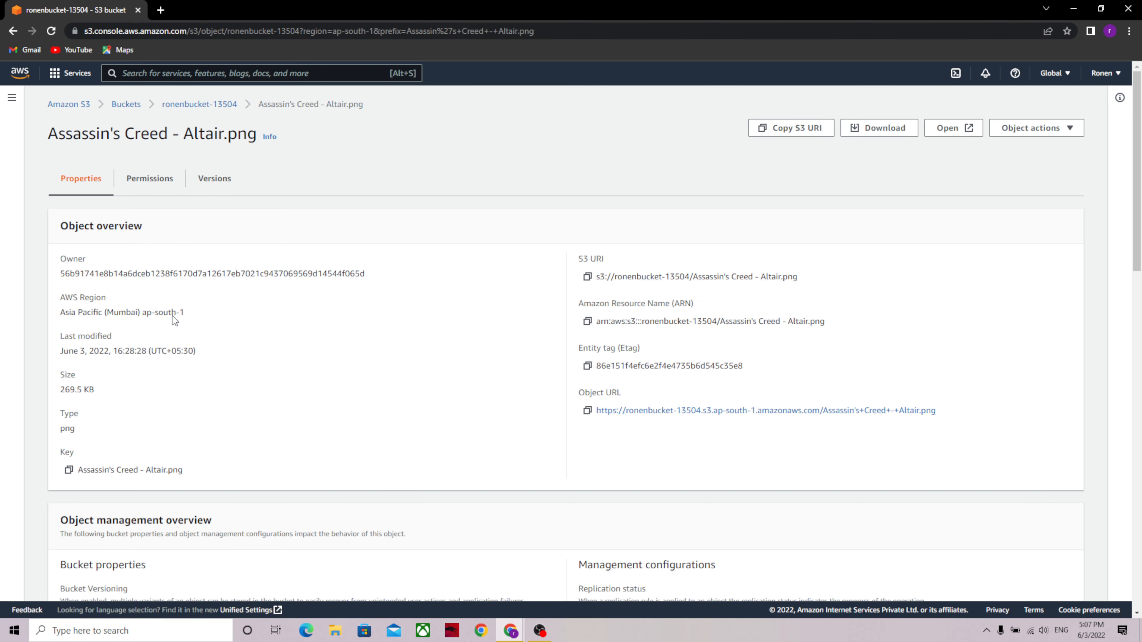
click(216, 185)
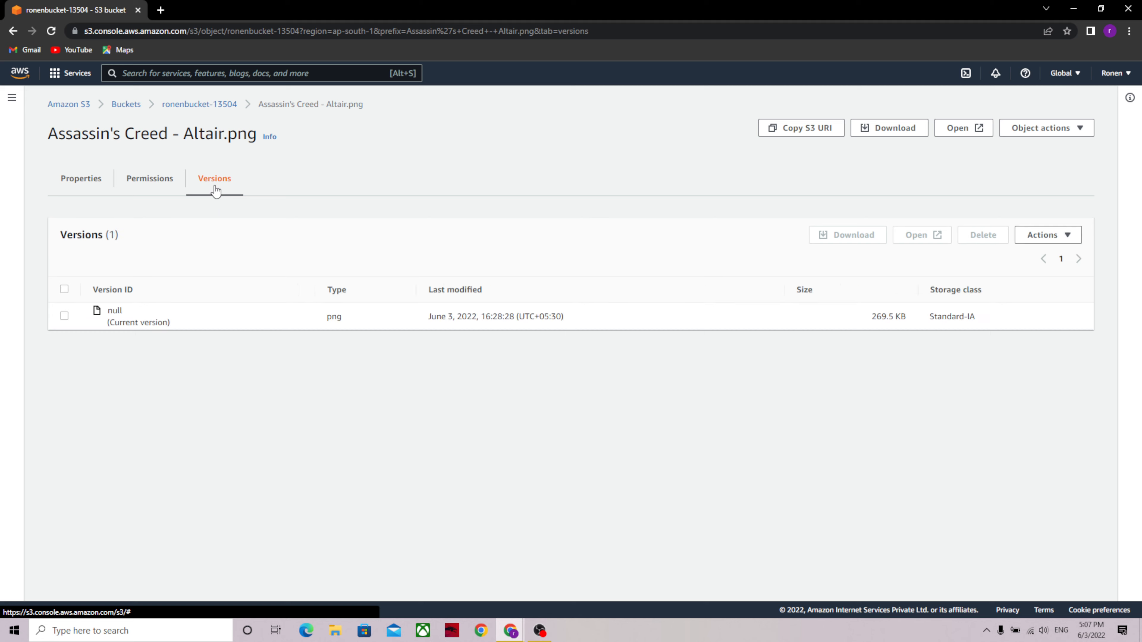
click(65, 317)
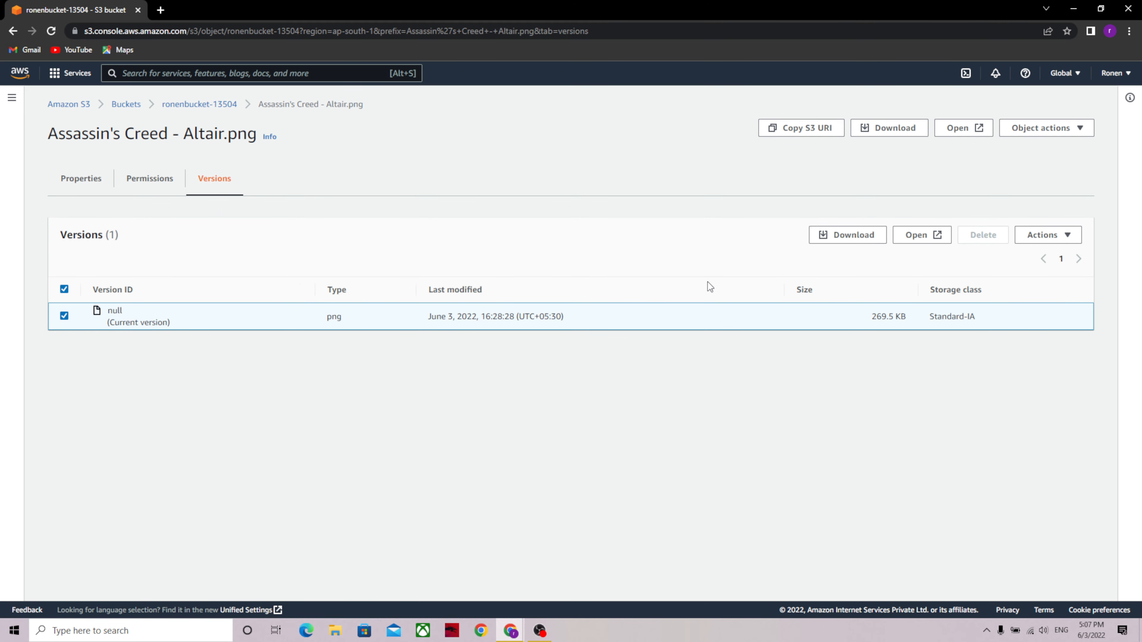
click(1057, 242)
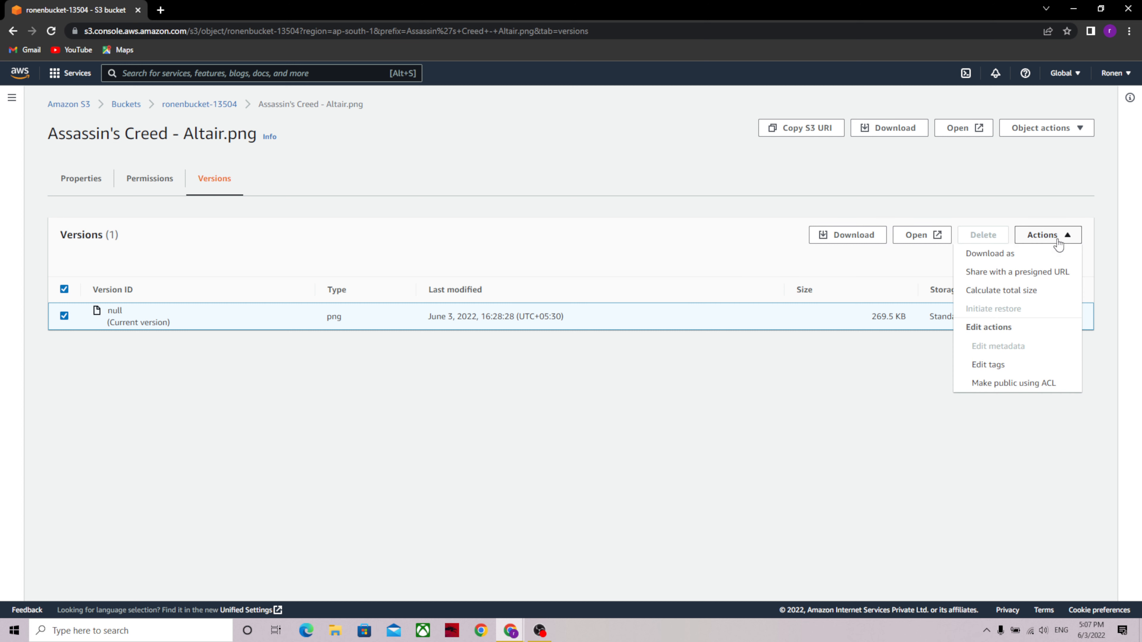
click(663, 410)
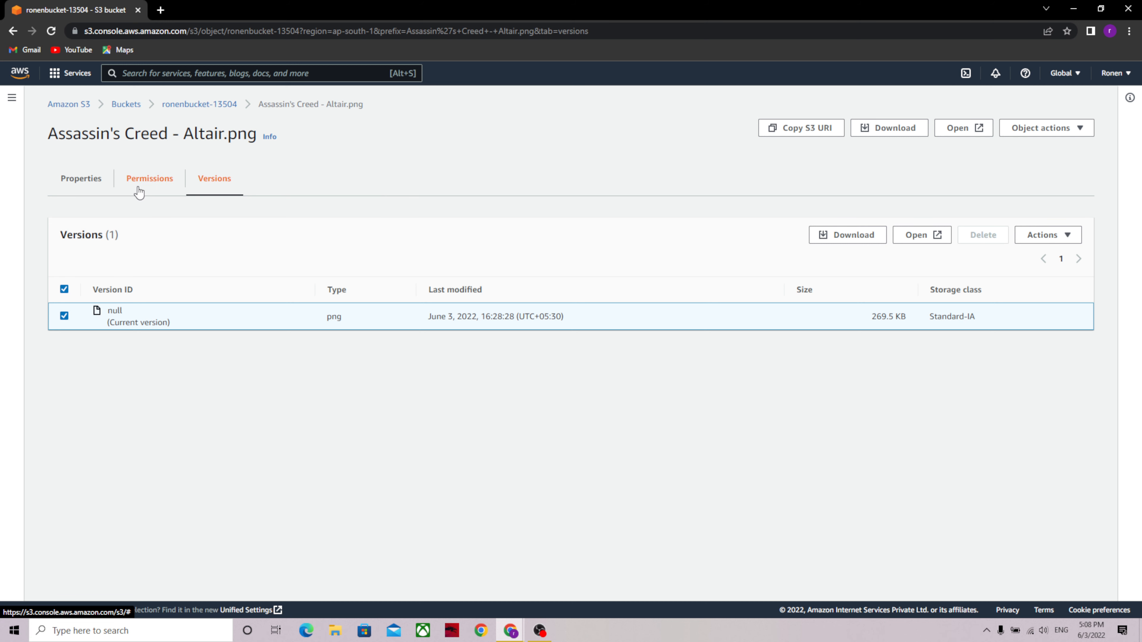
Step: Review the access control list and properties of Assassin's Creed - Altair.png, and return to the bucket
click(134, 179)
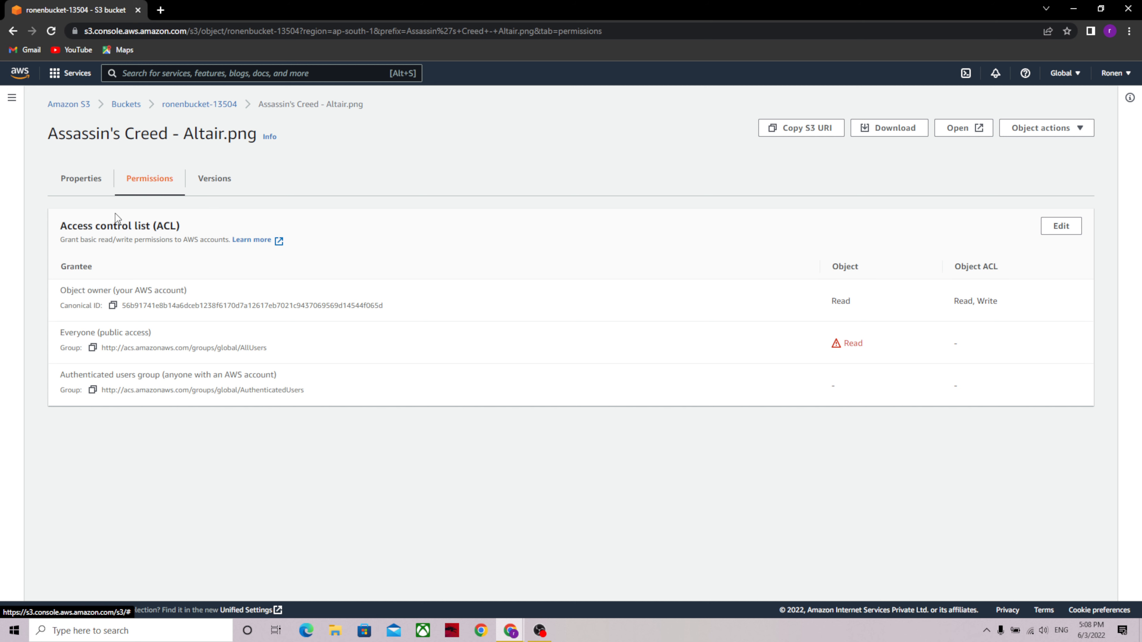
click(89, 185)
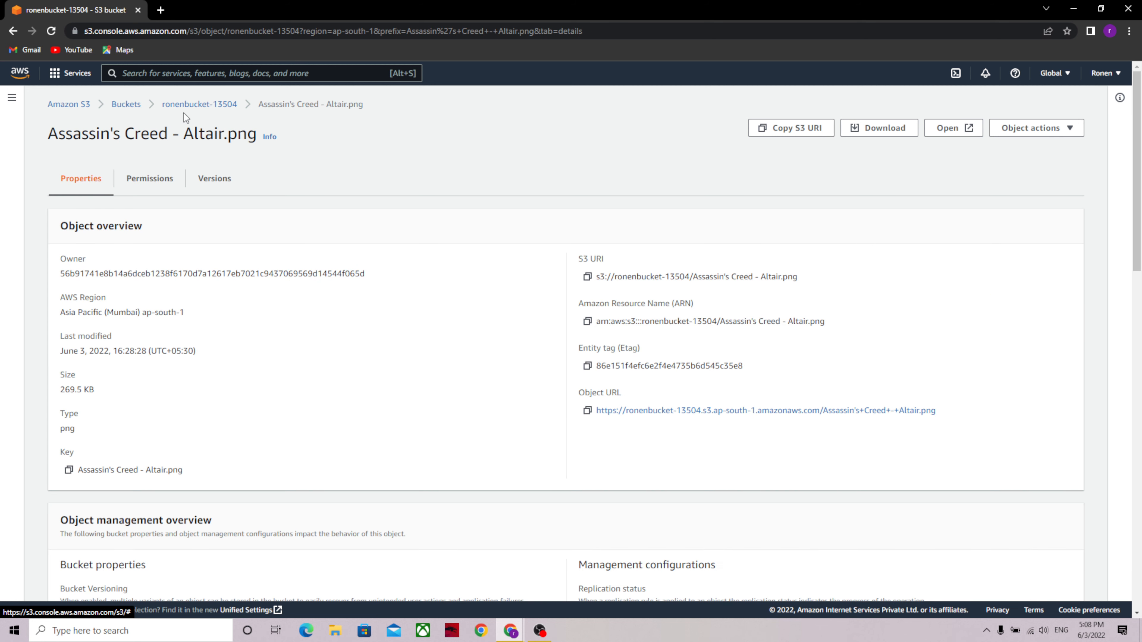
click(188, 104)
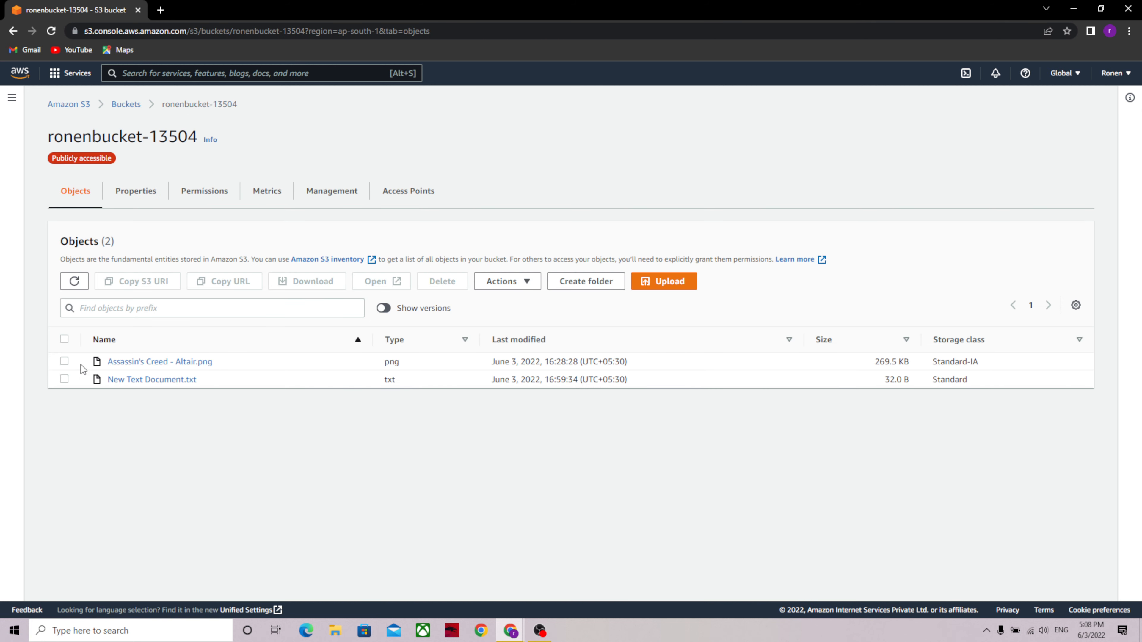
Step: Open New Text Document.txt from the bucket and display its list of versions
click(64, 380)
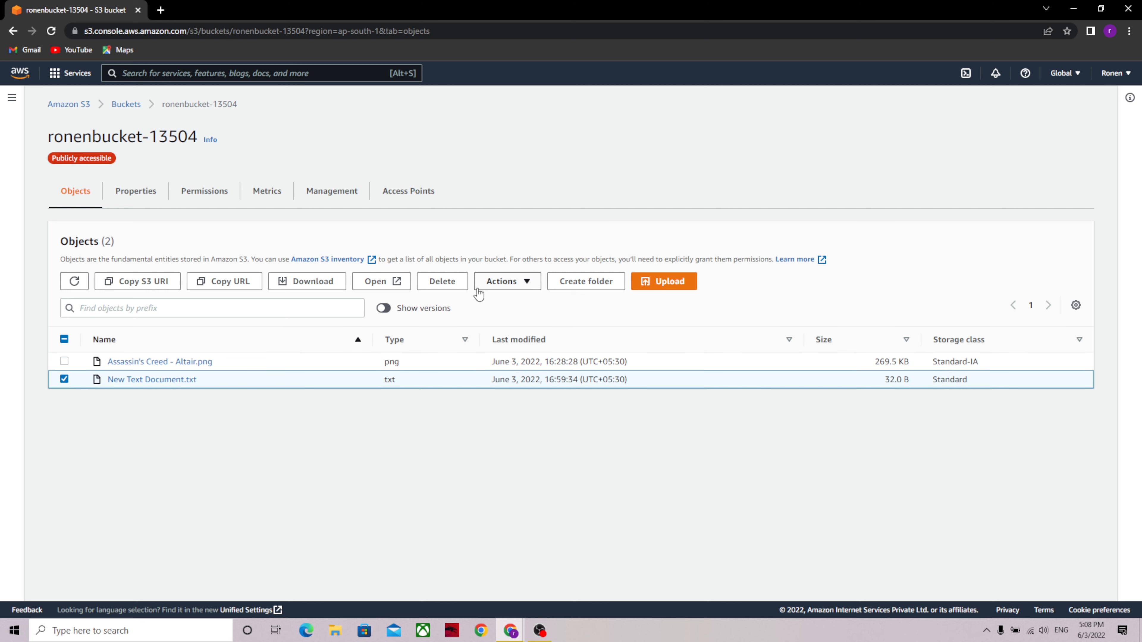
click(500, 283)
click(176, 383)
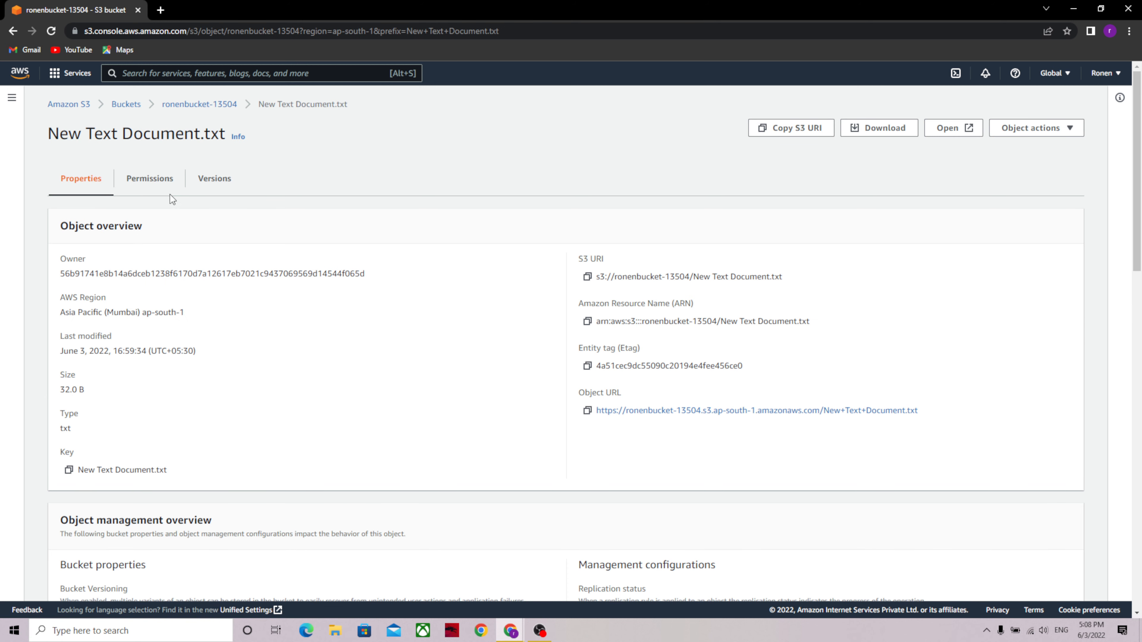
click(214, 180)
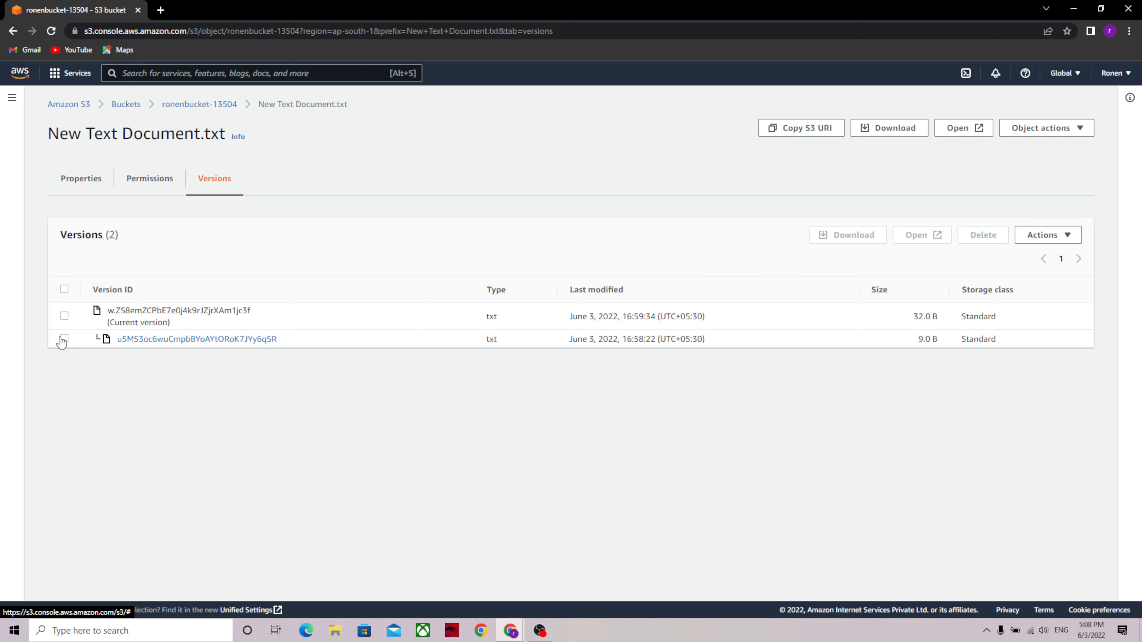
click(63, 339)
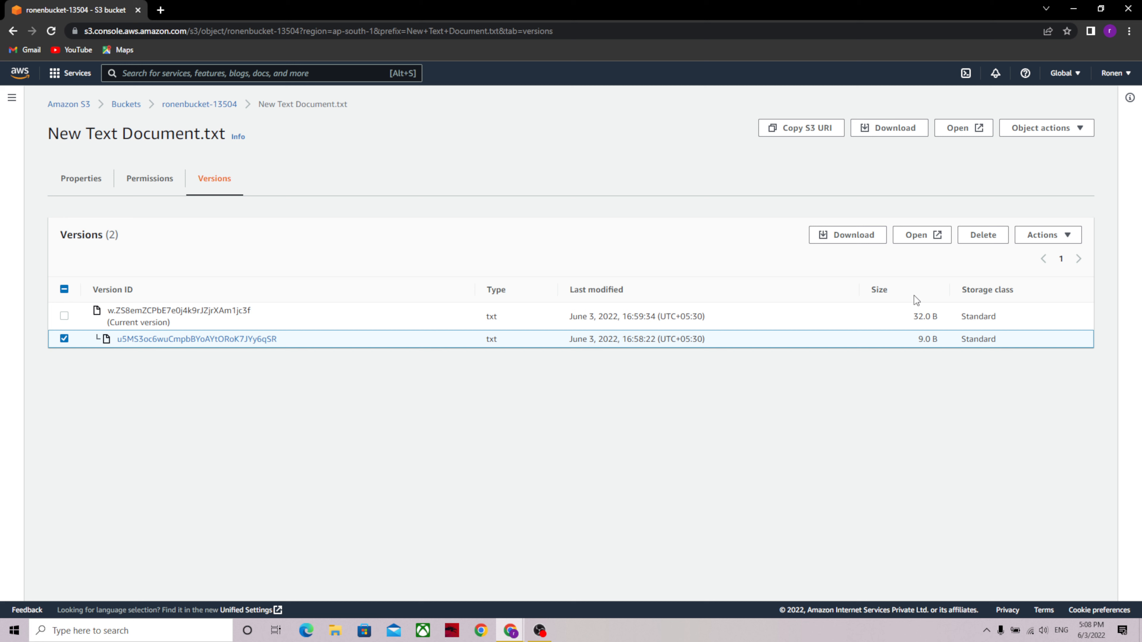
click(996, 240)
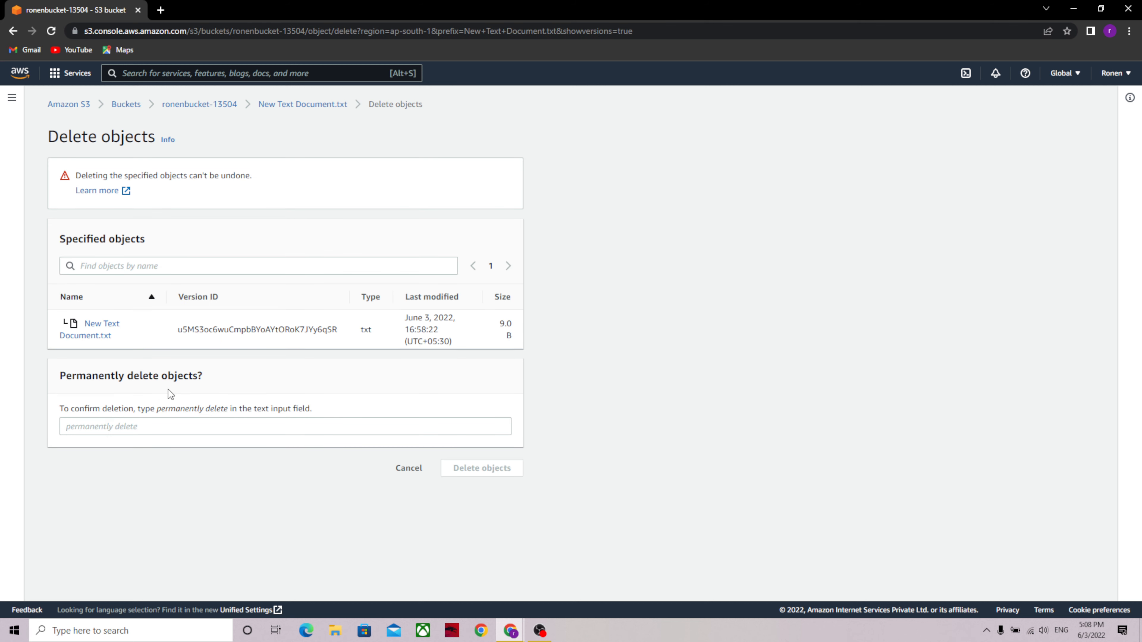
click(150, 419)
text(perna)
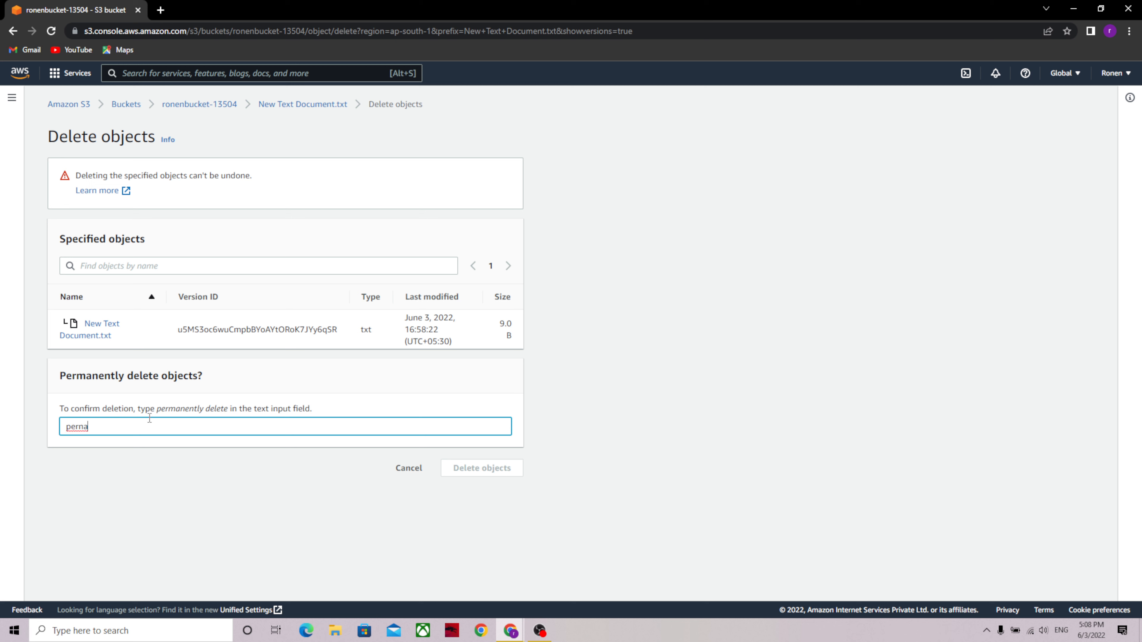
key(BackSpace)
key(BackSpace)
key(BackSpace)
text(permanetlyb)
key(BackSpace)
key(BackSpace)
key(BackSpace)
key(BackSpace)
key(BackSpace)
key(BackSpace)
key(BackSpace)
key(BackSpace)
key(BackSpace)
key(BackSpace)
key(BackSpace)
click(210, 104)
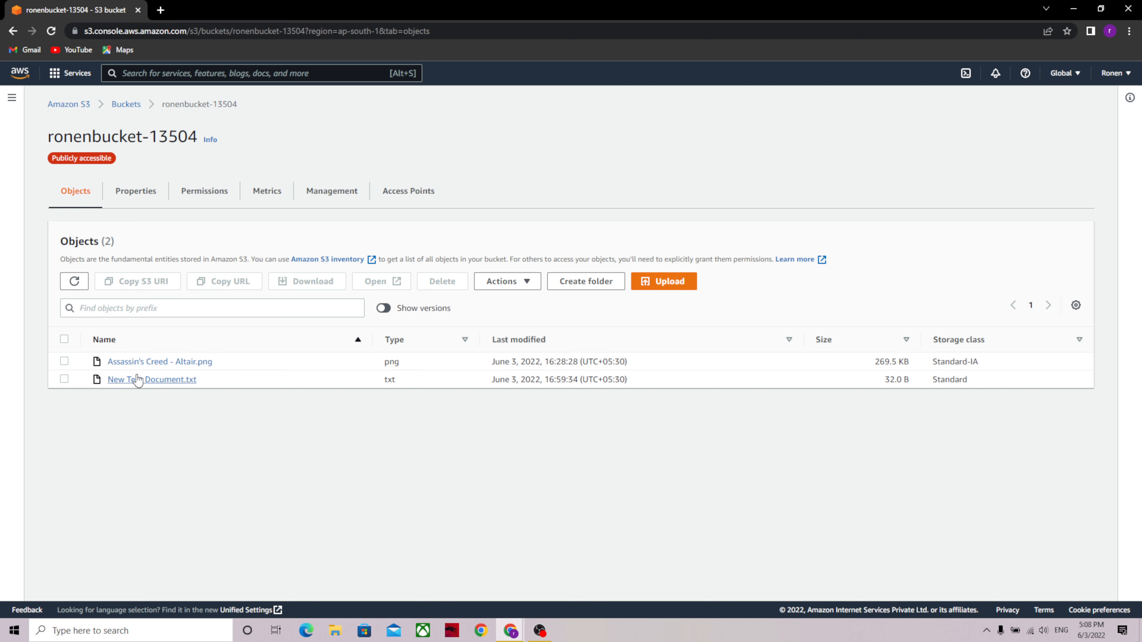
Step: Check all object versions in the bucket, hide them, and inspect the actions for the current version of Assassin's Creed - Altair.png
click(385, 309)
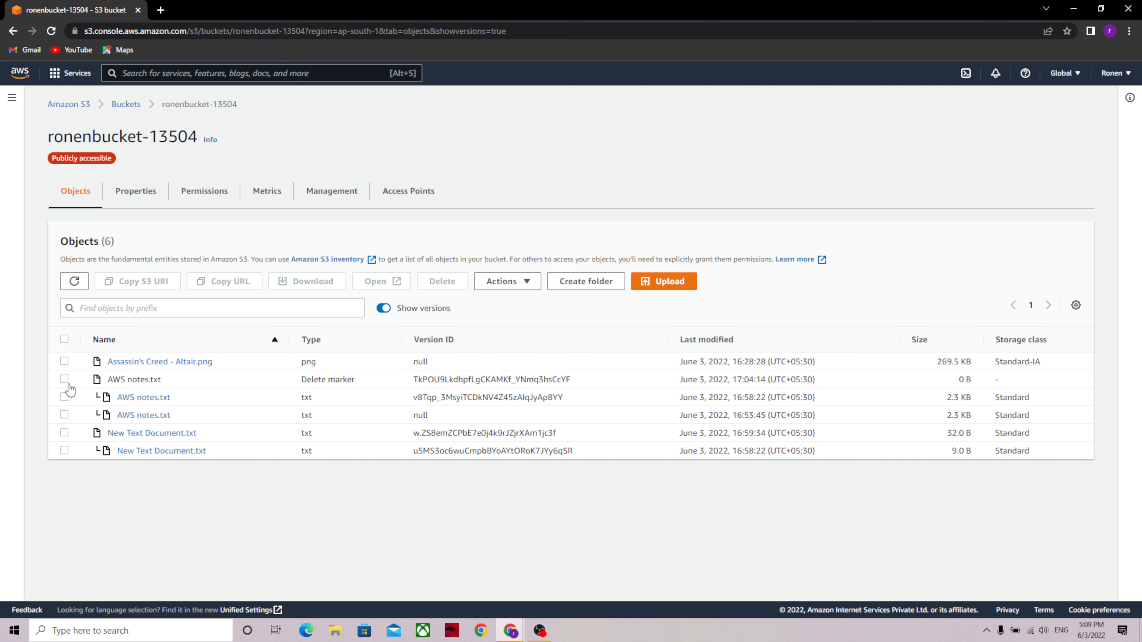
click(385, 309)
click(157, 362)
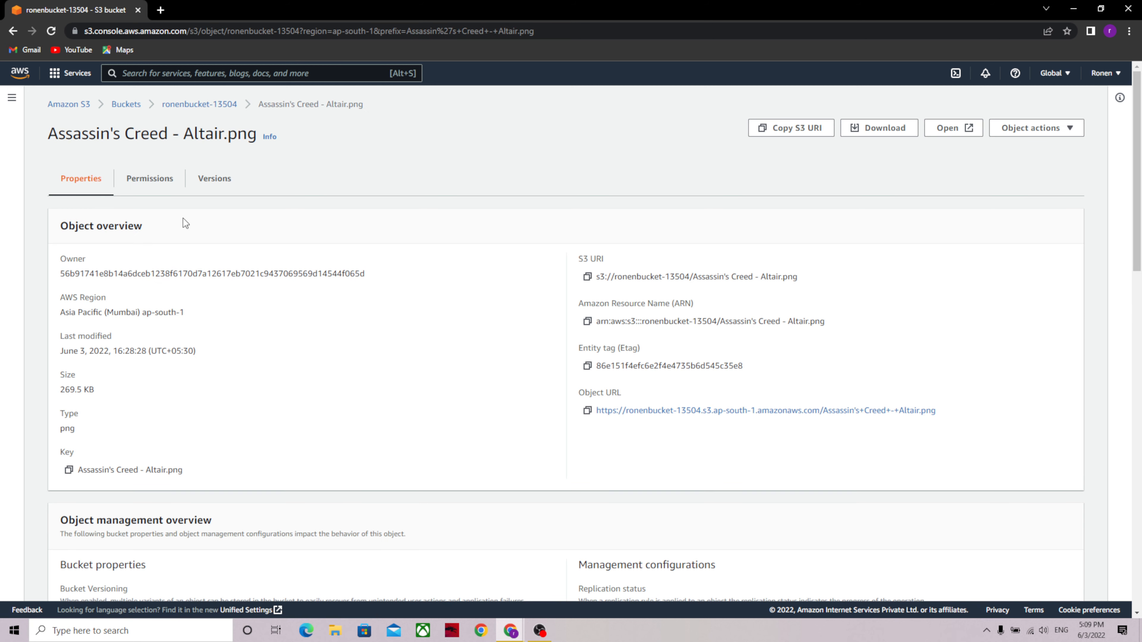
click(211, 183)
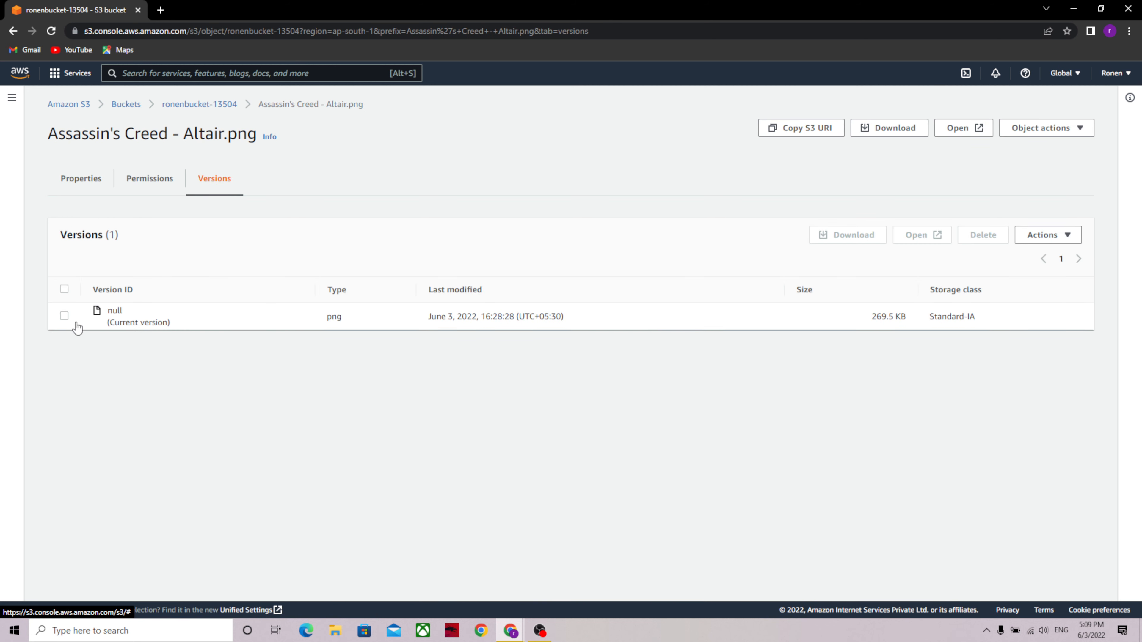
click(64, 316)
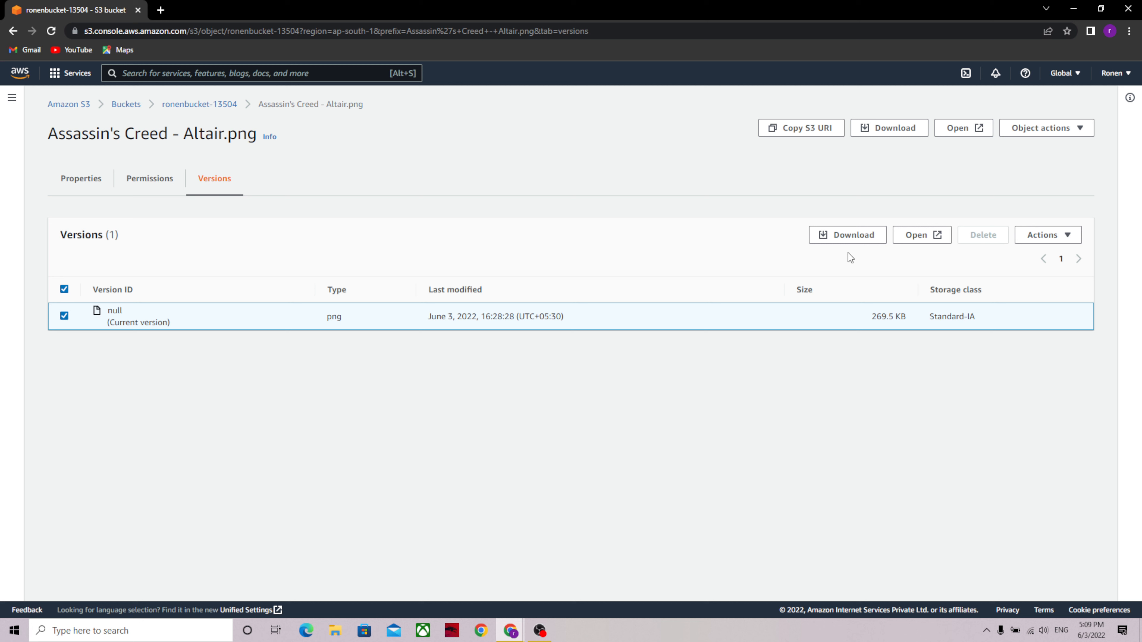
click(1043, 234)
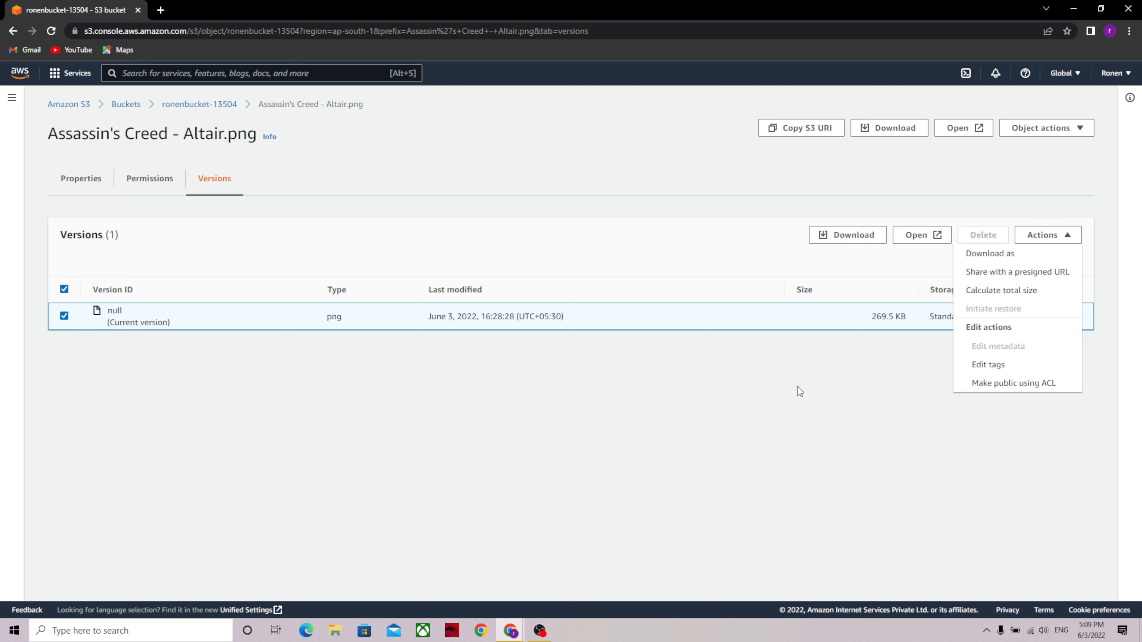
click(781, 411)
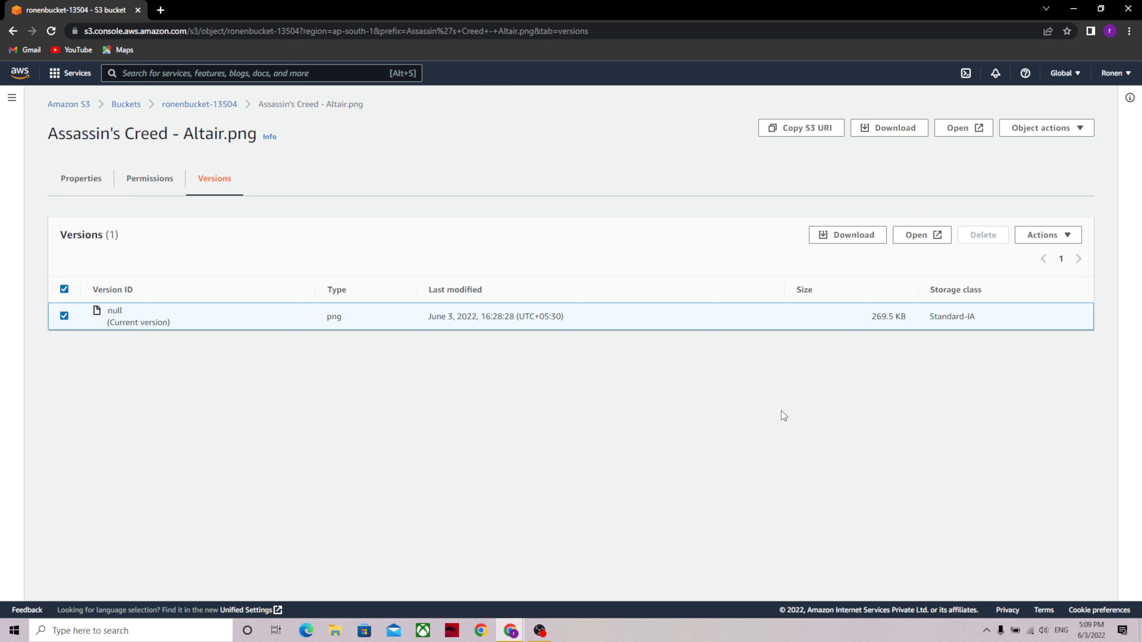
click(68, 317)
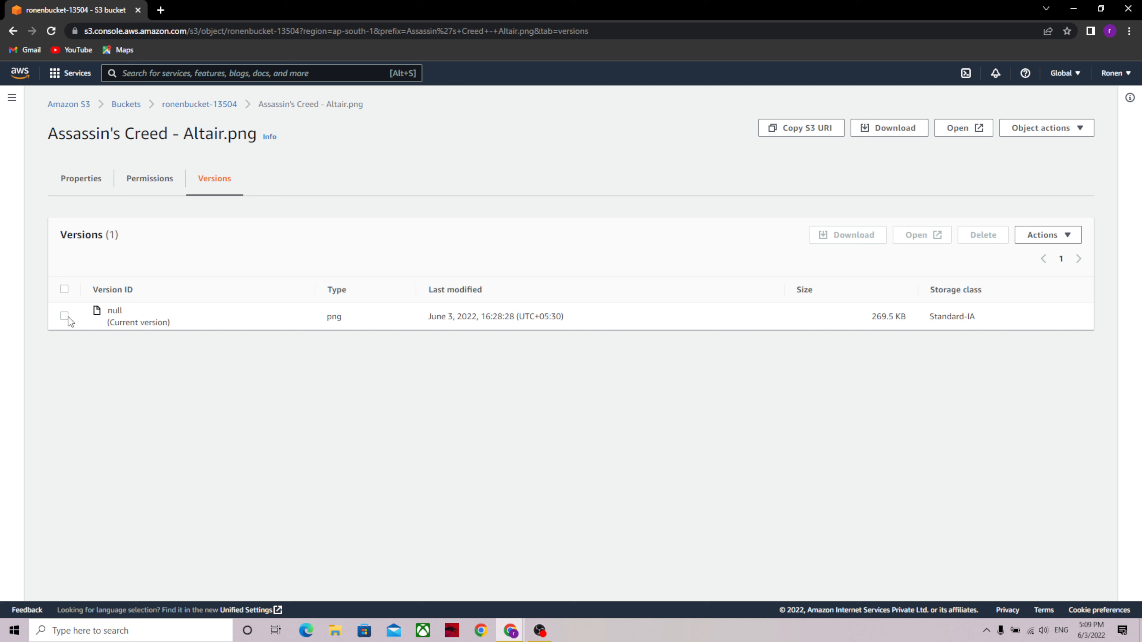
Step: Look over the permissions and properties of Assassin's Creed - Altair.png, and go back to ronenbucket-13504
click(151, 193)
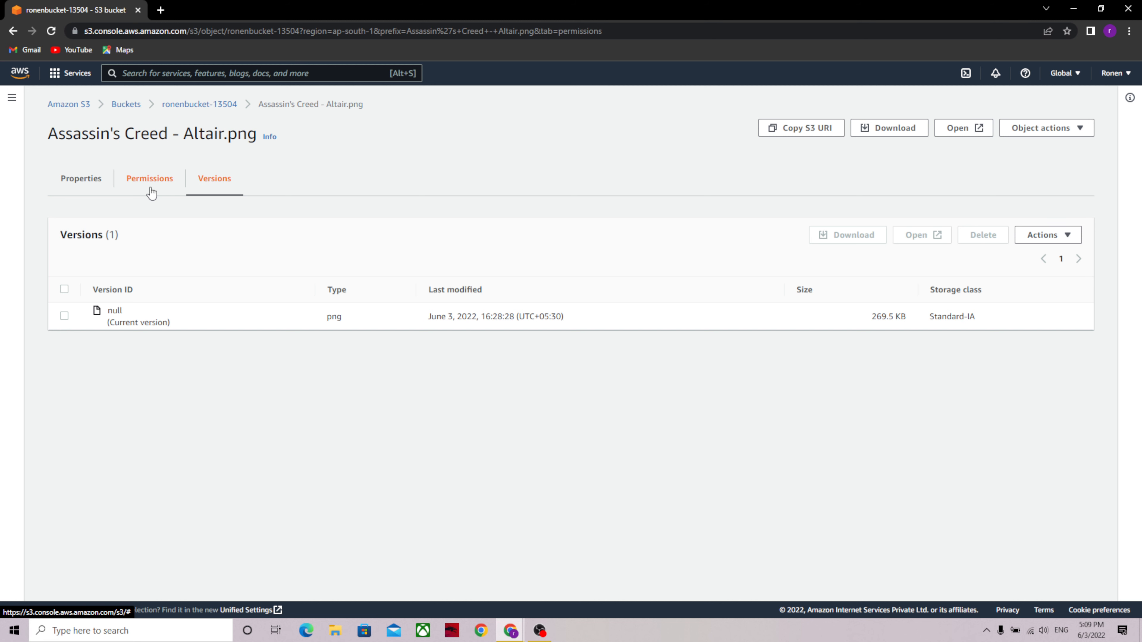
click(77, 194)
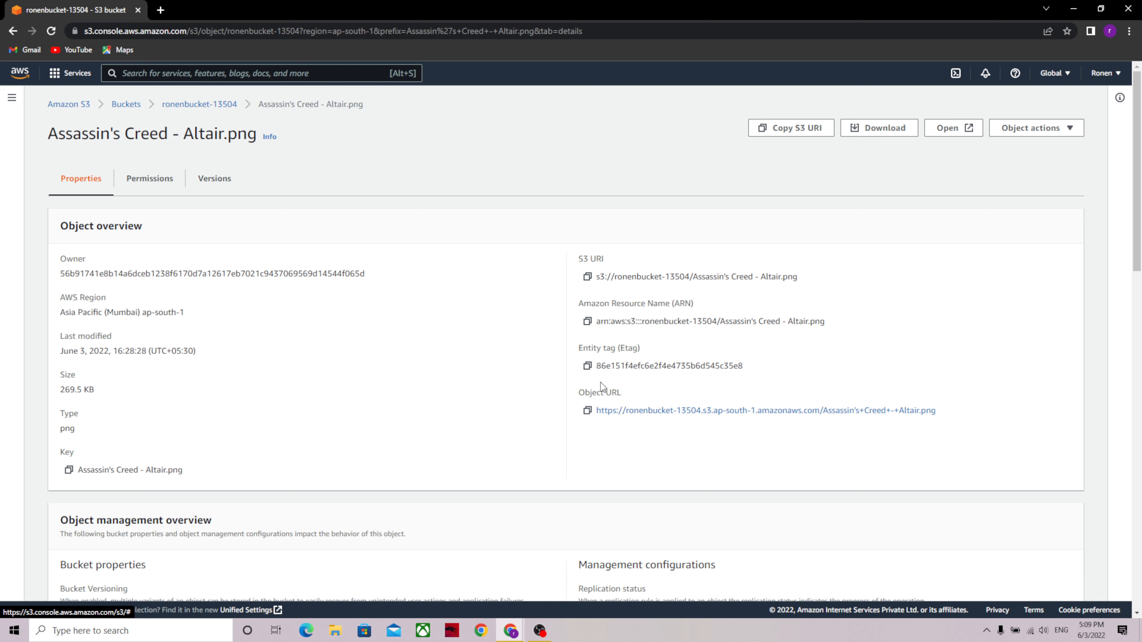
click(189, 105)
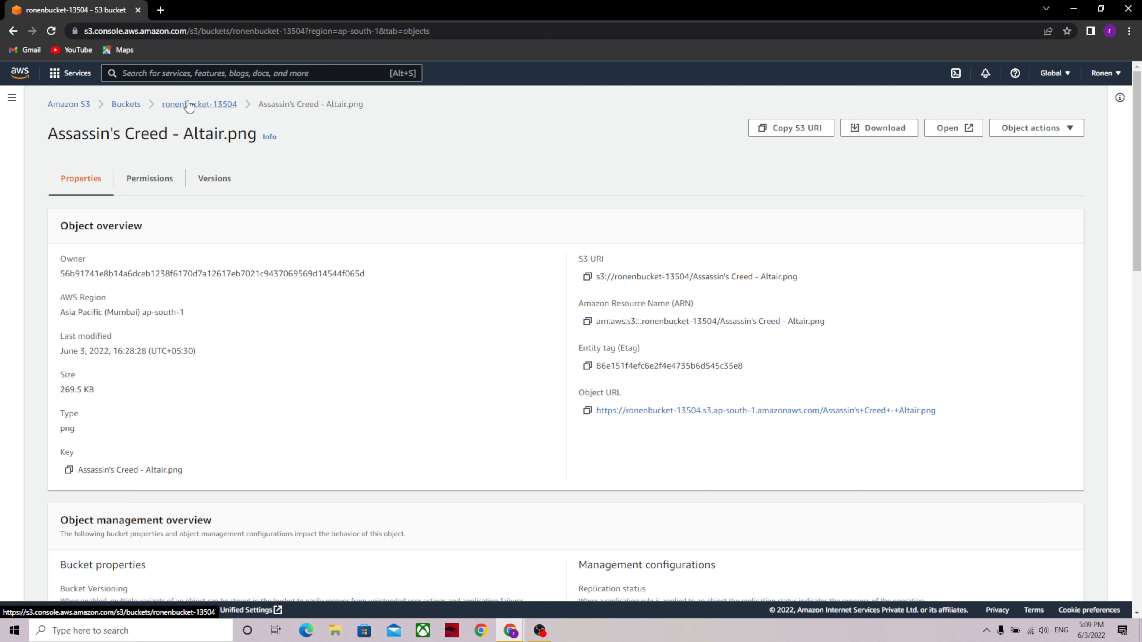
Step: Delete Assassin's Creed - Altair.png from the current objects, confirming with "delete", and return to the bucket
click(65, 379)
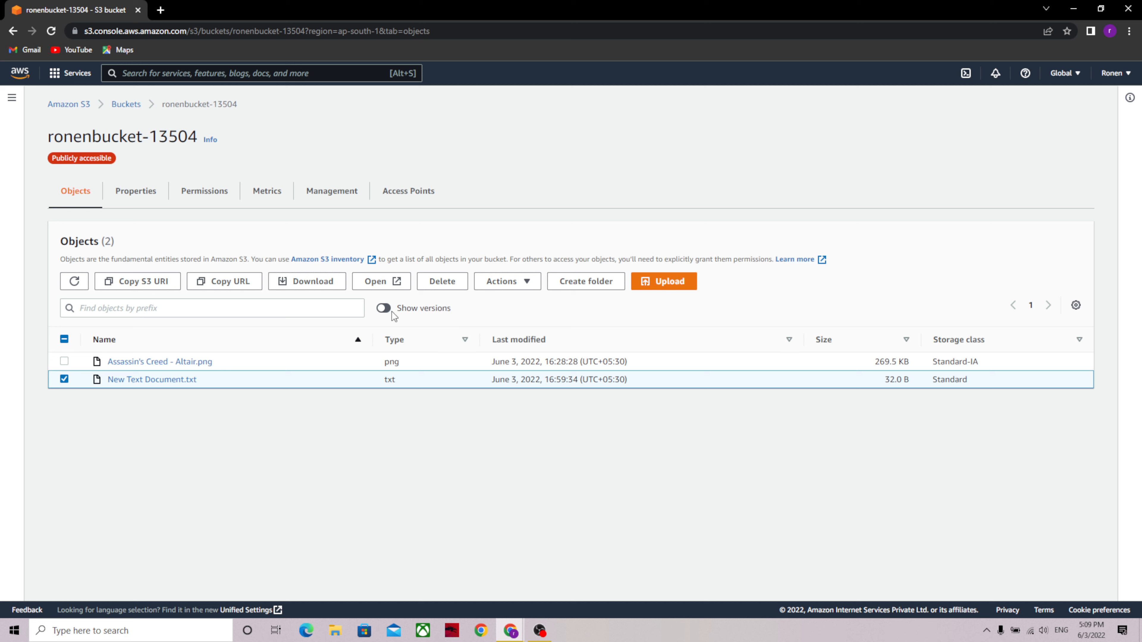
click(63, 379)
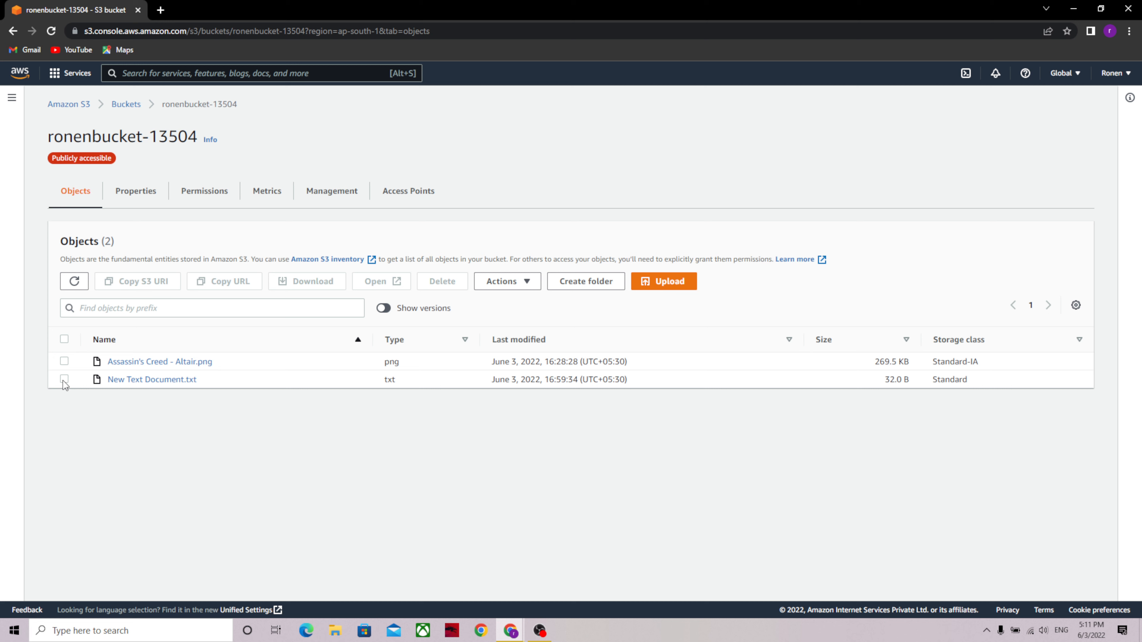
click(65, 341)
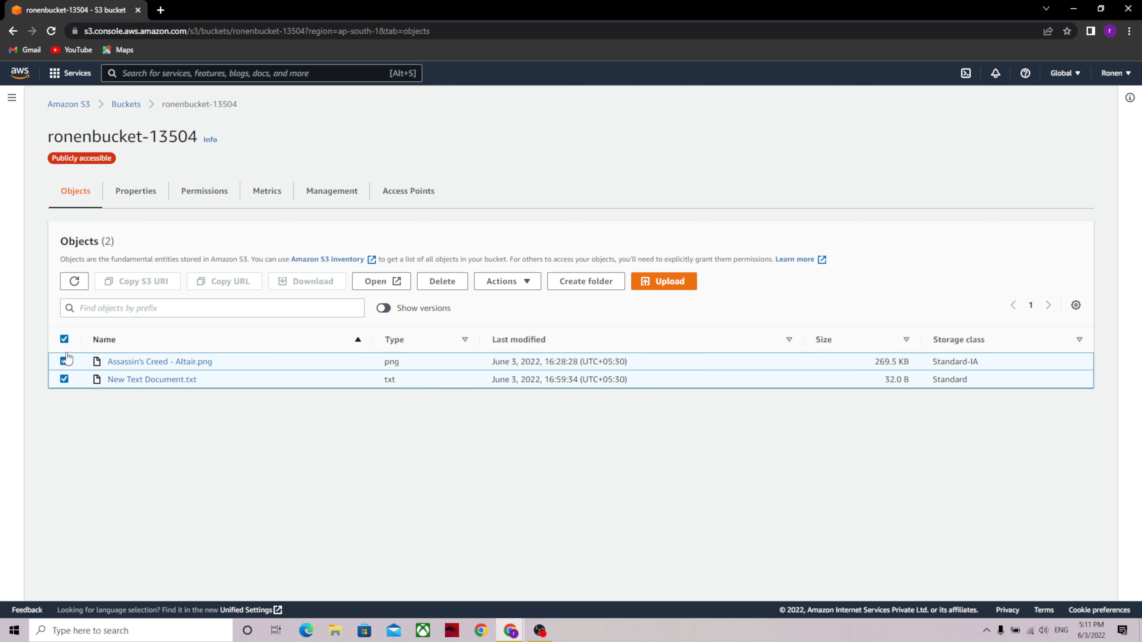
click(65, 378)
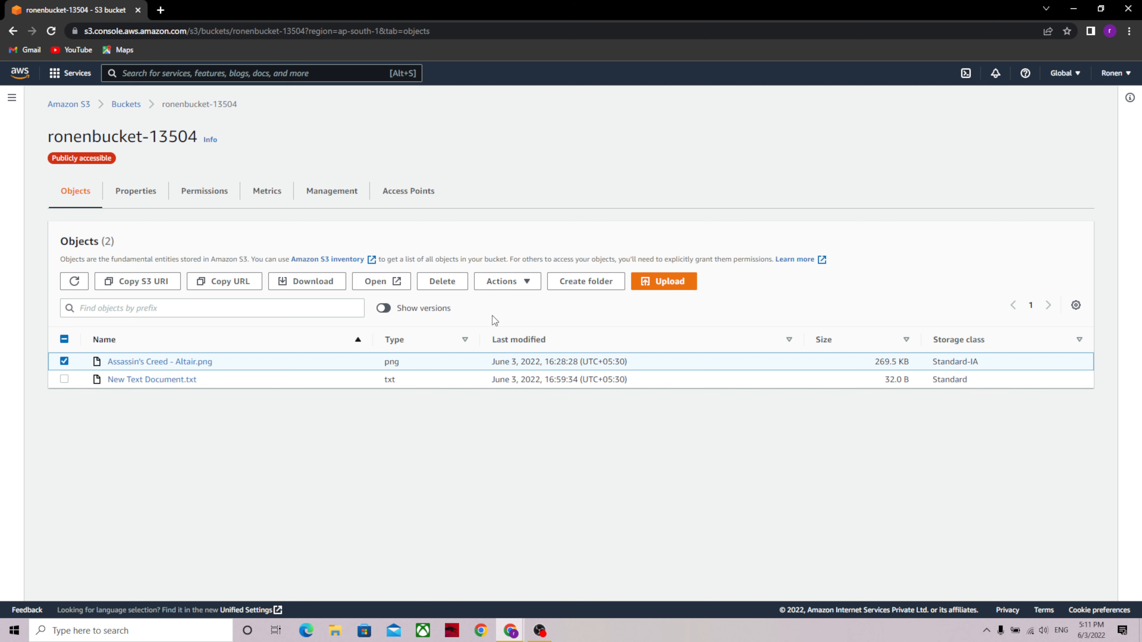
click(450, 281)
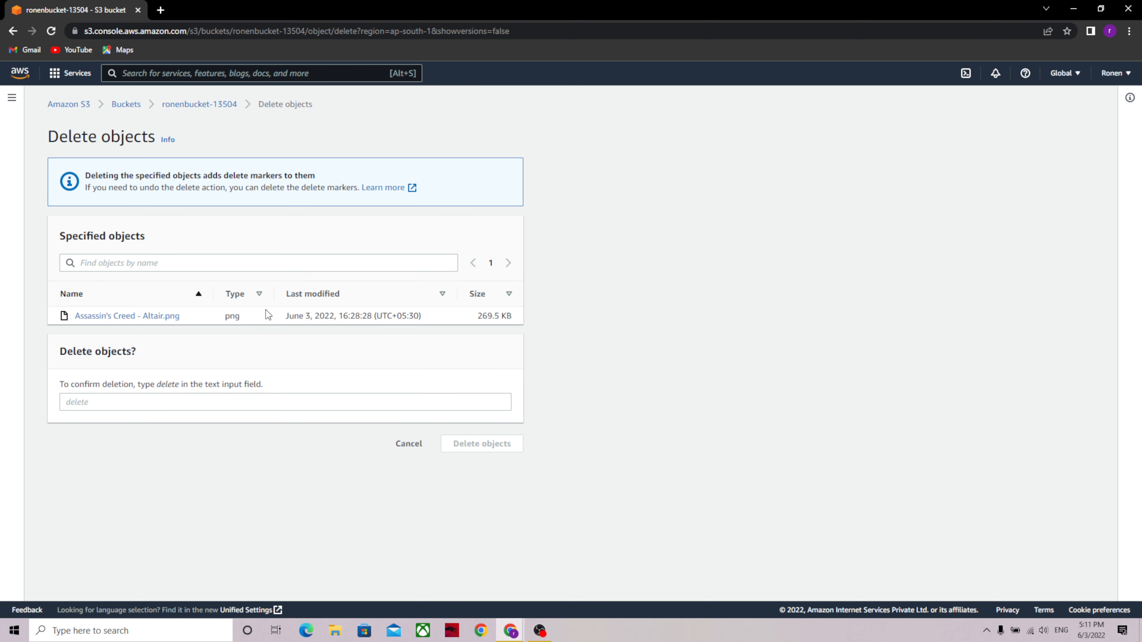
click(209, 402)
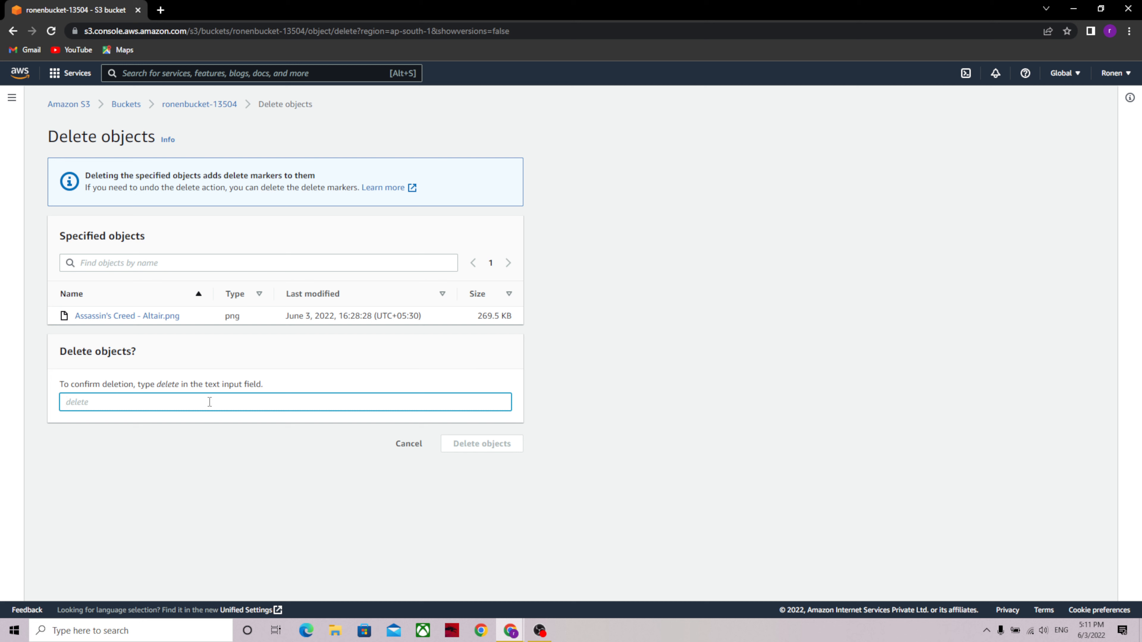
text(delt)
text(lete)
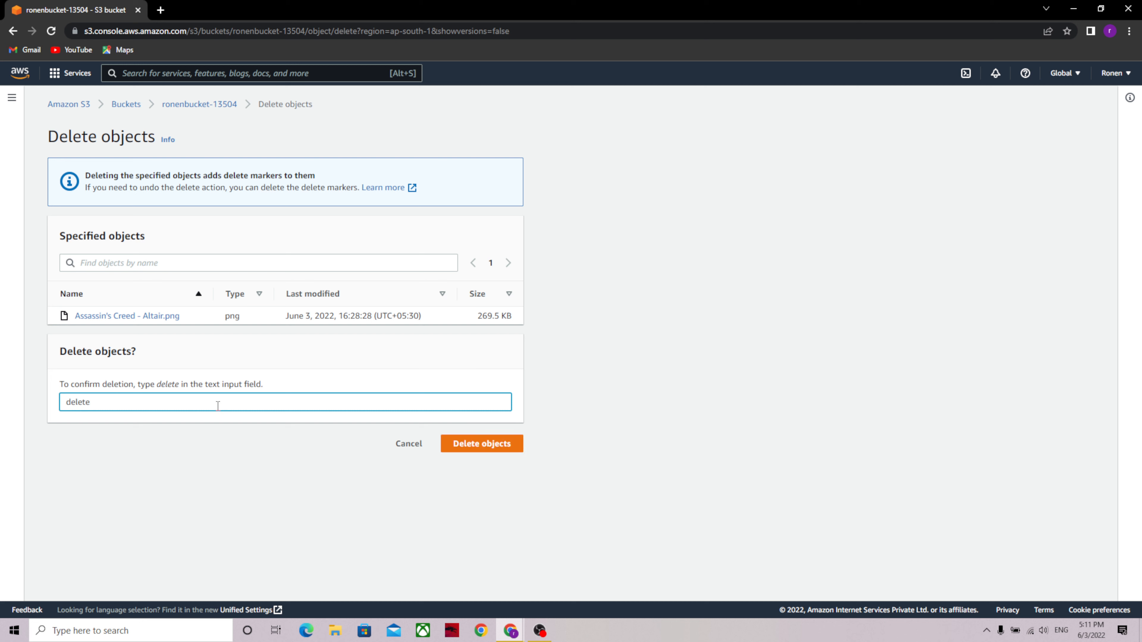
click(470, 447)
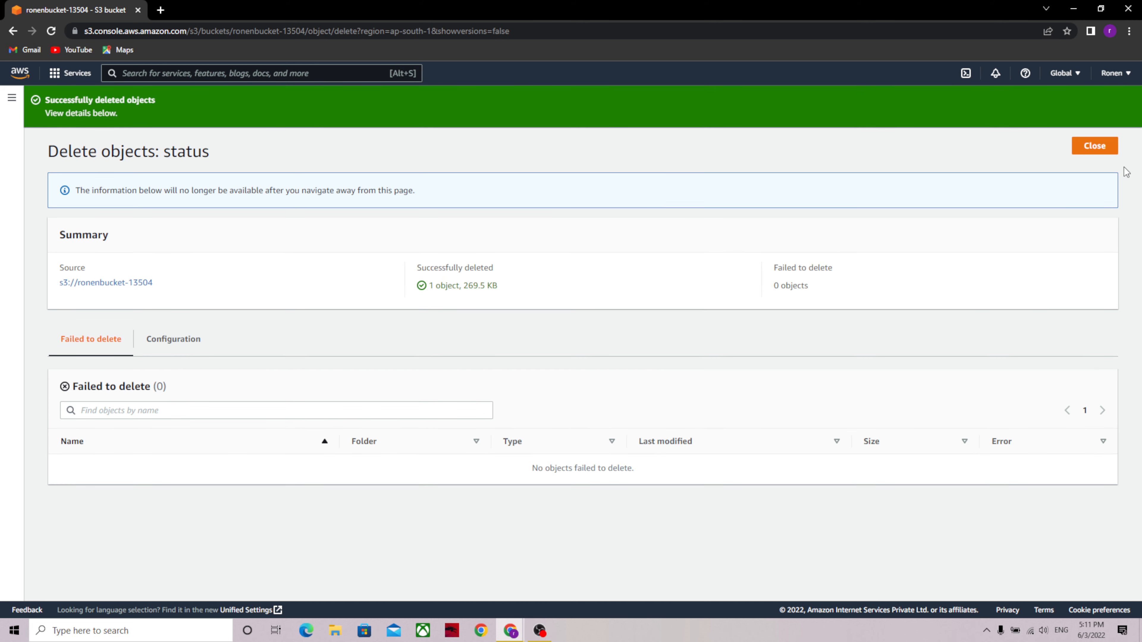
click(1112, 153)
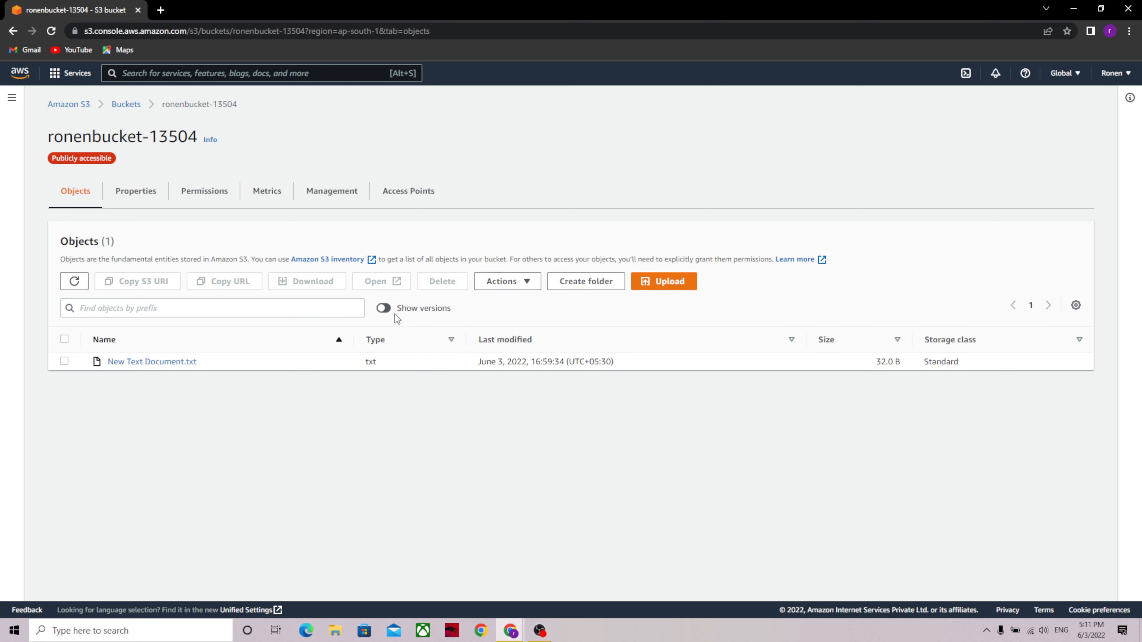
Step: Show object versions and permanently delete both the delete marker and the null version of Assassin's Creed - Altair.png, confirming with "permanently delete"
click(390, 310)
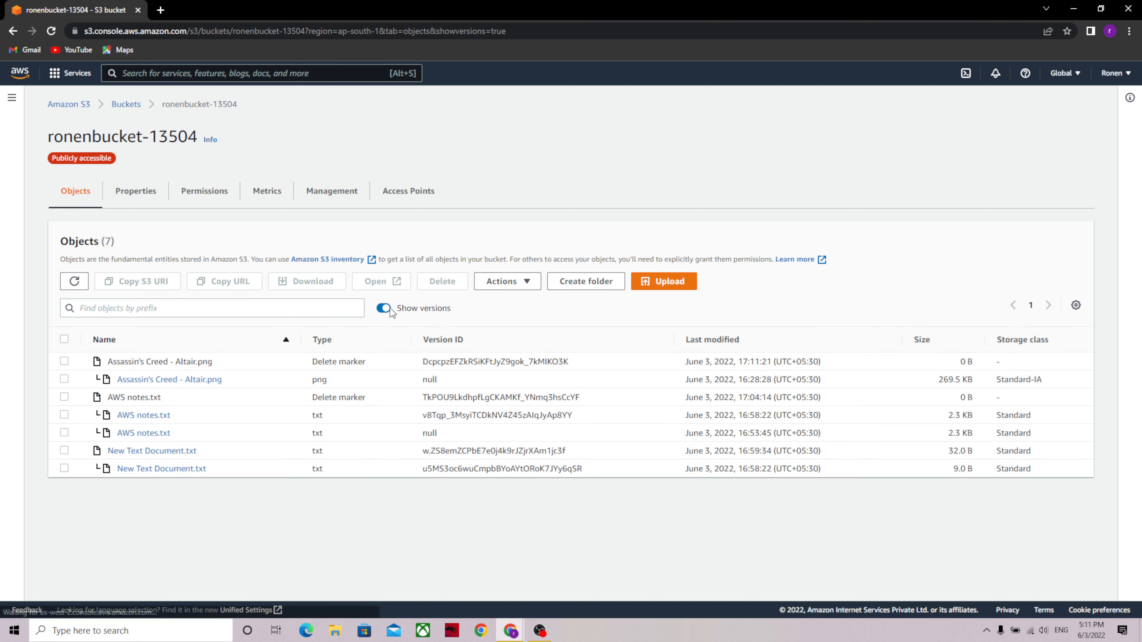
click(65, 362)
click(64, 379)
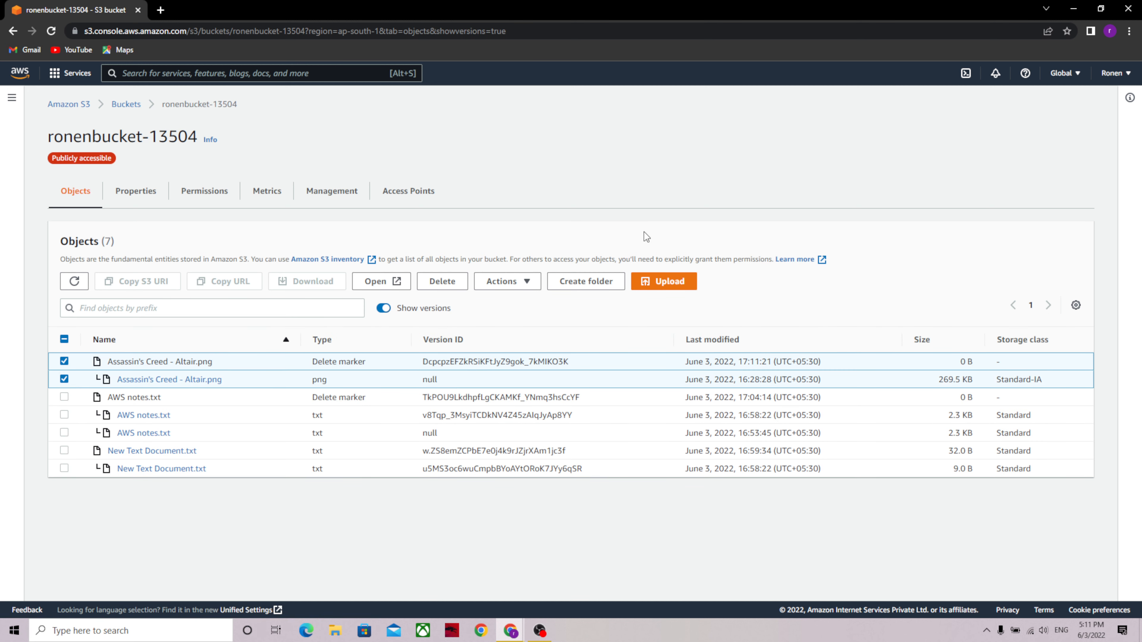
click(440, 281)
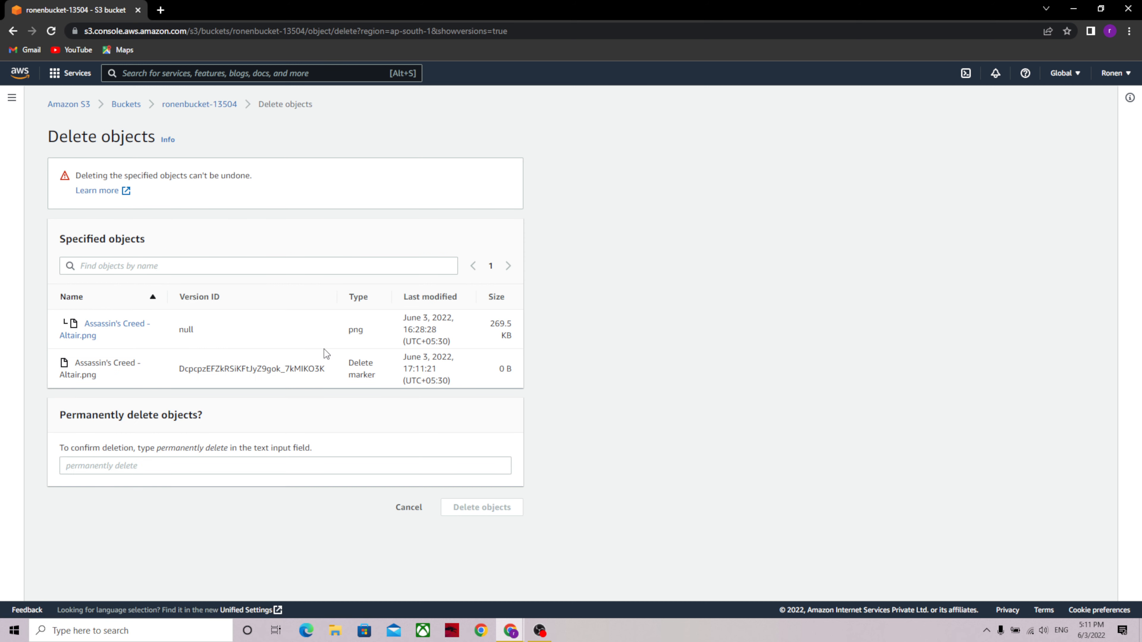
click(210, 463)
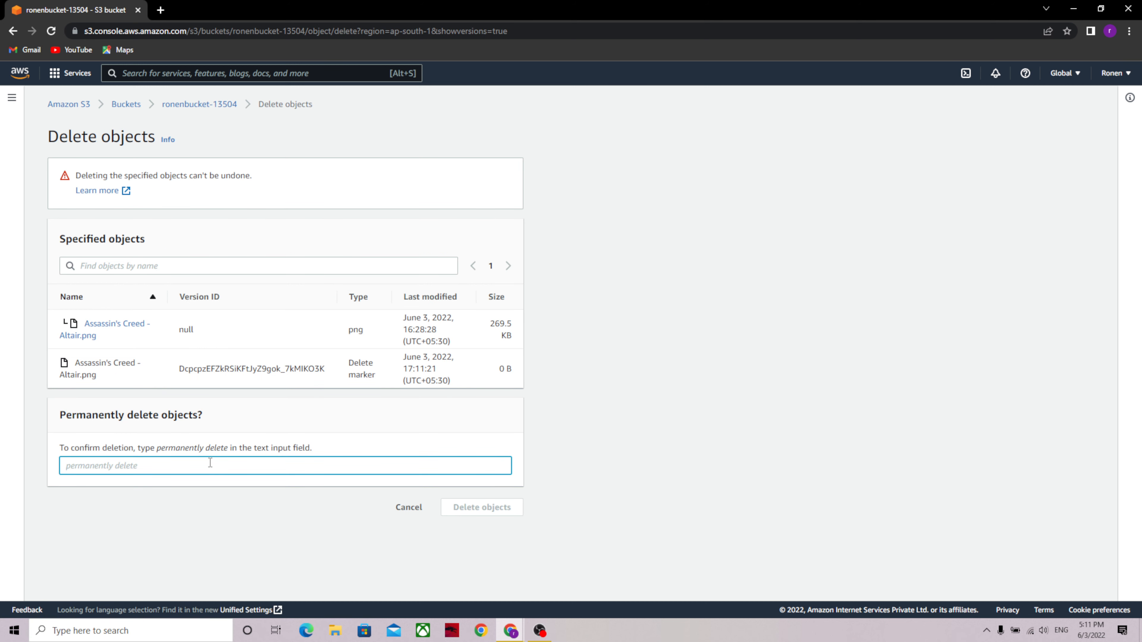
text(perman)
key(BackSpace)
key(BackSpace)
text(an)
key(BackSpace)
text(nently delte)
key(BackSpace)
key(BackSpace)
text(ete)
click(499, 507)
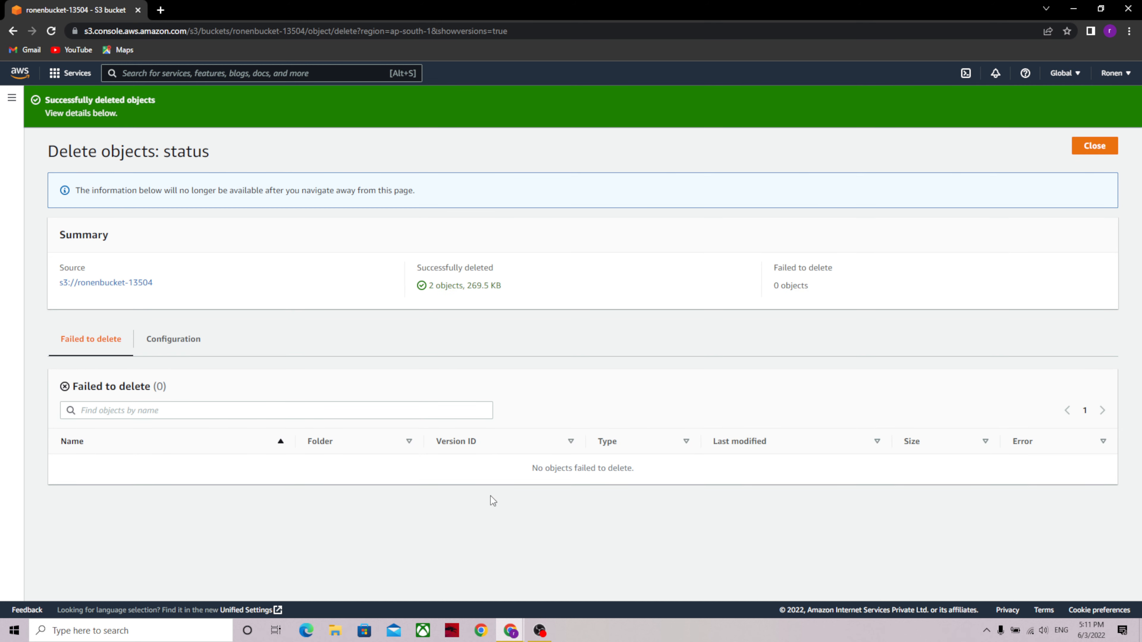
click(1113, 148)
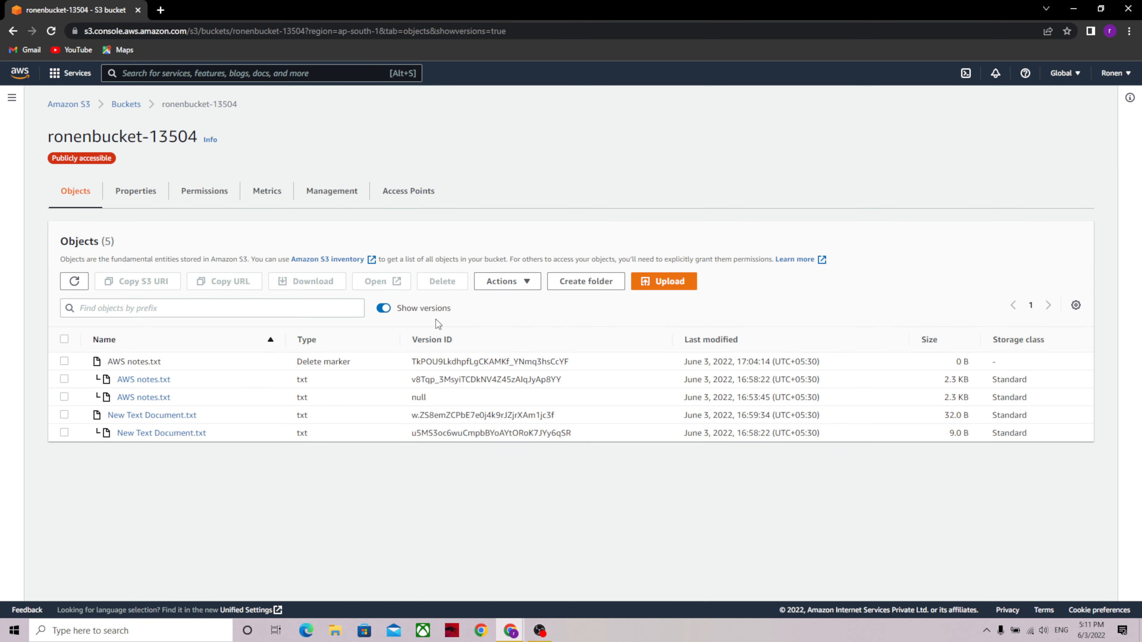
Step: Refresh the bucket's object list and compare it with versions hidden and shown
click(82, 290)
click(386, 309)
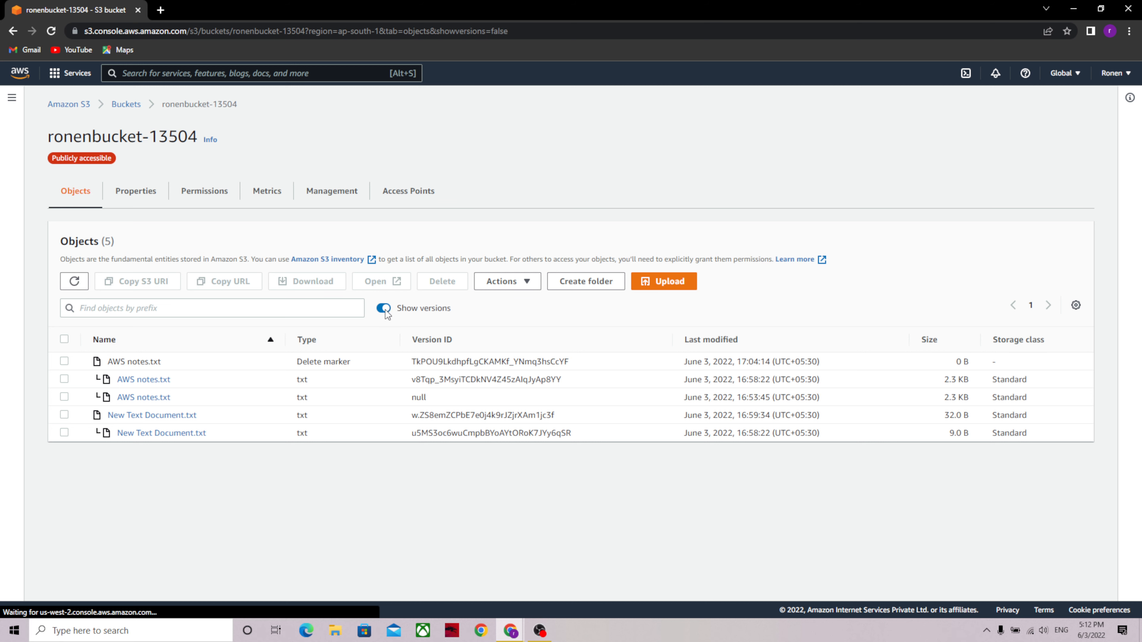
click(386, 312)
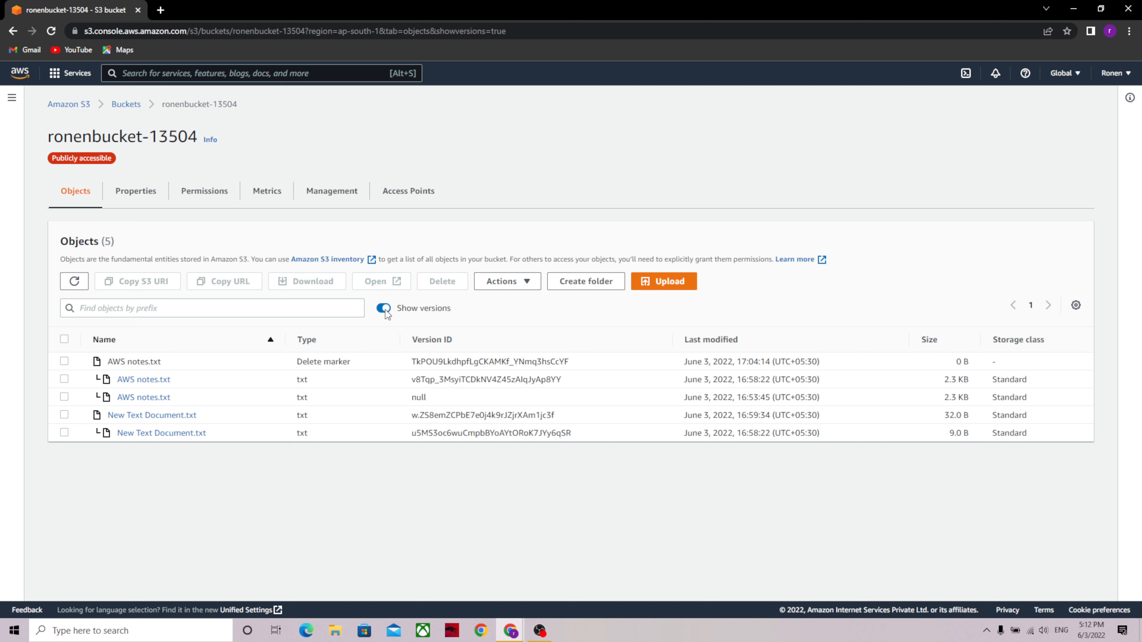
click(386, 310)
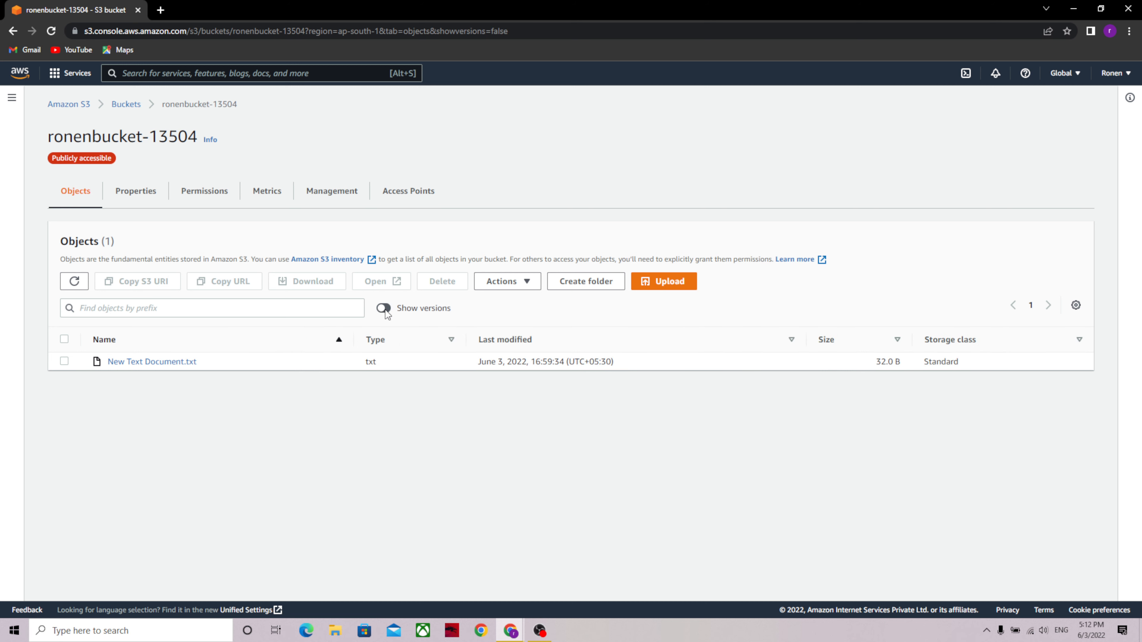
click(386, 310)
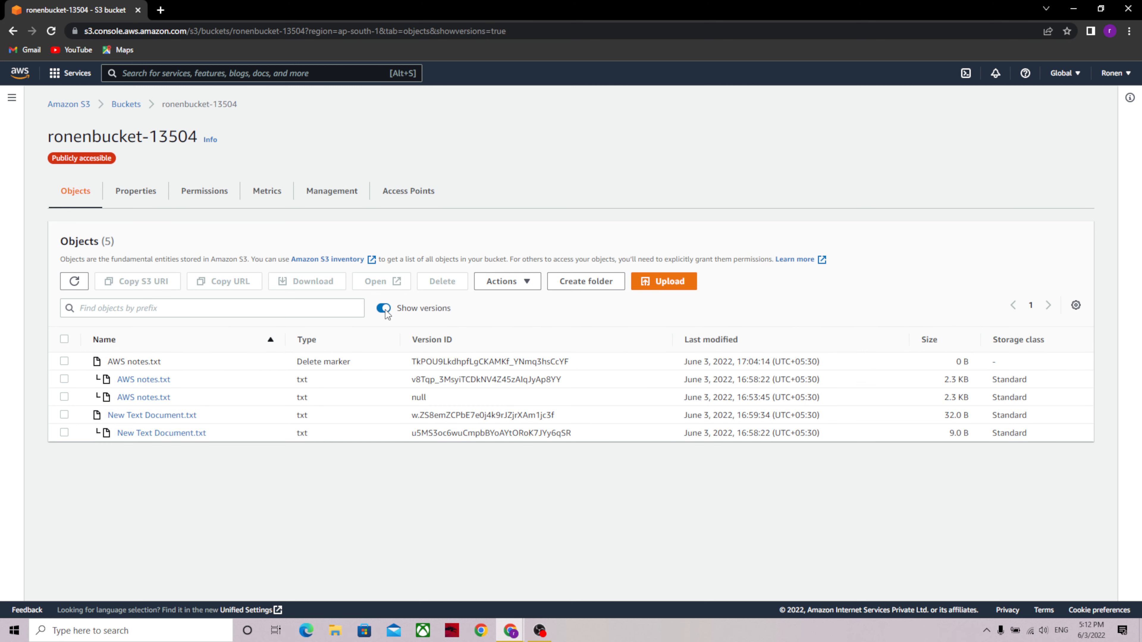
Step: Restore AWS notes.txt by removing its delete marker, confirming with "permanently delete", and compare the list with versions hidden and shown
click(65, 361)
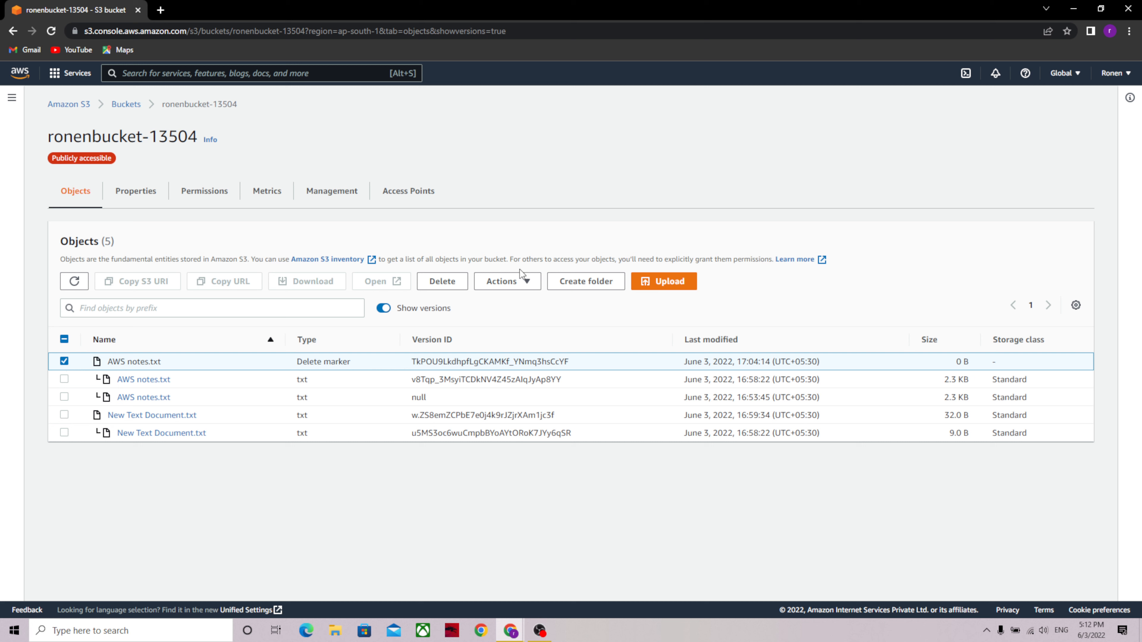
click(457, 284)
click(323, 431)
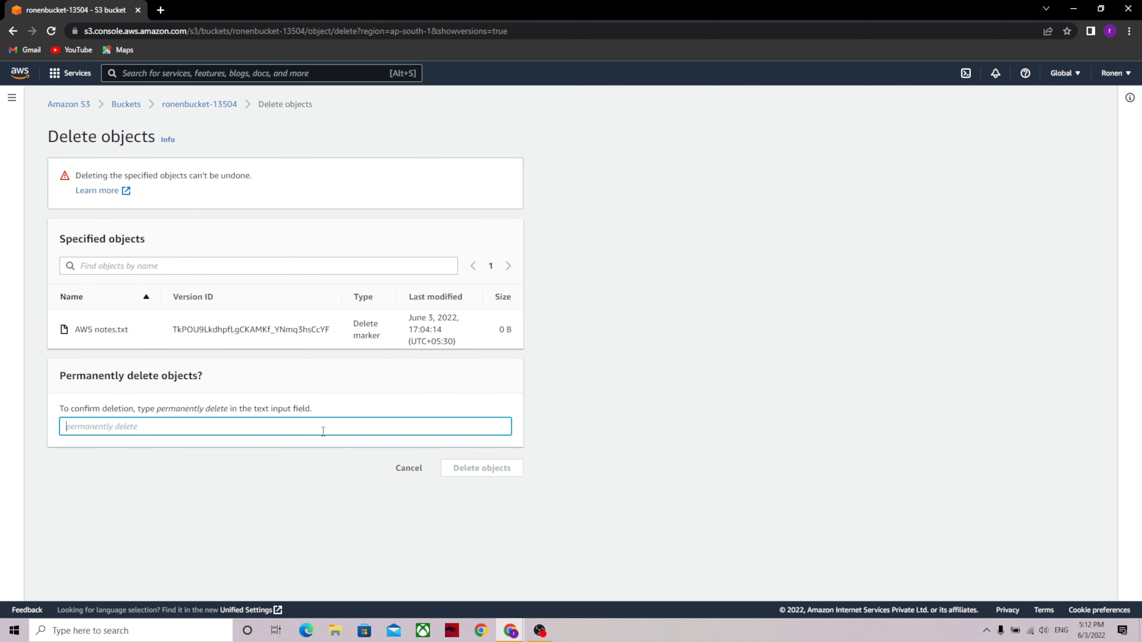
text(permanently dele)
key(BackSpace)
text(te)
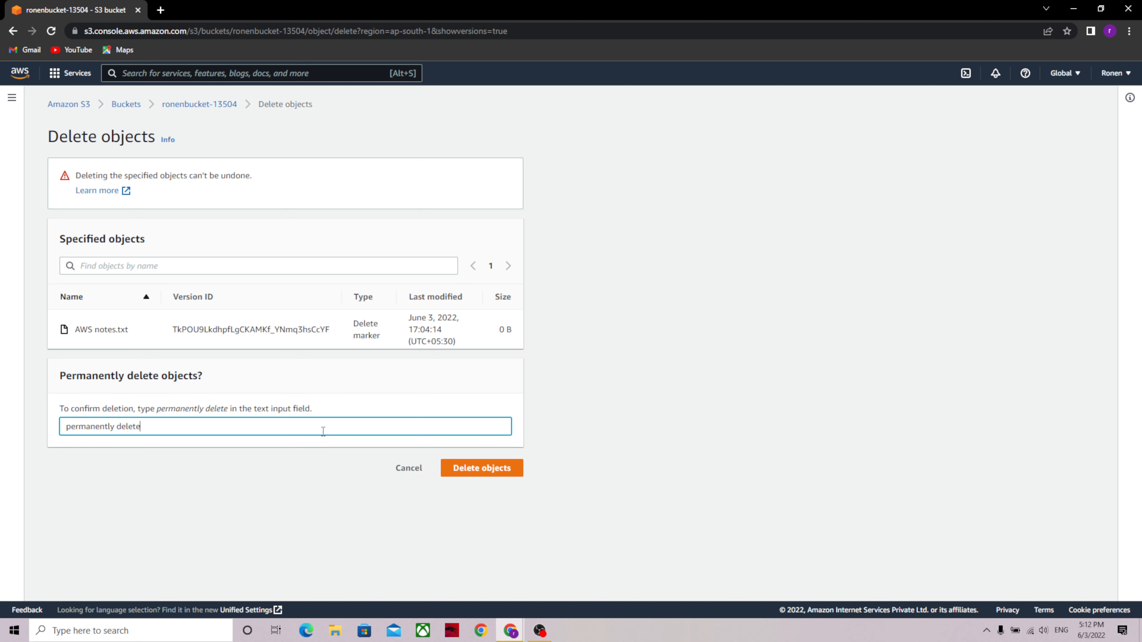
click(458, 470)
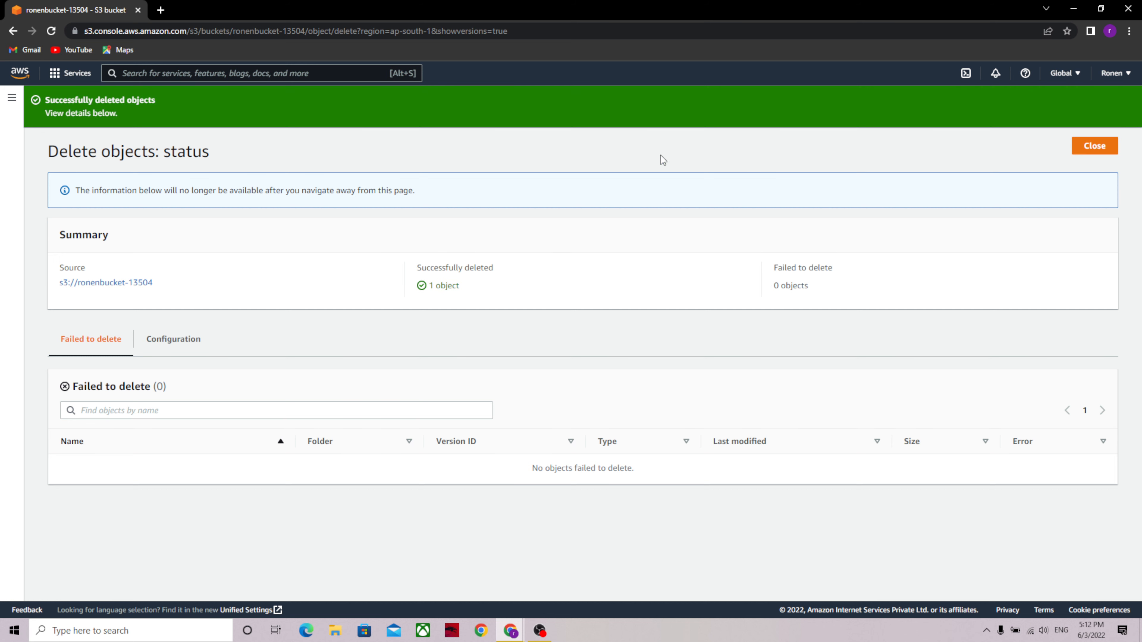
click(1088, 147)
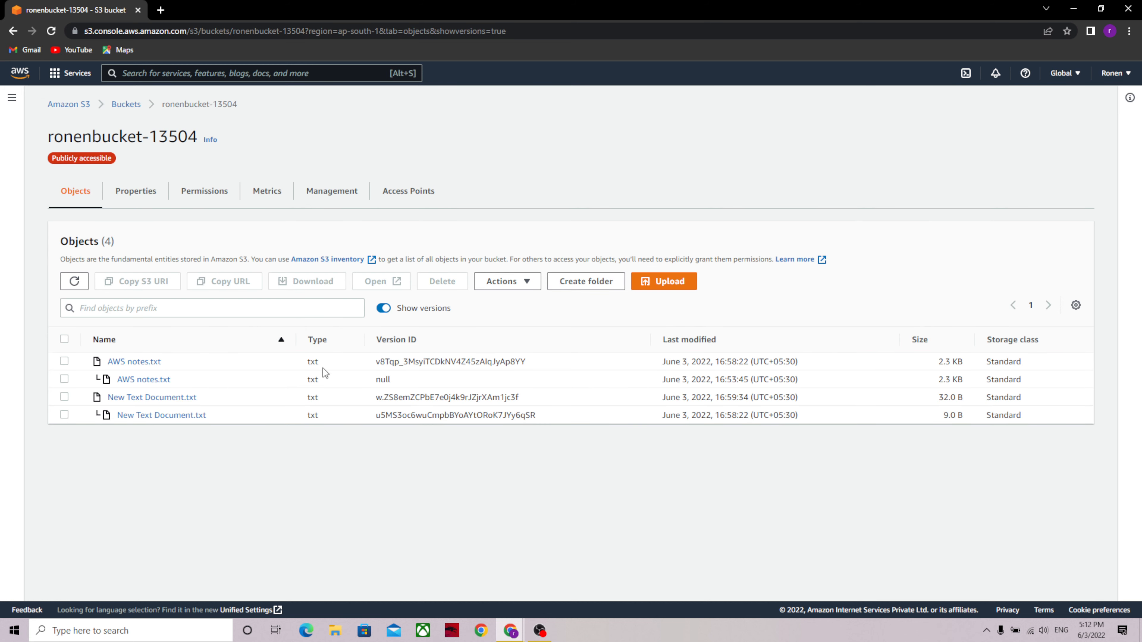
click(387, 312)
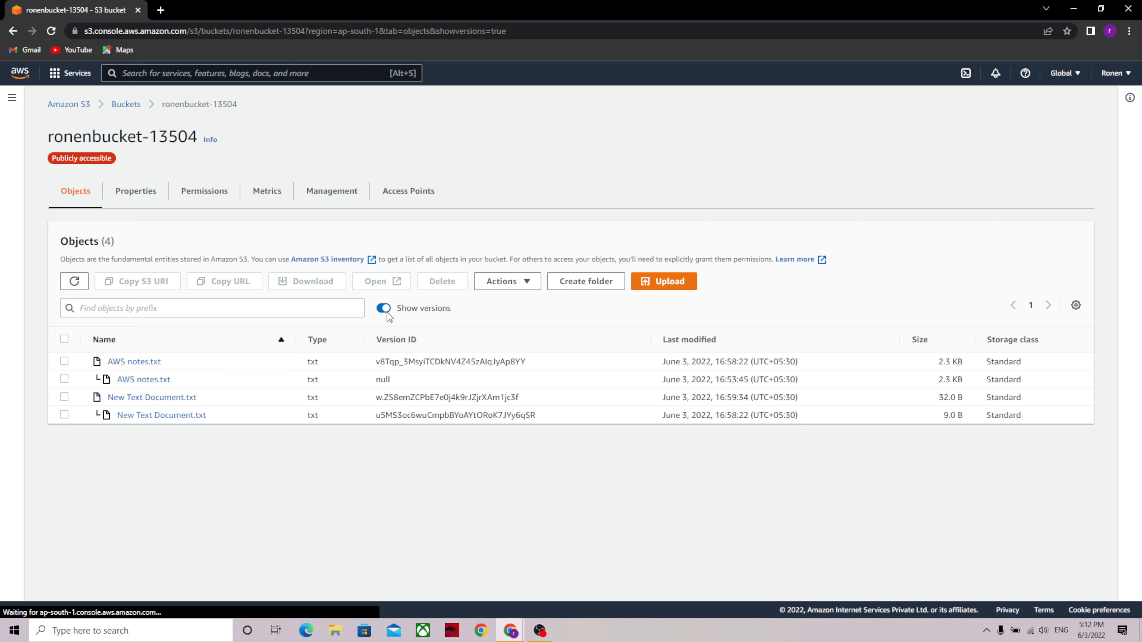
click(388, 313)
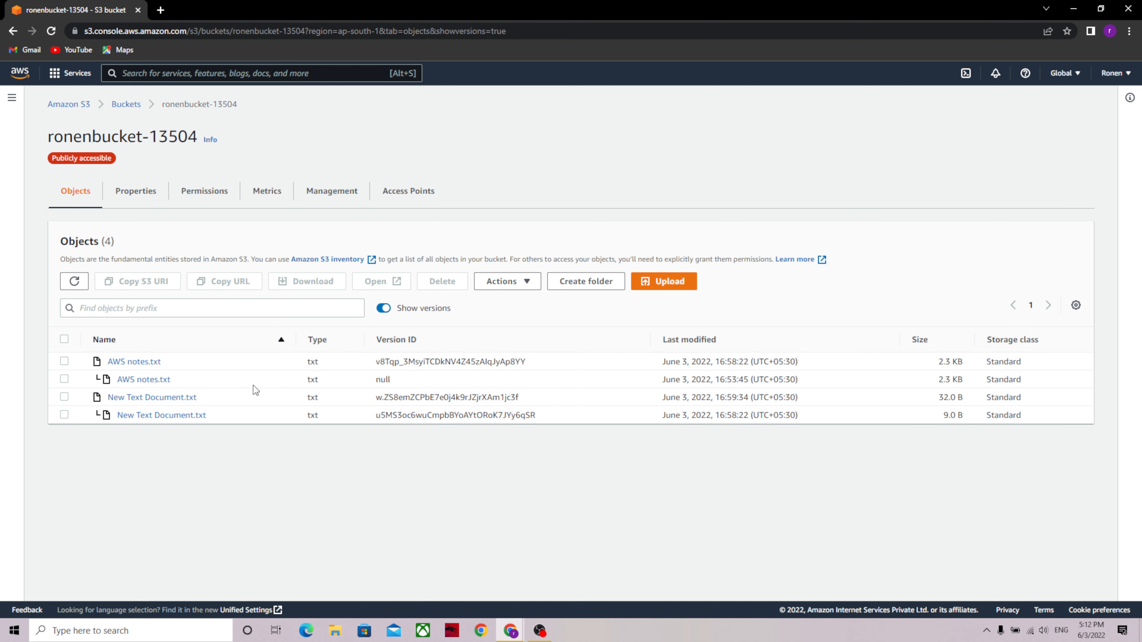
Step: Permanently delete both versions of AWS notes.txt, confirming with "permanently delete", and return to the bucket
click(64, 362)
click(64, 379)
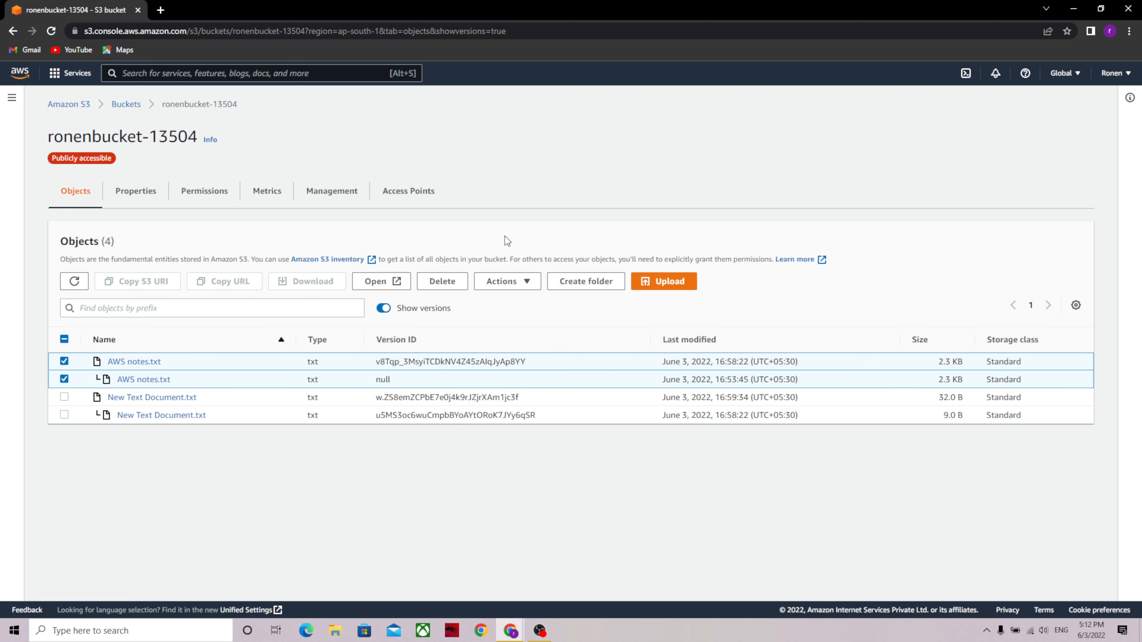
click(455, 282)
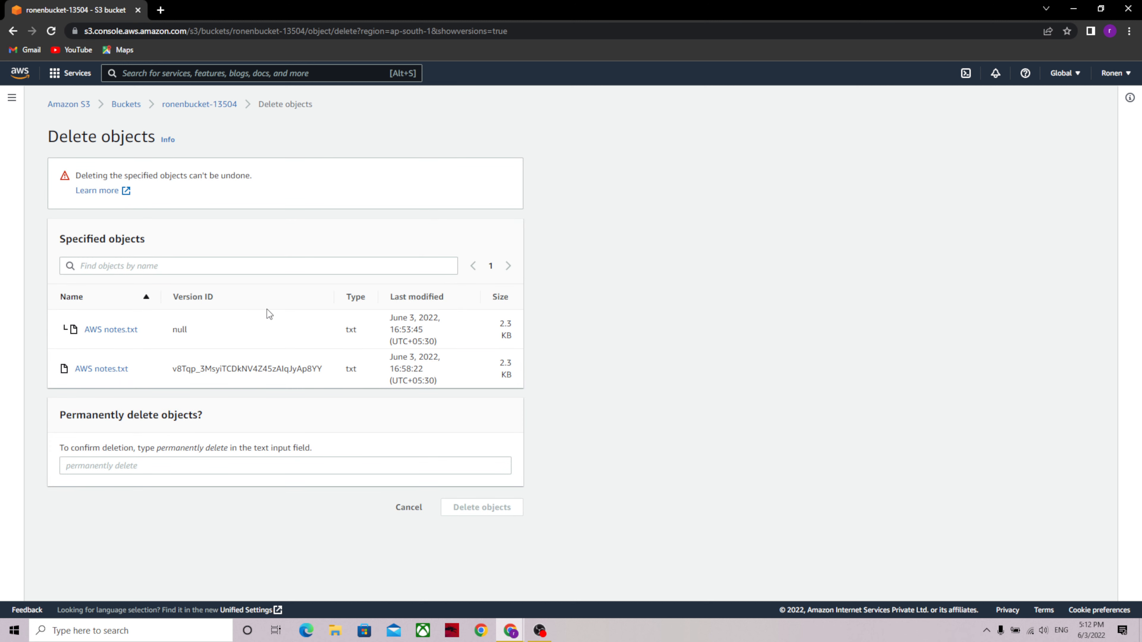
click(190, 465)
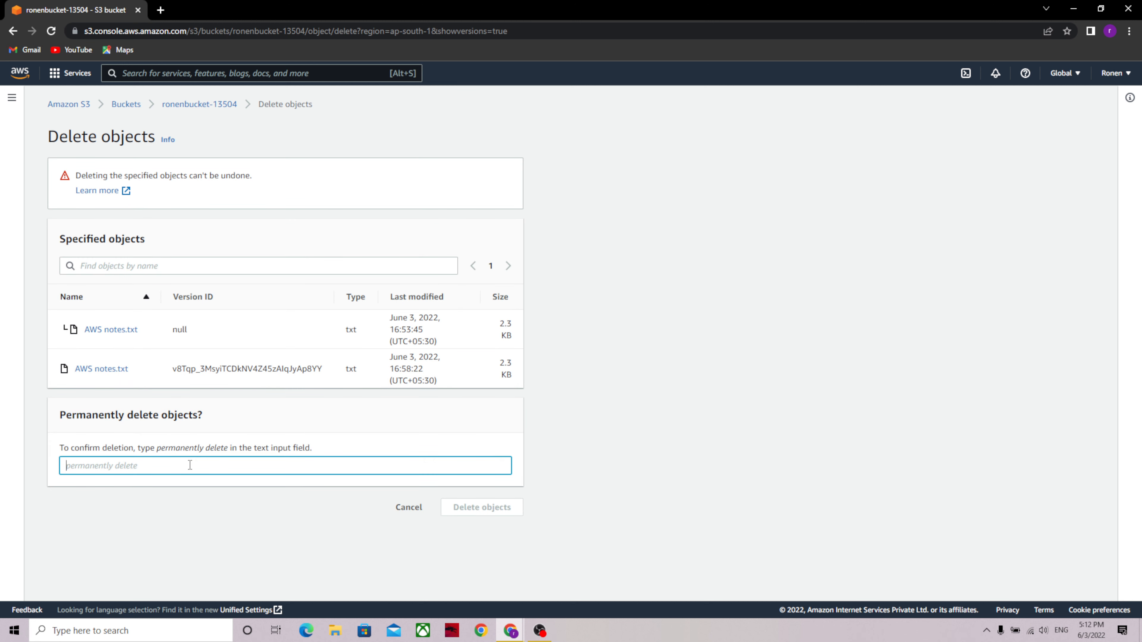
text(permanently delete)
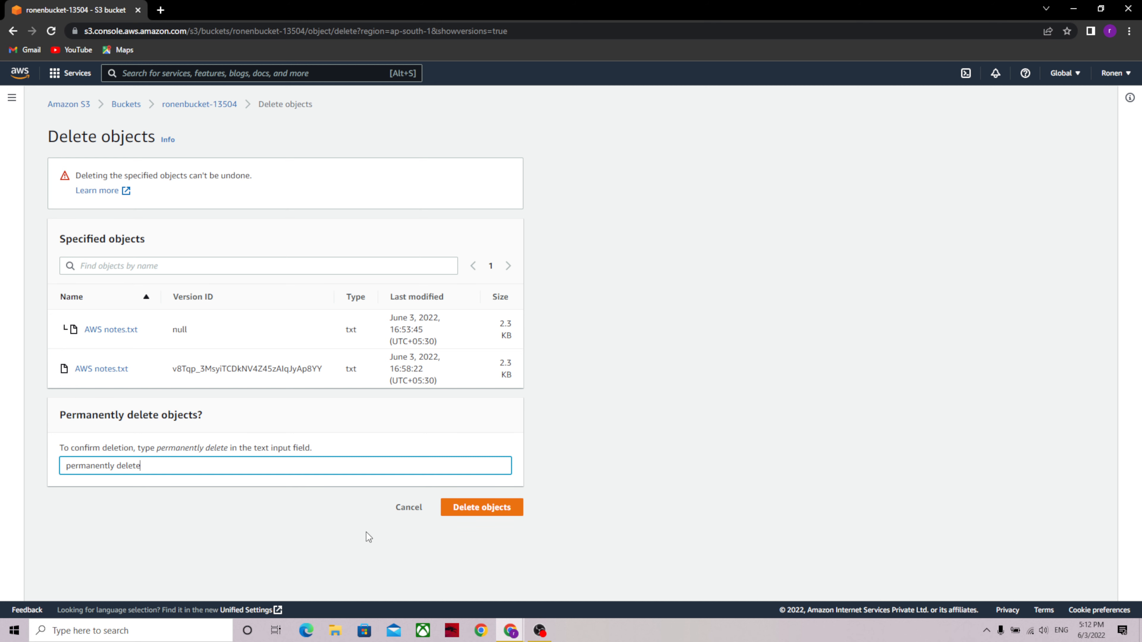
click(490, 508)
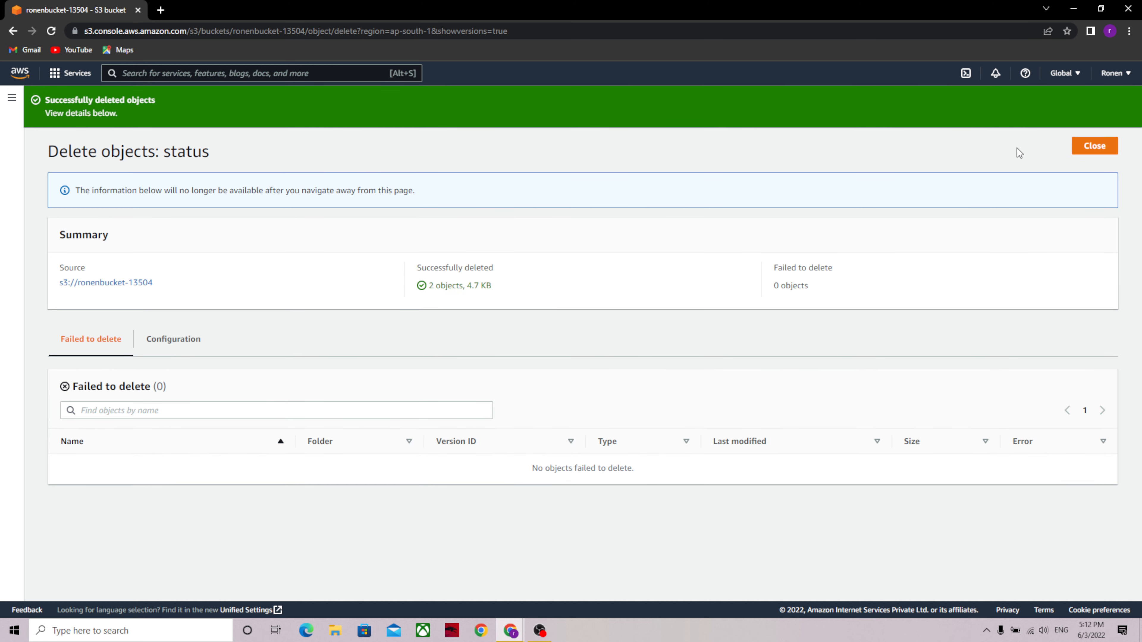
click(1099, 147)
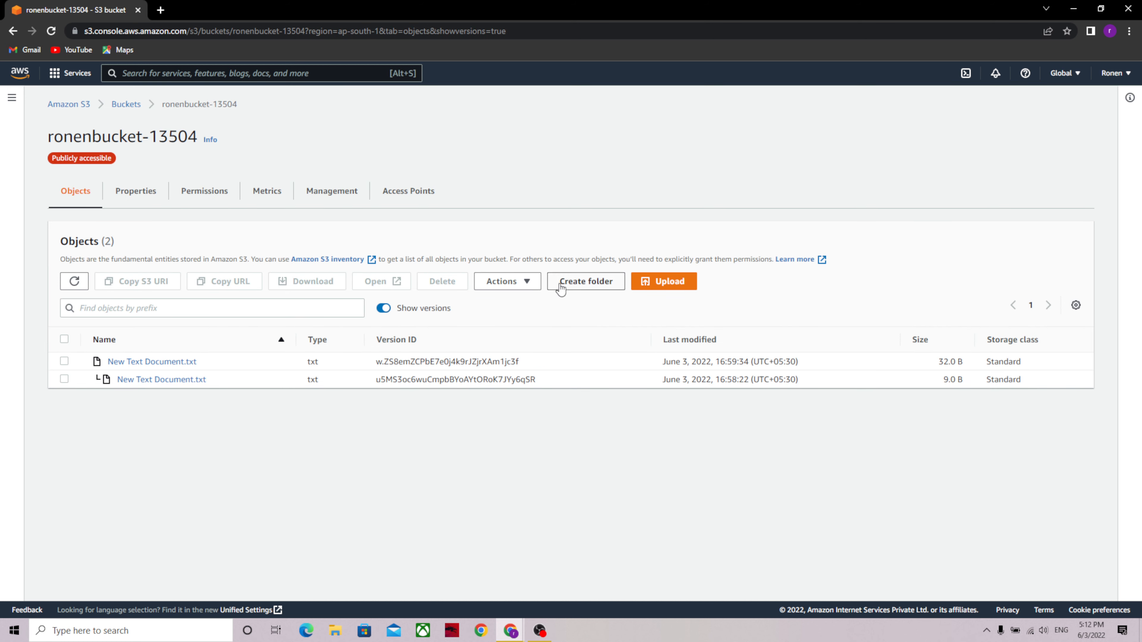
Step: Compare the remaining New Text Document.txt entries with and without versions, leaving versions hidden
click(384, 309)
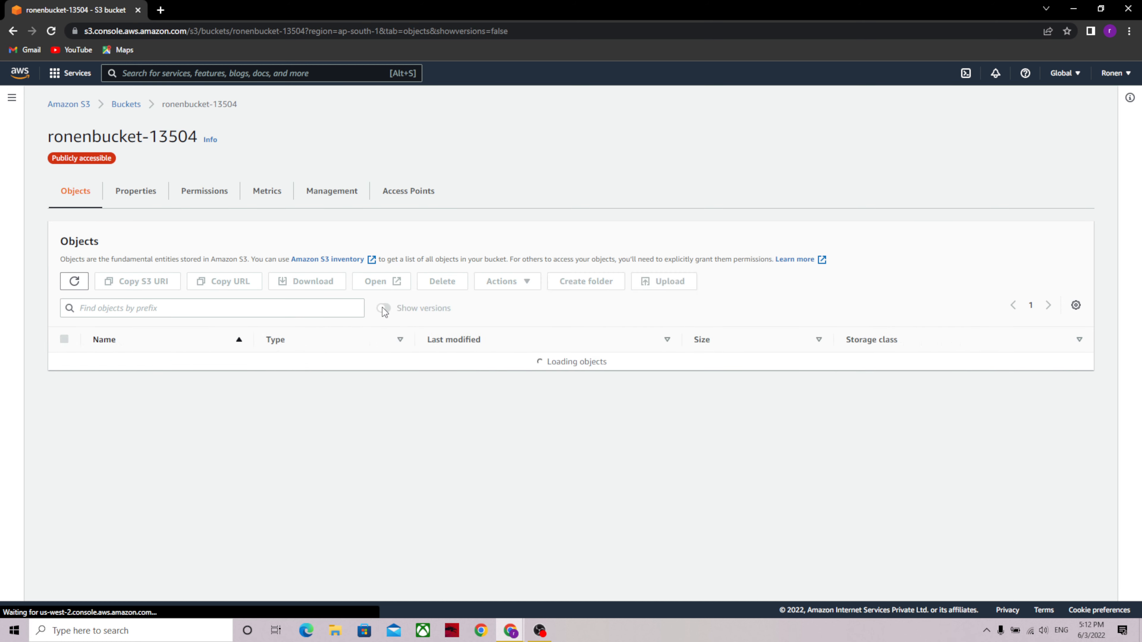
click(383, 309)
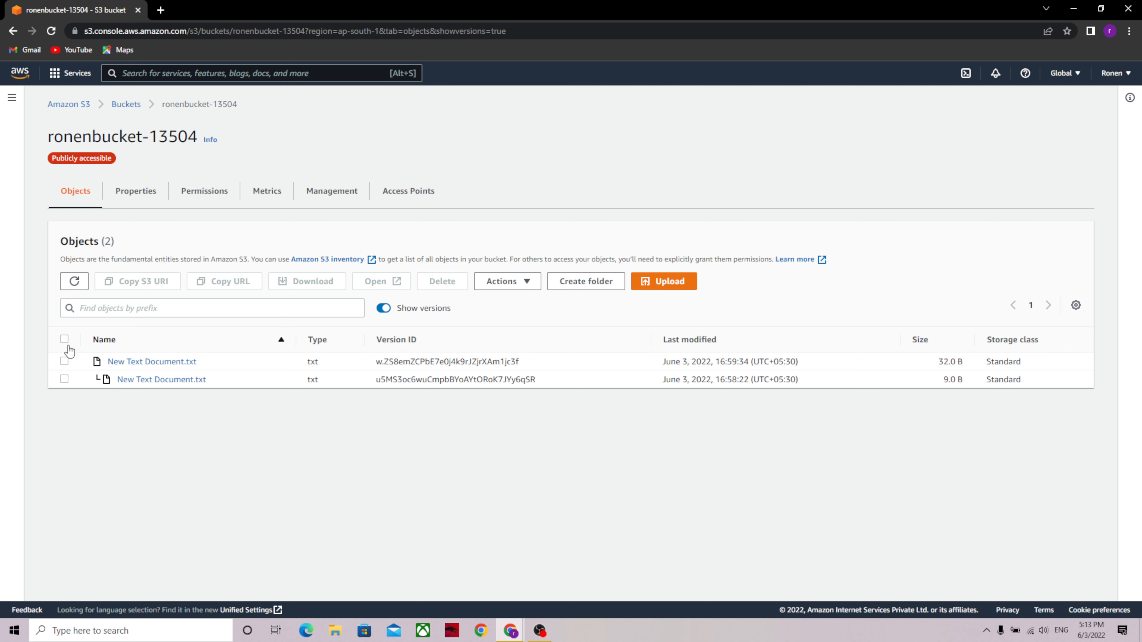
click(383, 308)
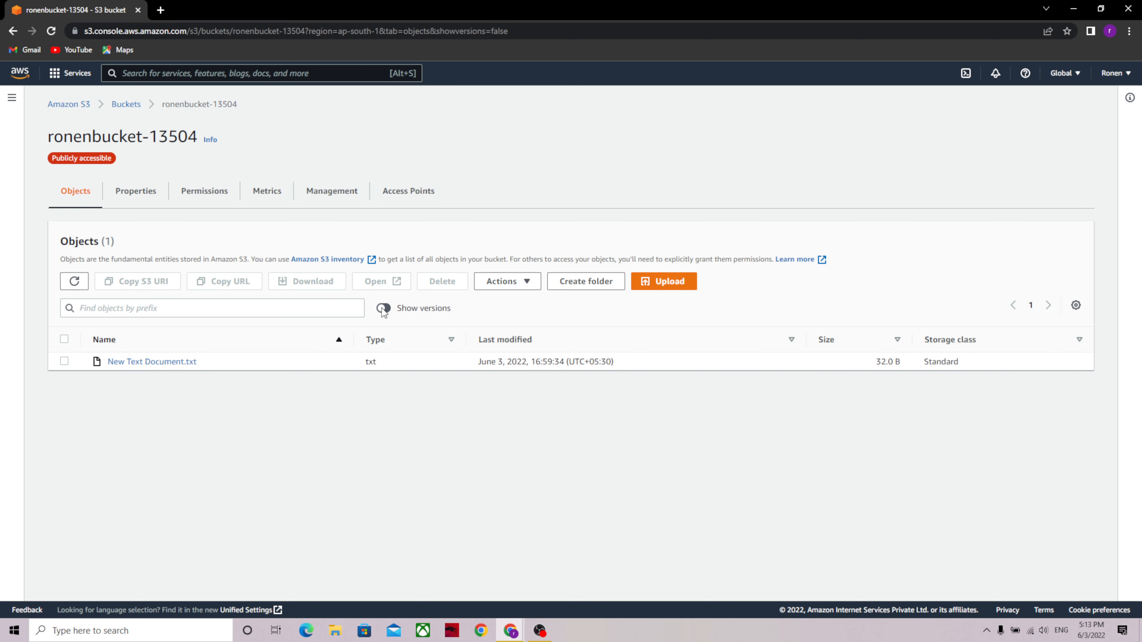